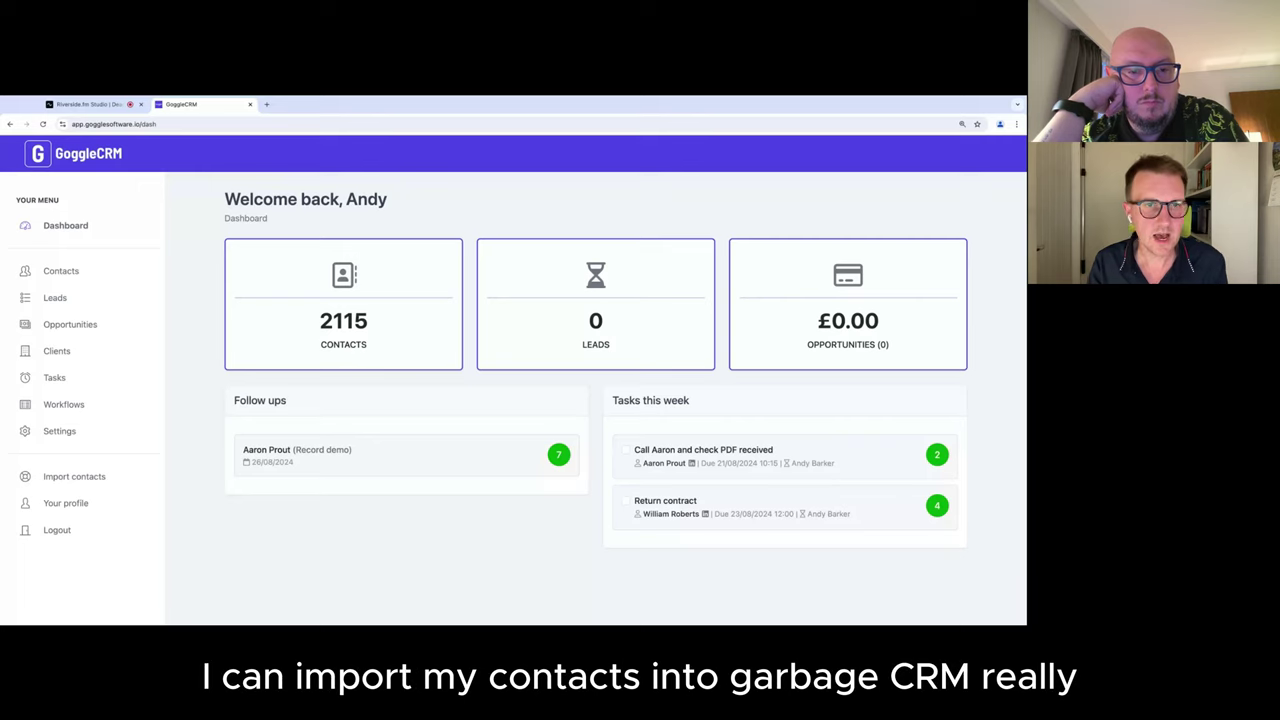
Step: Examine the spreadsheet import page and the full contacts list down to its end, and return to the dashboard
left_click(72, 486)
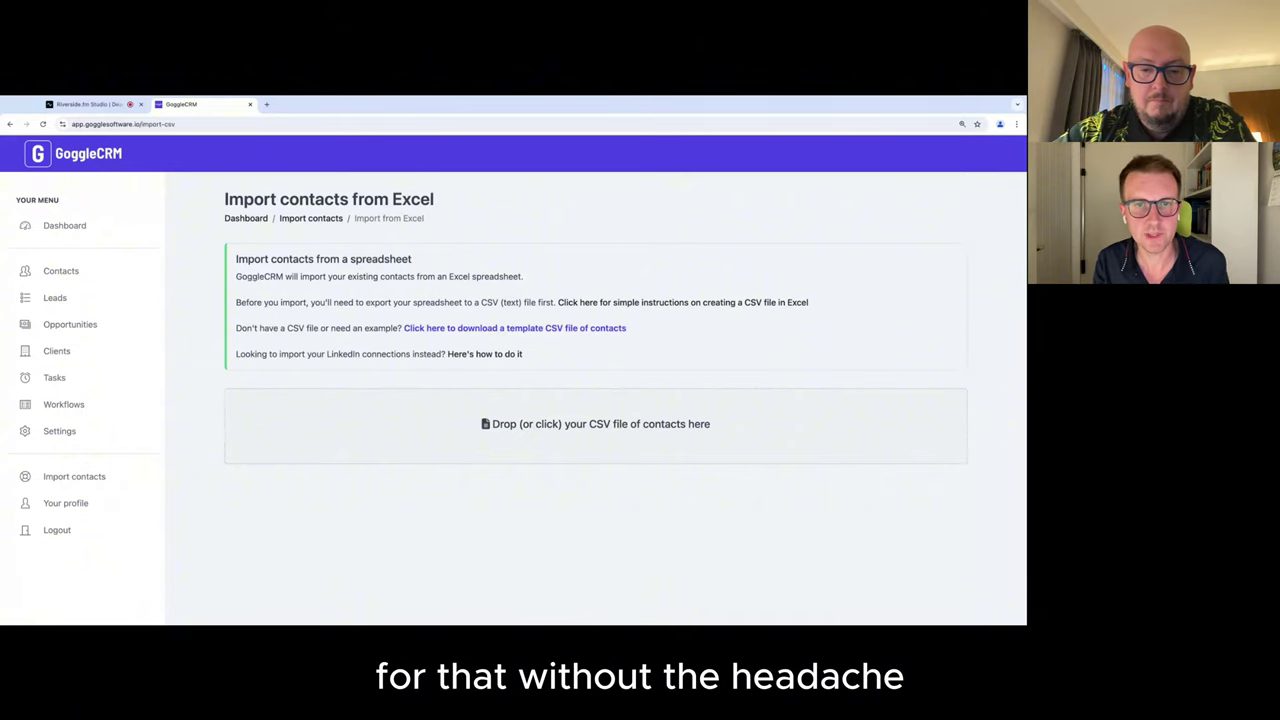
left_click(62, 271)
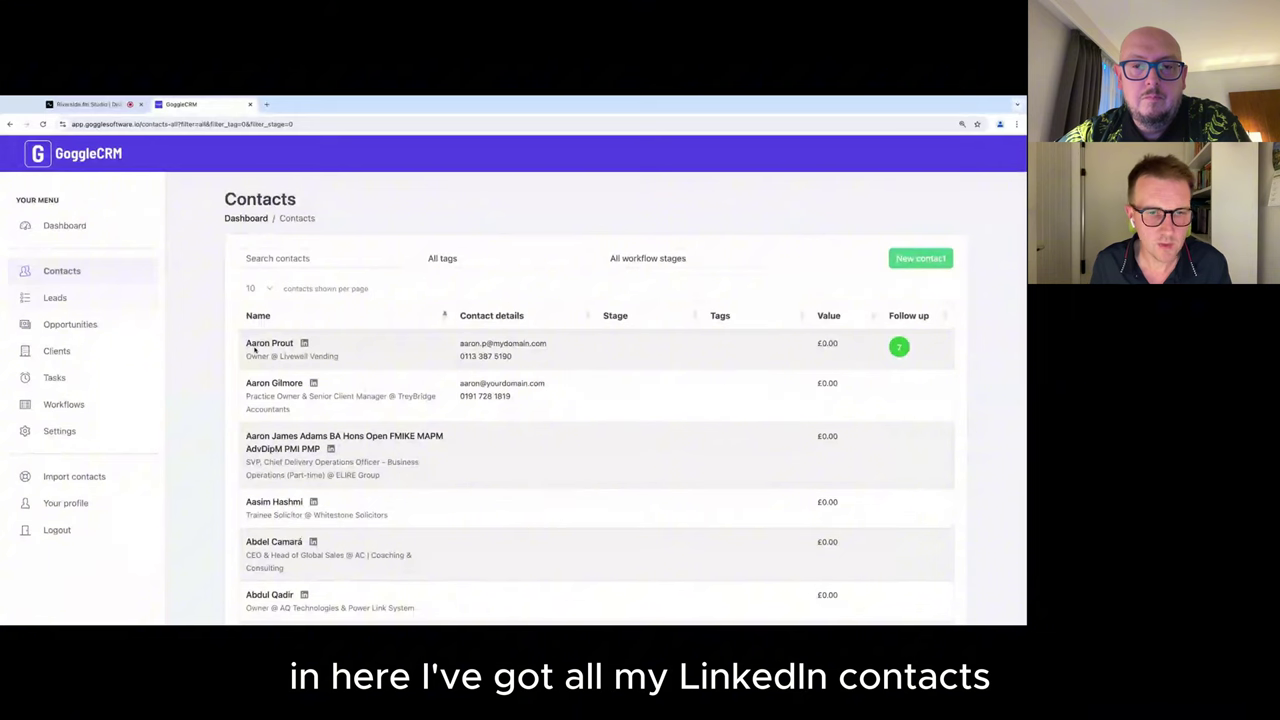
scroll(413, 545, "down", 5)
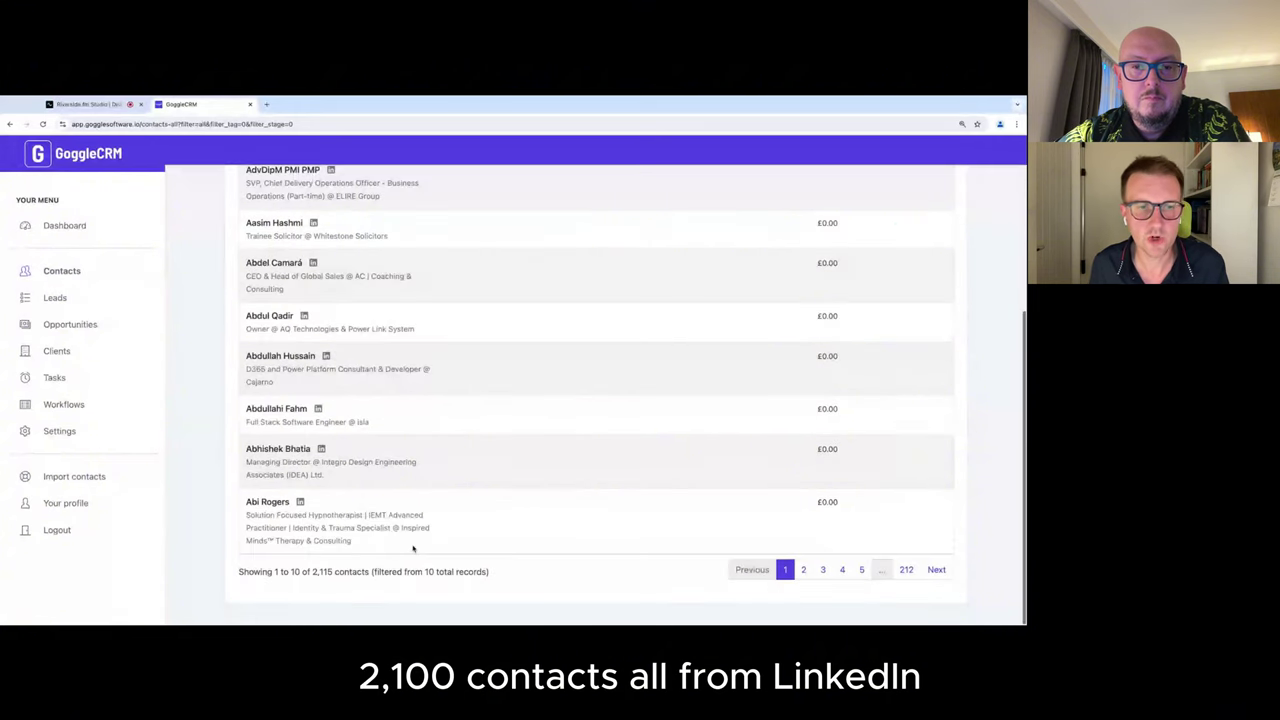
left_click_drag(281, 571, 368, 571)
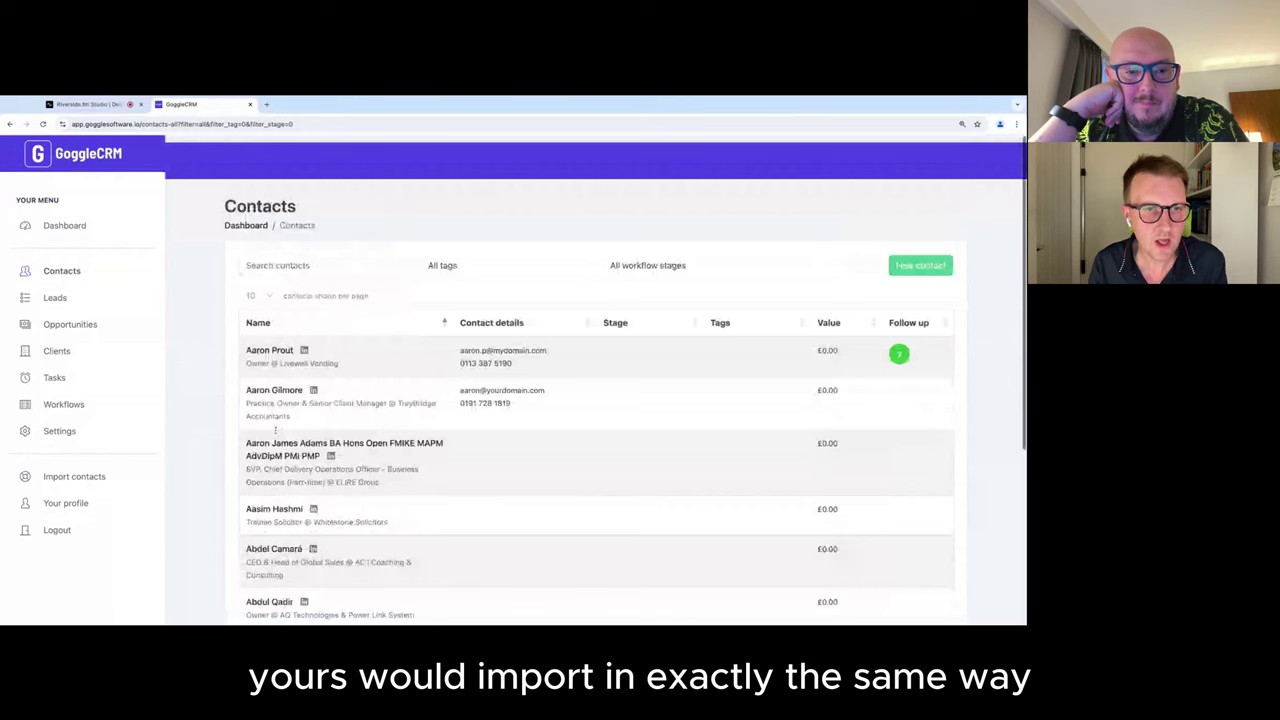
scroll(275, 430, "down", 1)
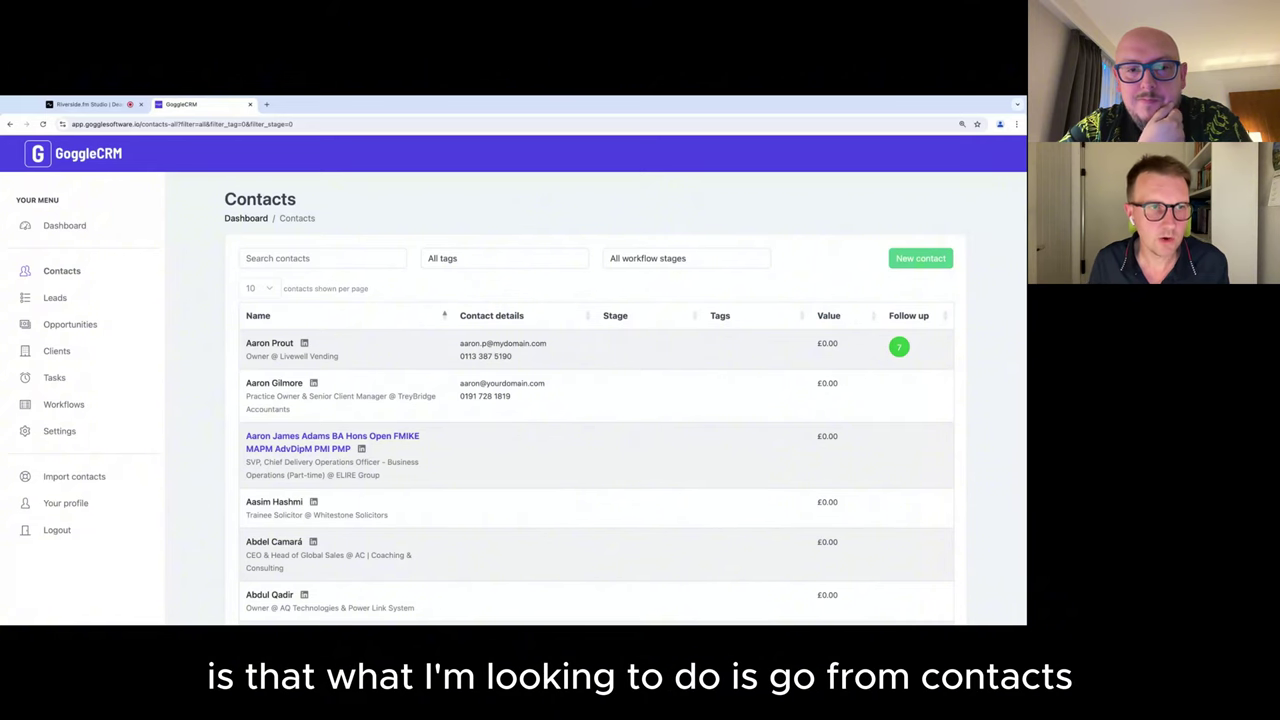
left_click(64, 225)
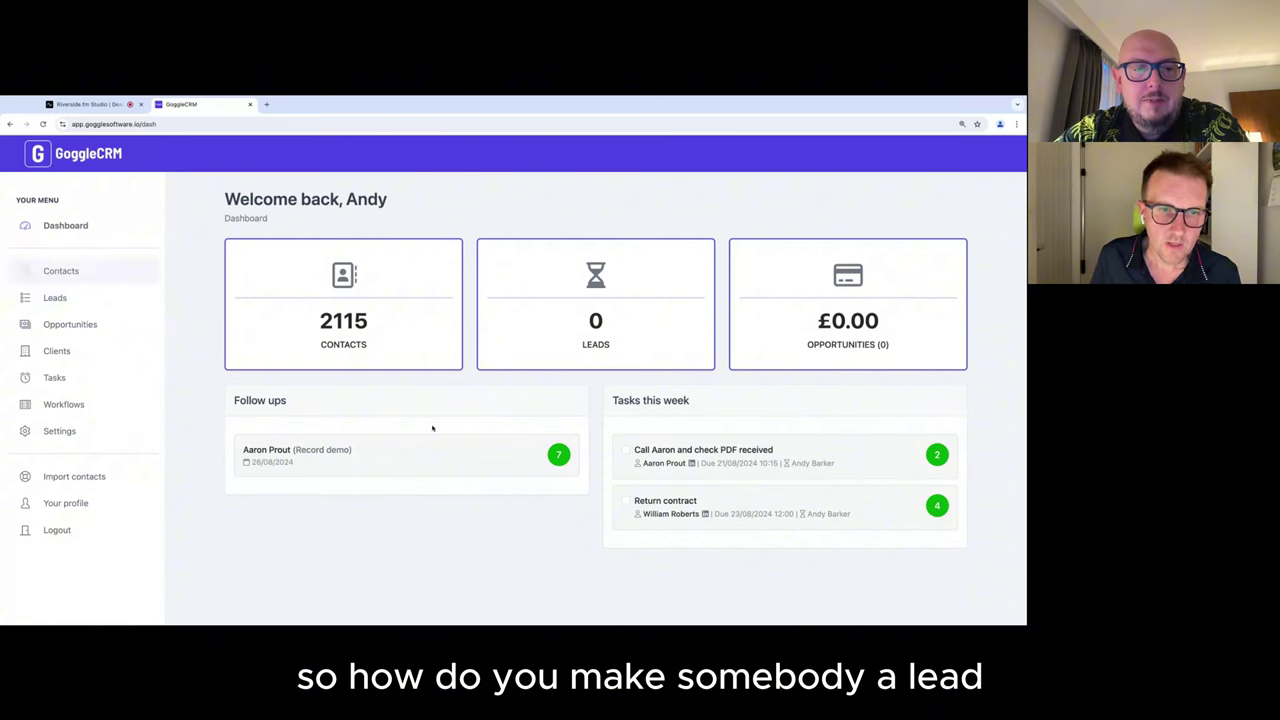
Step: Look through the Livewell Vending owner's contact record, set the contact's type to Lead, and return to the dashboard
left_click(69, 268)
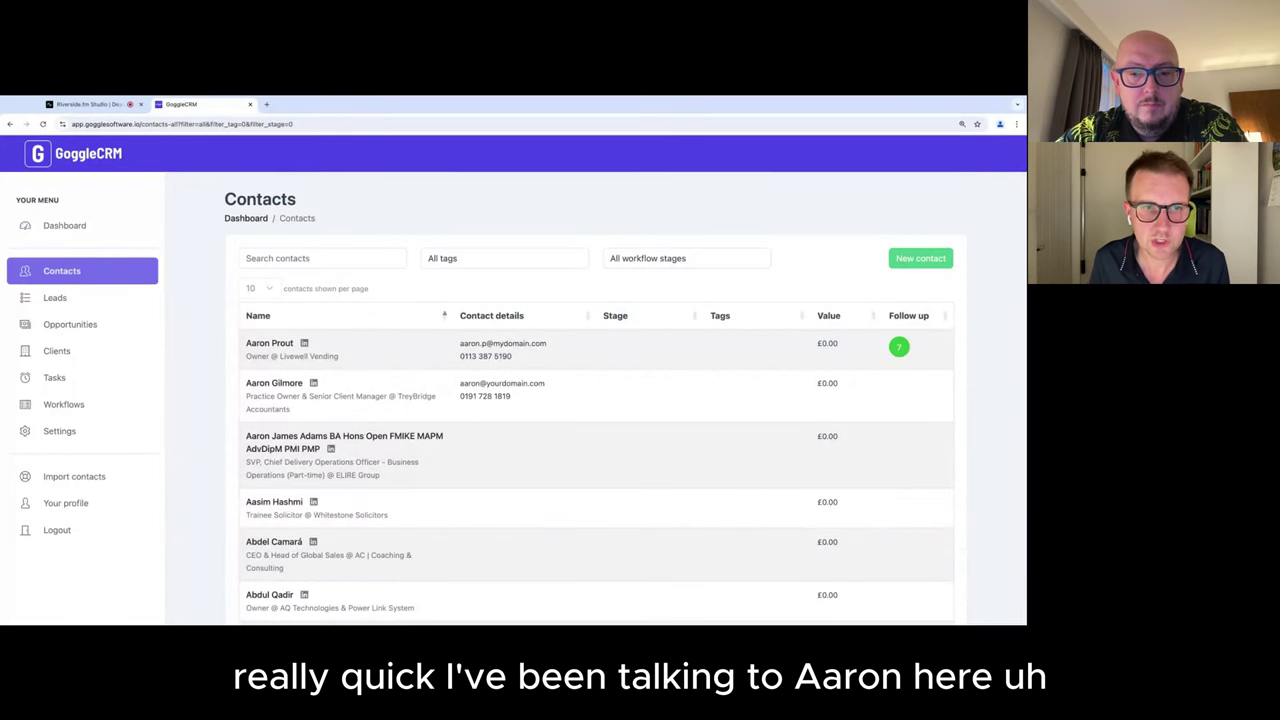
left_click(272, 343)
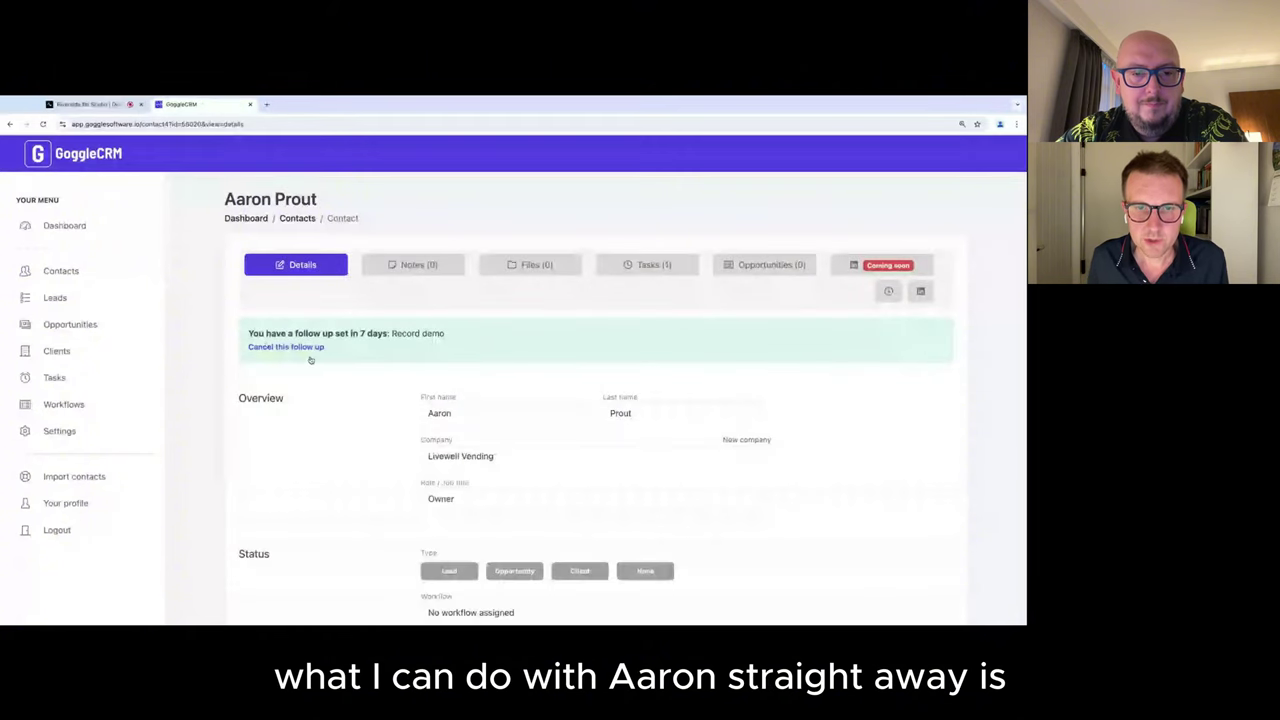
left_click(413, 273)
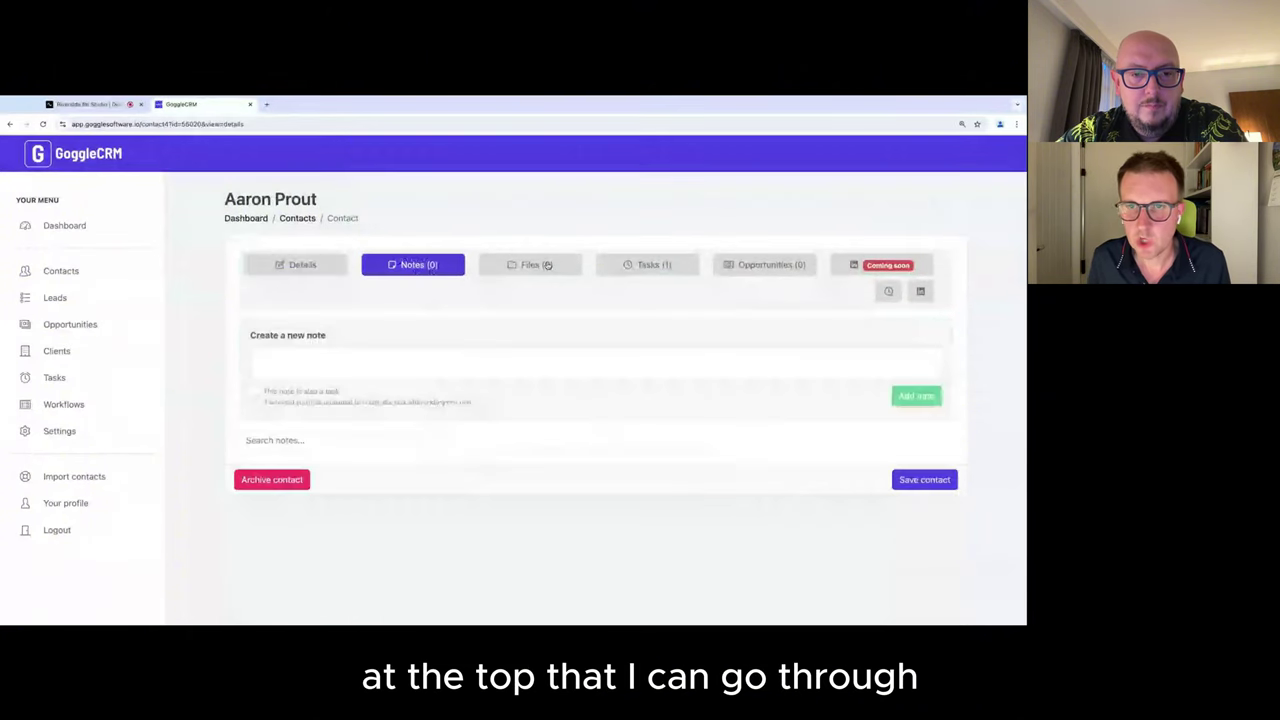
left_click(647, 264)
left_click(296, 266)
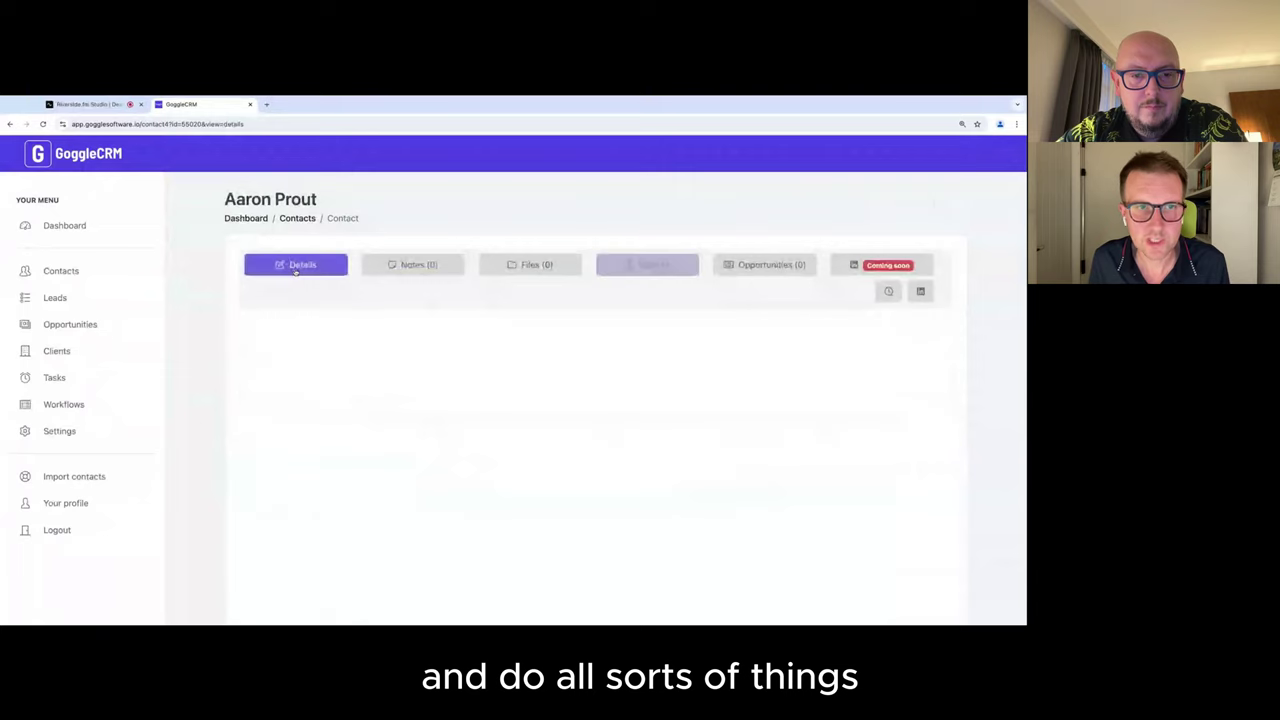
scroll(333, 390, "down", 1)
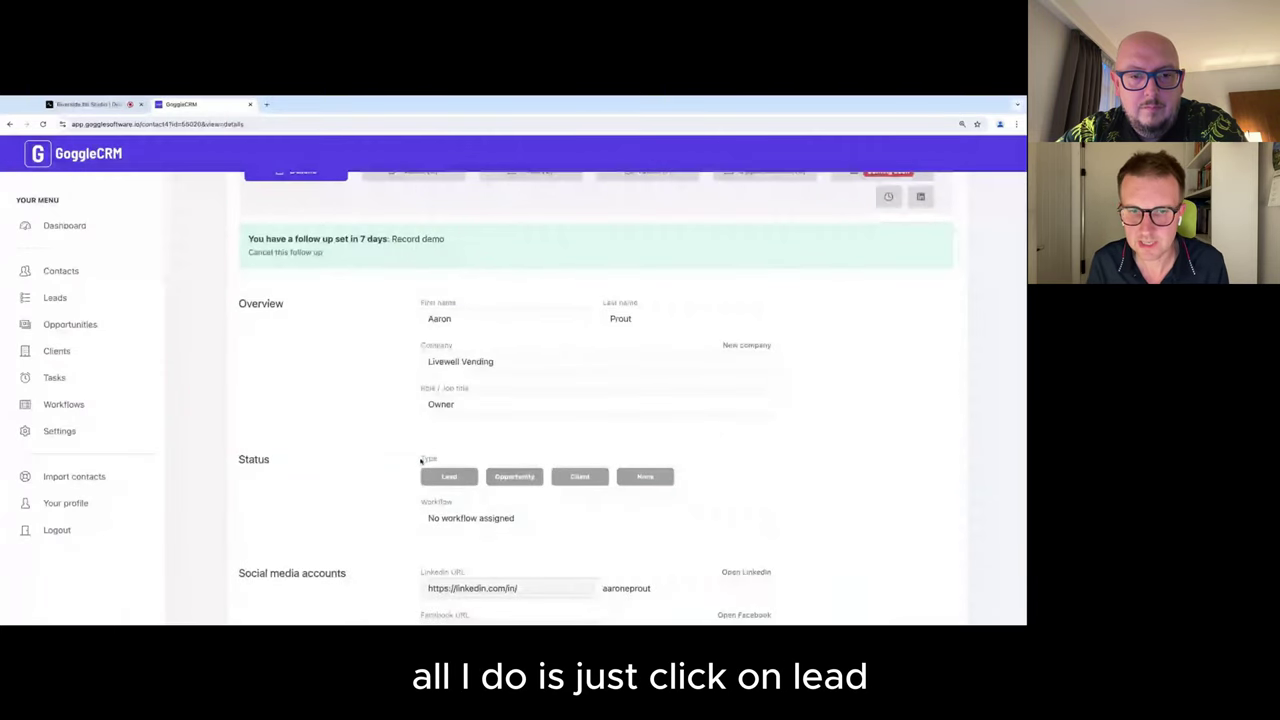
left_click(425, 472)
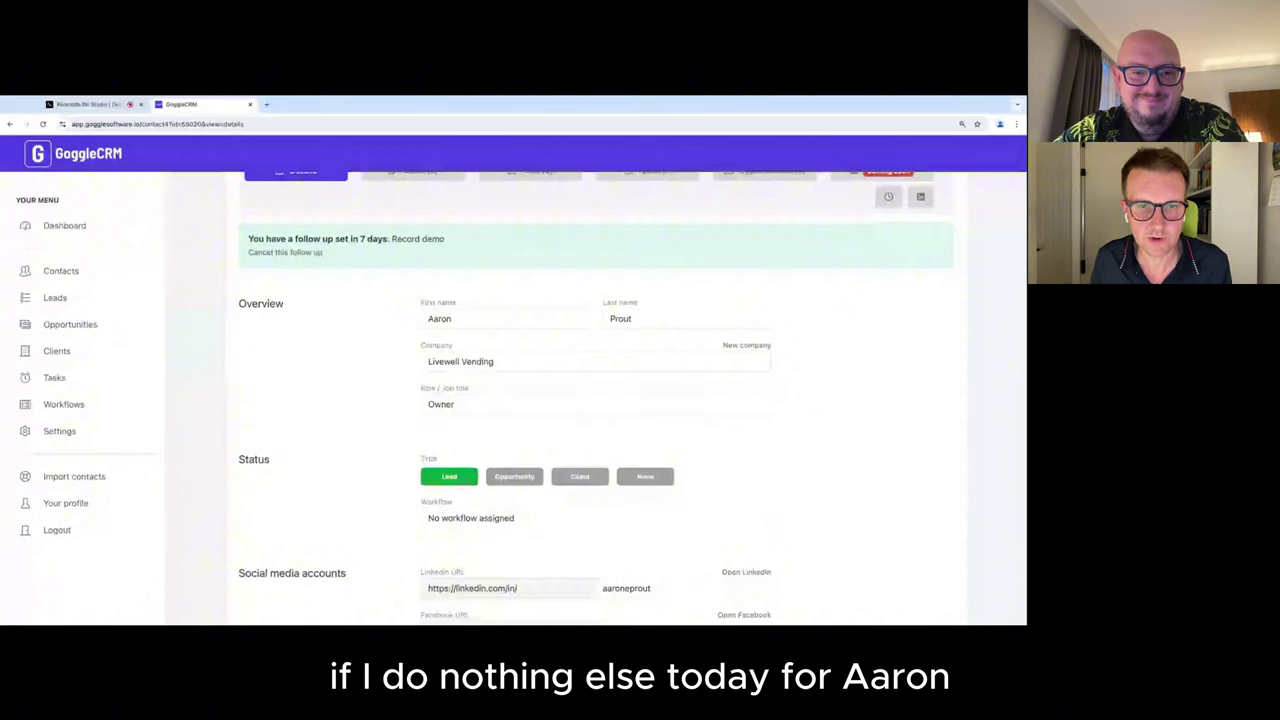
left_click(64, 226)
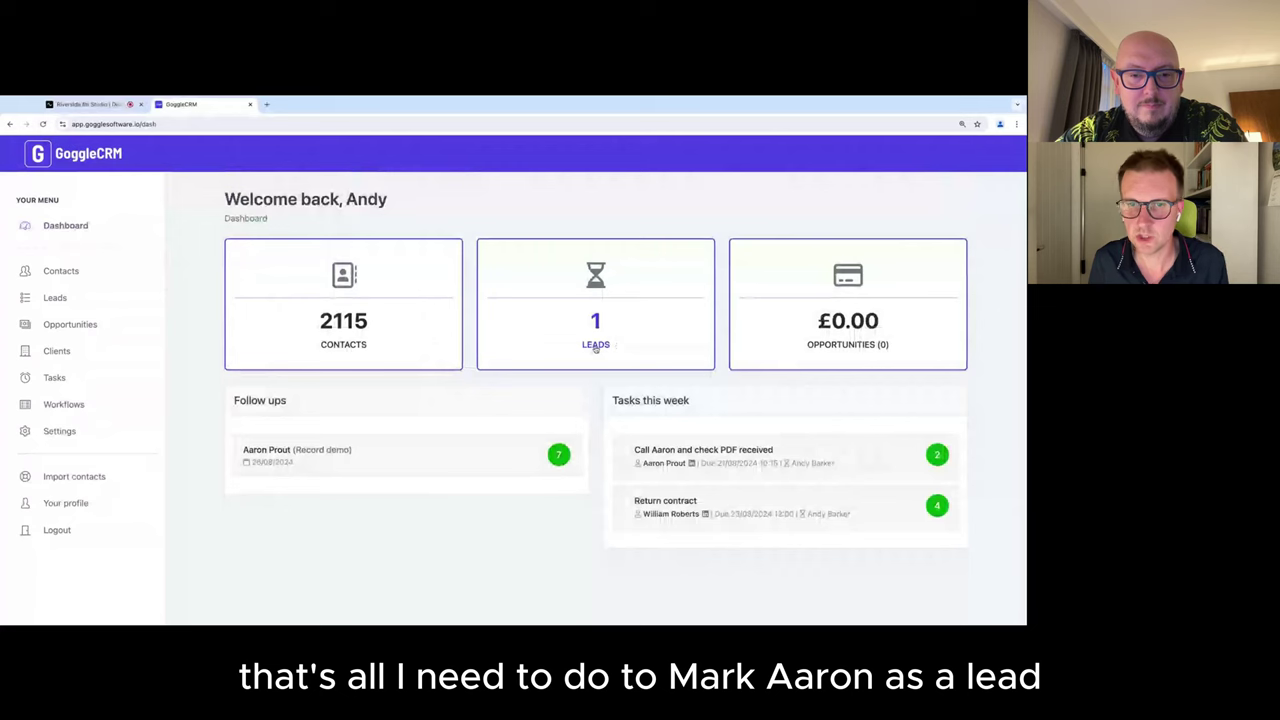
Step: Set the type of the Inspired Minds Therapy & Consulting contact to Lead
left_click(108, 274)
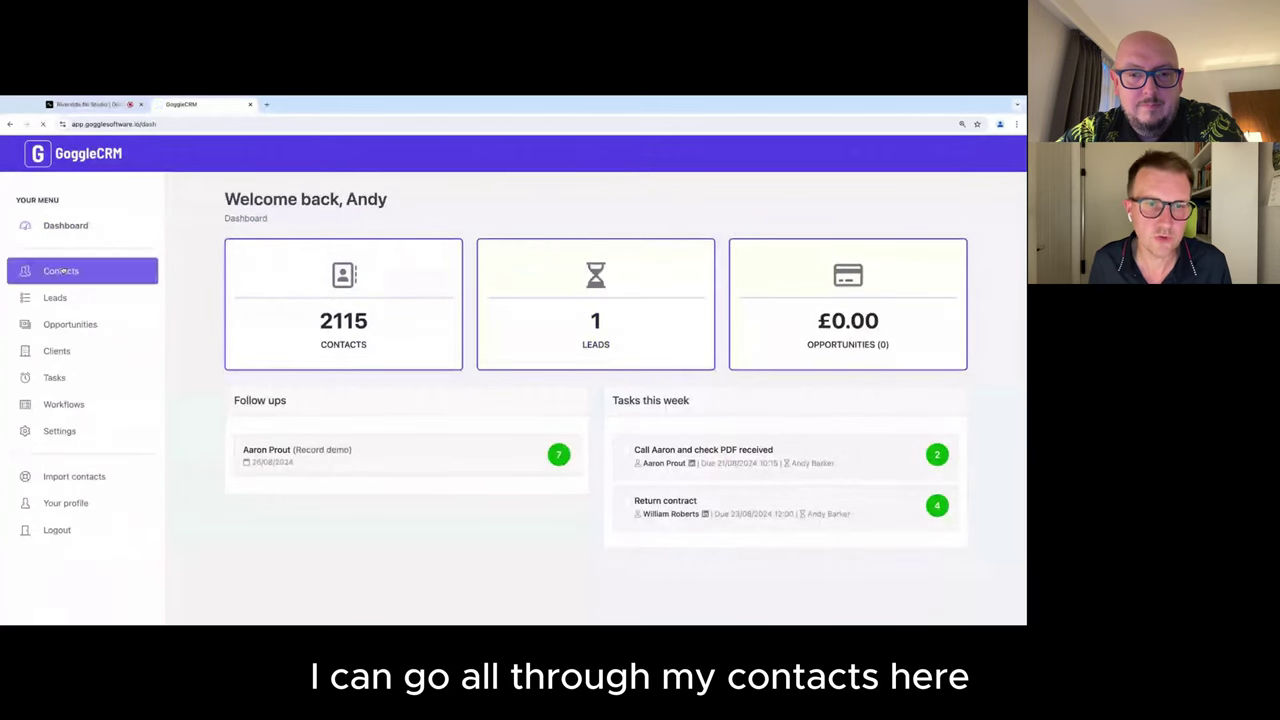
scroll(271, 540, "down", 10)
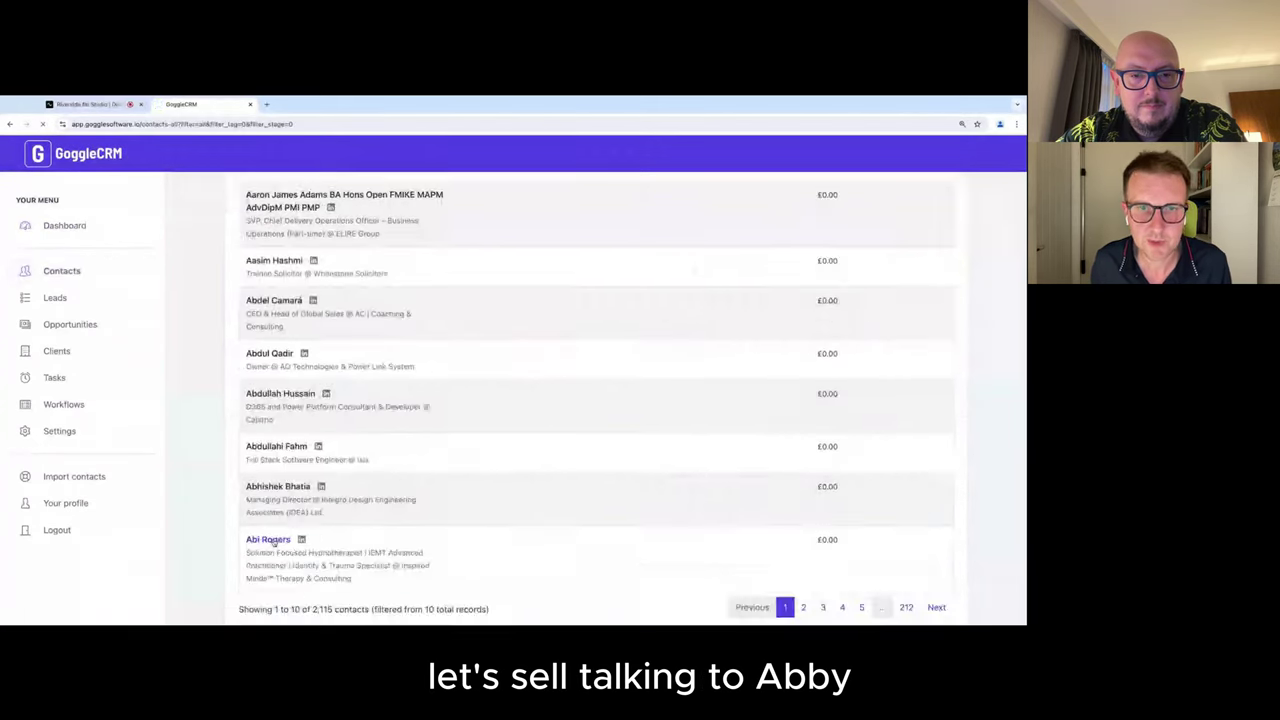
left_click(265, 540)
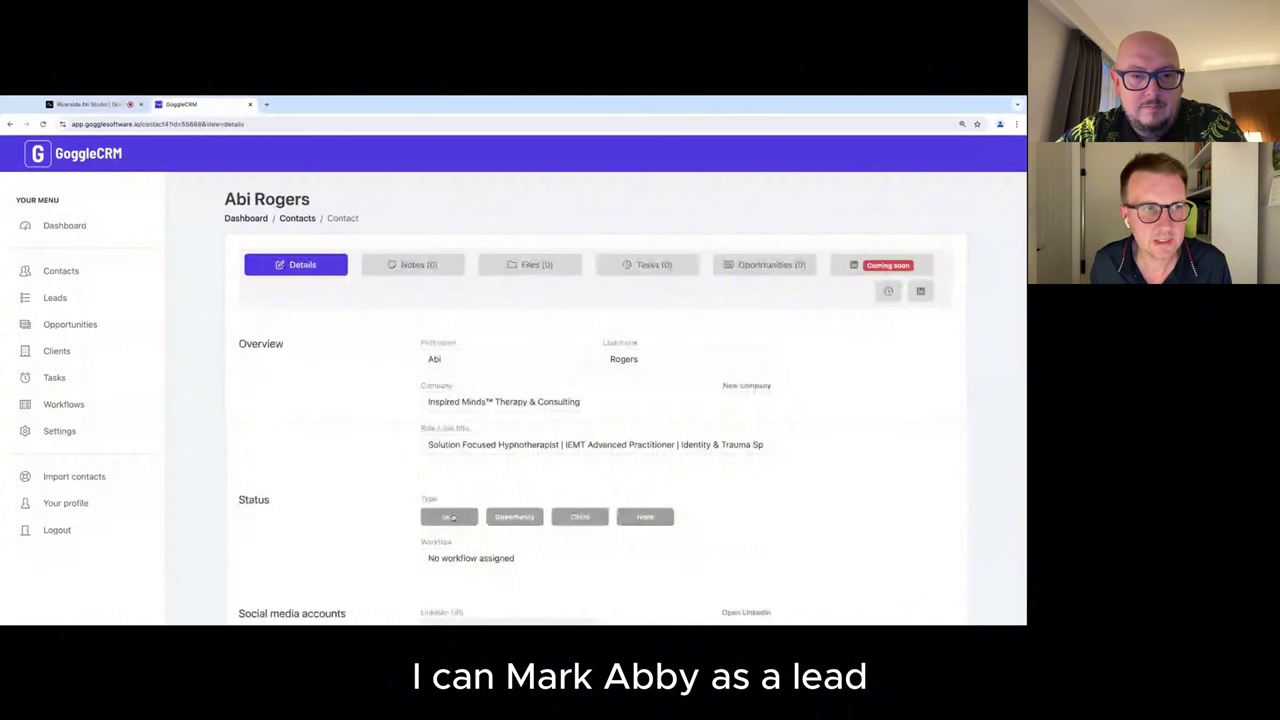
Step: Set the type of the Out of the Box Gifts founder, on the final page of the contacts list, to Lead
key("alt+Left")
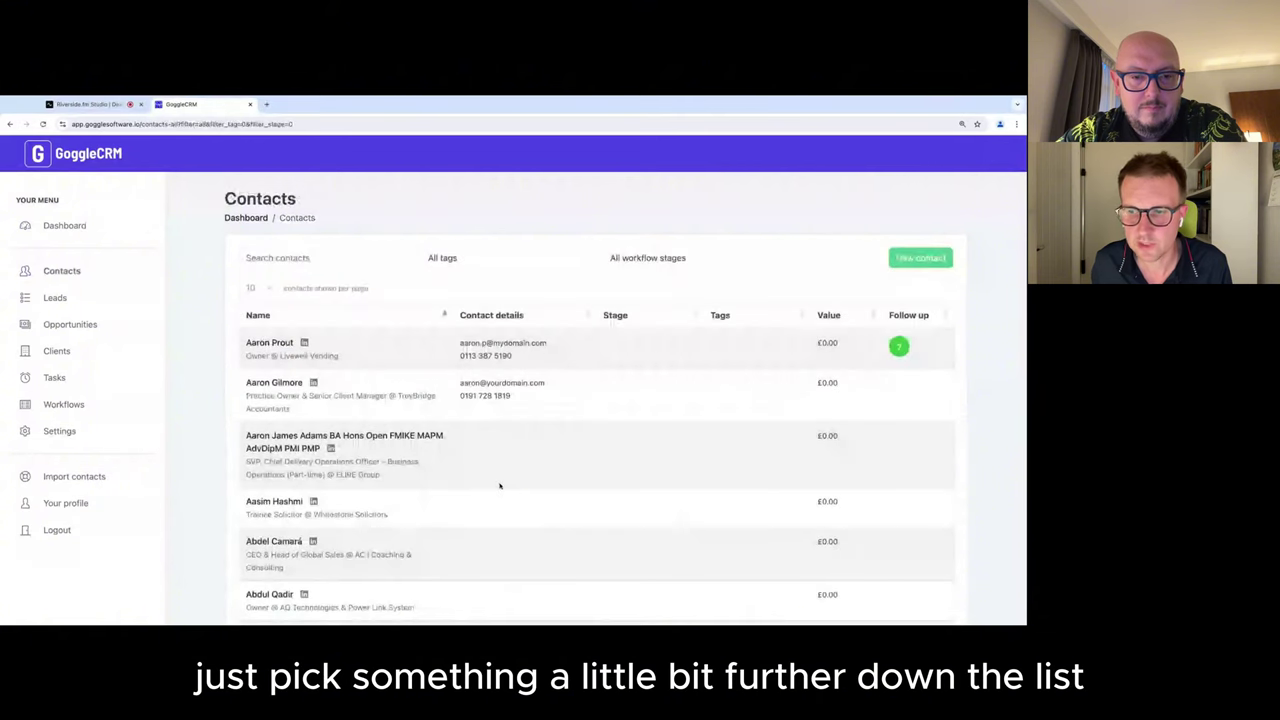
left_click(906, 580)
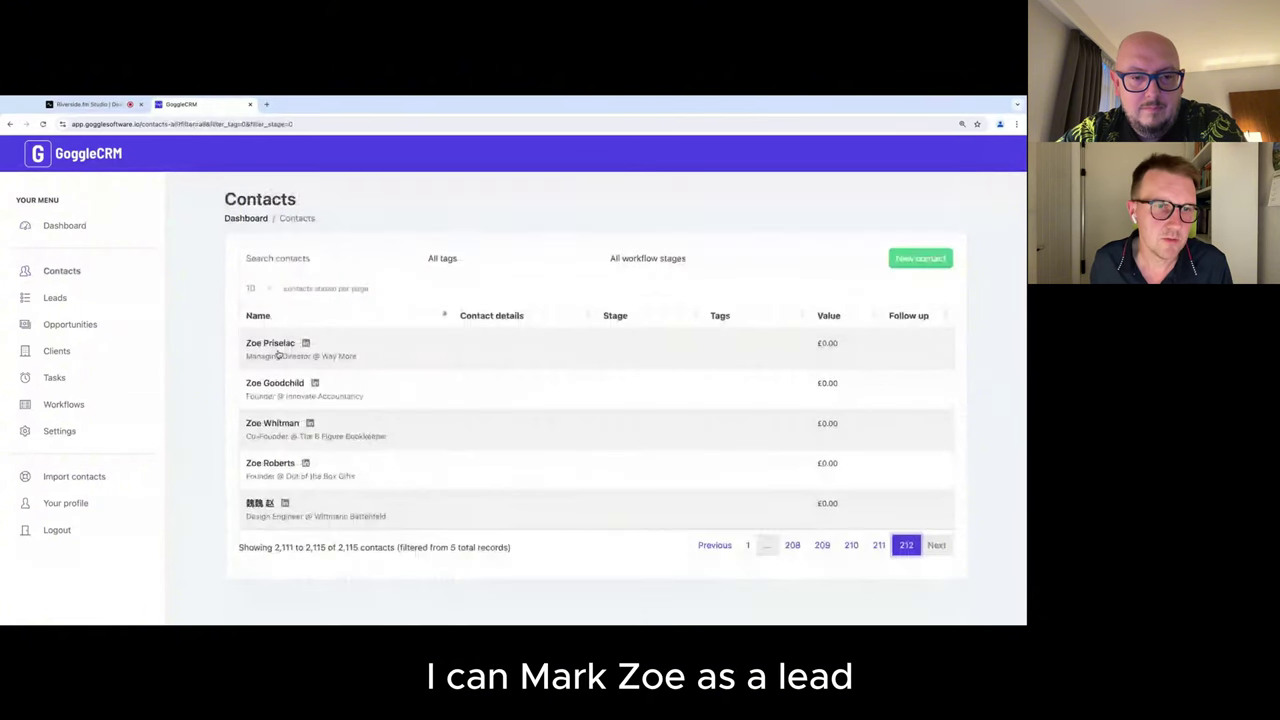
left_click(272, 463)
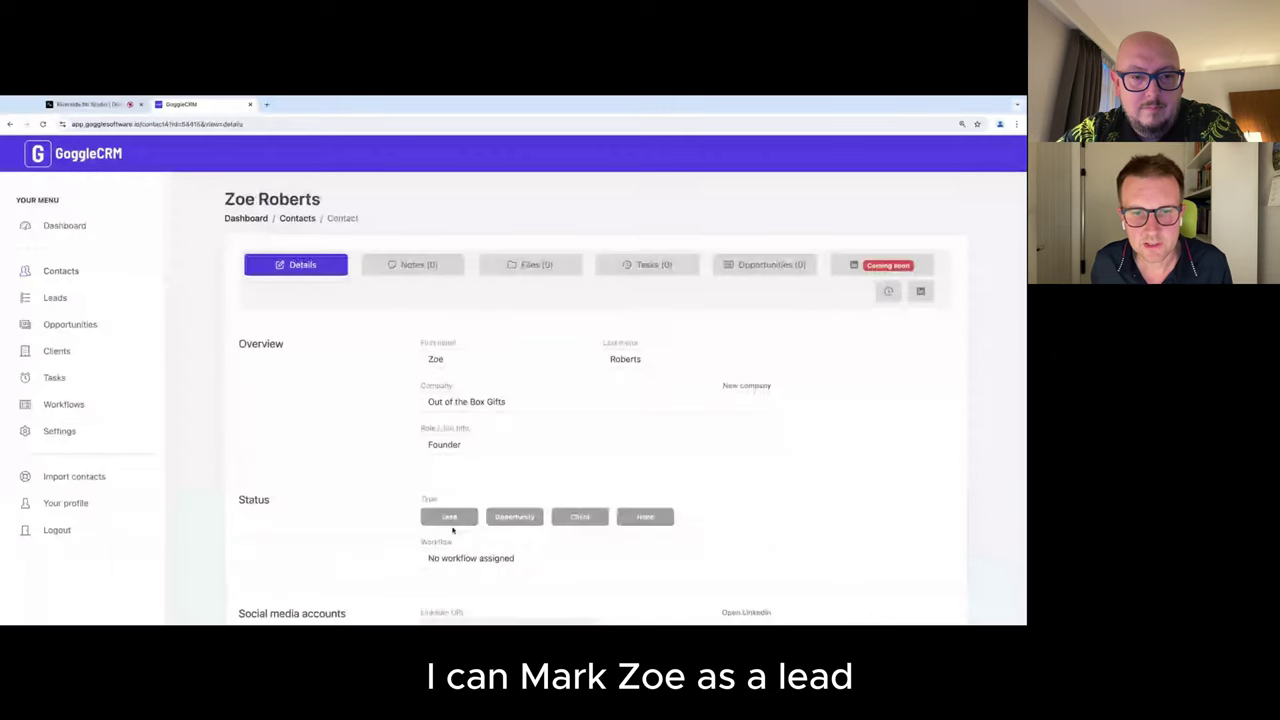
left_click(449, 516)
left_click(46, 268)
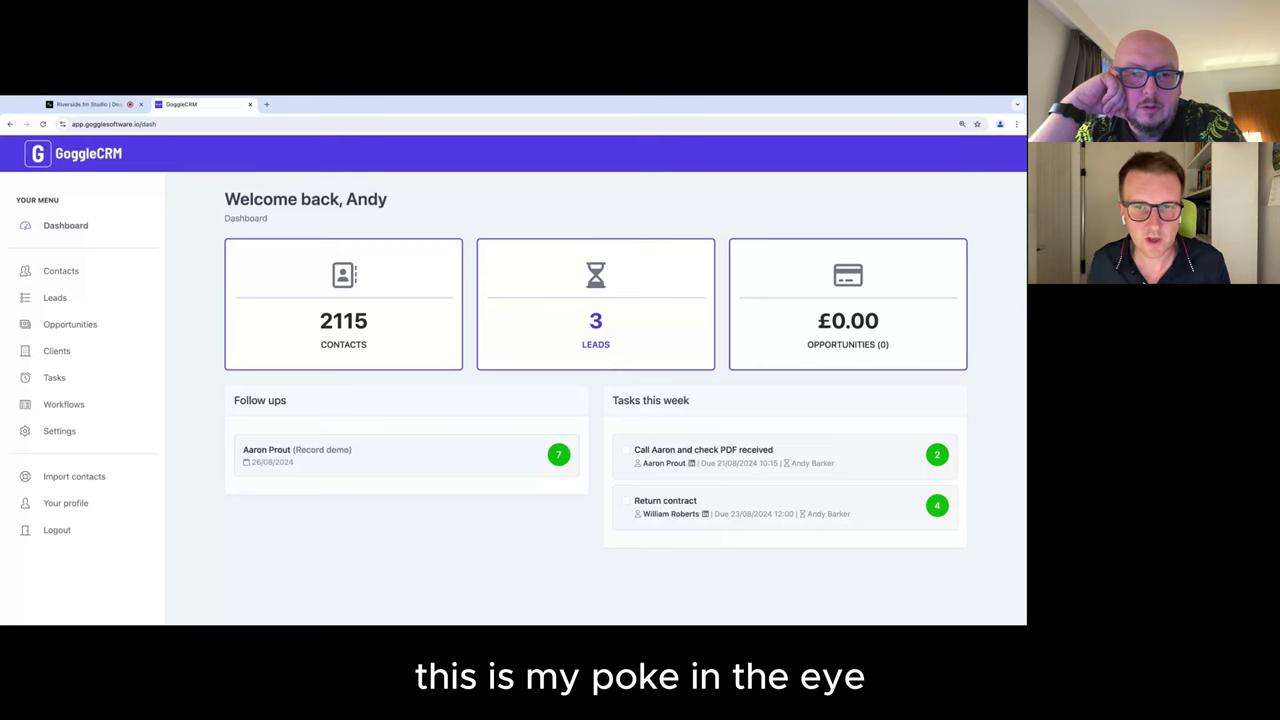
Step: Review the filtered leads list against the full contacts list, and return to the dashboard
left_click(596, 324)
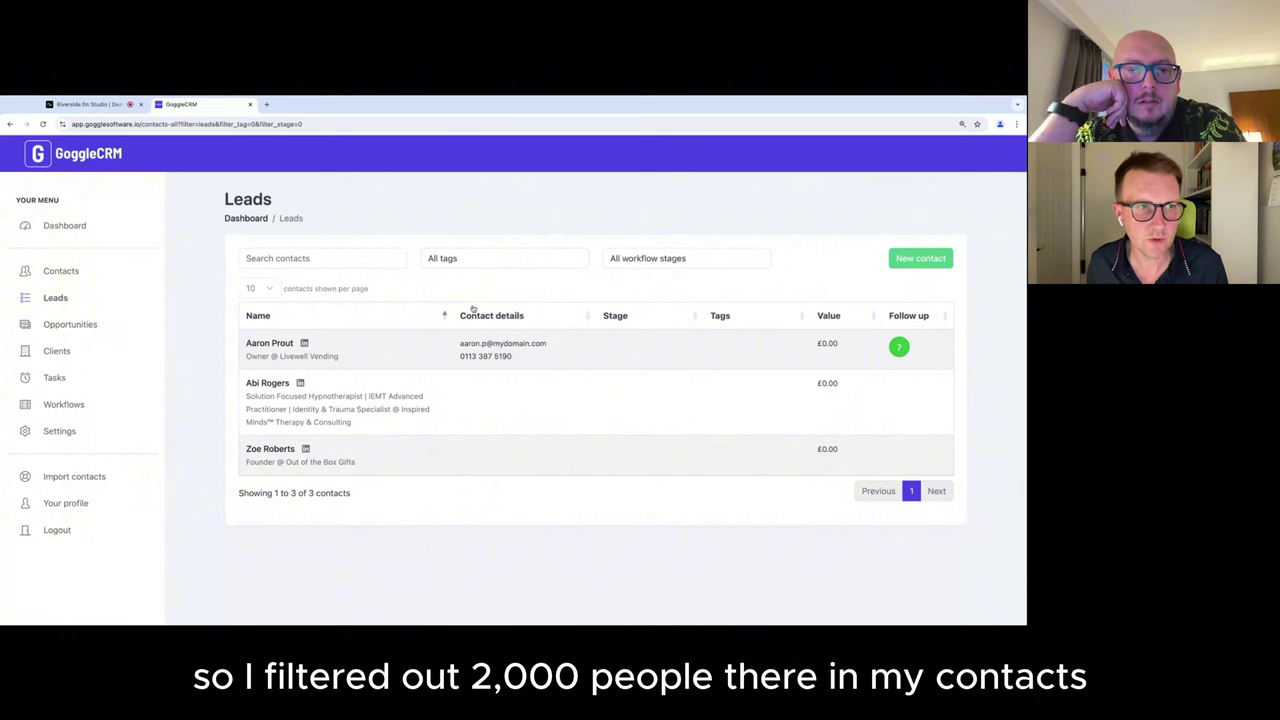
left_click(62, 271)
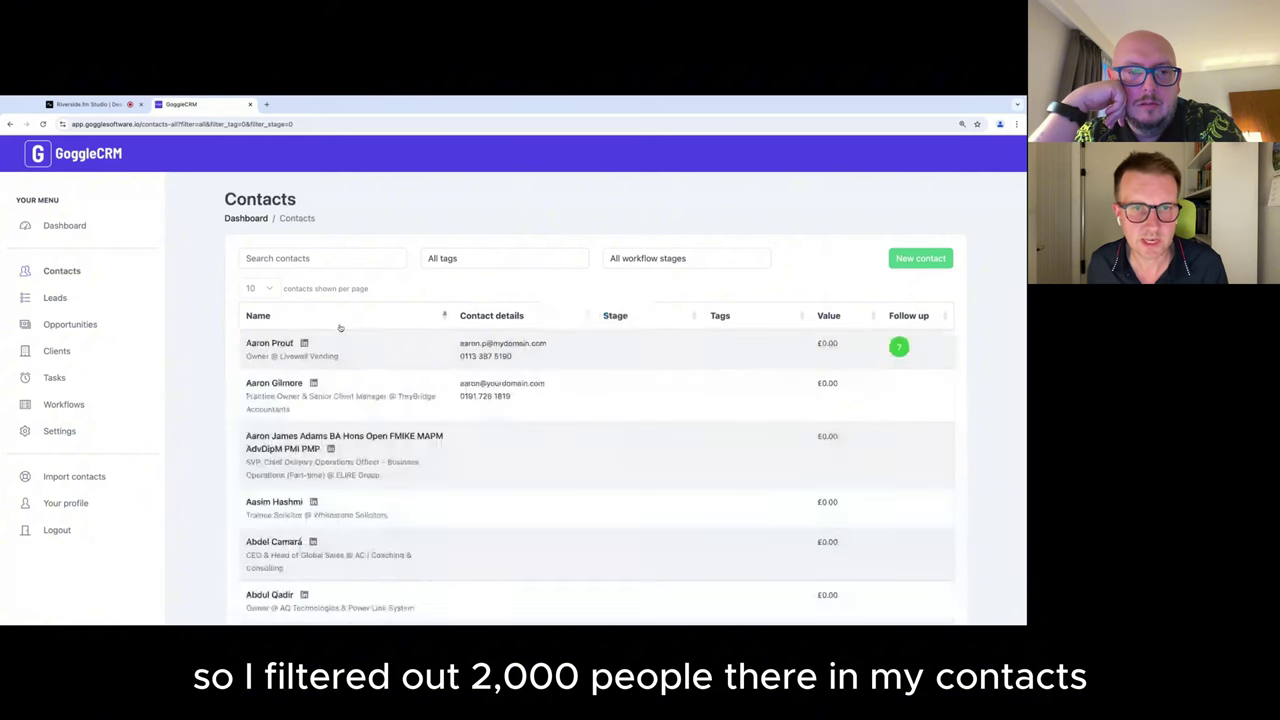
left_click(65, 225)
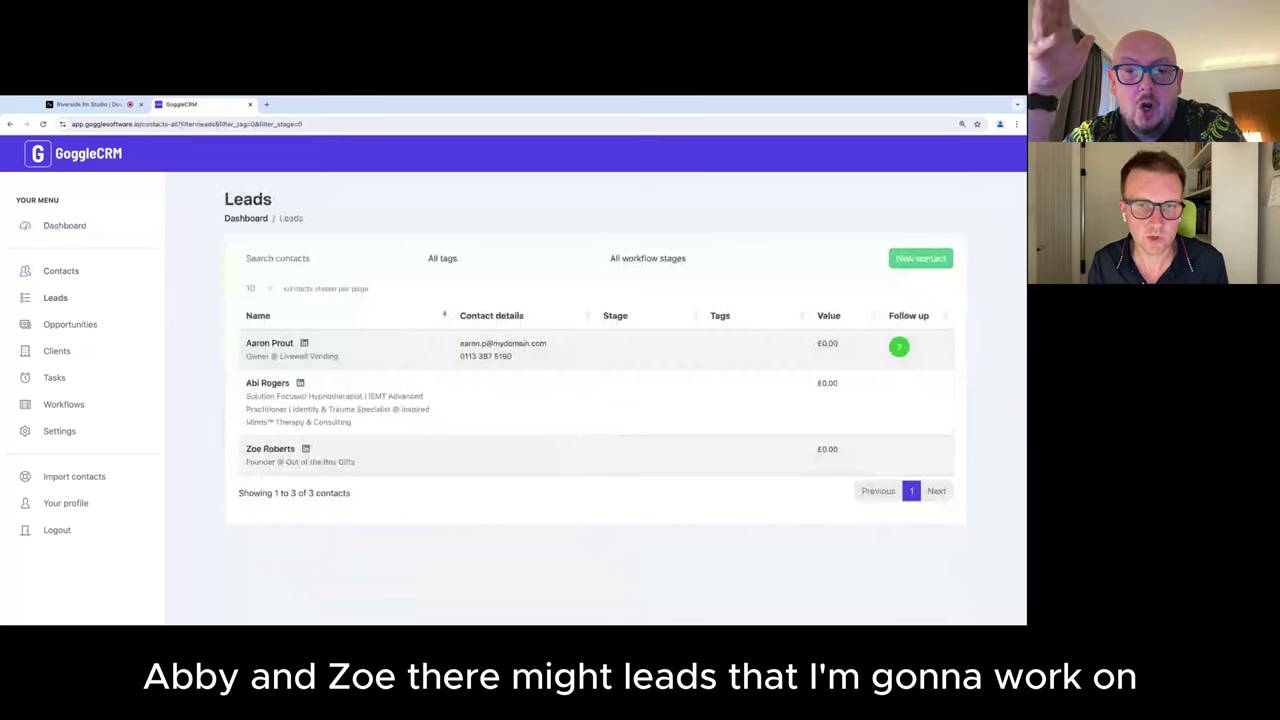
left_click(90, 232)
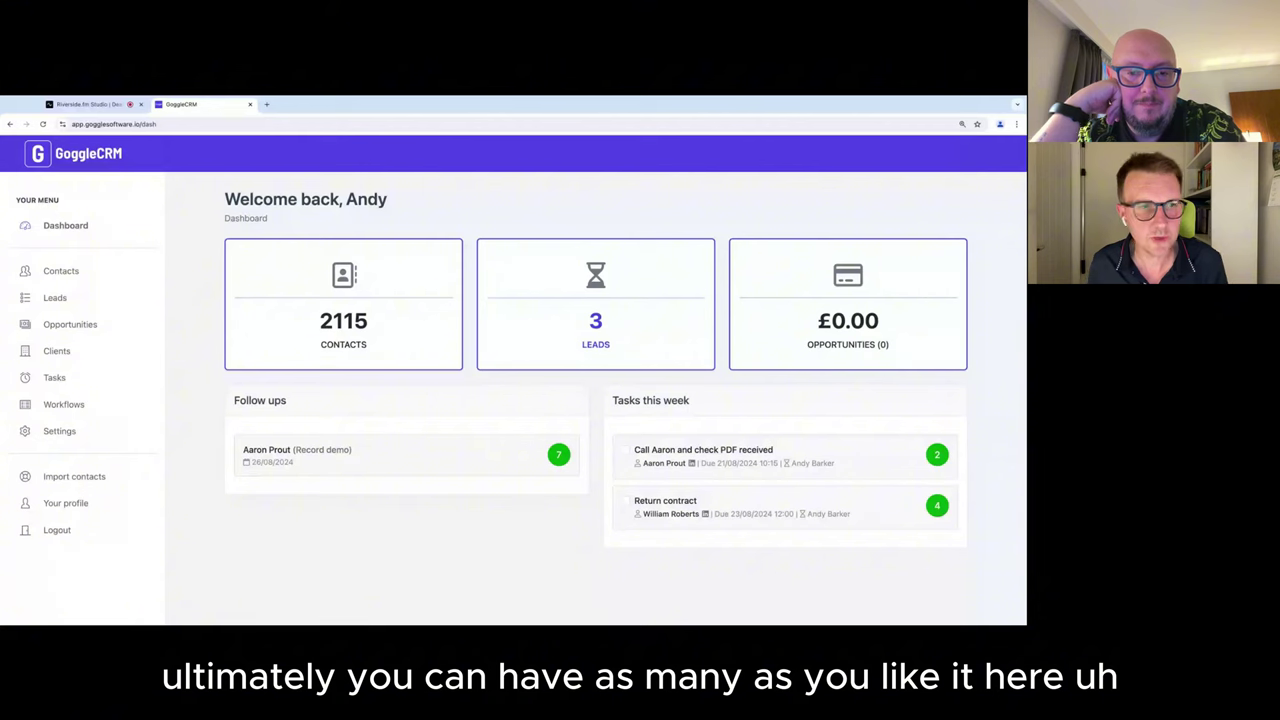
Step: Set the type of the Minsait data engineer, on page 4 of the contacts list, to Lead and return to the dashboard
left_click(60, 271)
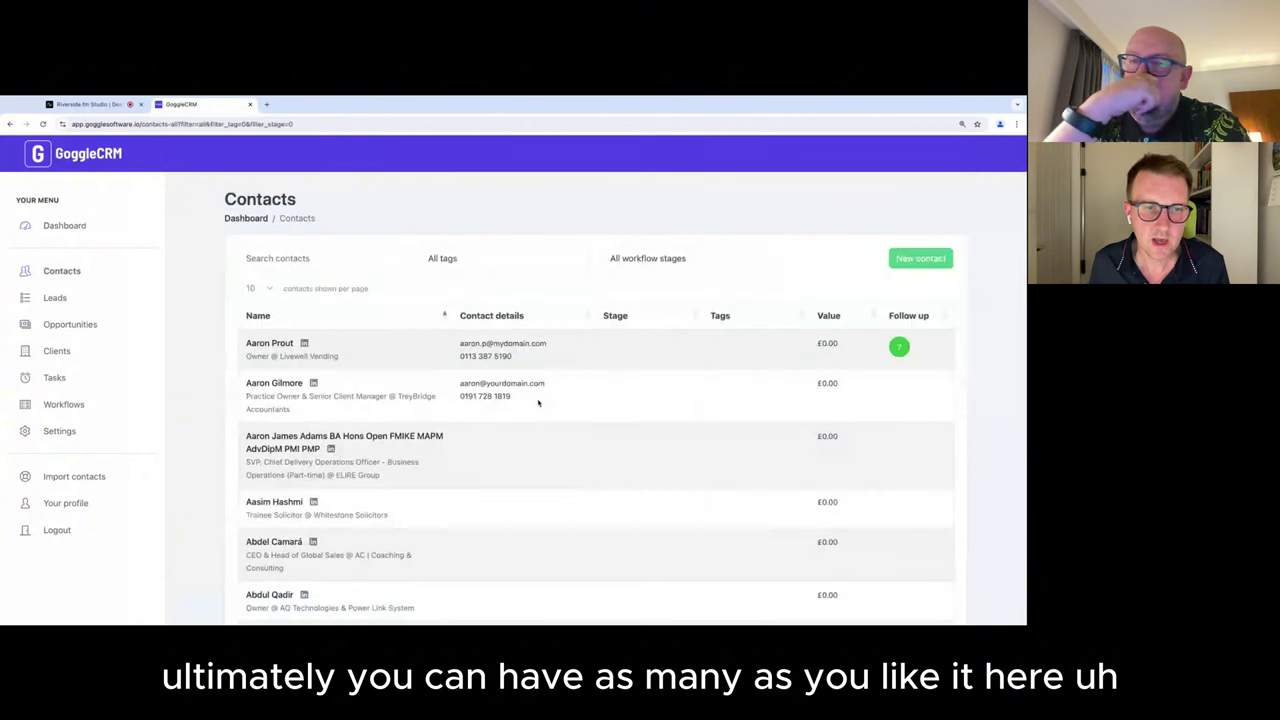
scroll(795, 580, "down", 3)
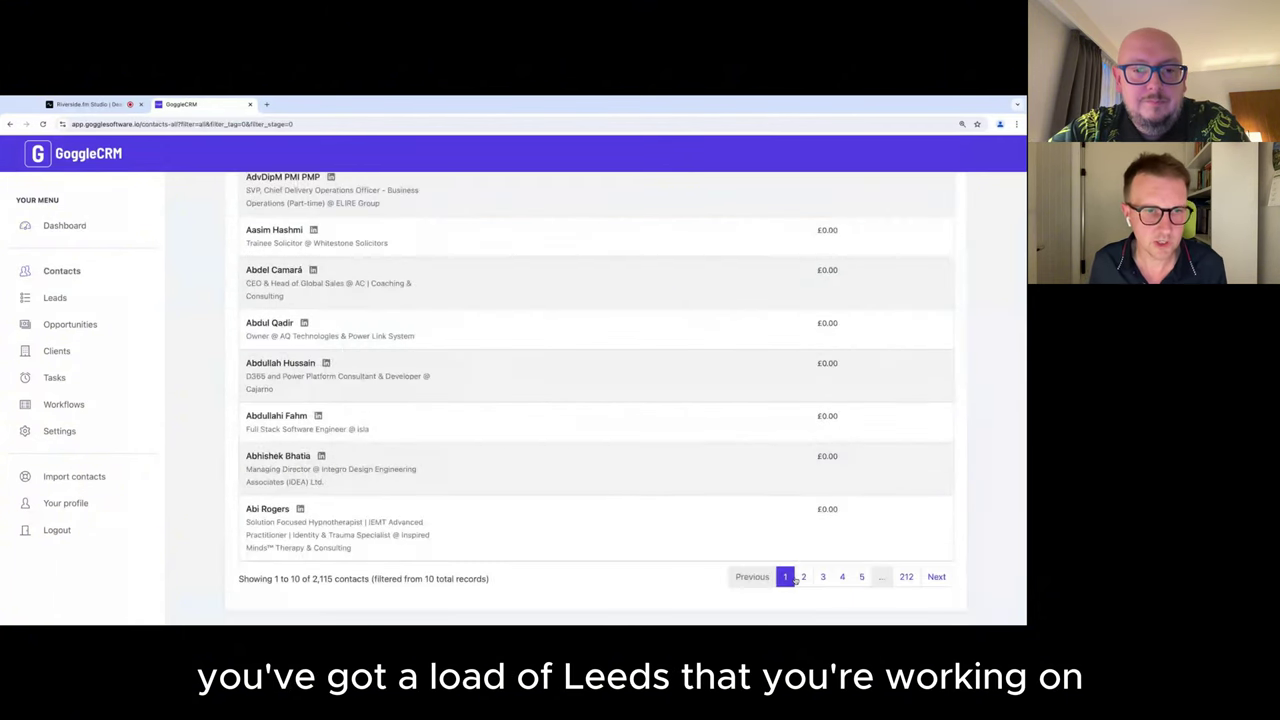
left_click(842, 577)
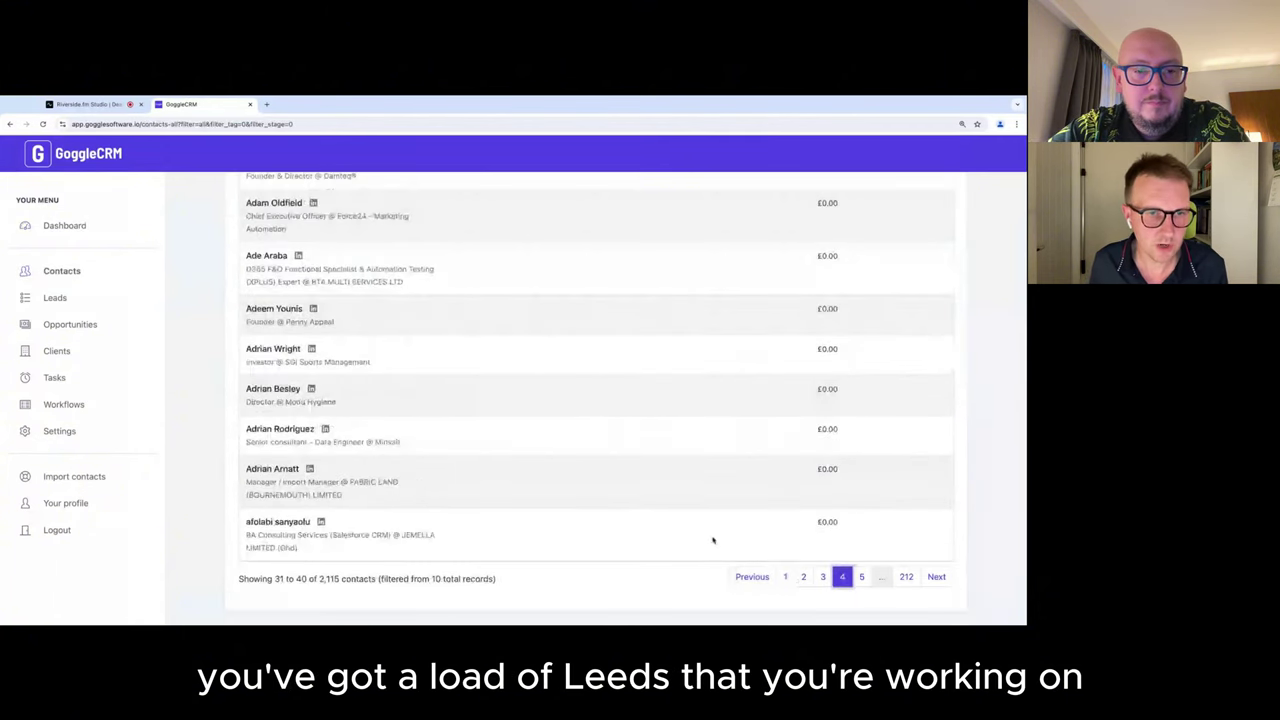
left_click(286, 431)
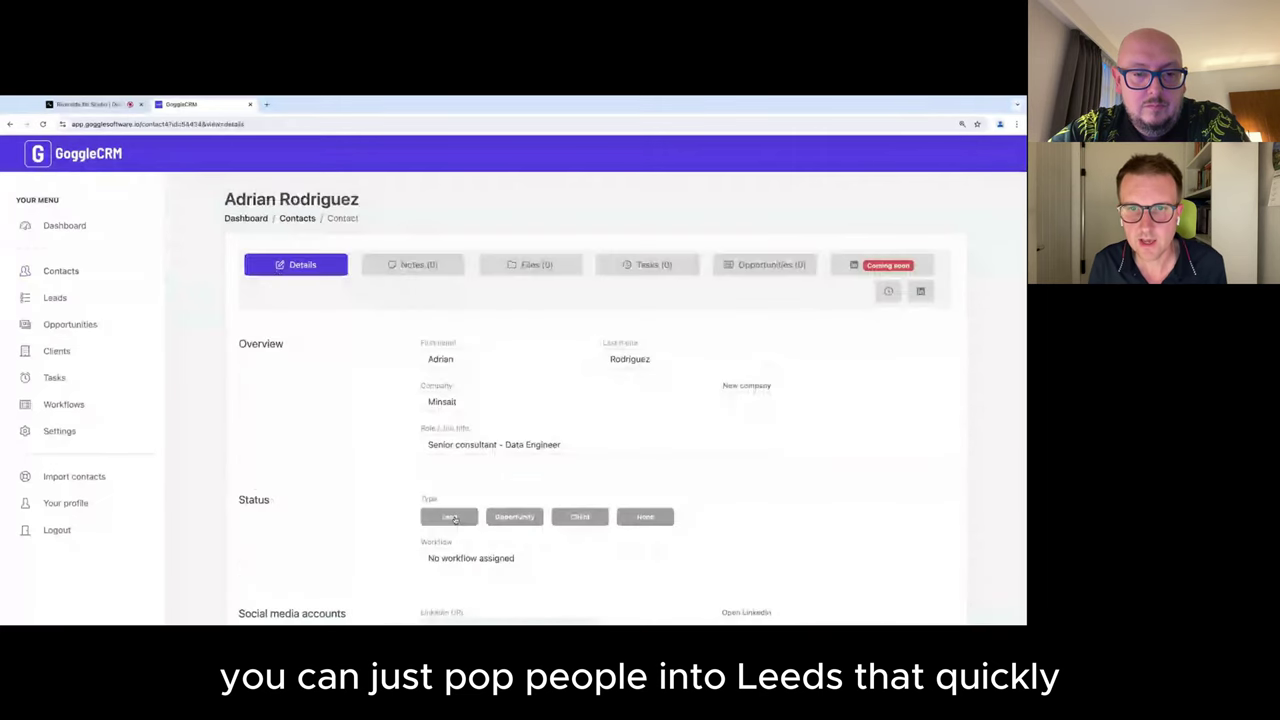
left_click(45, 221)
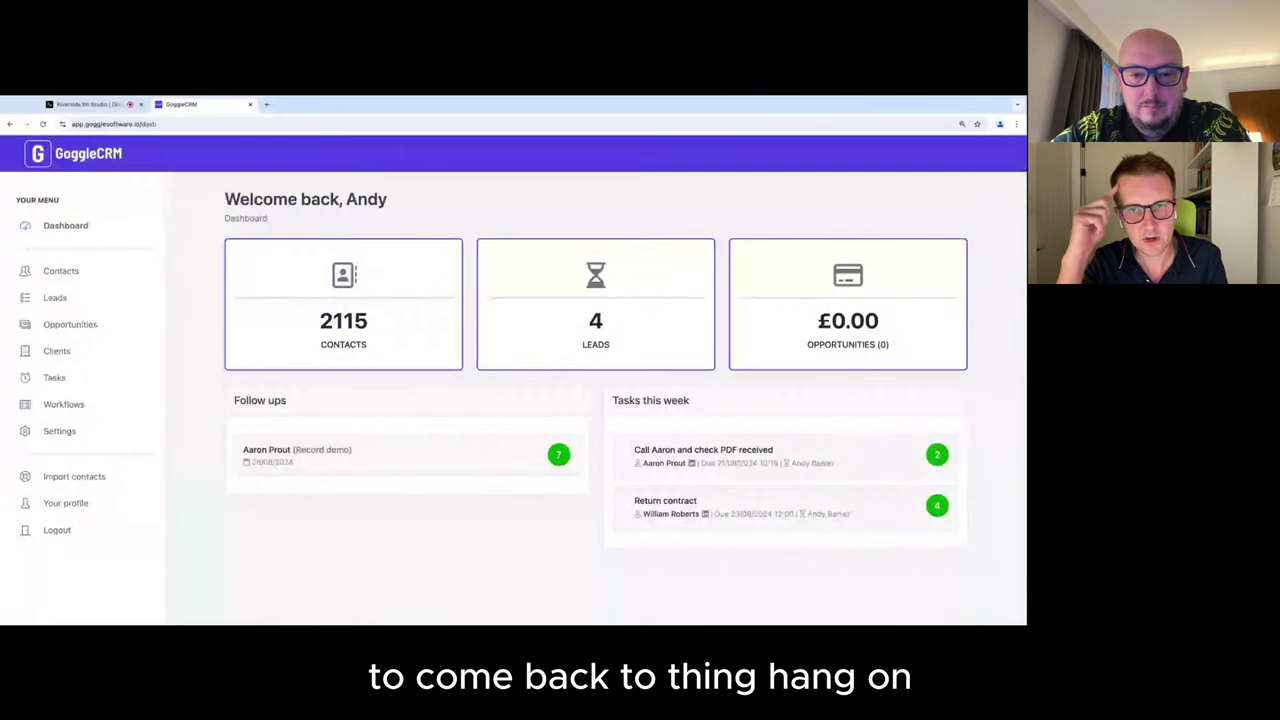
Step: Review the leads list, and examine the stages and preset tasks of the Lead workflow
left_click(596, 320)
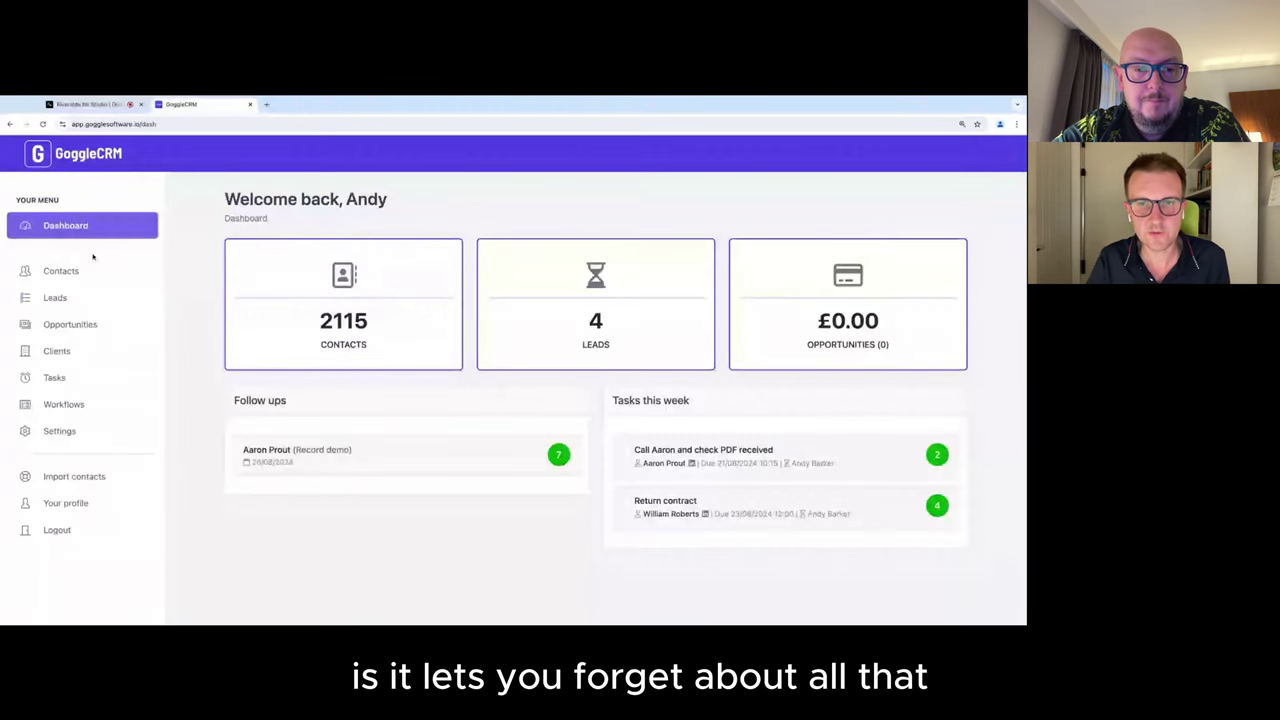
left_click(596, 304)
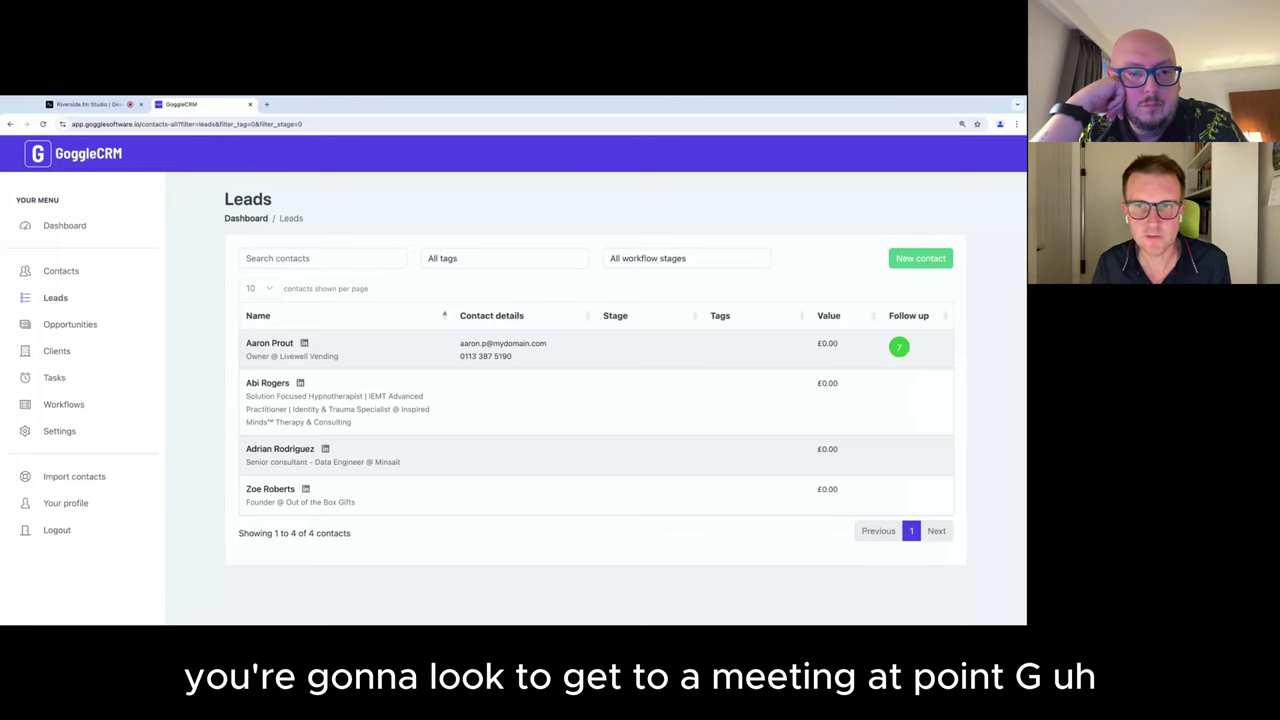
left_click(62, 405)
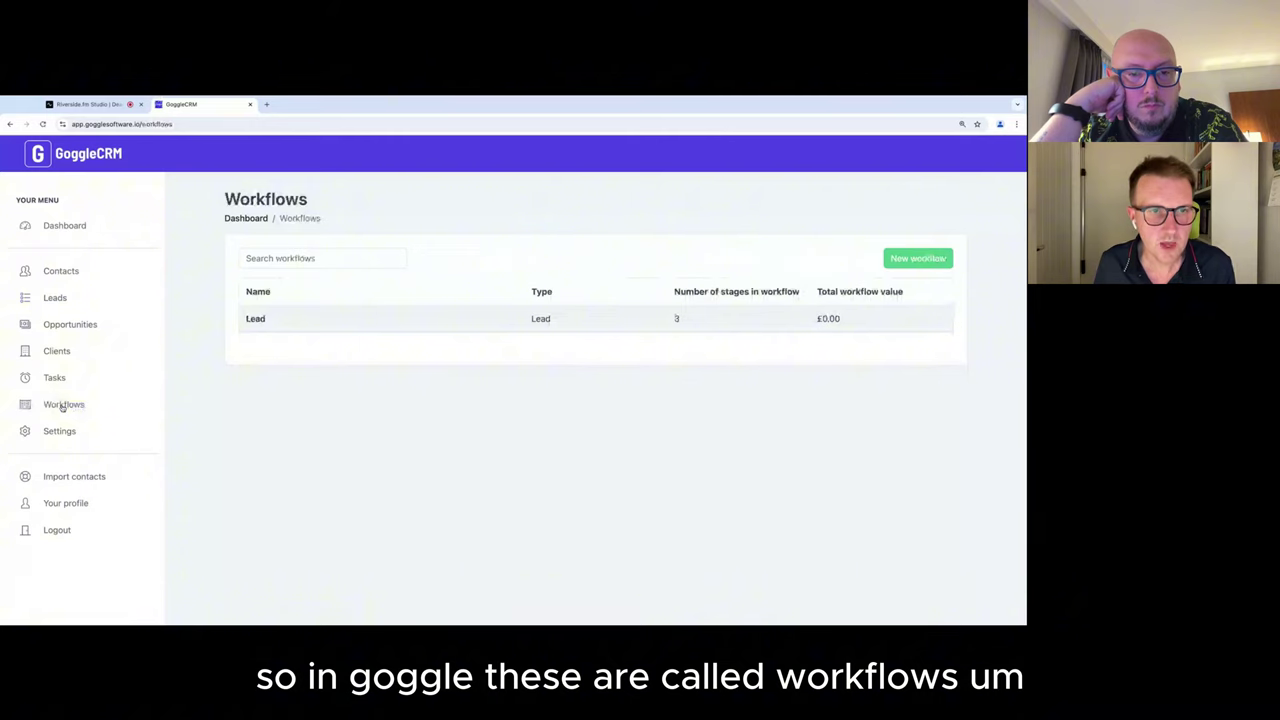
left_click(256, 319)
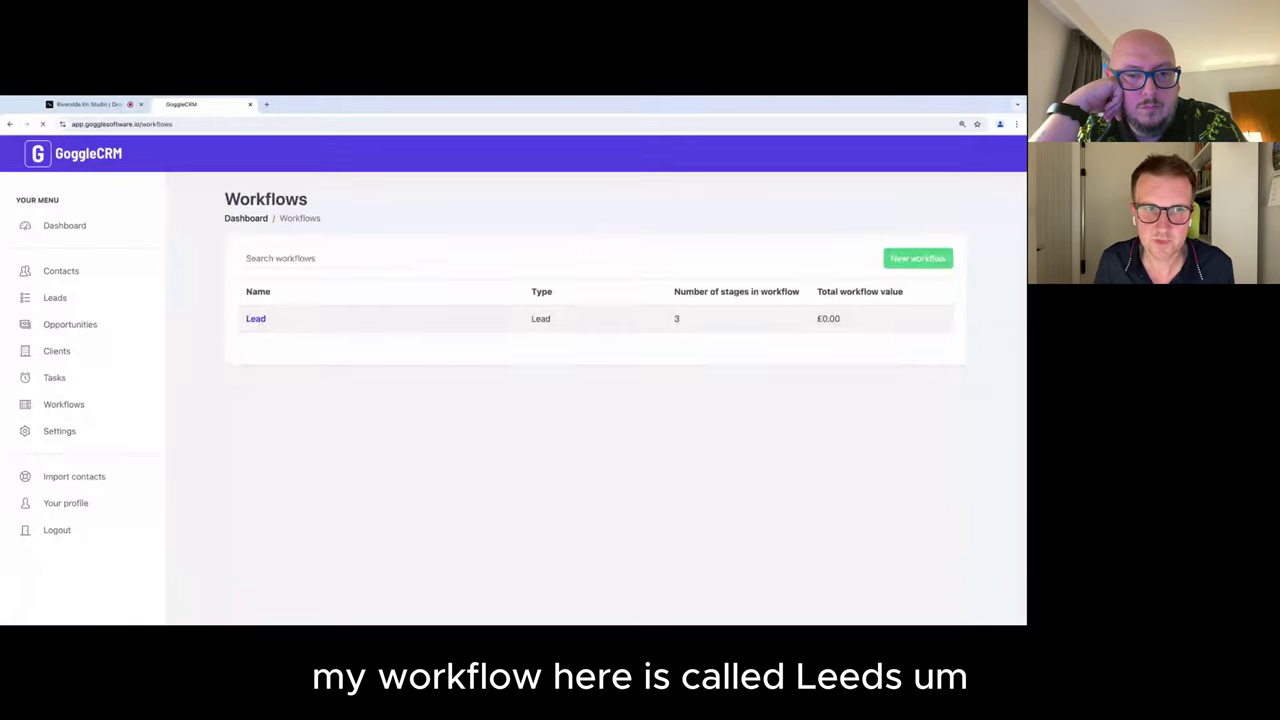
left_click(462, 268)
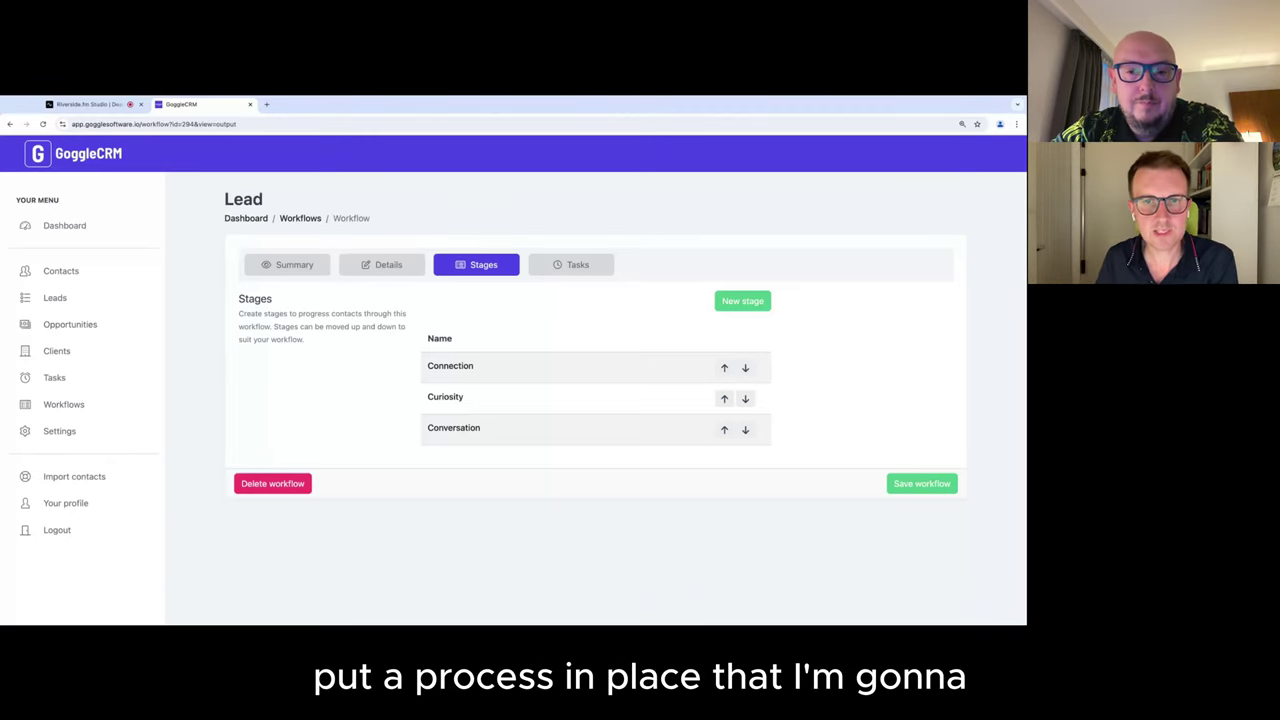
left_click(571, 264)
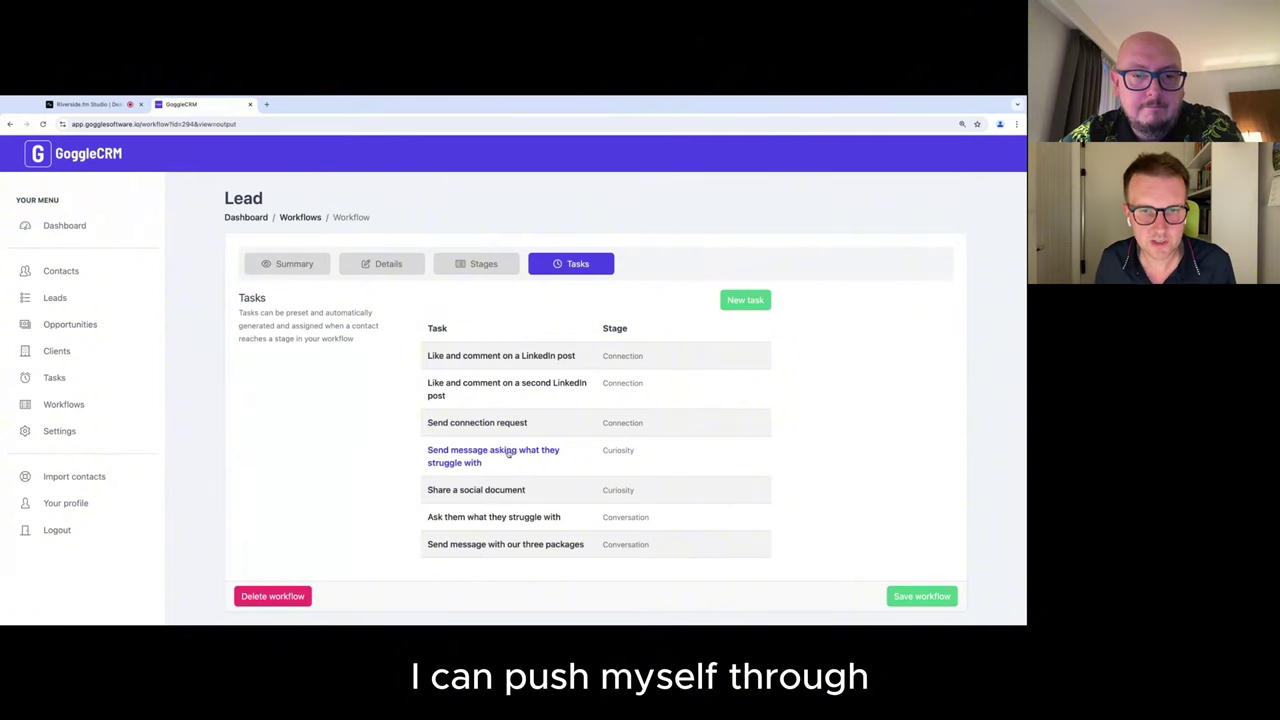
triple_click(652, 423)
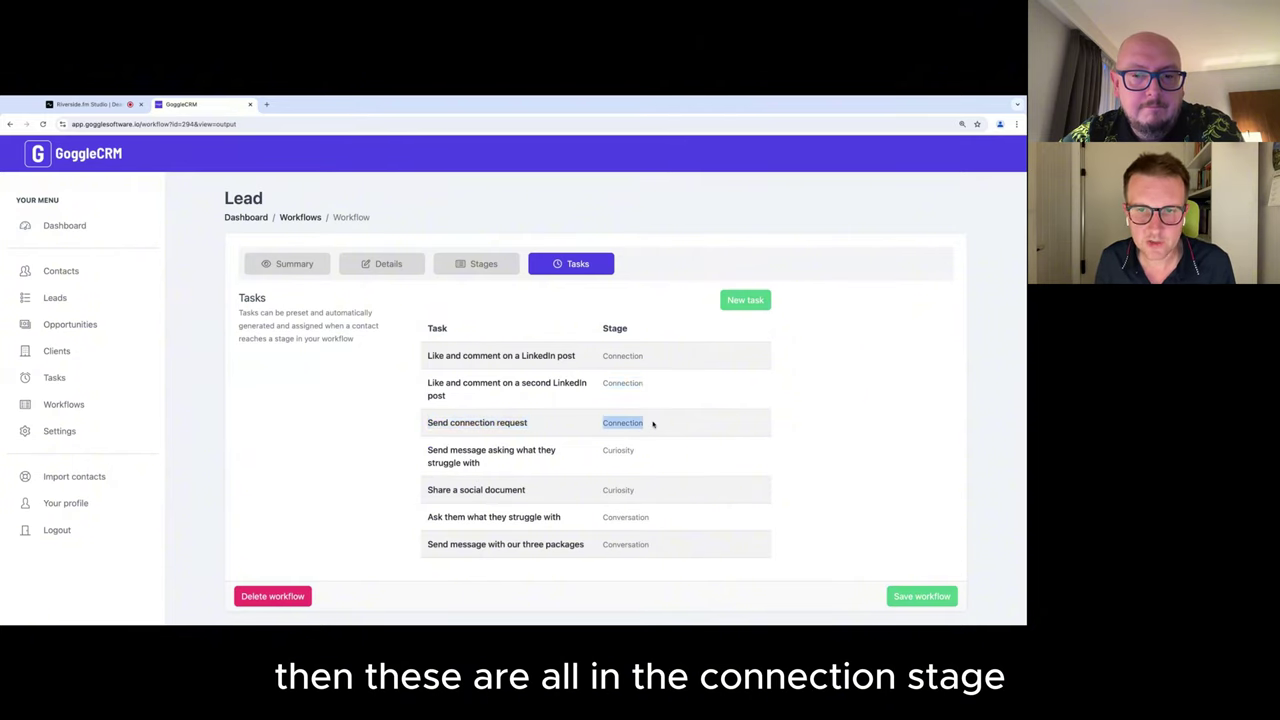
left_click(652, 423)
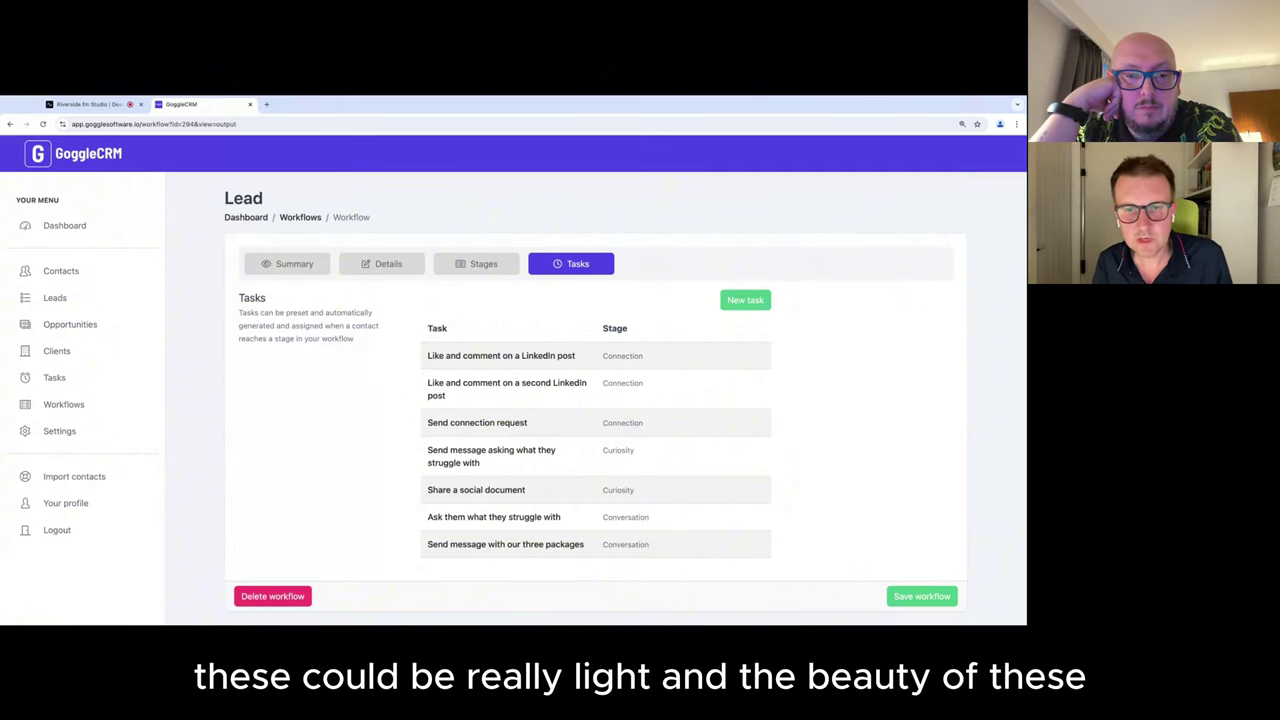
Step: Change the description of the Curiosity task "Send message asking what they struggle with" to "Send thanks message - and hello!" and save it
left_click(500, 455)
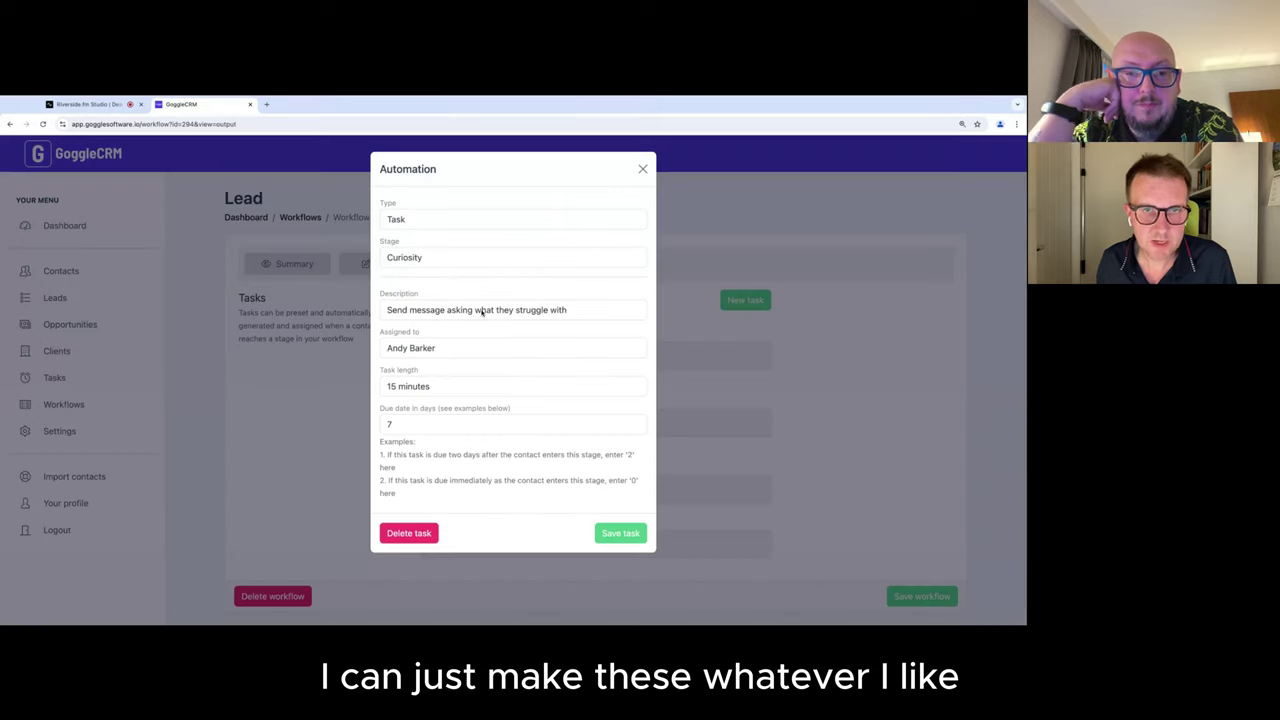
triple_click(609, 309)
type("S")
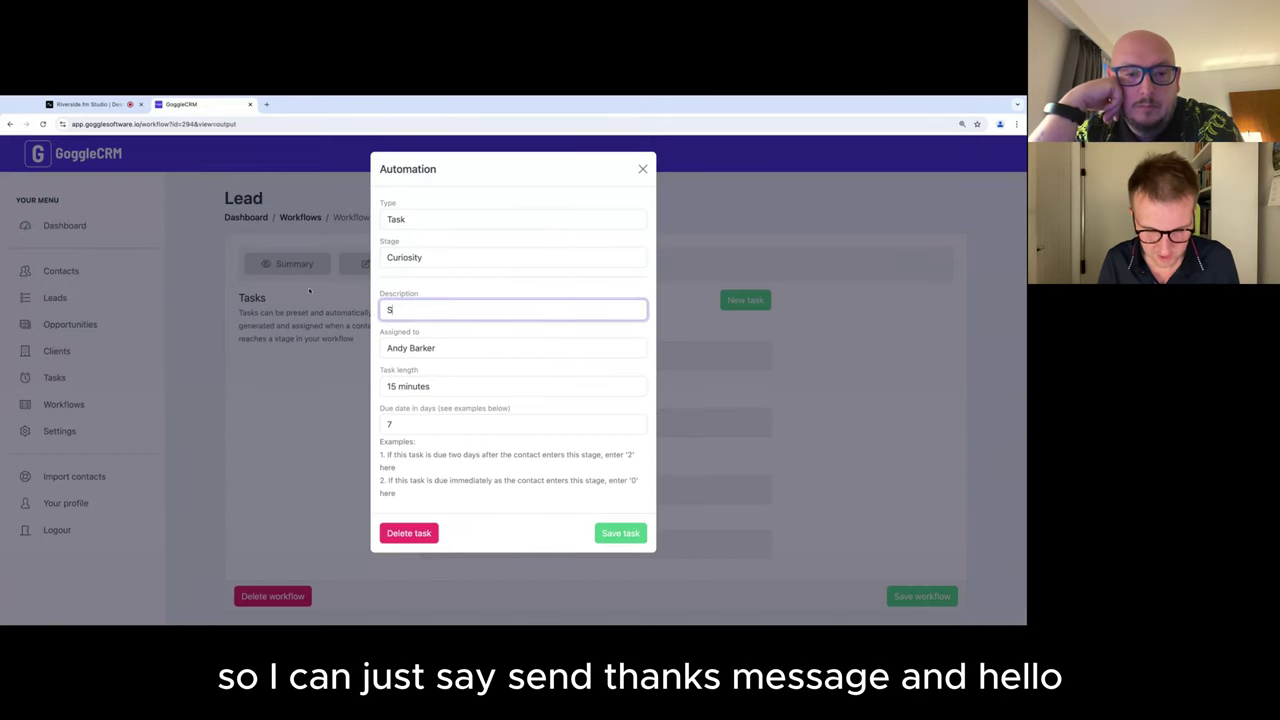
type("end thanks message ")
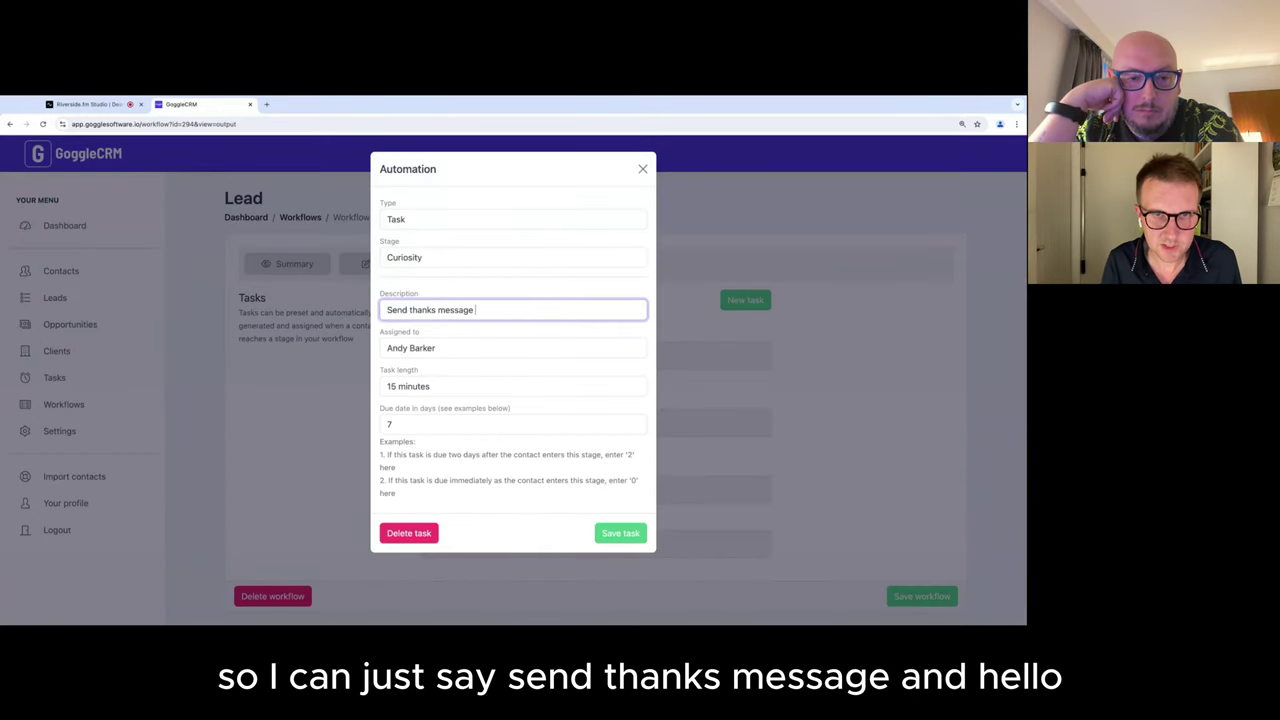
type("- and hello!")
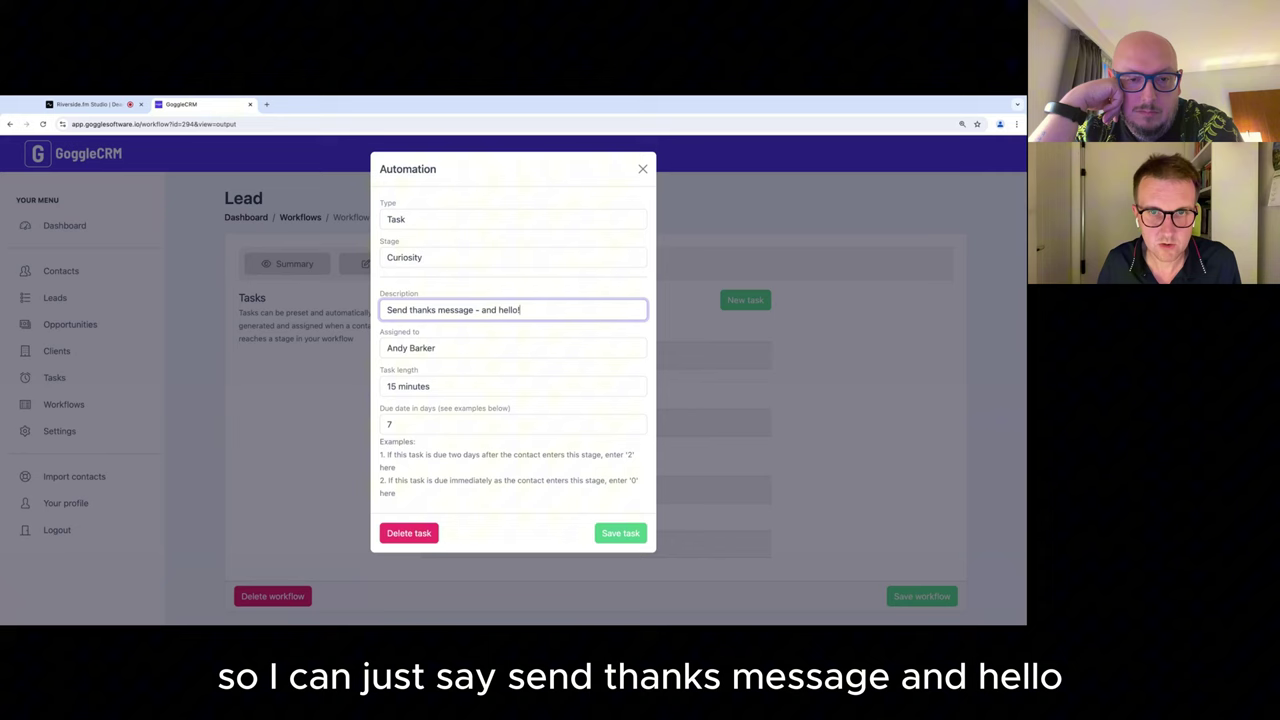
left_click(620, 533)
left_click_drag(522, 450, 586, 451)
triple_click(586, 451)
left_click(585, 455)
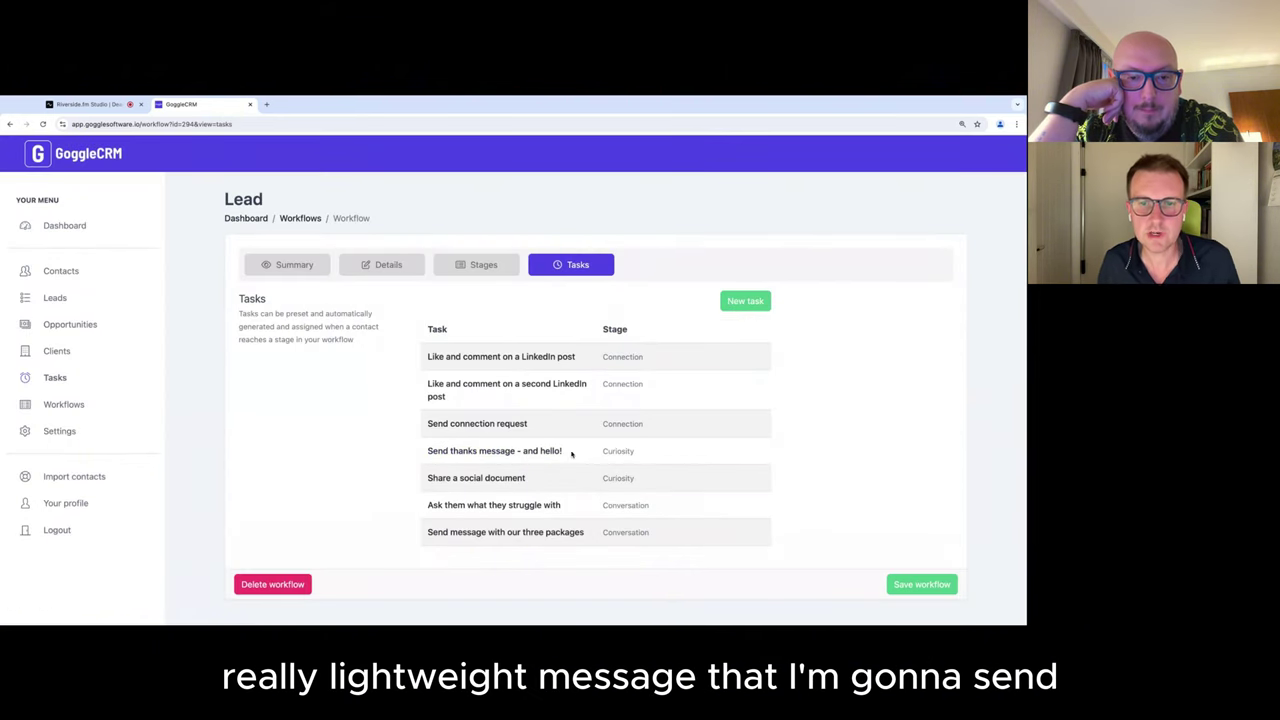
triple_click(566, 451)
left_click(566, 451)
double_click(621, 451)
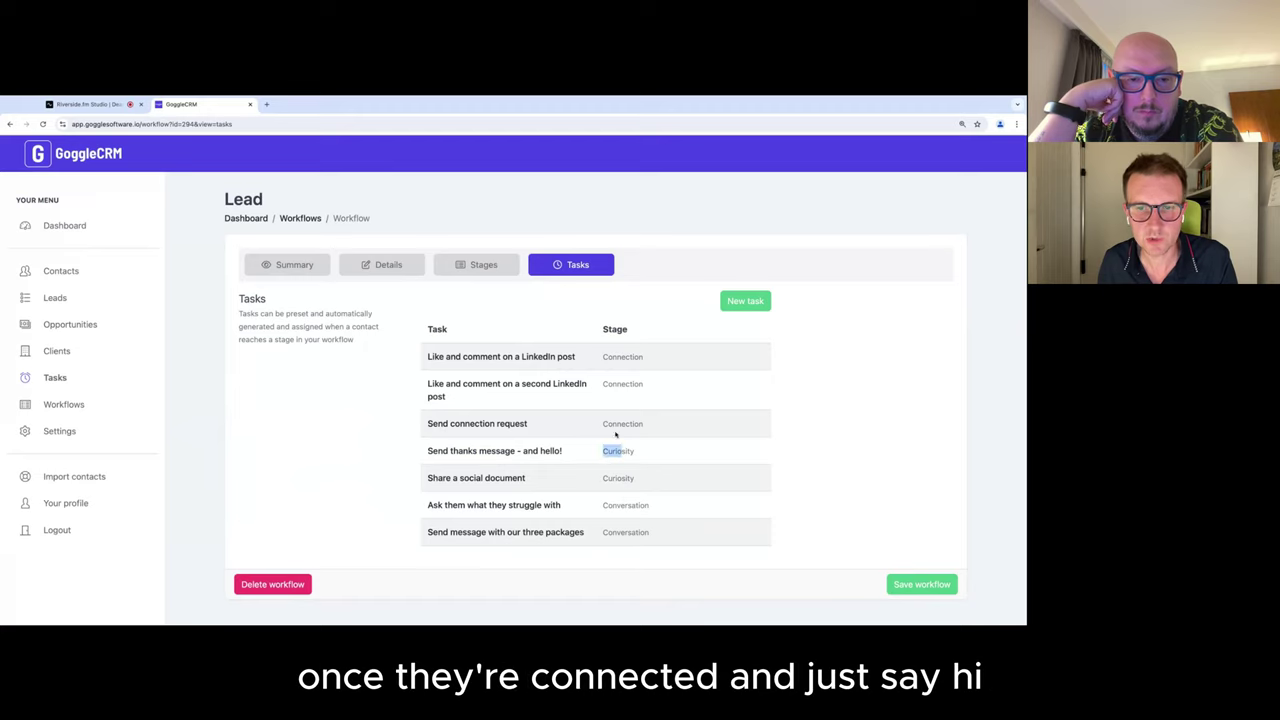
left_click(581, 454)
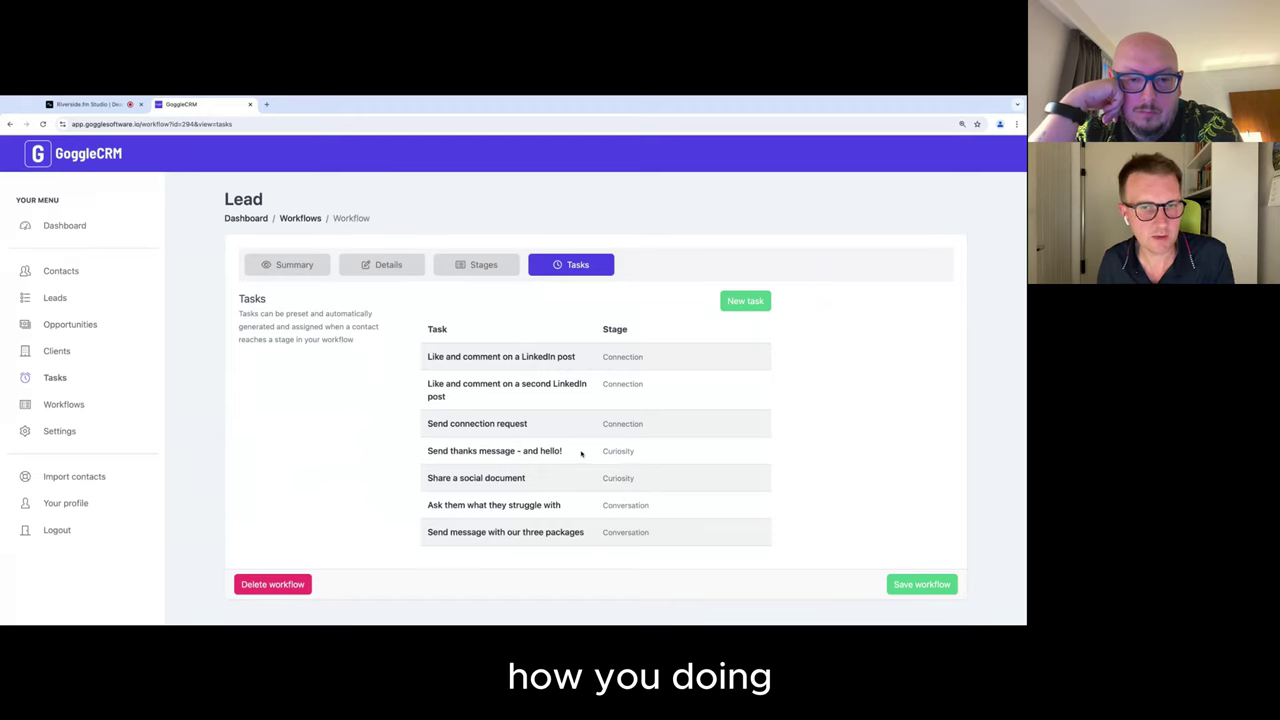
Step: Examine the settings of the "Share a social document" and "Like and comment on a LinkedIn post" tasks
left_click(494, 479)
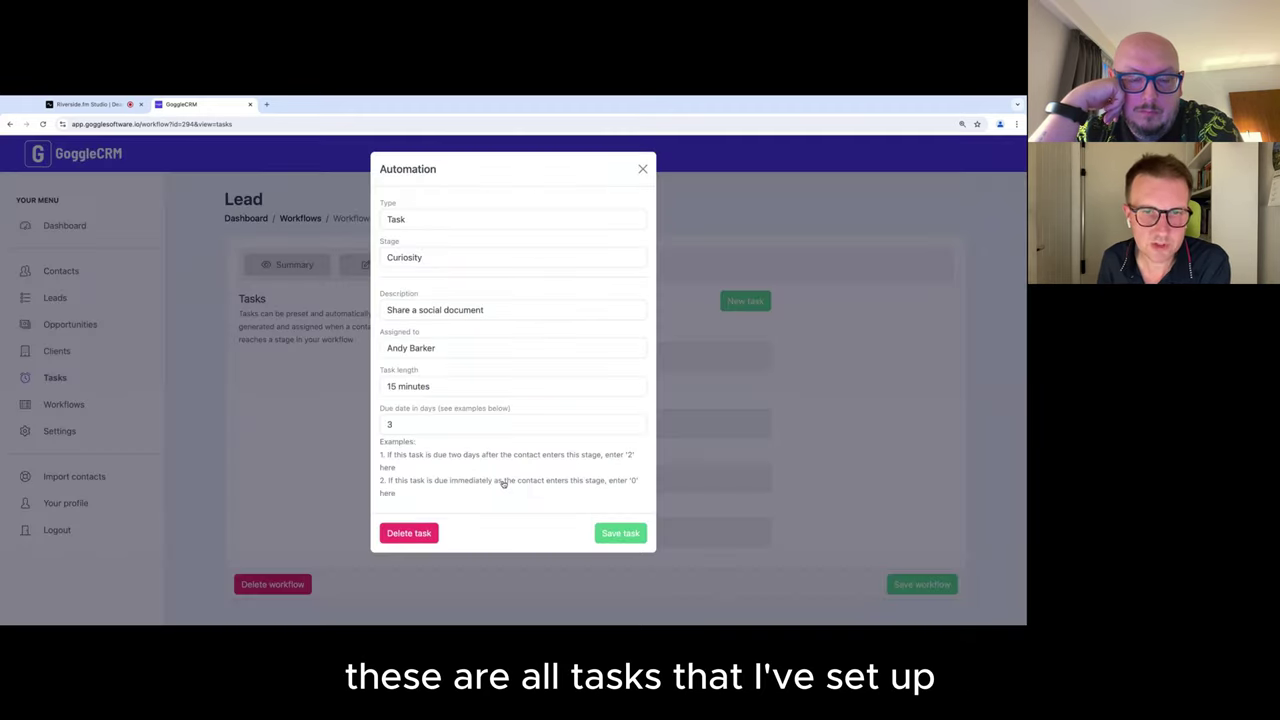
left_click(368, 305)
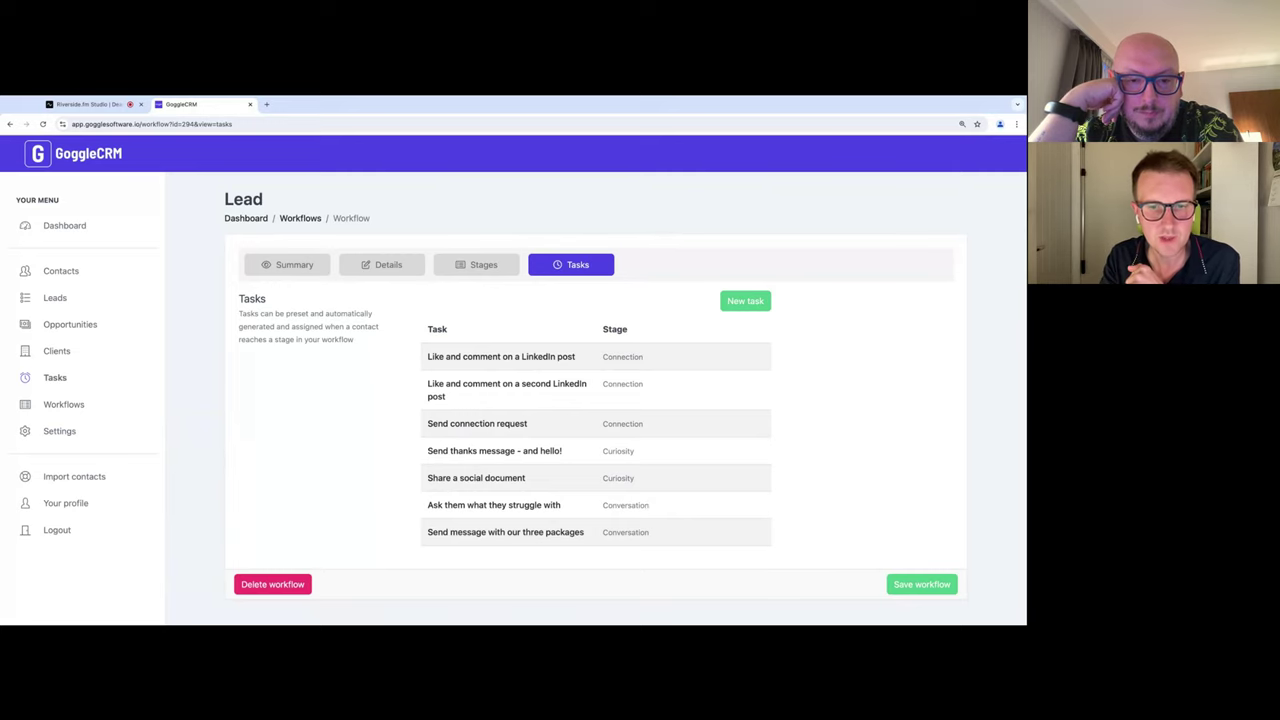
left_click_drag(452, 505, 568, 510)
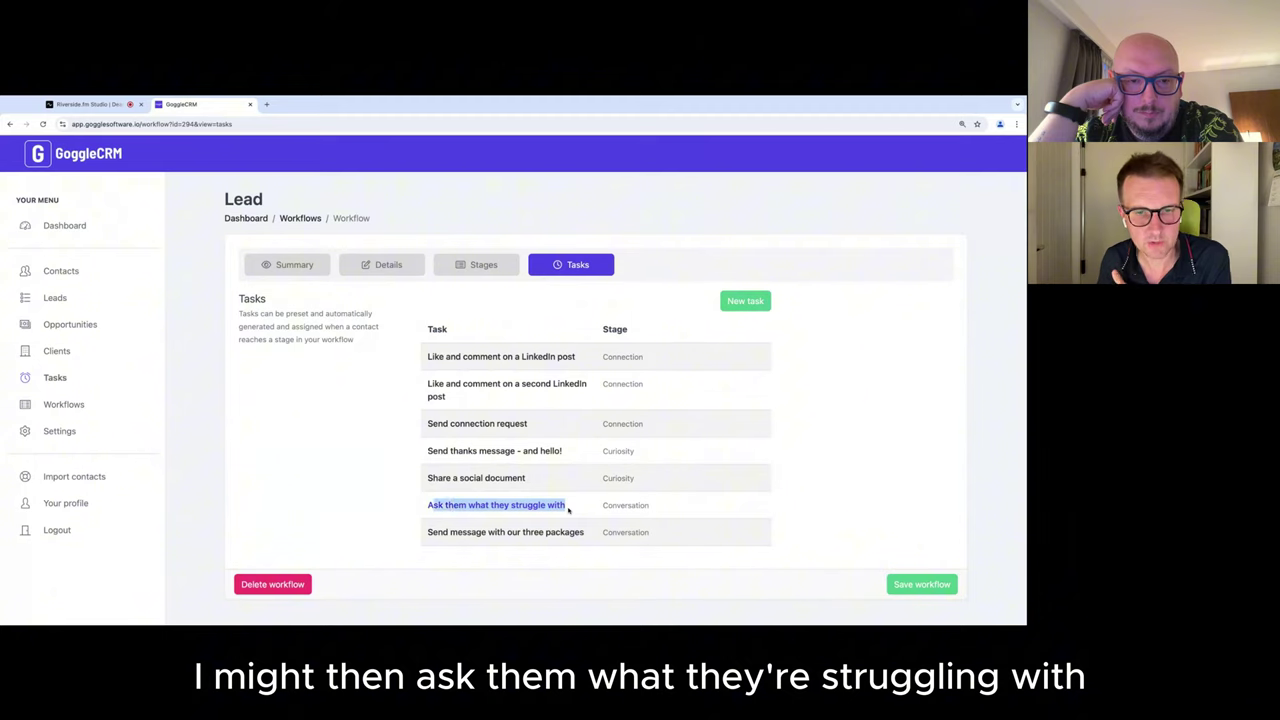
left_click(566, 507)
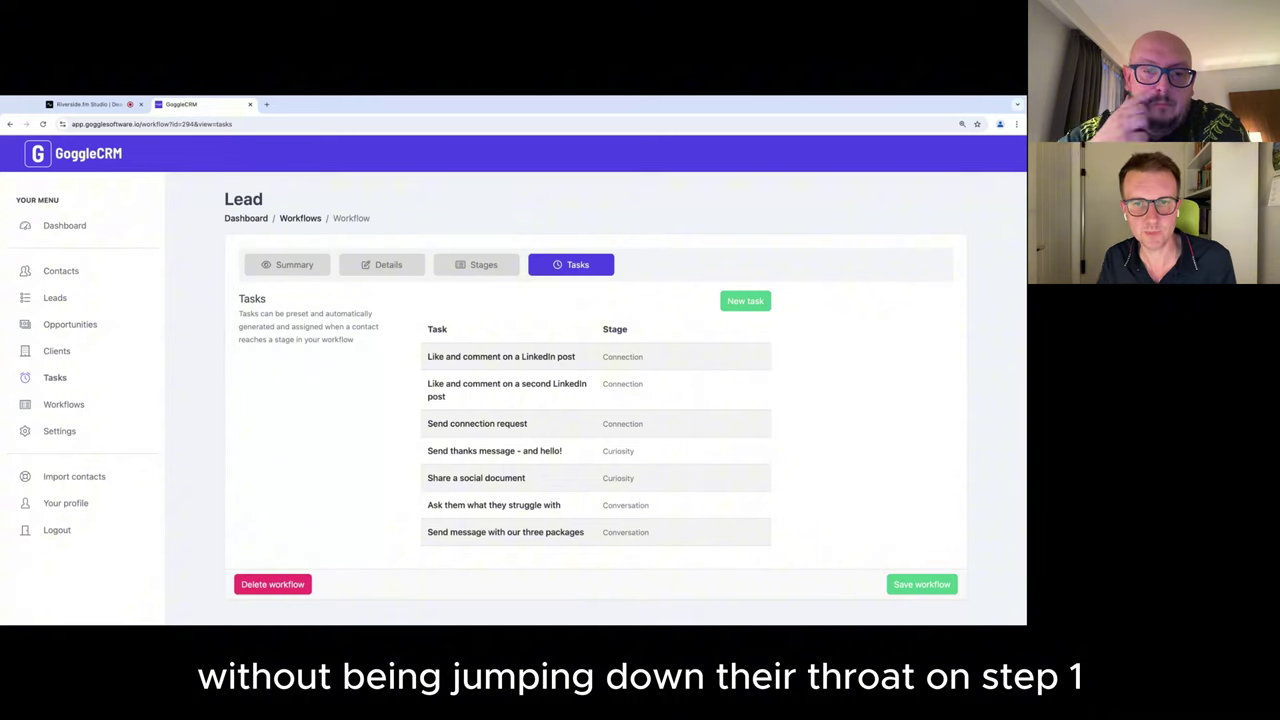
mouse_move(586, 357)
left_mouse_down()
mouse_move(517, 357)
mouse_move(440, 330)
mouse_move(430, 357)
mouse_move(580, 357)
left_mouse_up()
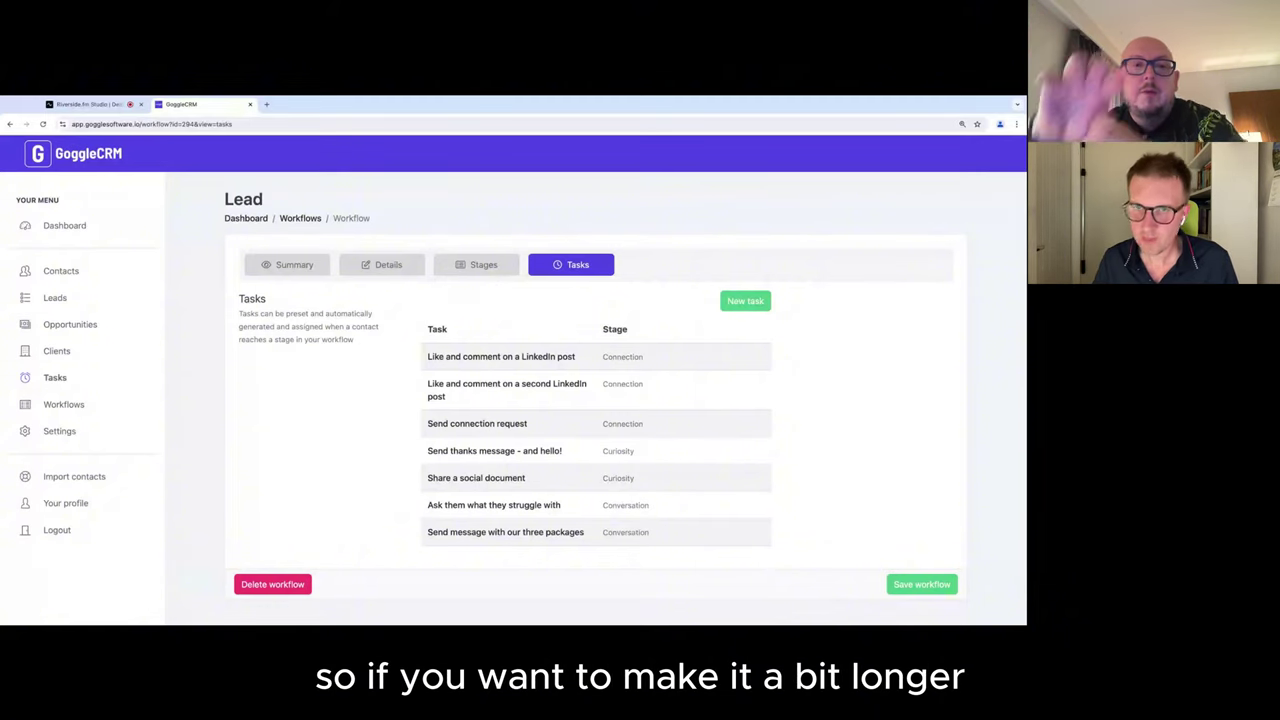
left_click(477, 356)
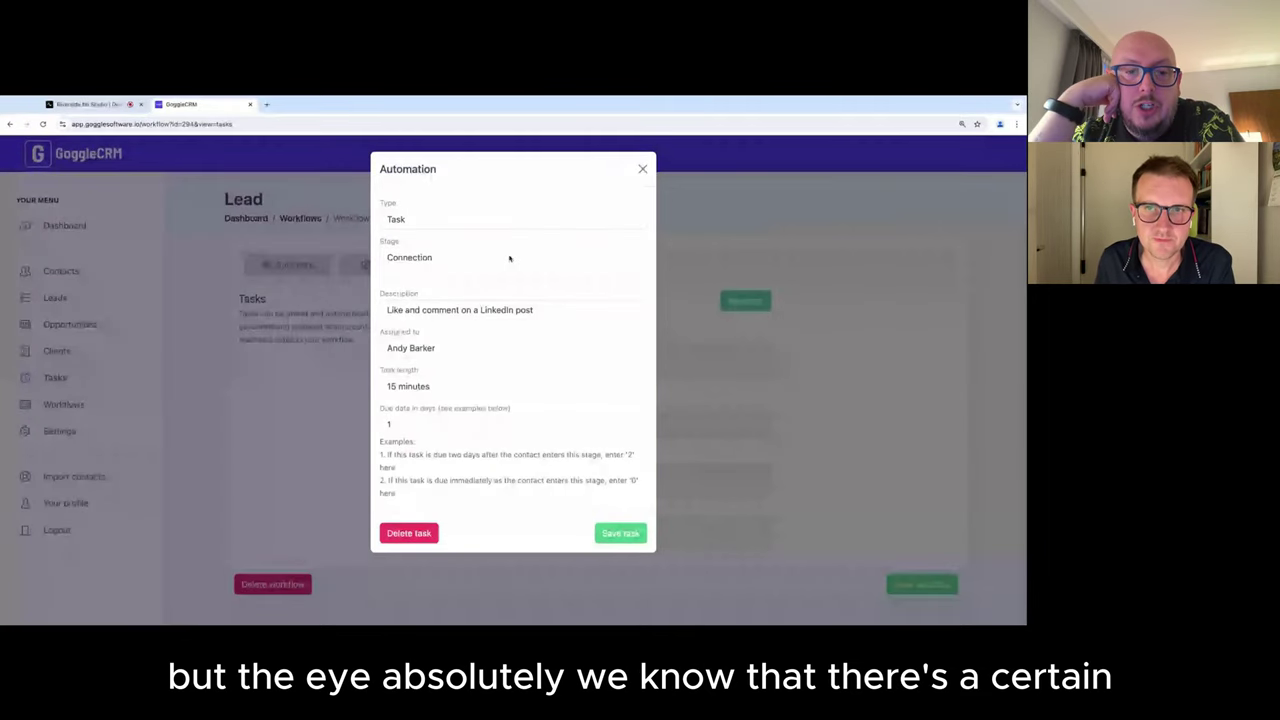
left_click(643, 170)
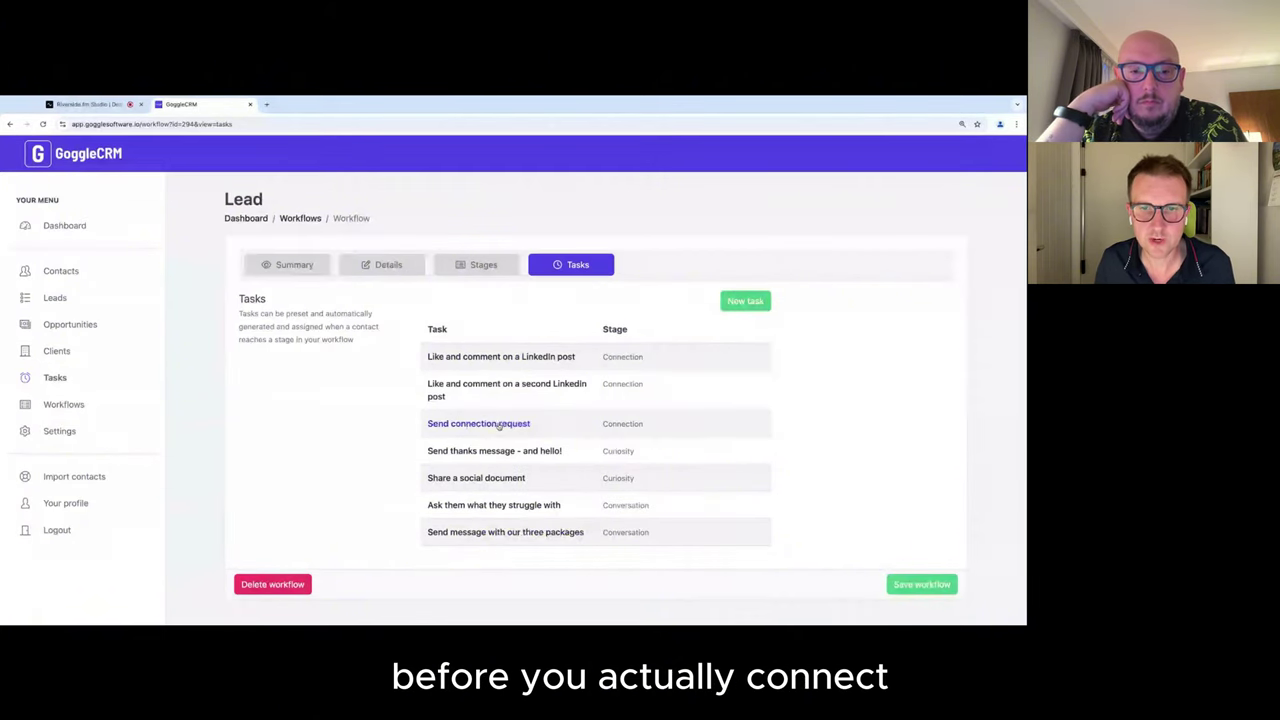
Step: Start a new workflow task for the Connection stage described as "Check out their other socials" and choose the team member it is assigned to
left_click(745, 304)
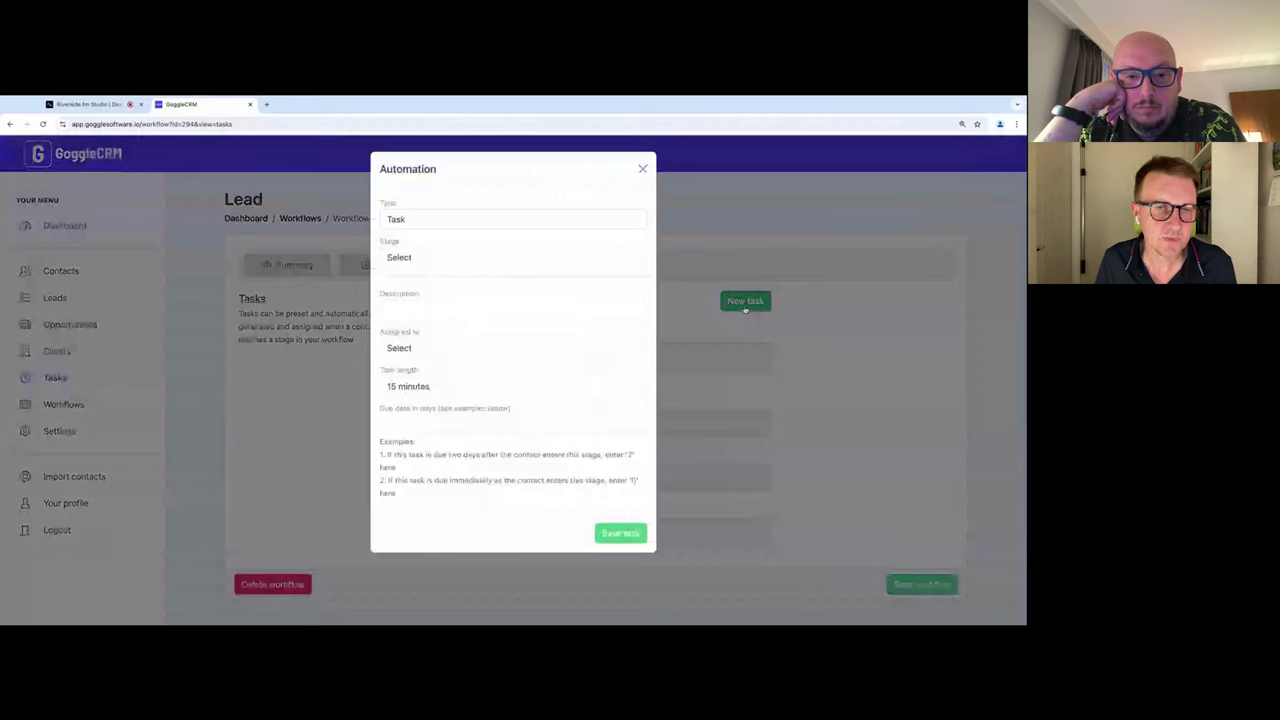
left_click(422, 258)
left_click(422, 278)
left_click(428, 309)
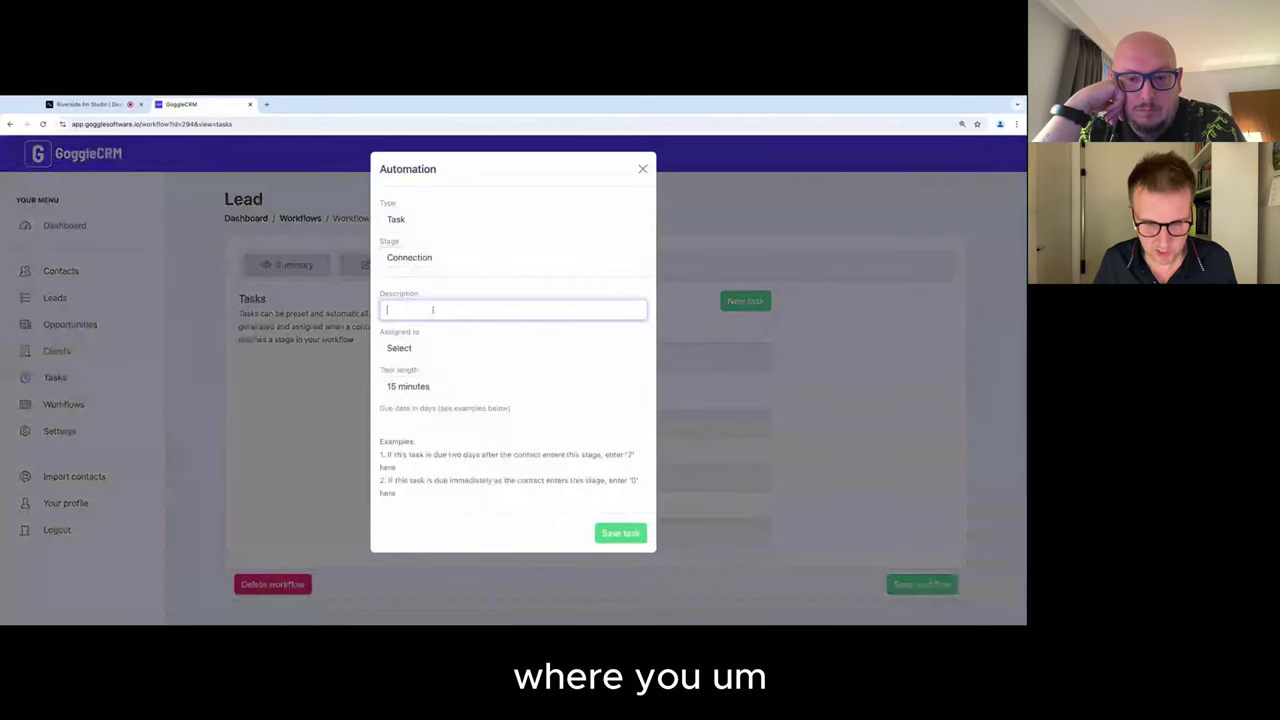
type("Check out their o")
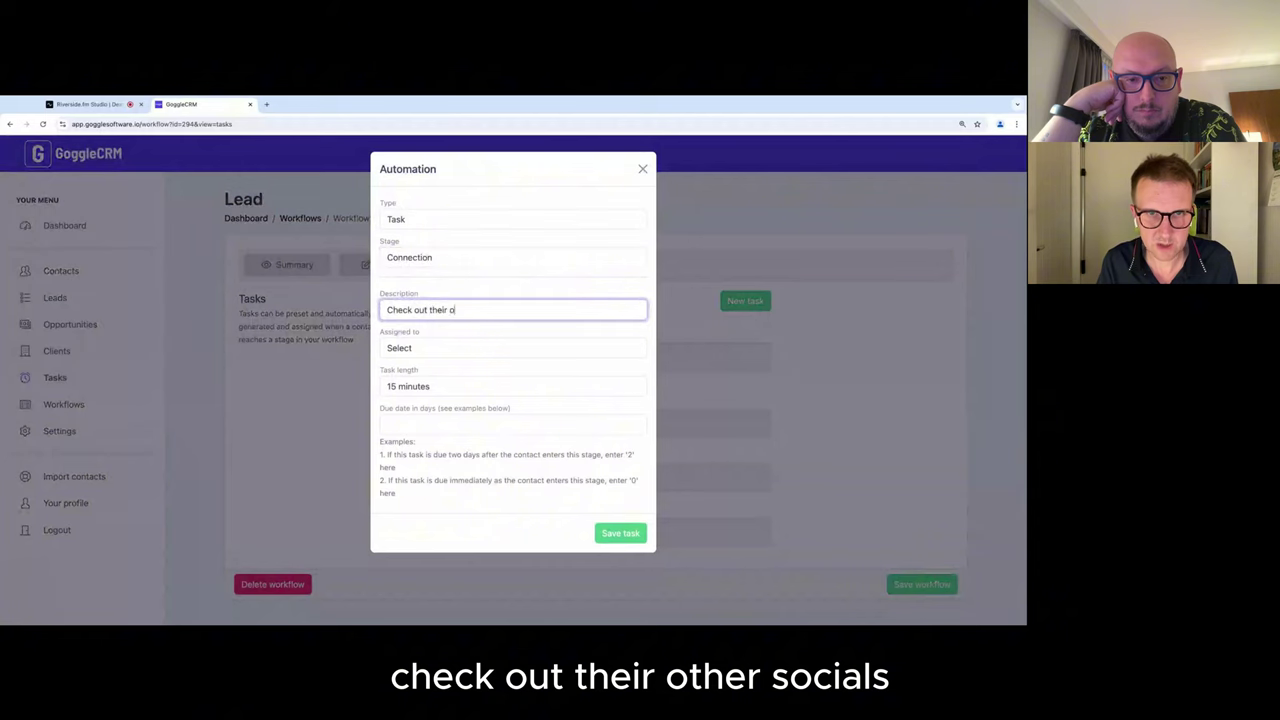
type("ther socials")
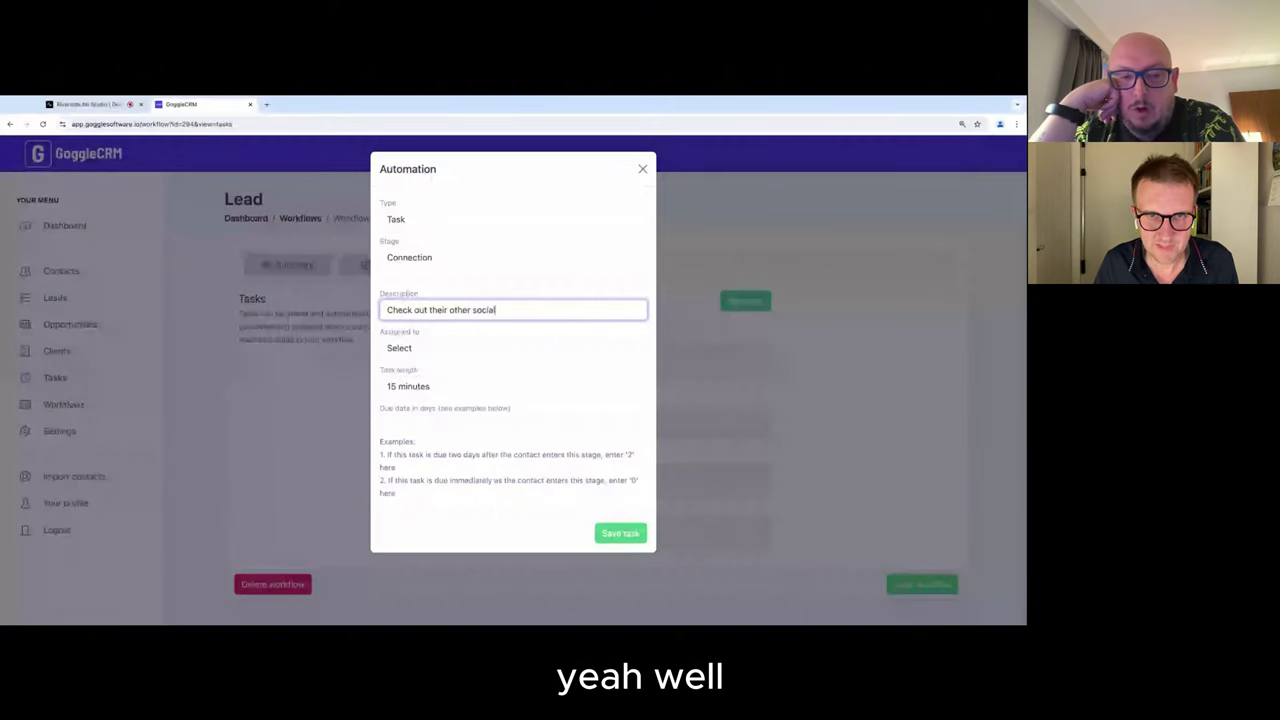
left_click(430, 354)
left_click(441, 365)
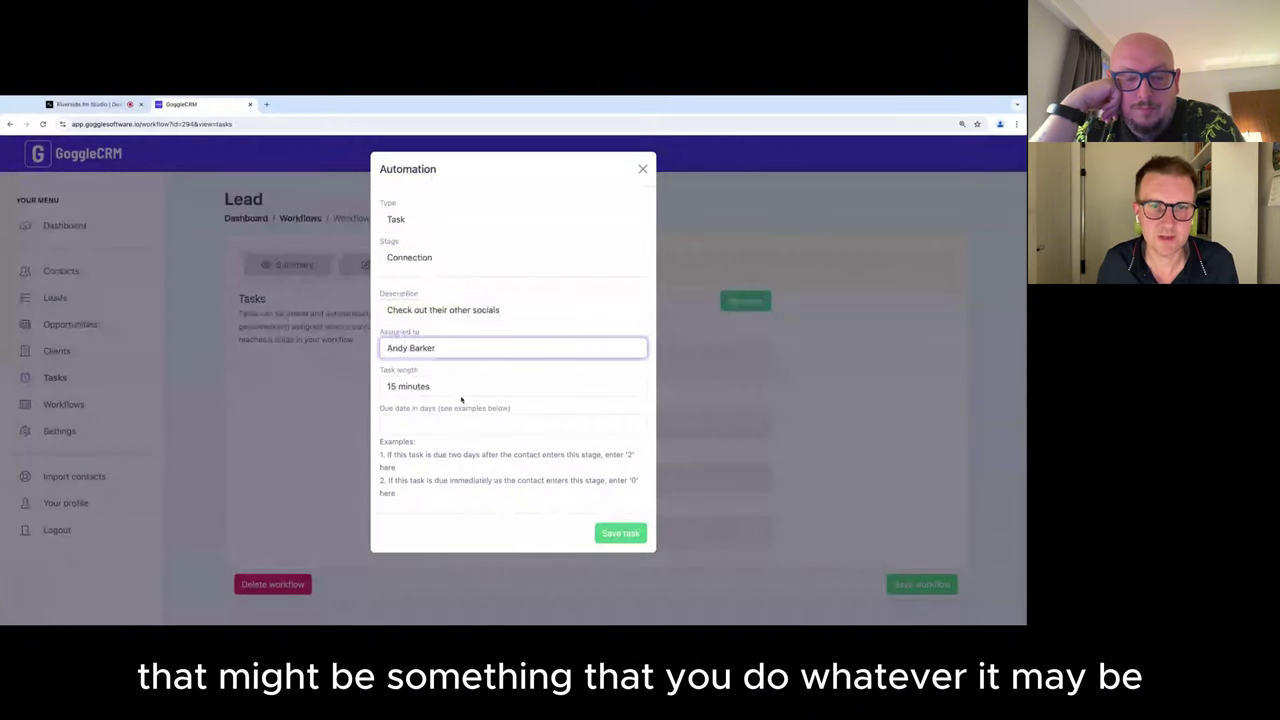
Step: Reword the new task's description to "Check out company page"
left_click(451, 388)
left_click(512, 310)
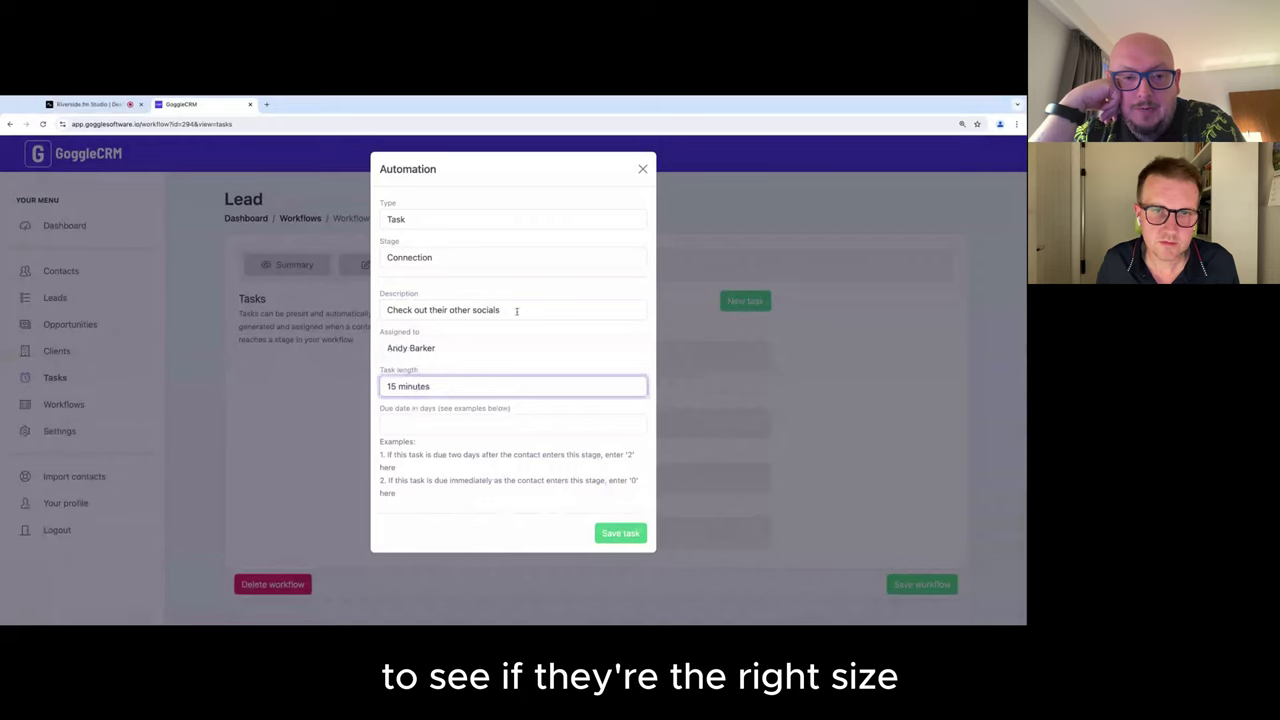
left_click_drag(512, 310, 431, 310)
type("company page")
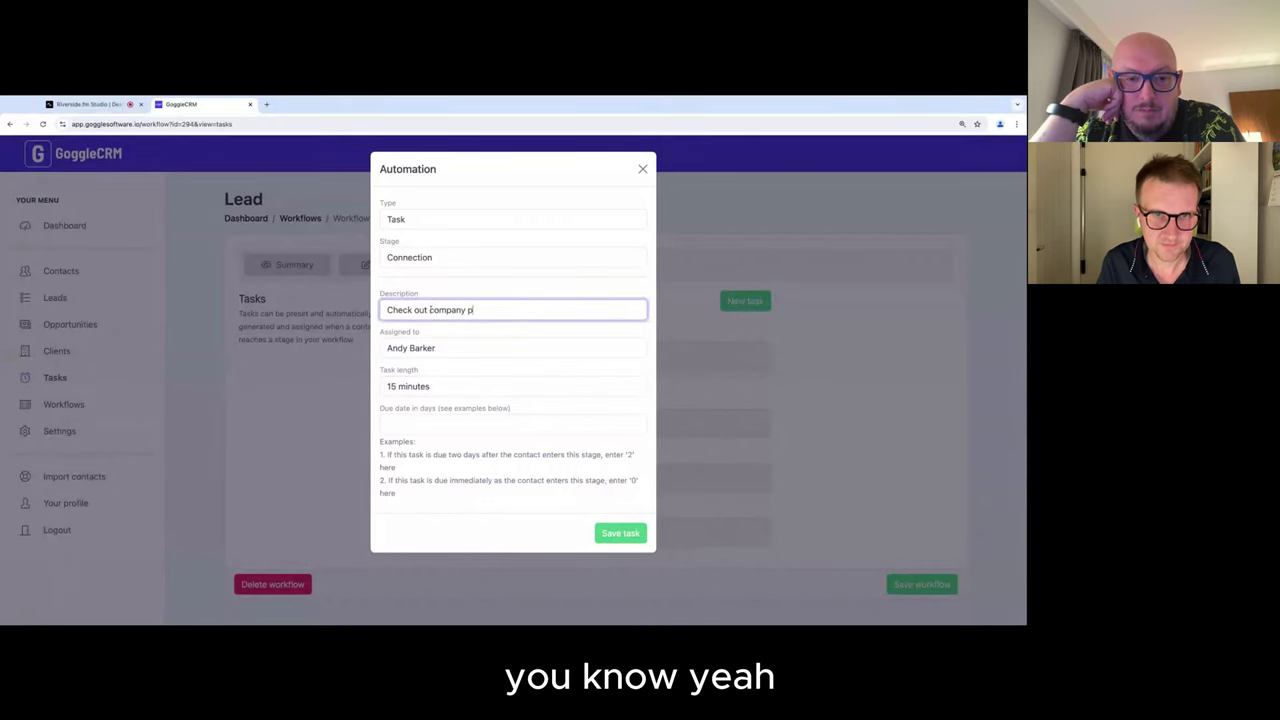
Step: Set the new task's due date to 5 days and save the task
left_click(470, 424)
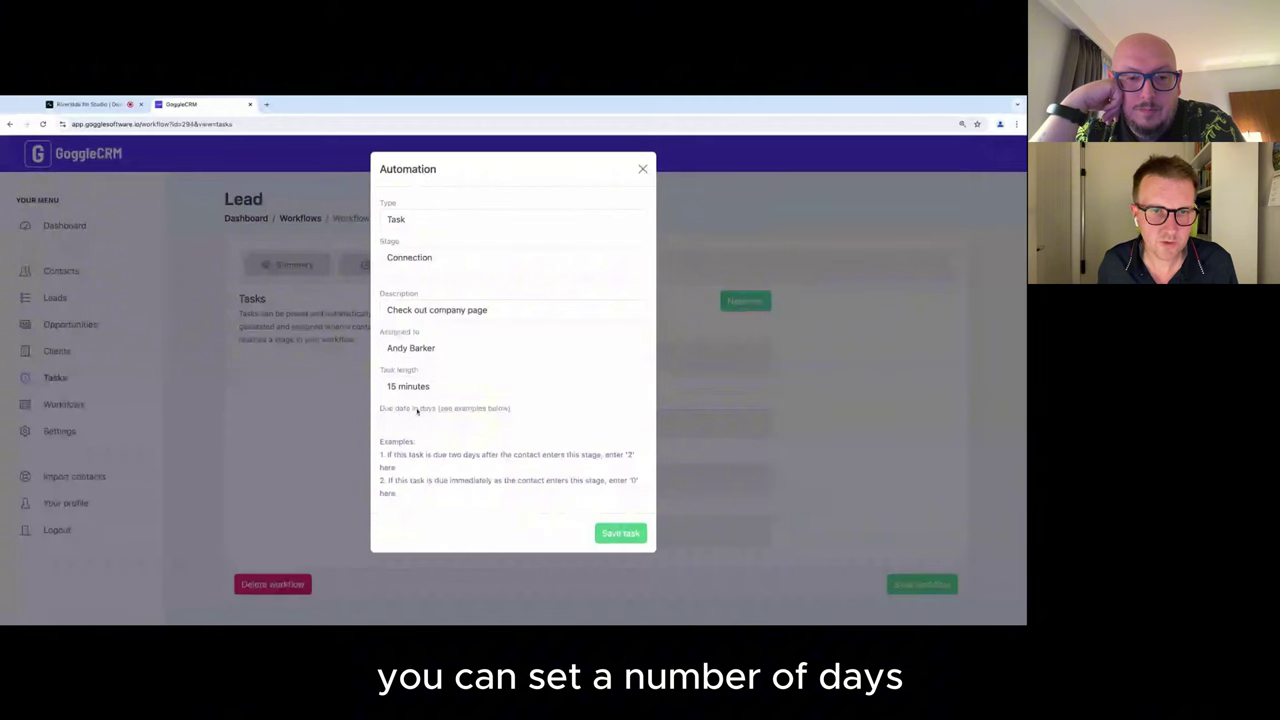
left_click_drag(417, 409, 496, 409)
left_click(489, 414)
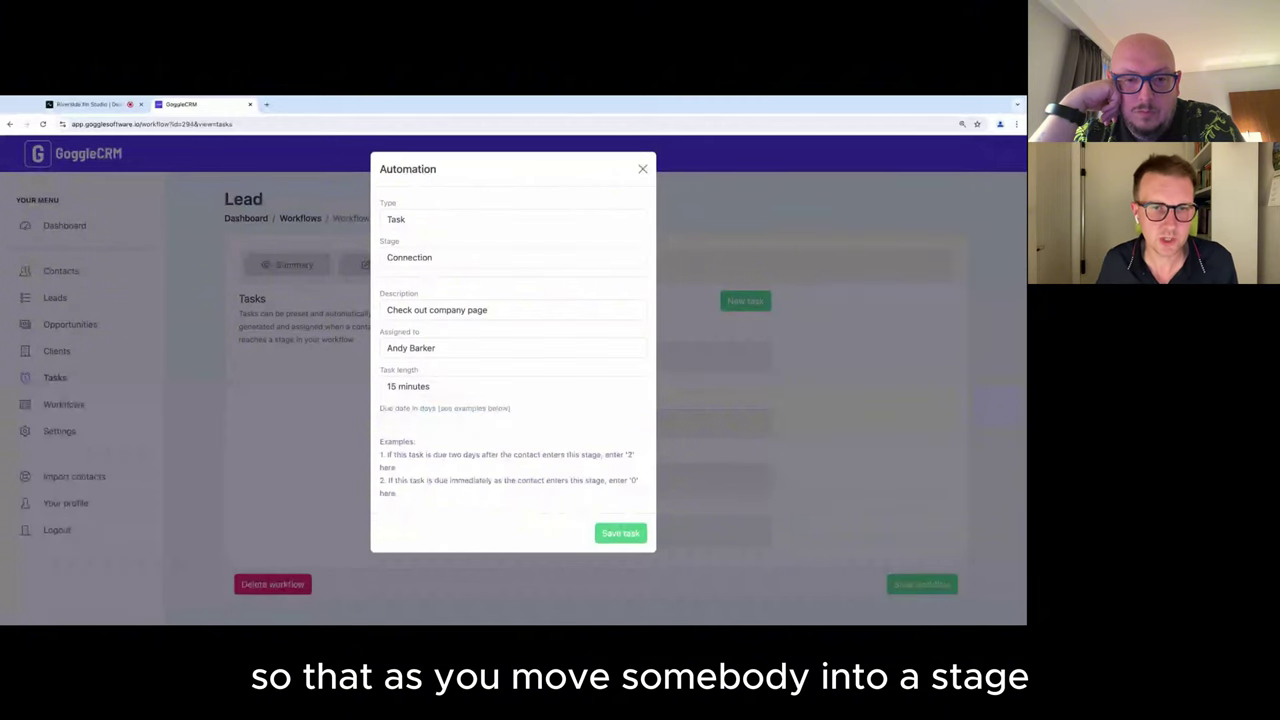
left_click(513, 424)
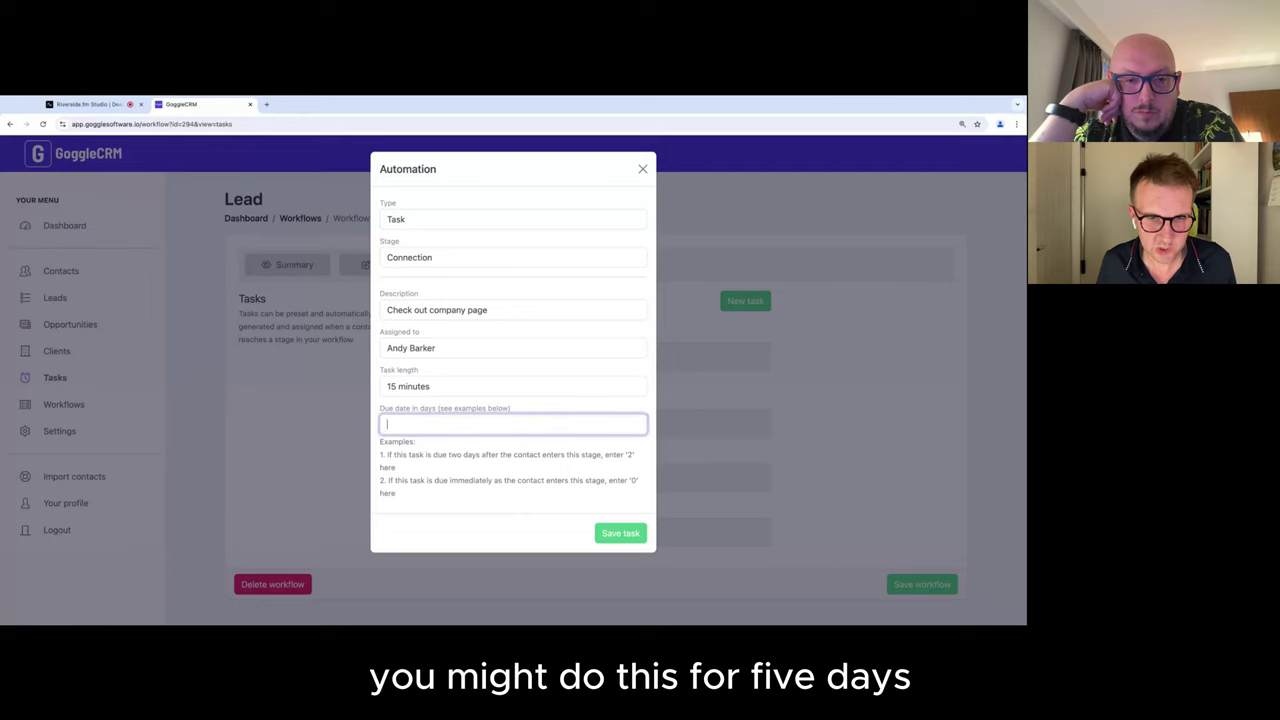
type("5")
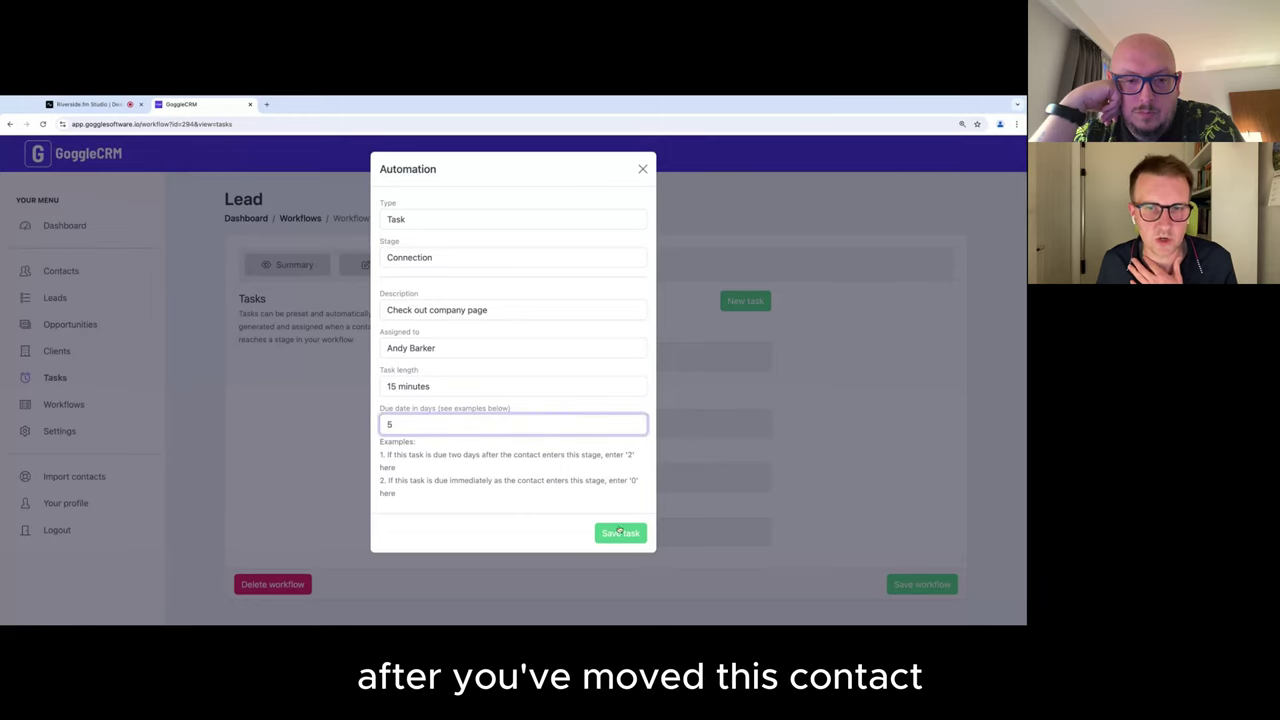
left_click(476, 260)
left_click(615, 533)
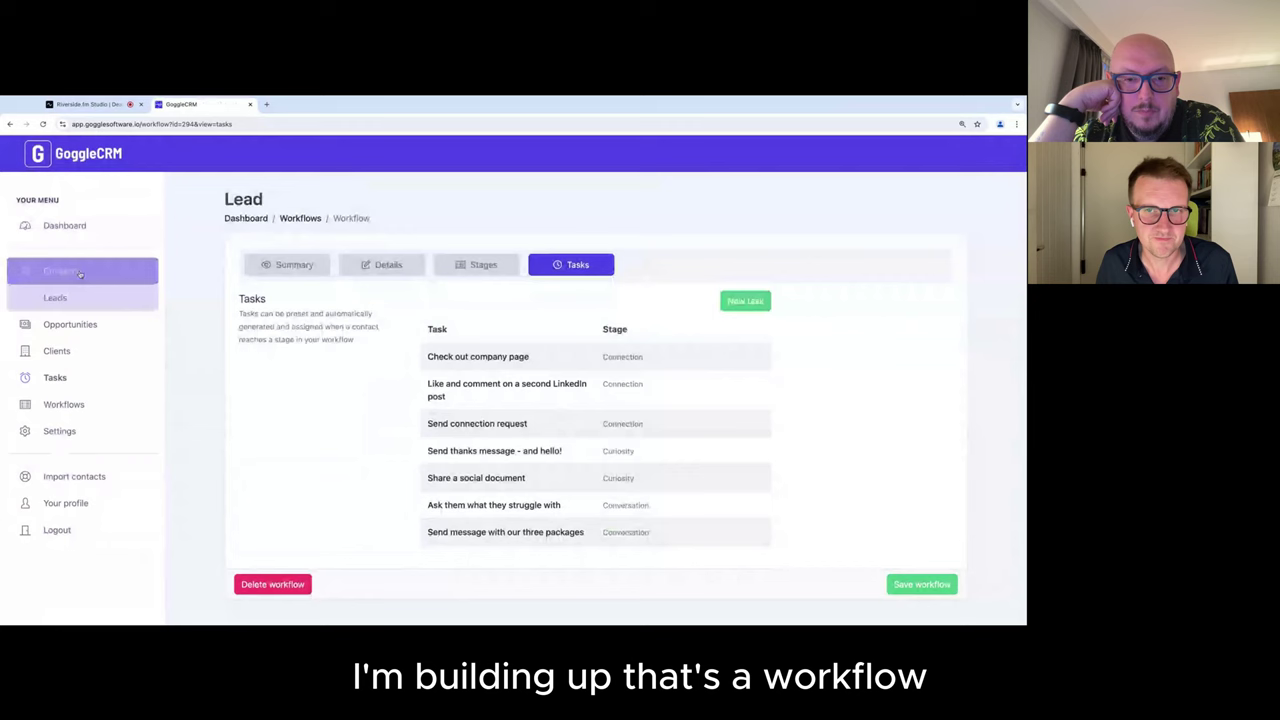
Step: Look over the workflow's stages and the settings of the "Like and comment on a second LinkedIn post" task
left_click(462, 264)
left_click(574, 266)
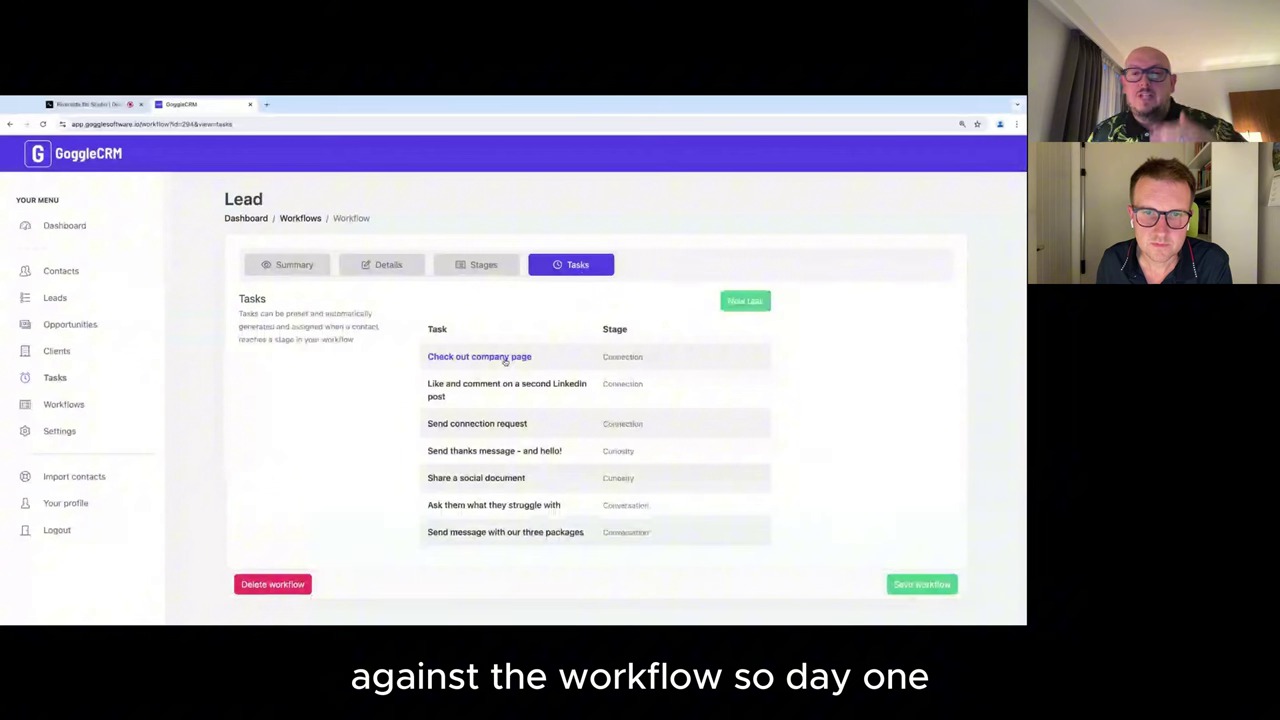
left_click(505, 386)
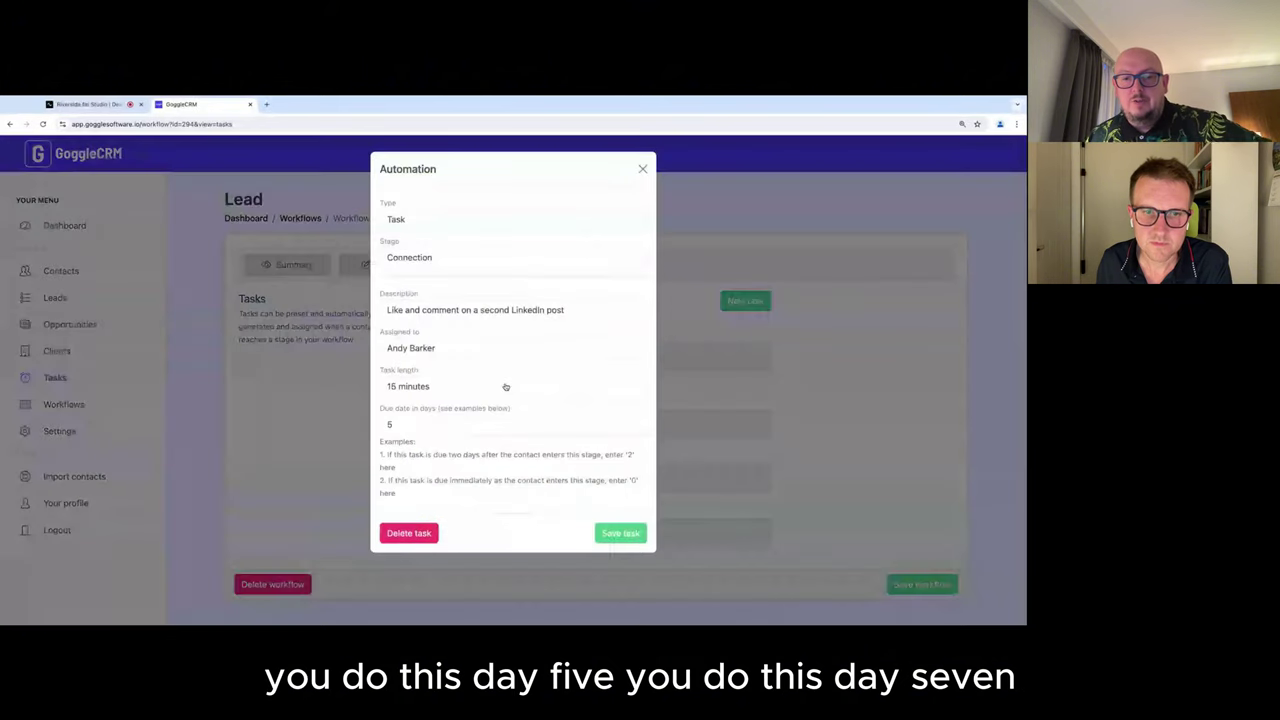
key("Escape")
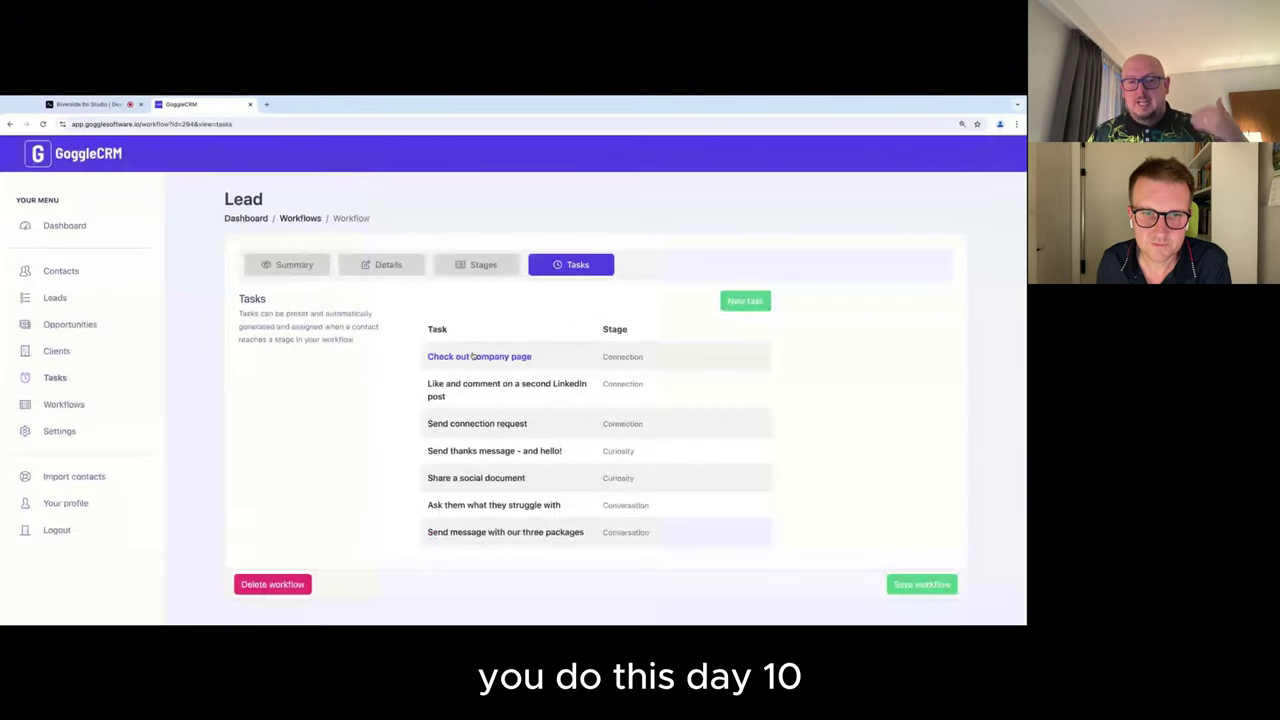
left_click(472, 356)
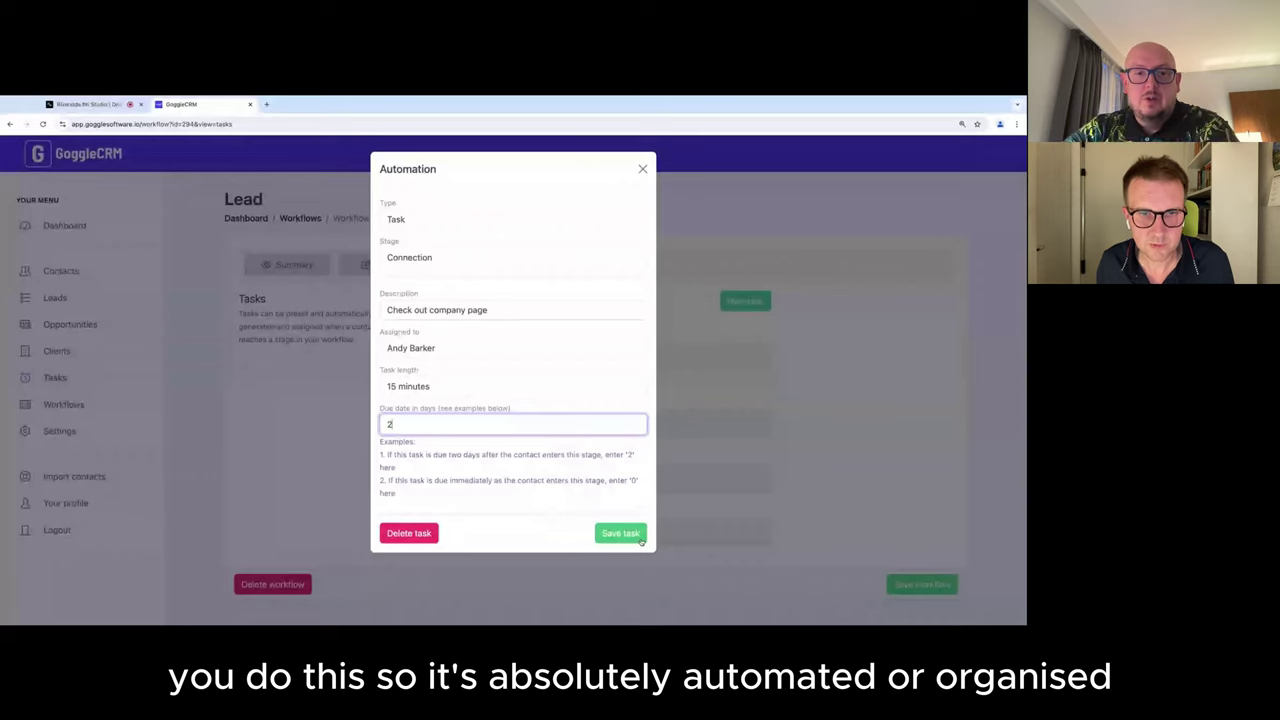
double_click(420, 424)
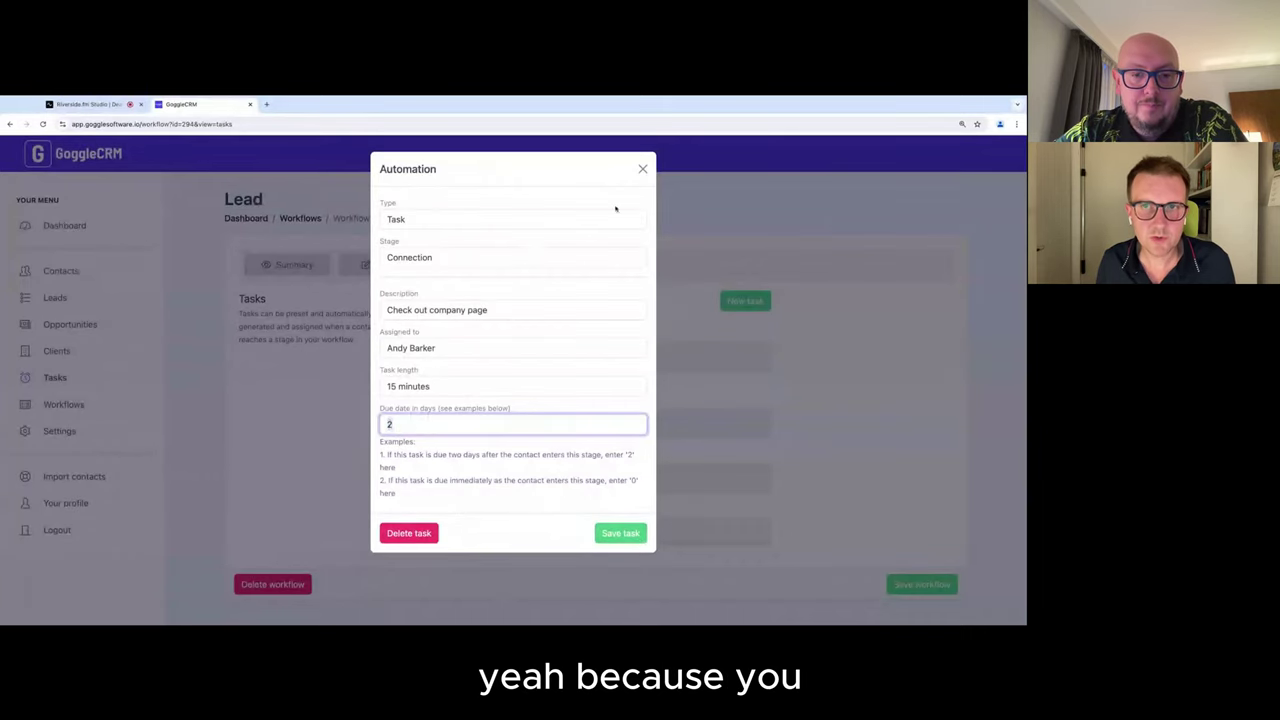
left_click(642, 169)
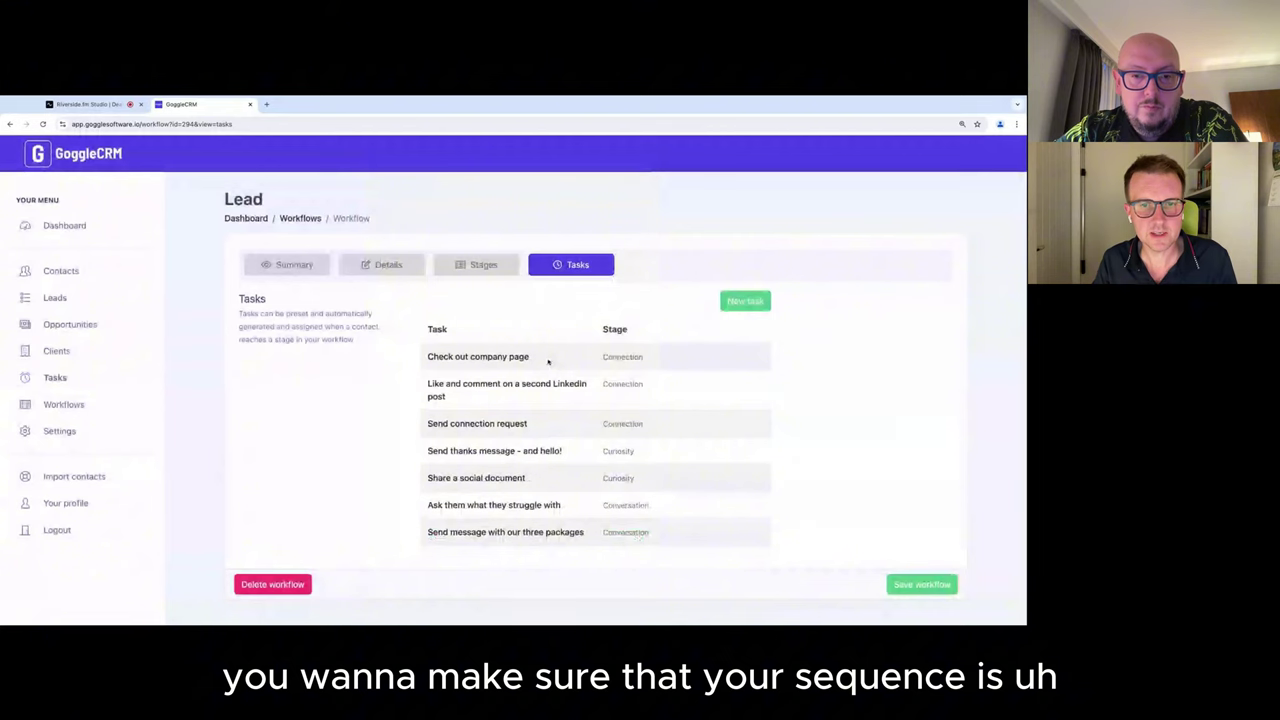
Step: Set the due date of the "Check out company page" task to 1 day and save the task
left_click(484, 357)
double_click(389, 424)
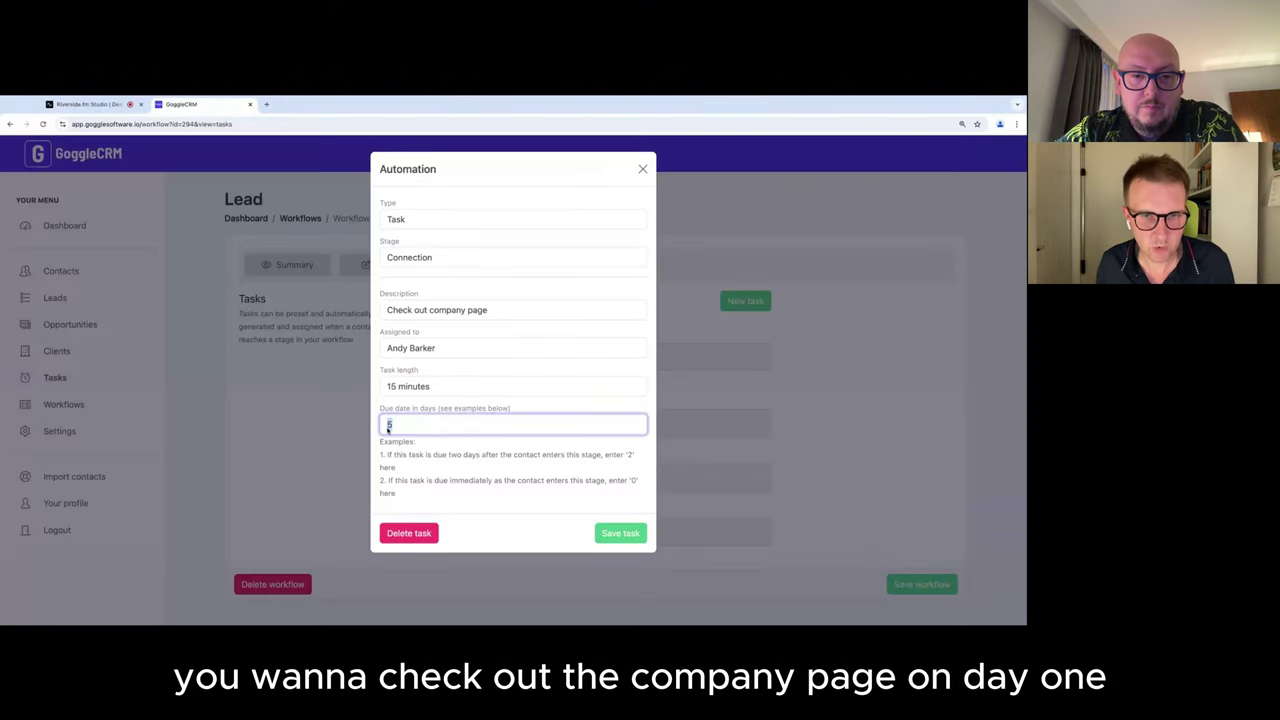
type("1")
left_click(620, 533)
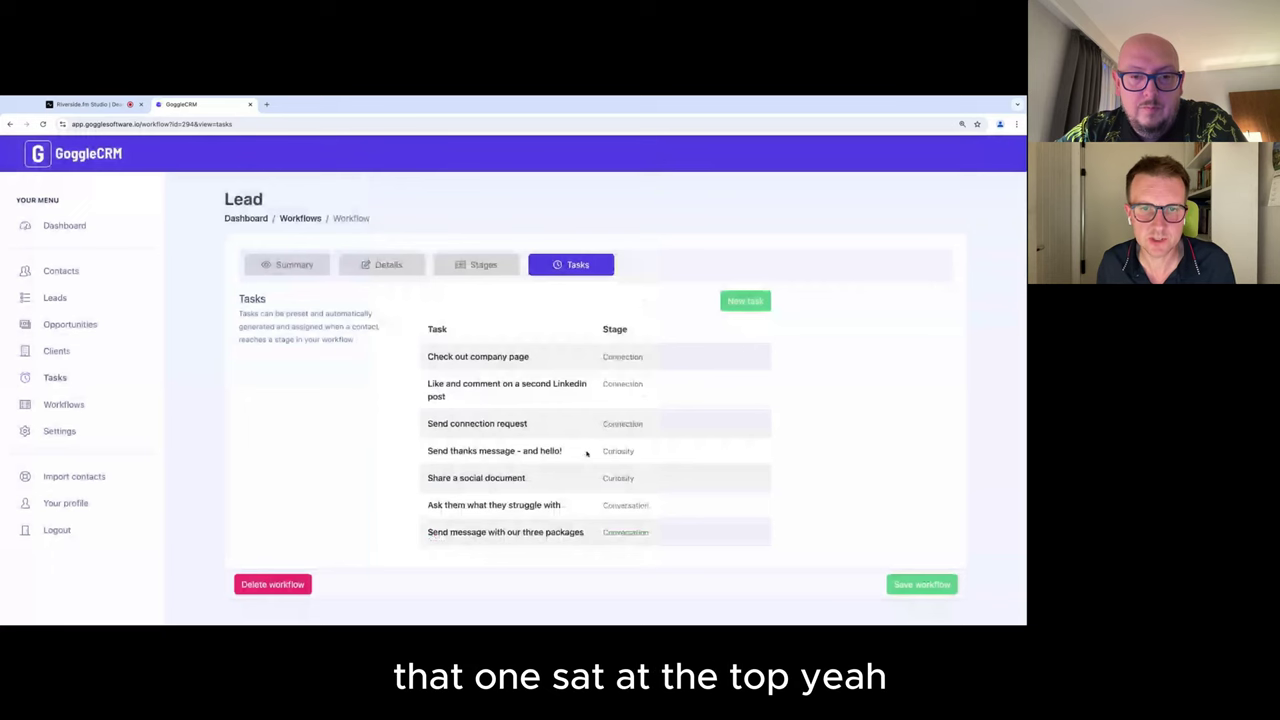
Step: Set the due date of the "Like and comment on a second LinkedIn post" task to 3 days and save it
left_click(520, 389)
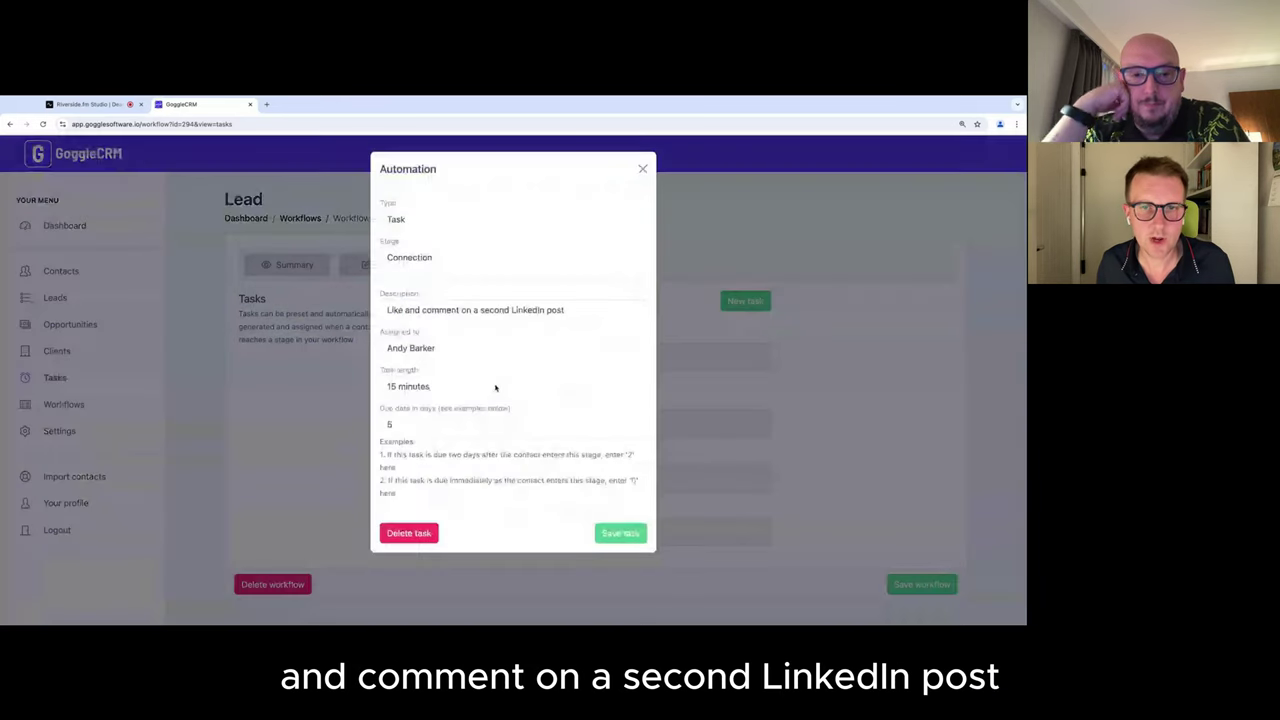
double_click(386, 424)
type("3")
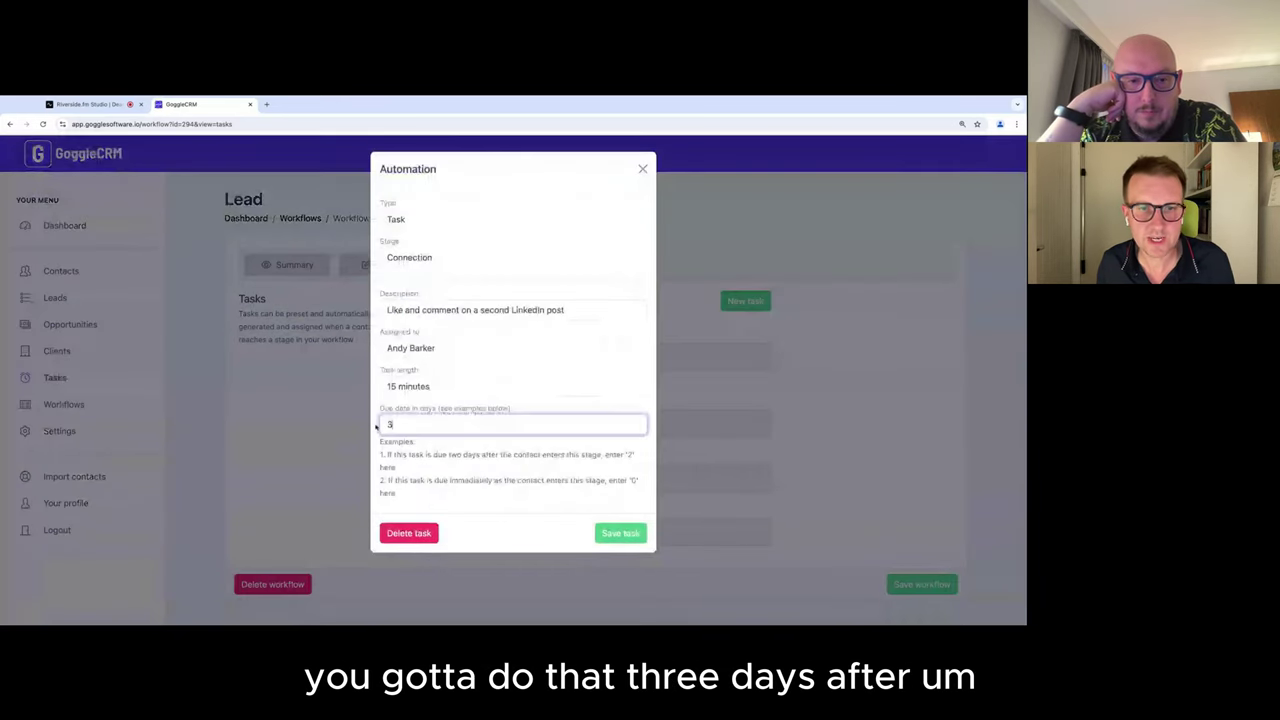
left_click(621, 535)
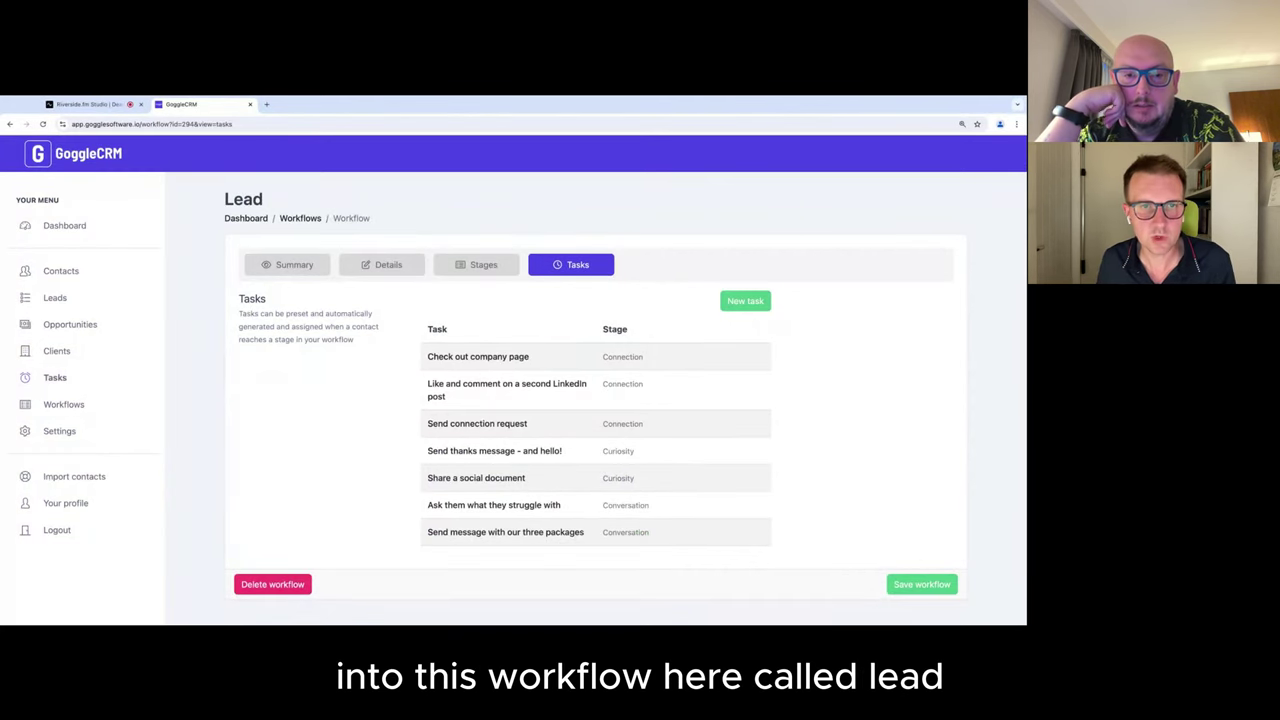
Step: Review the Lead workflow's preset tasks and the stage each one belongs to
left_click(381, 264)
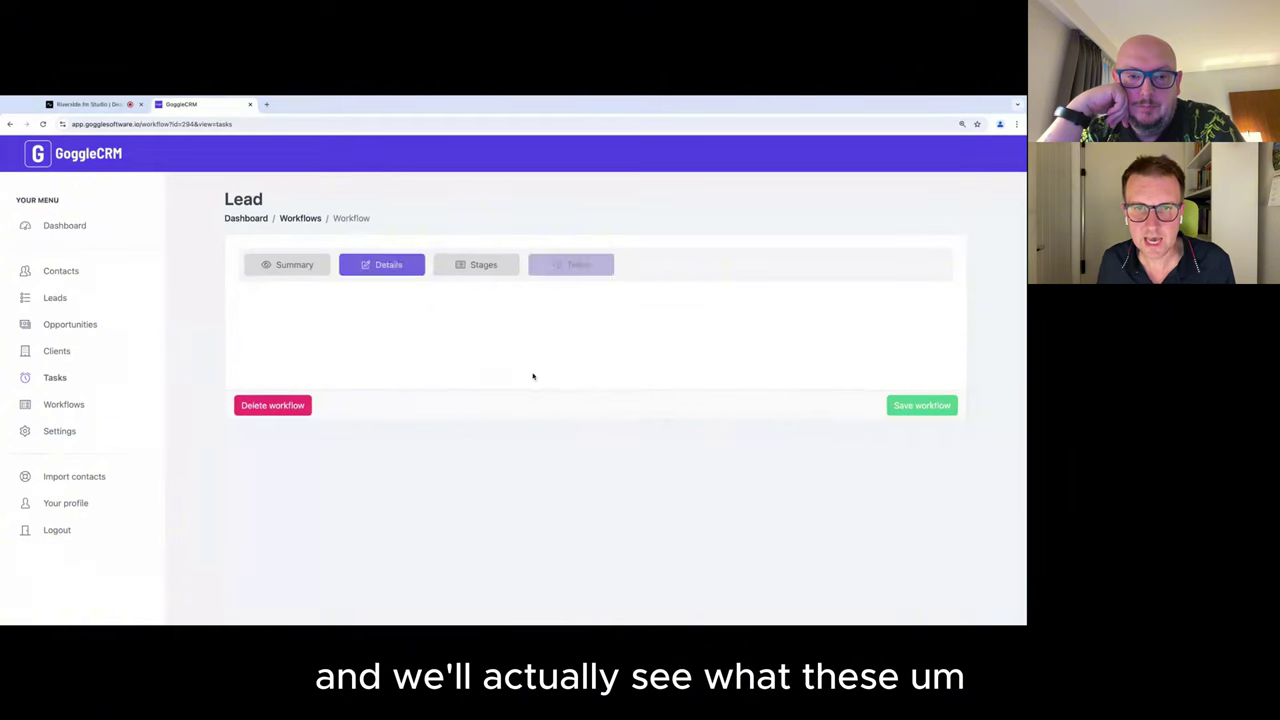
left_click(584, 267)
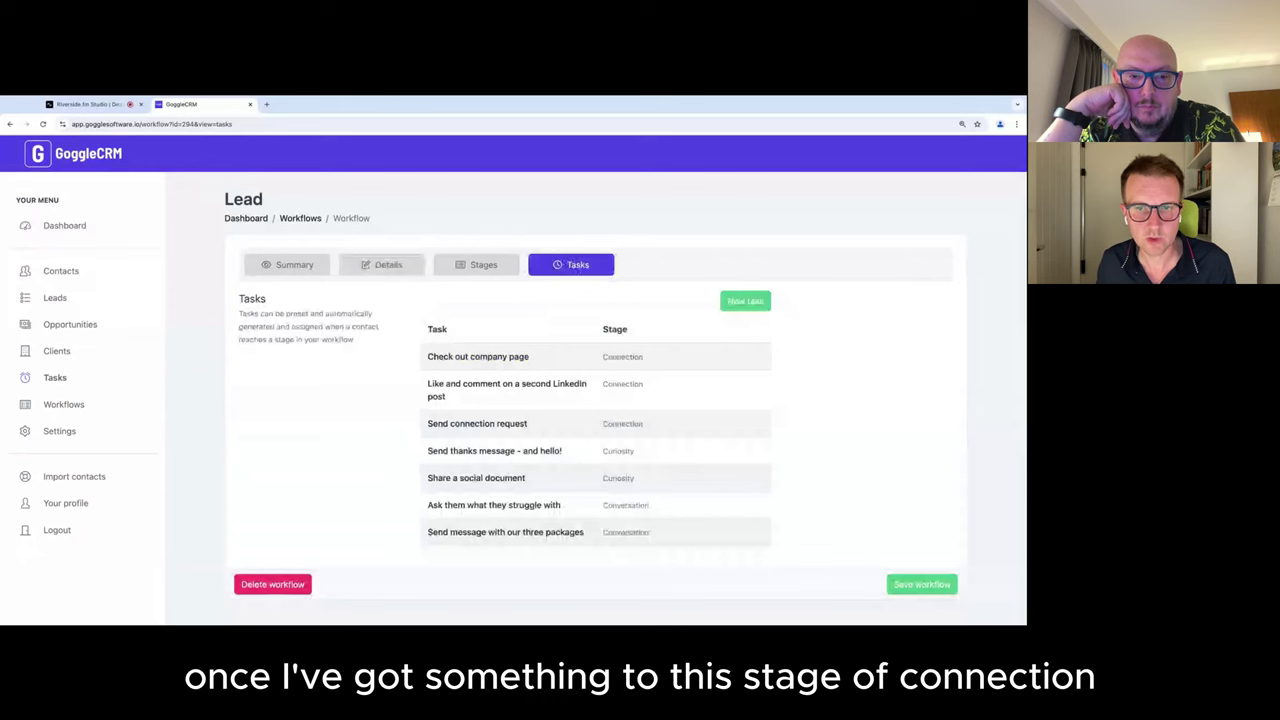
left_click_drag(603, 357, 636, 357)
left_click(636, 357)
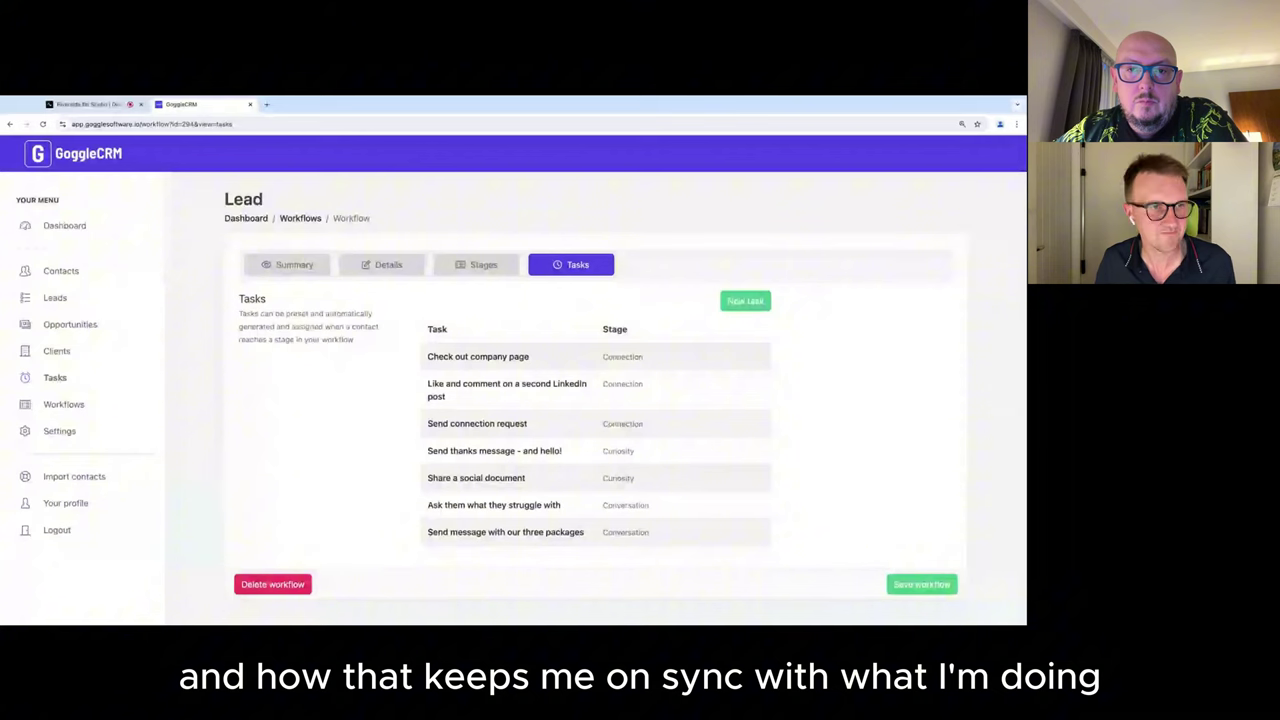
Step: Assign the first lead in the leads list to the Connection workflow stage and confirm the workflow change
left_click(80, 297)
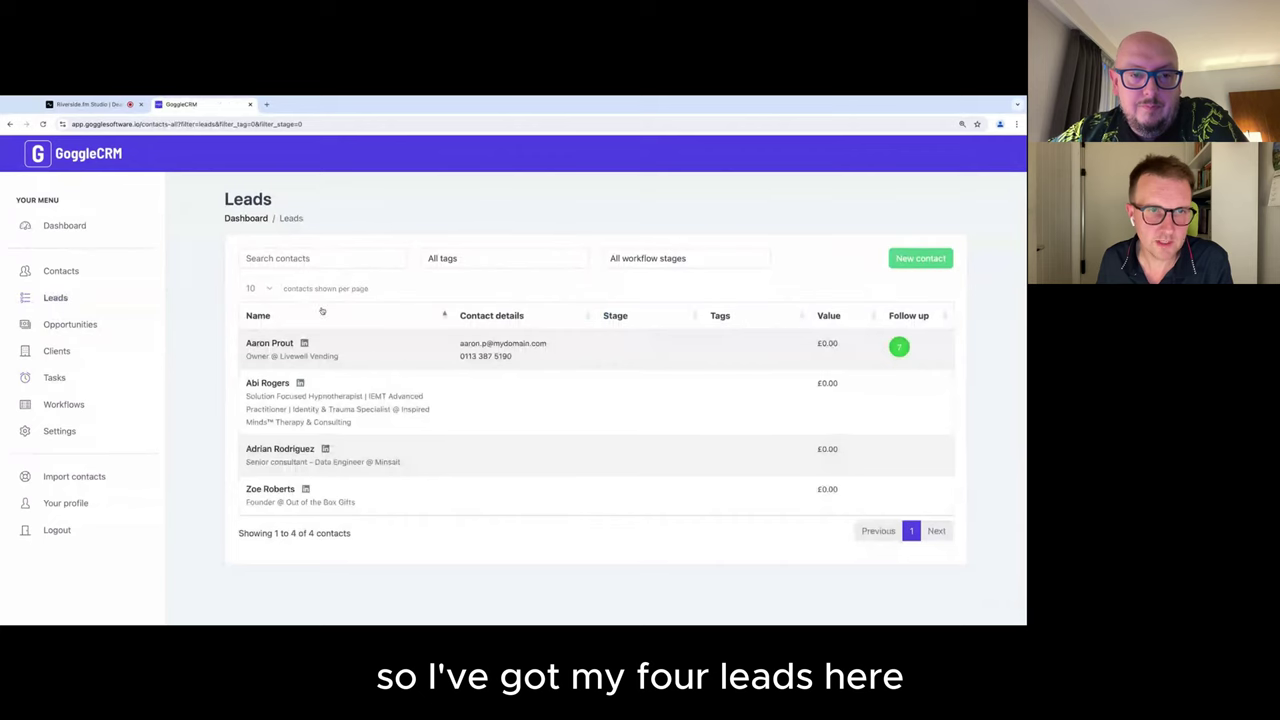
left_click(278, 345)
left_click(278, 346)
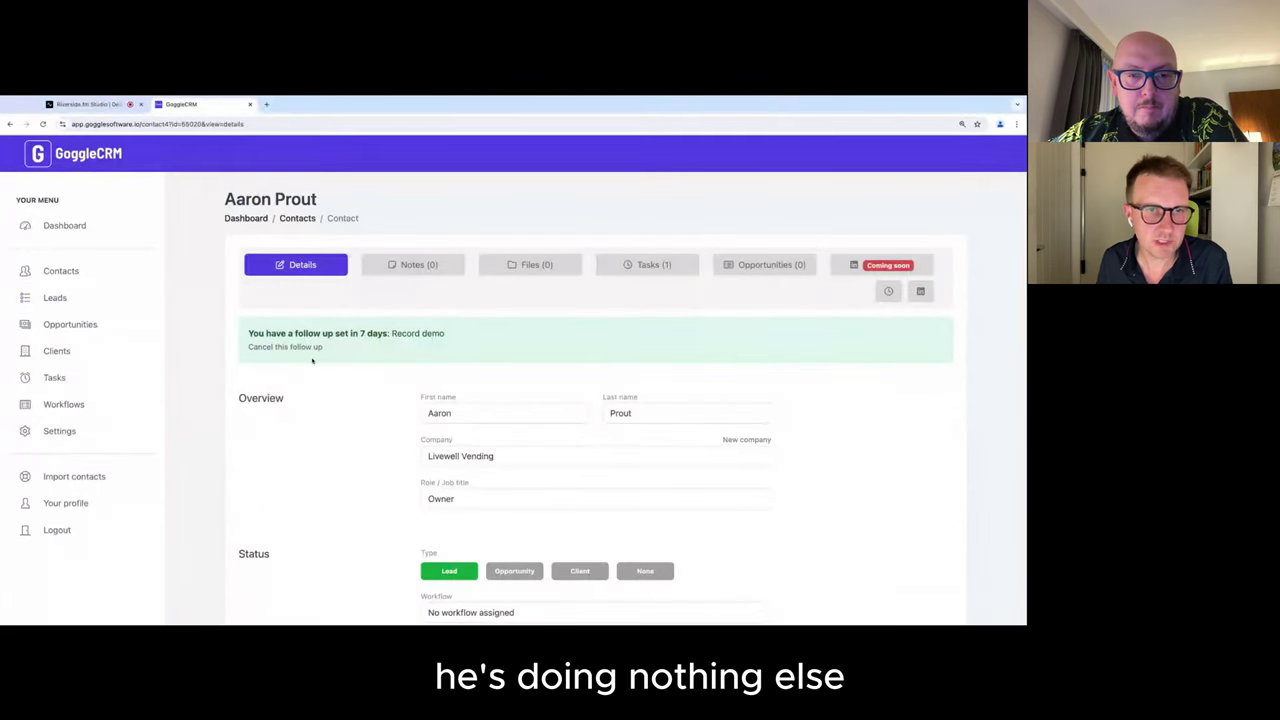
scroll(465, 411, "down", 3)
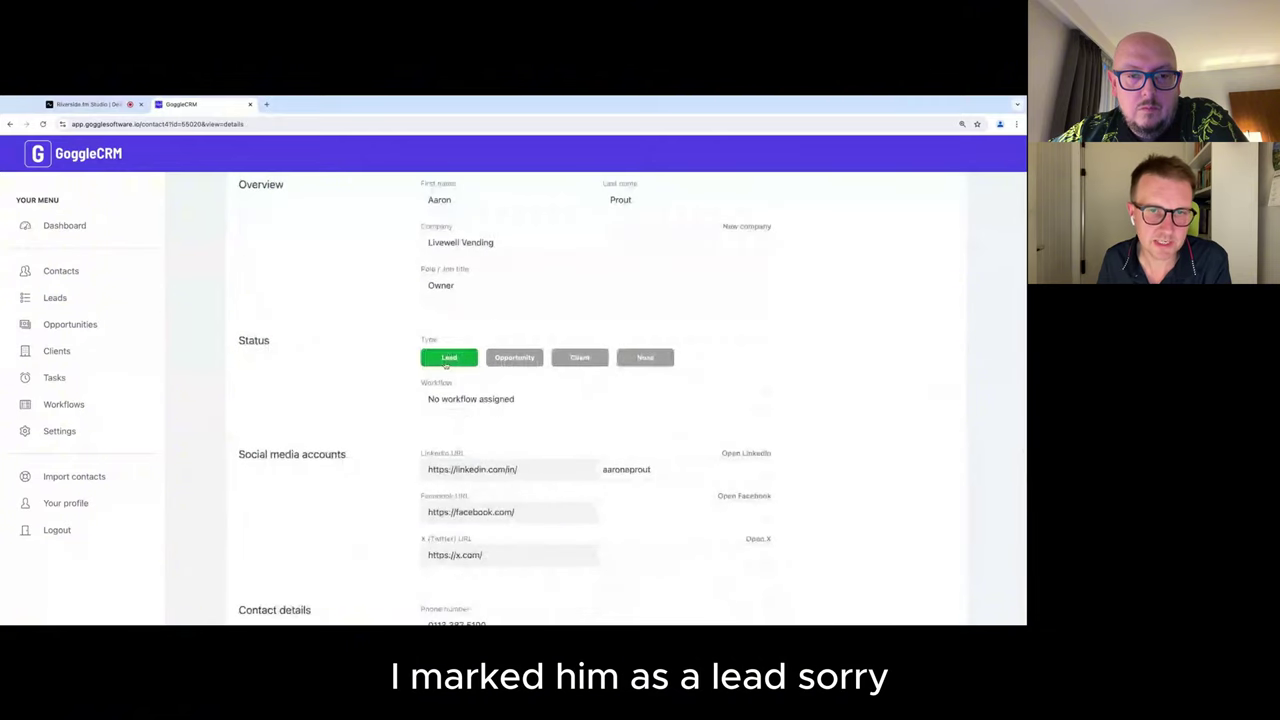
left_click(487, 399)
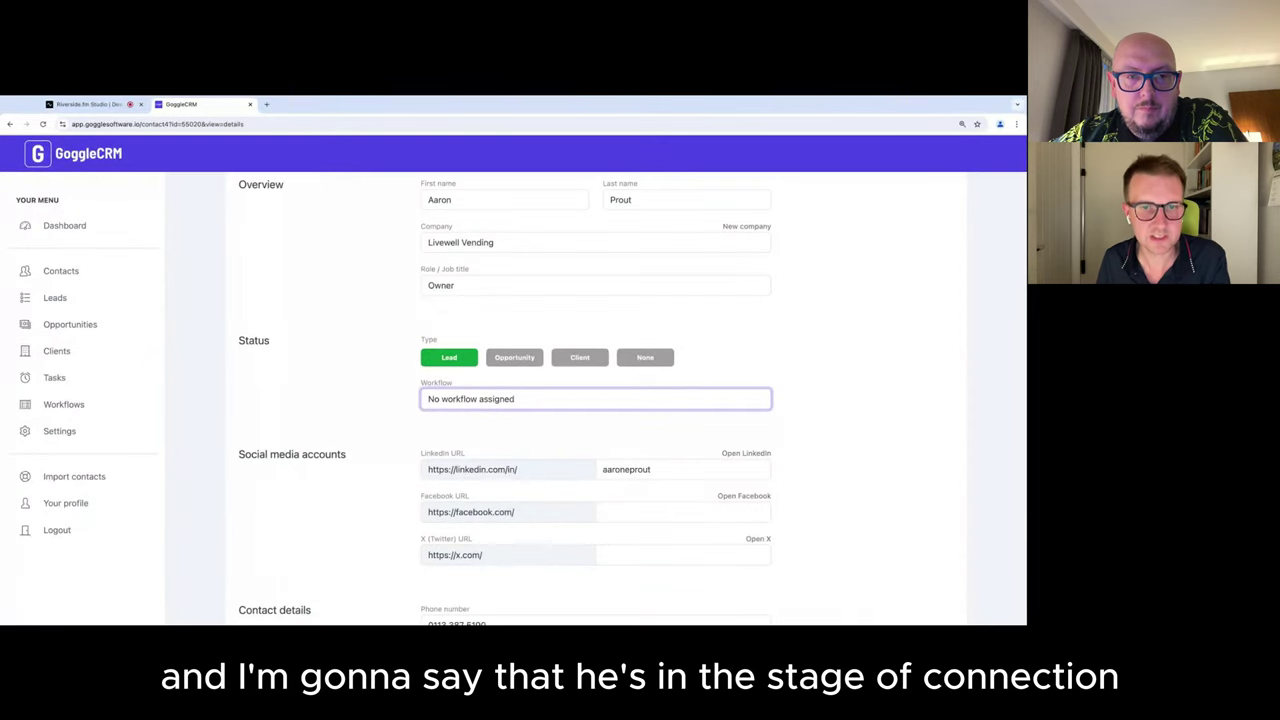
left_click(470, 398)
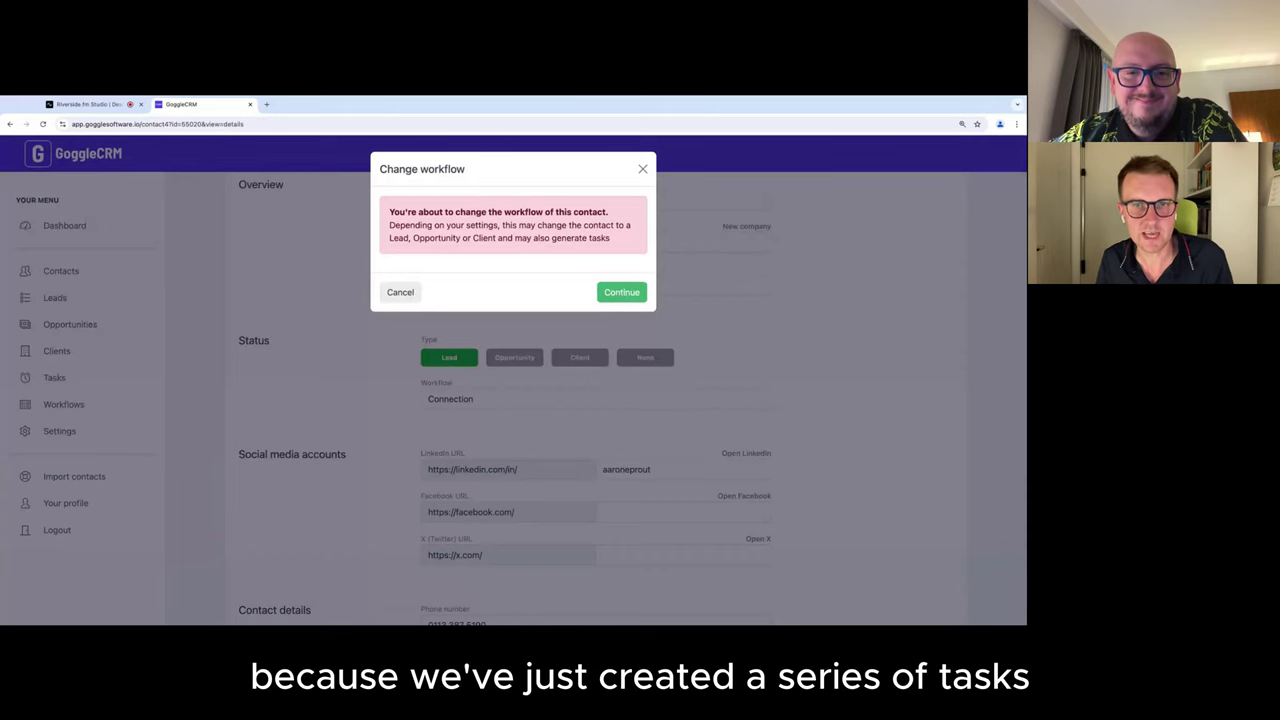
left_click(621, 292)
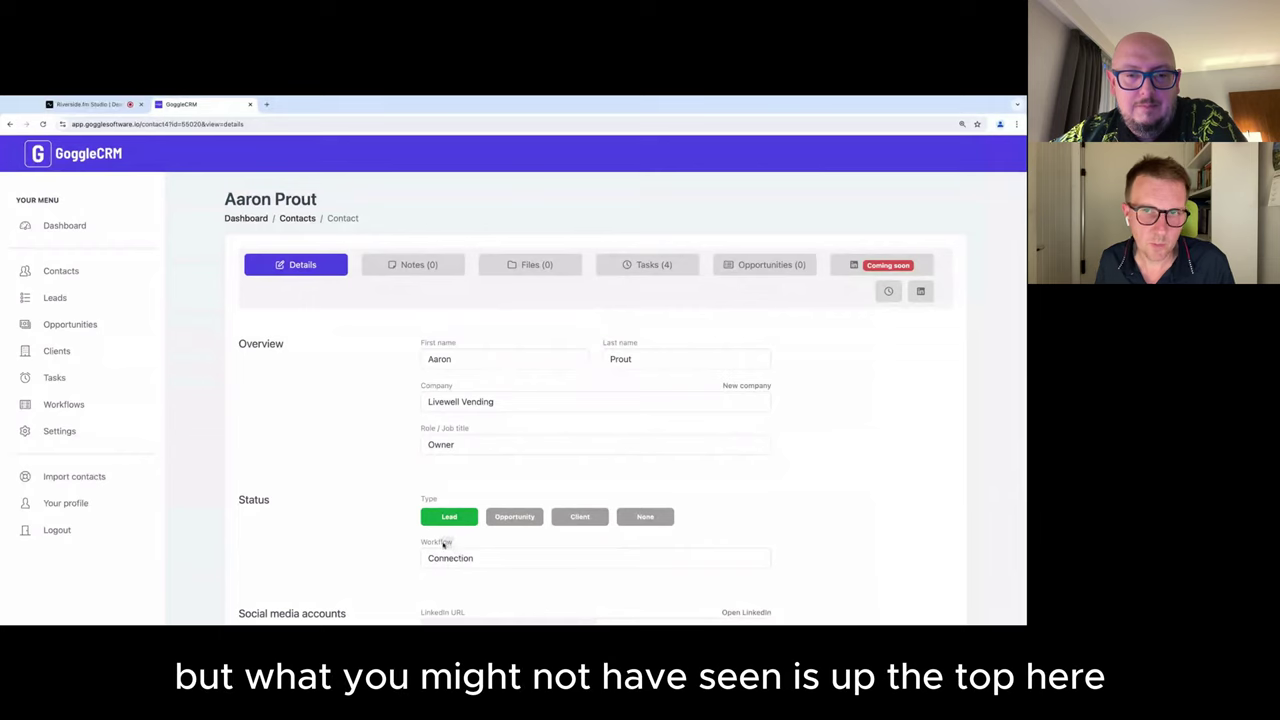
Step: Compare the tasks on the lead's record with the preset tasks of the Lead workflow
left_click(650, 268)
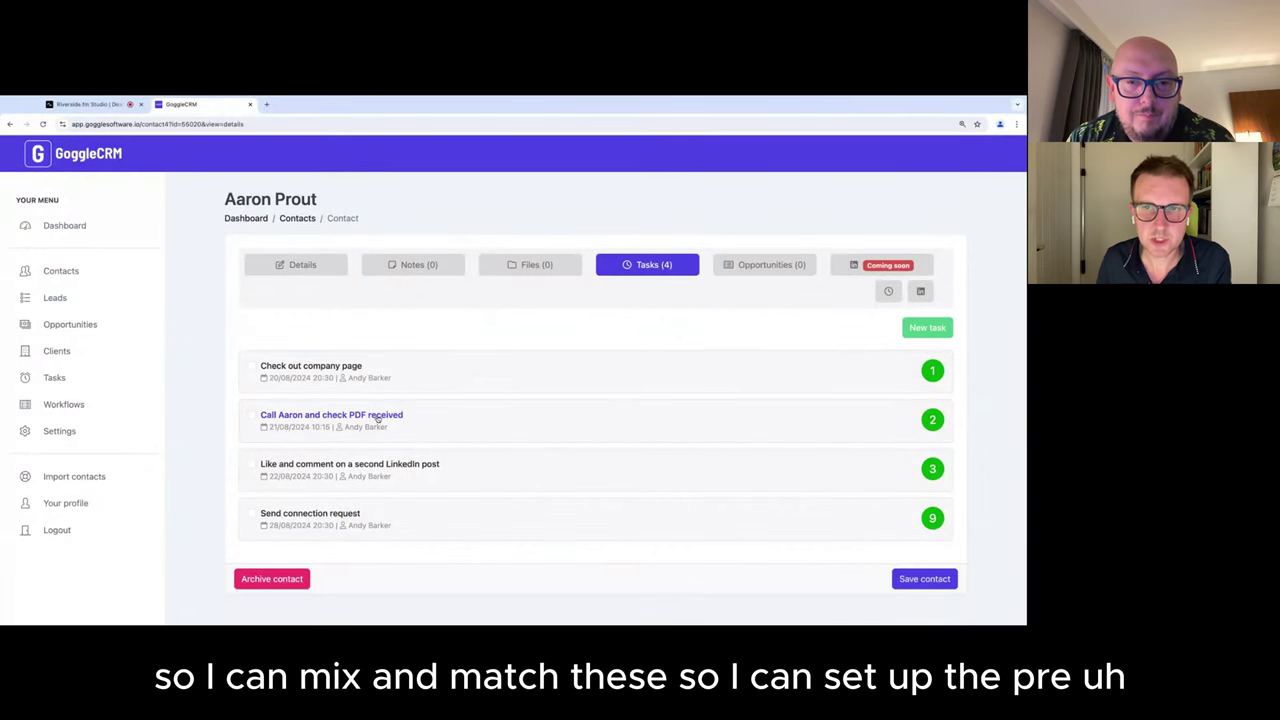
left_click(66, 404)
left_click(256, 318)
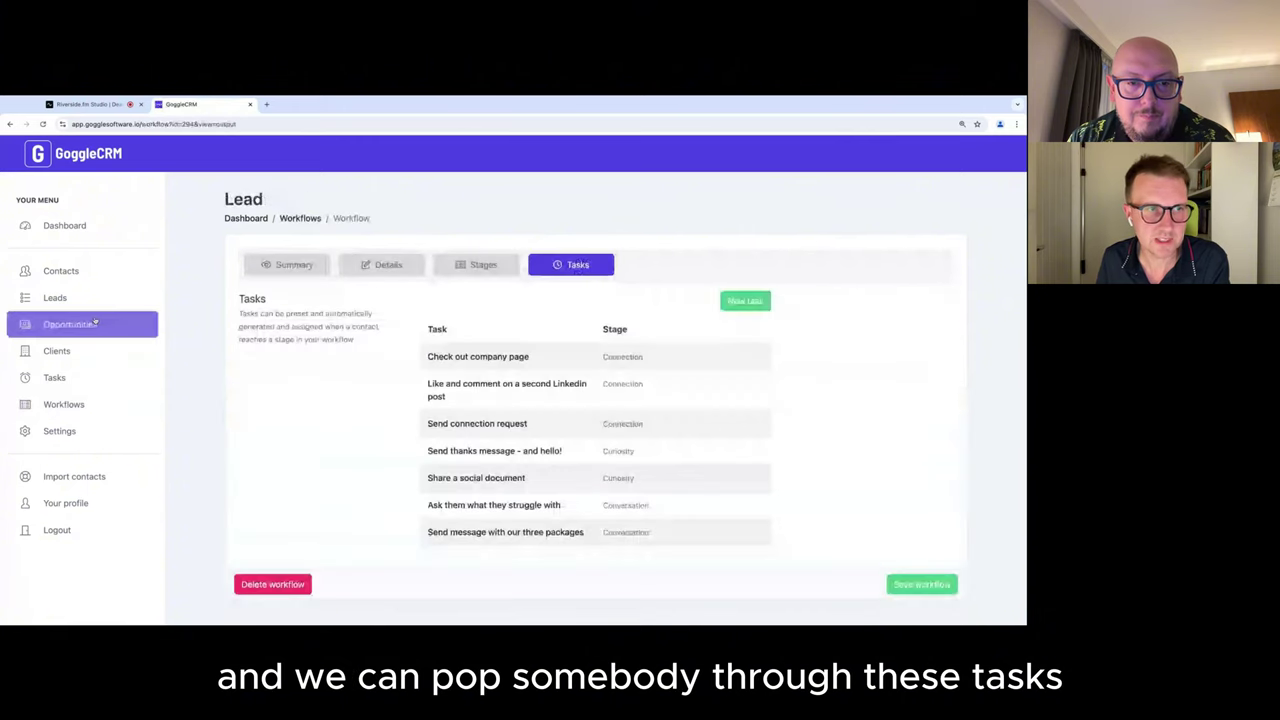
left_click(55, 297)
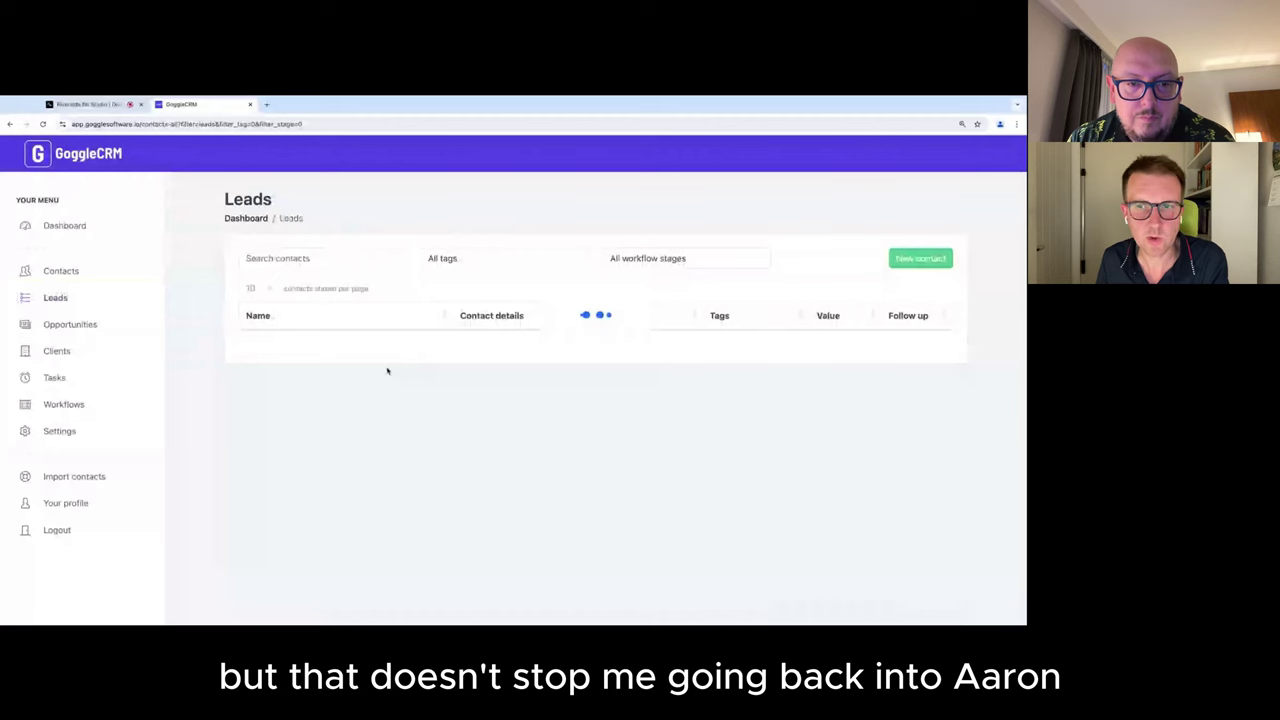
left_click(600, 340)
left_click(650, 264)
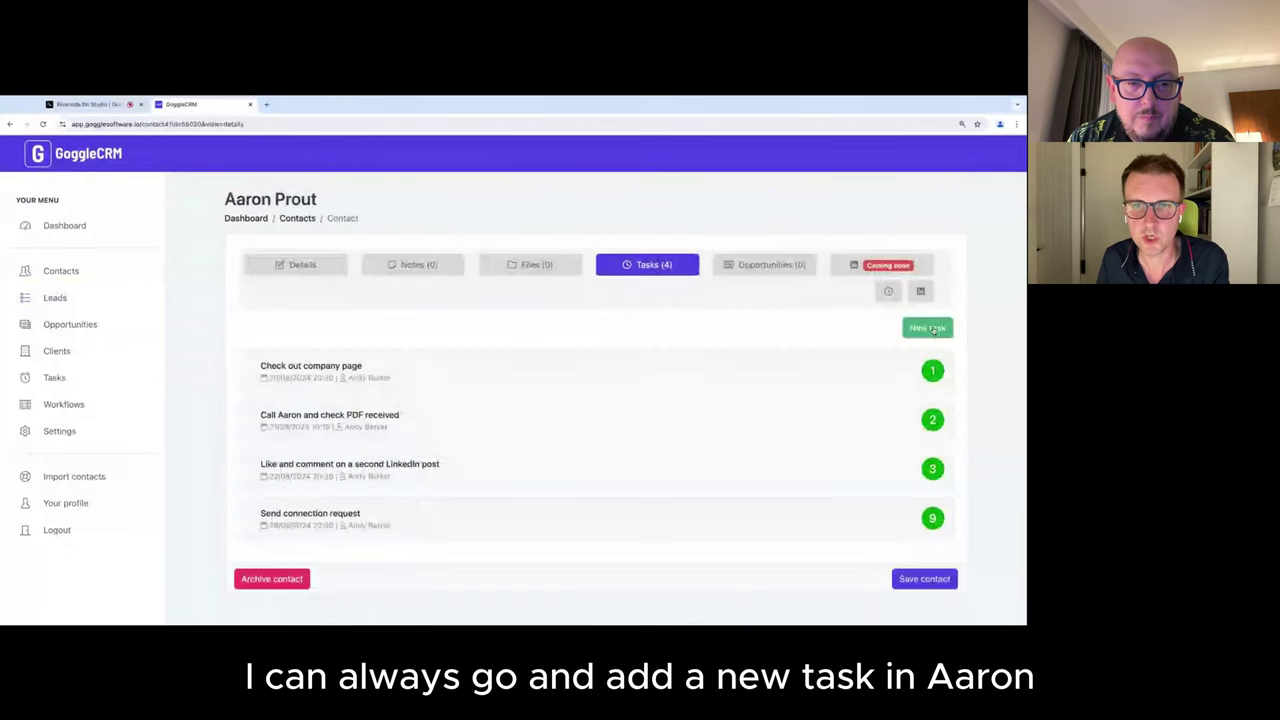
left_click(927, 327)
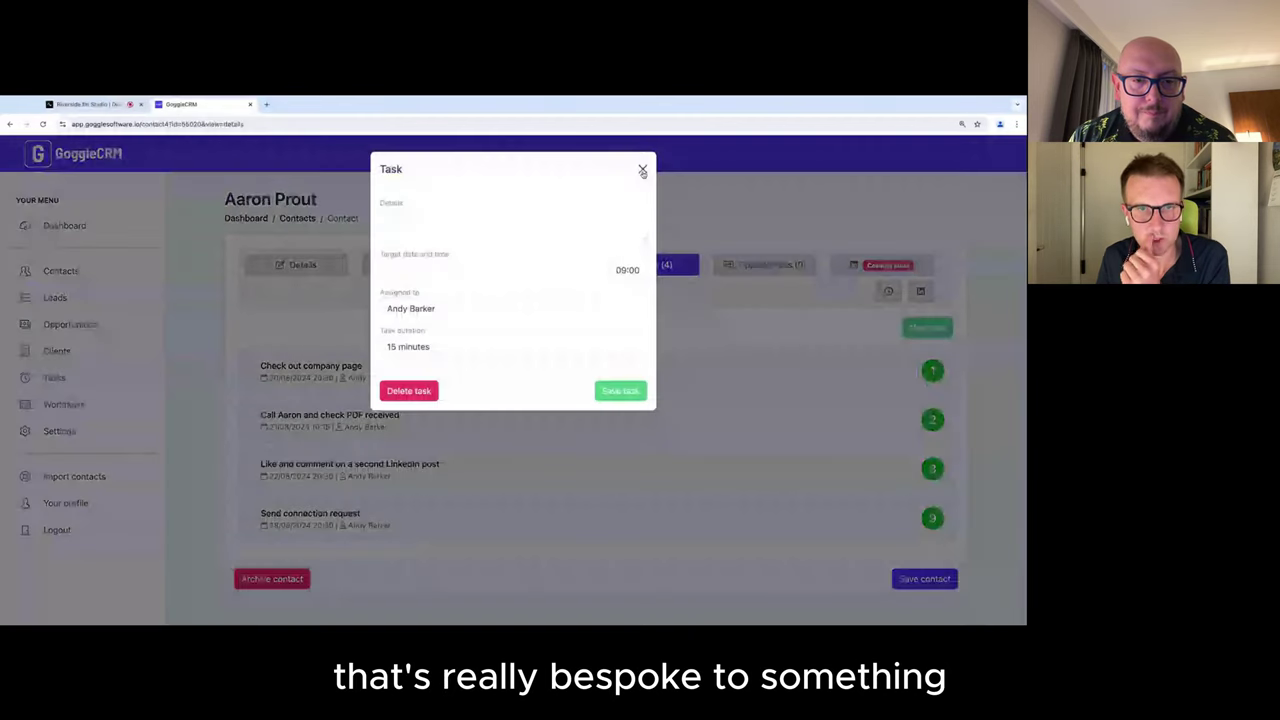
left_click(642, 170)
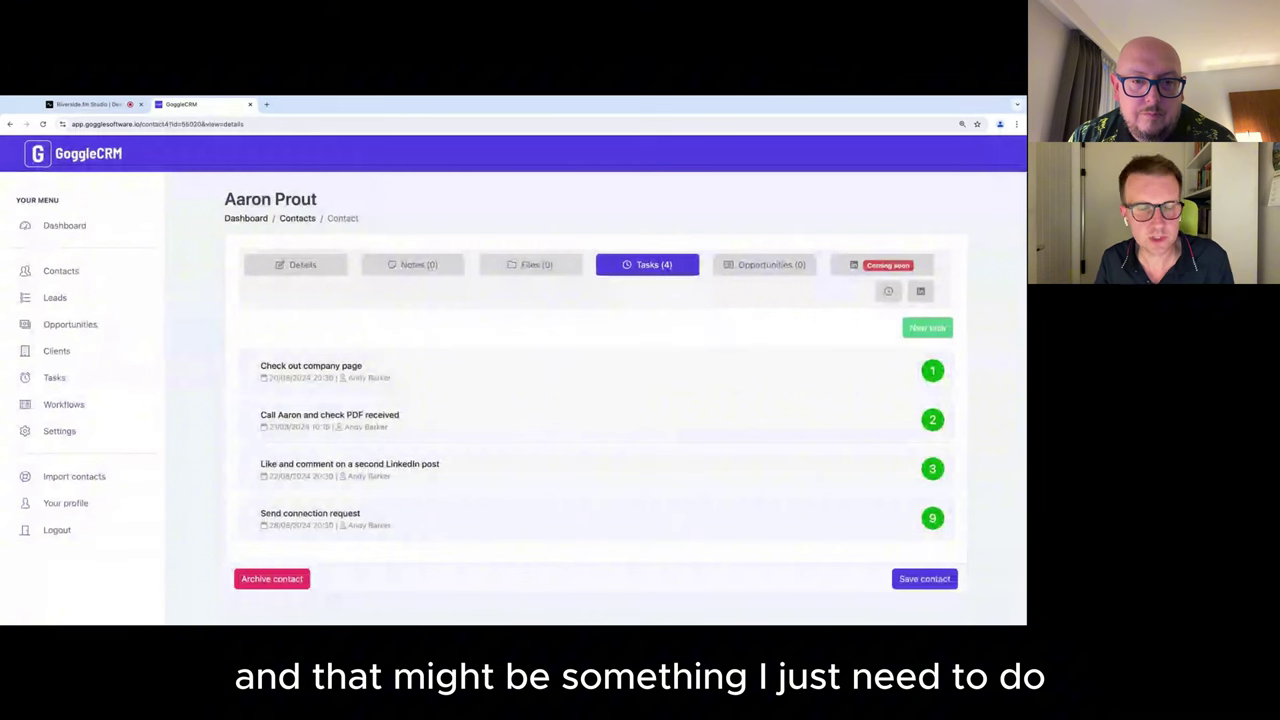
left_click(931, 335)
left_click(775, 262)
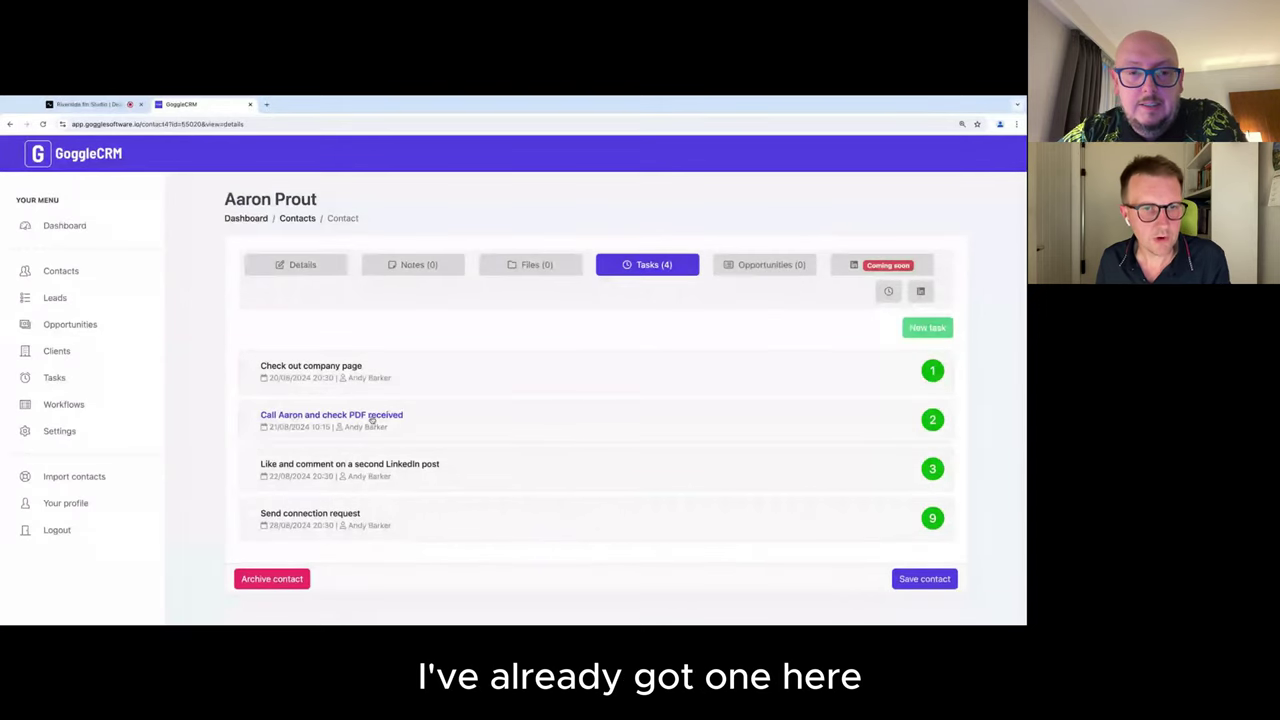
triple_click(416, 419)
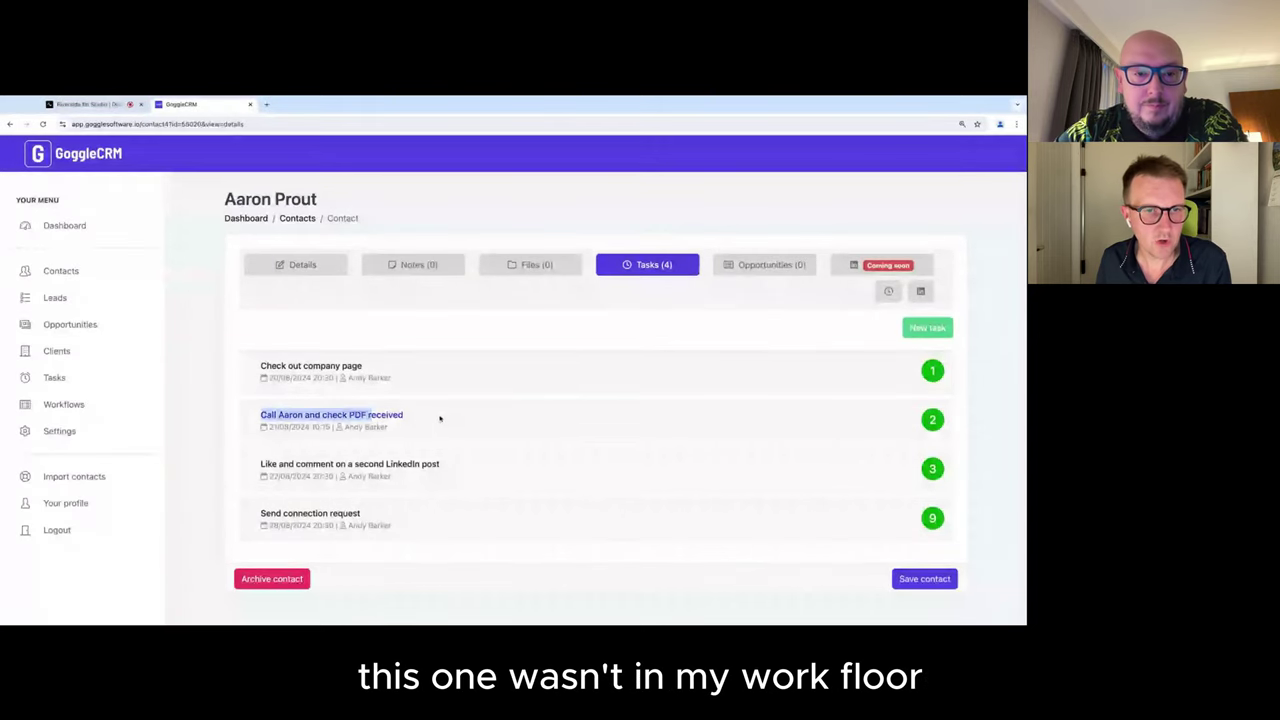
left_click(439, 418)
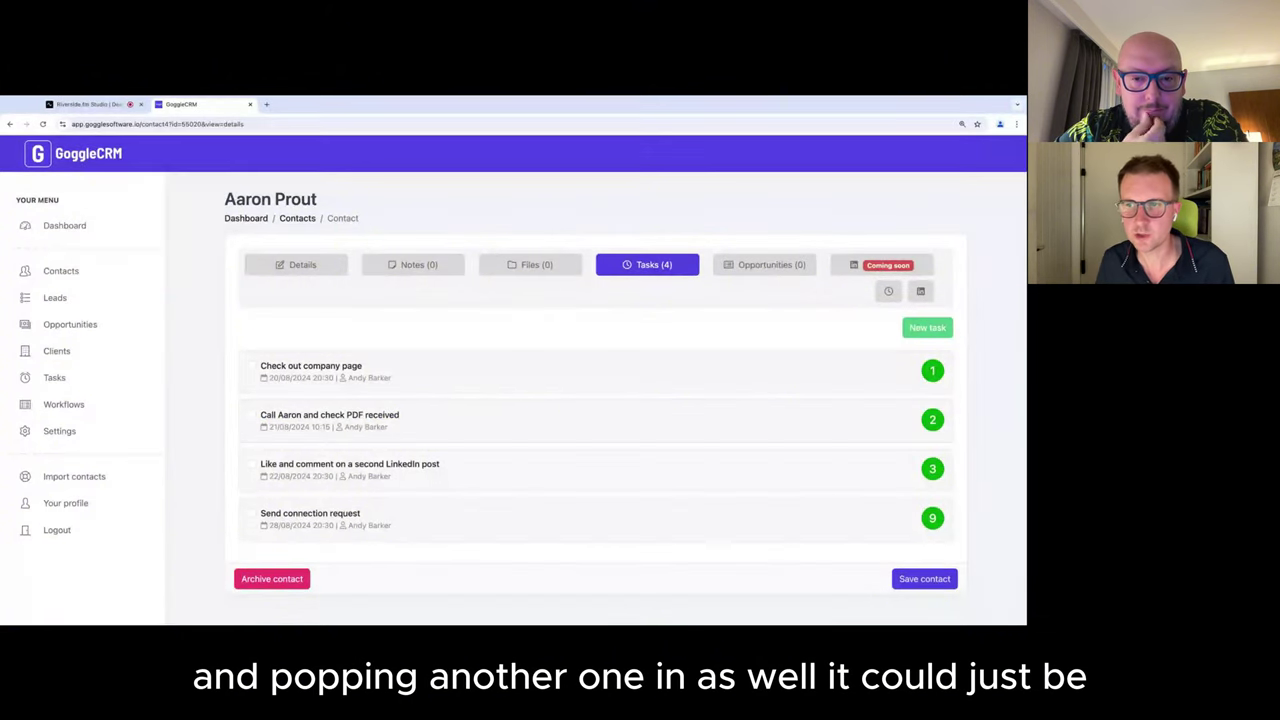
Step: Draft a "Call back" task for the lead with the target date 20/08/2024, and close it without saving
left_click(906, 327)
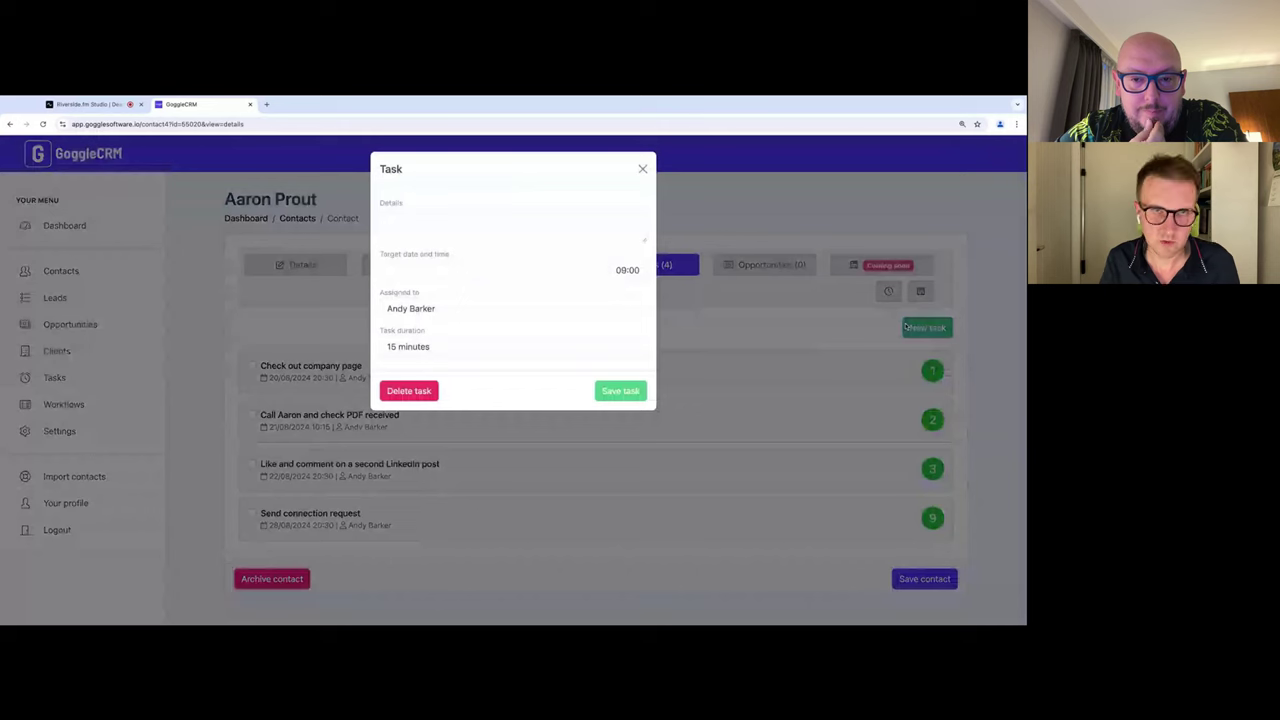
left_click(510, 222)
type("Call back")
left_click(420, 270)
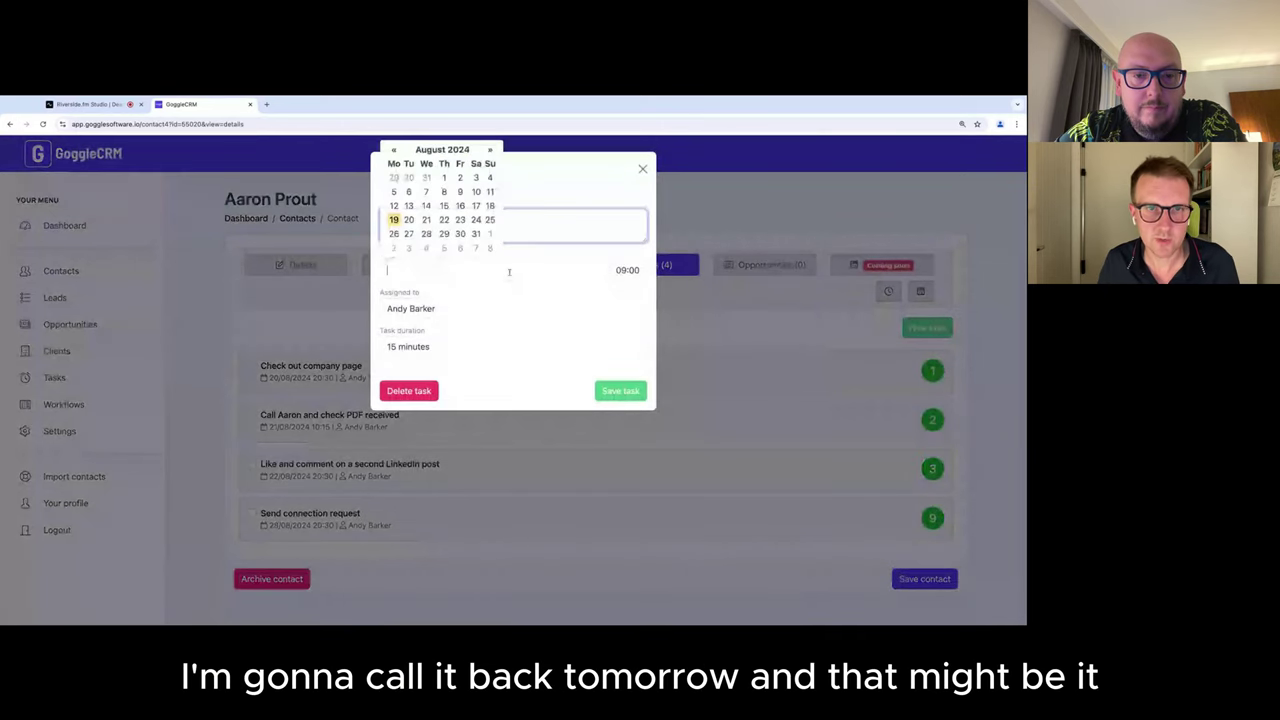
left_click(411, 241)
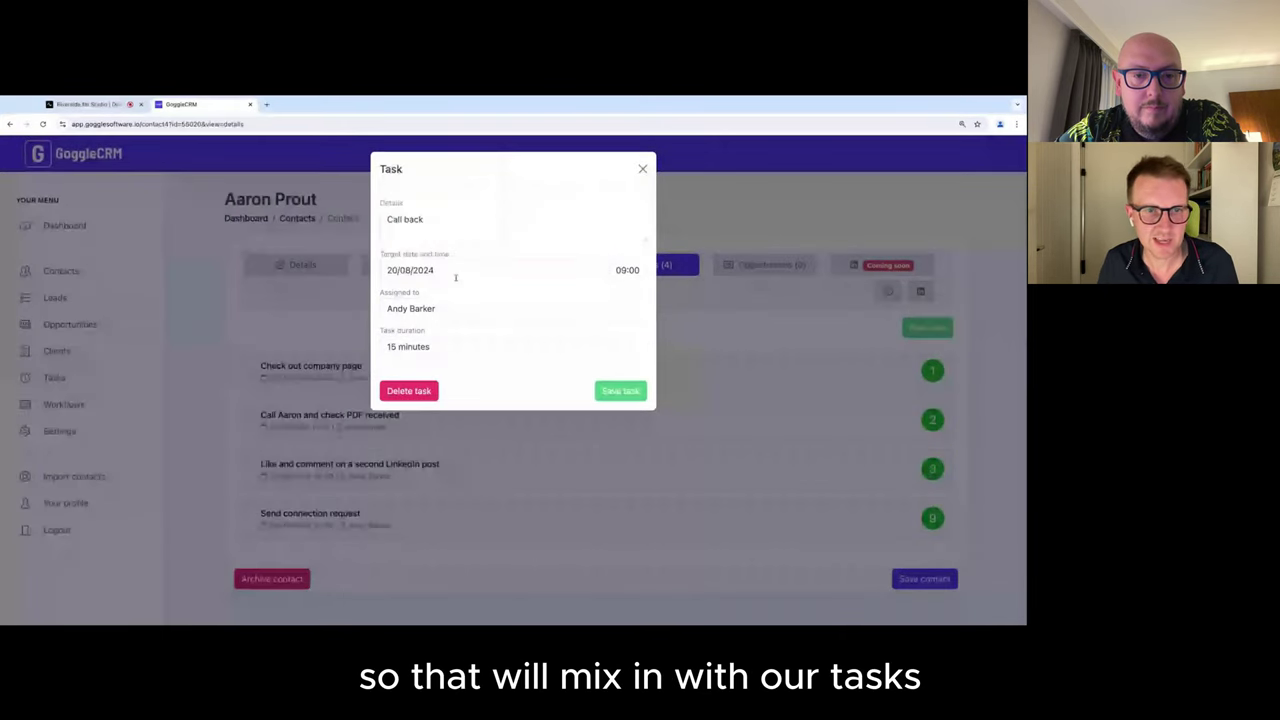
left_click(332, 333)
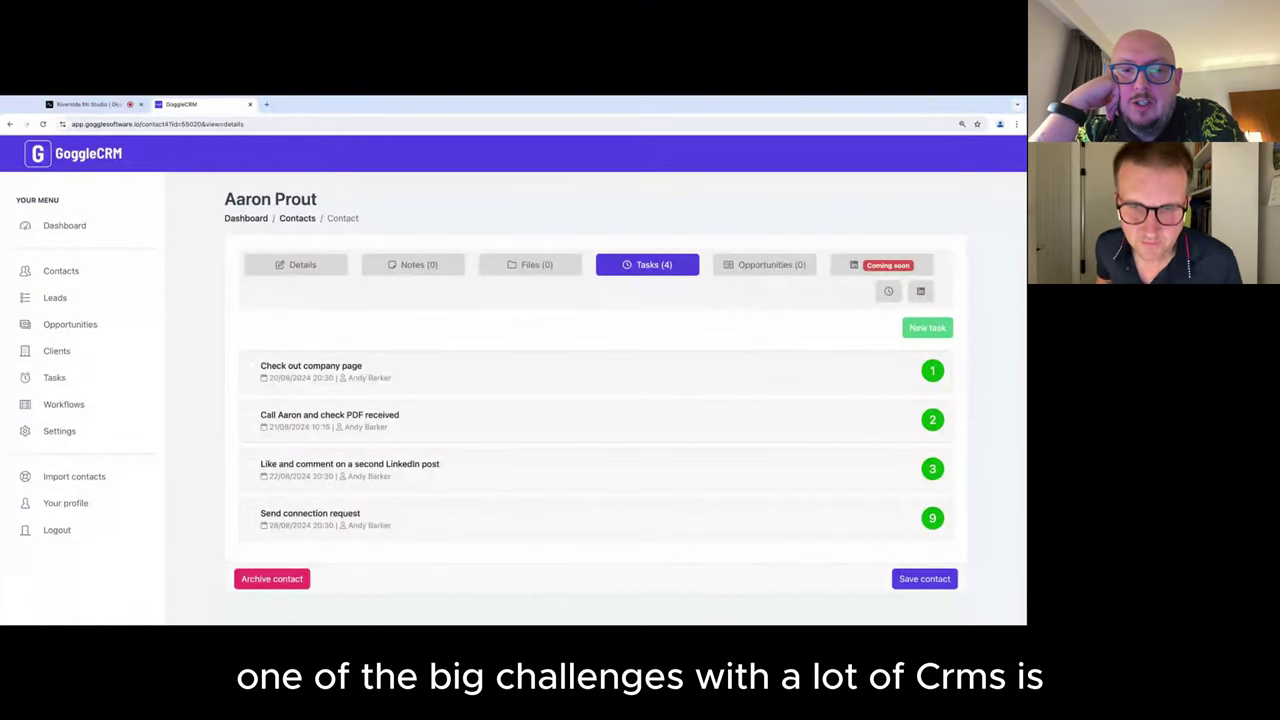
Step: Look over the contacts and leads lists and examine this week's tasks and their day indicators on the dashboard
left_click(132, 222)
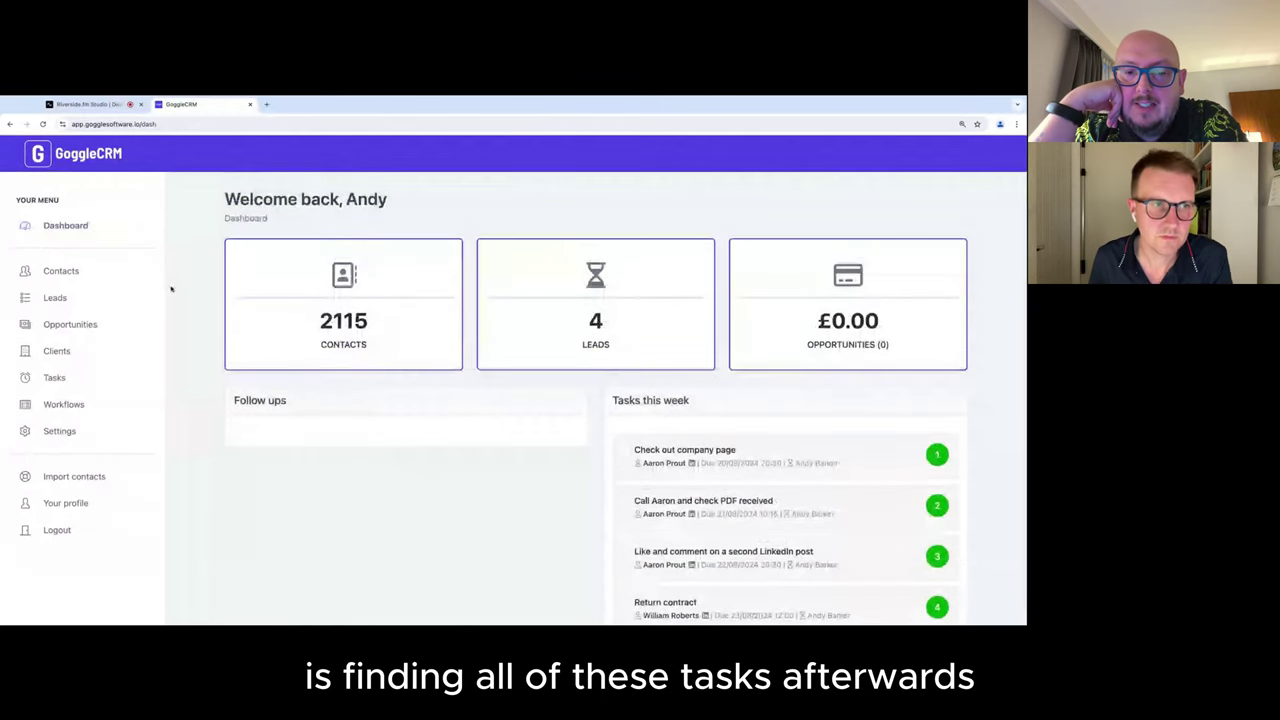
left_click(92, 270)
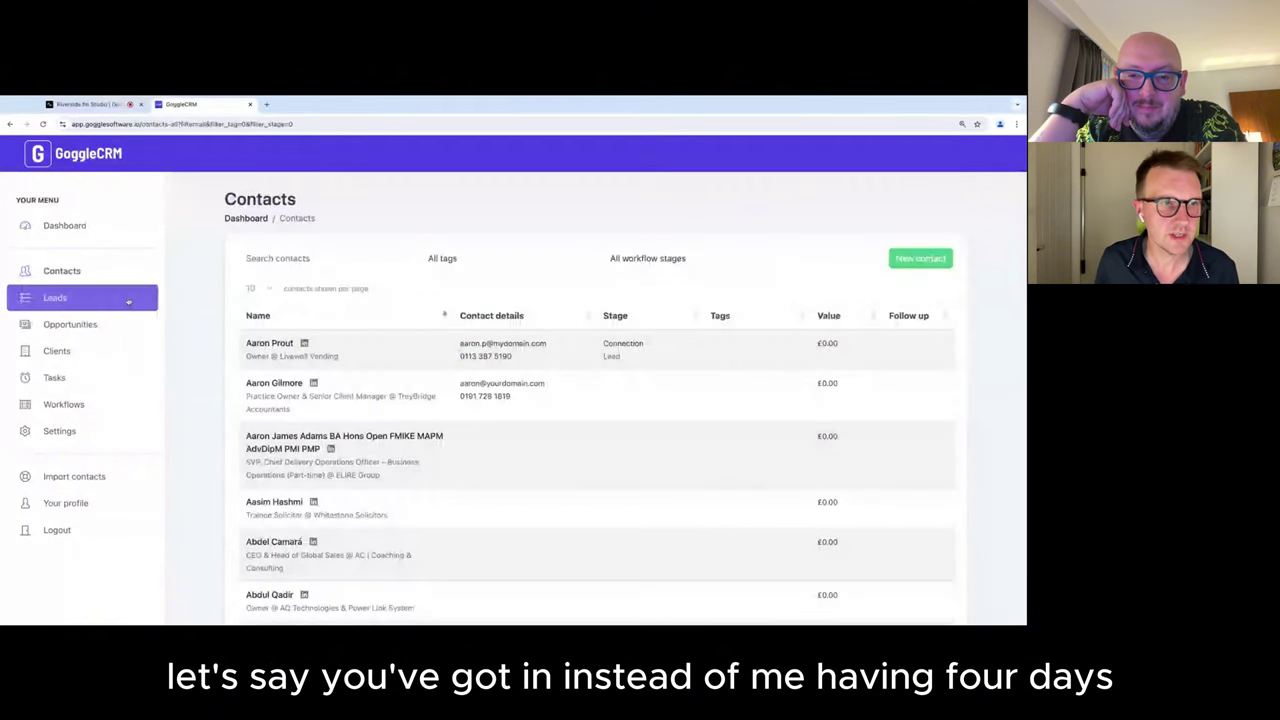
left_click(128, 300)
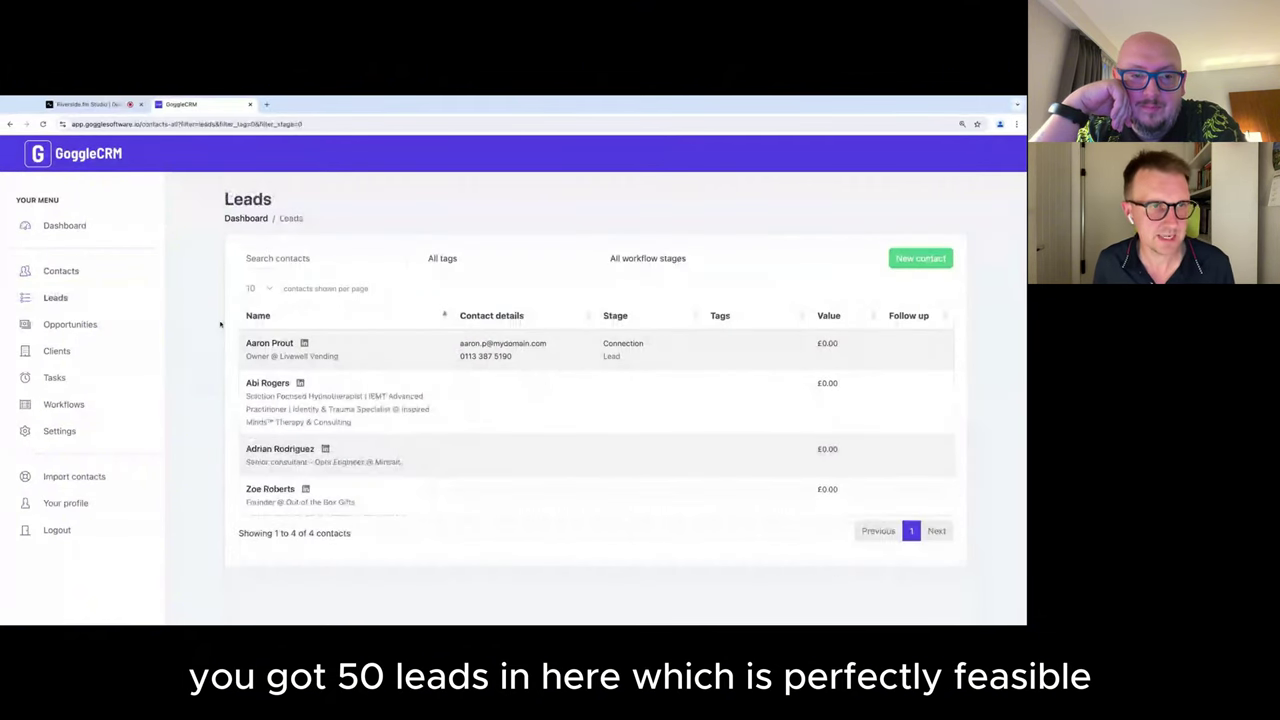
left_click(60, 226)
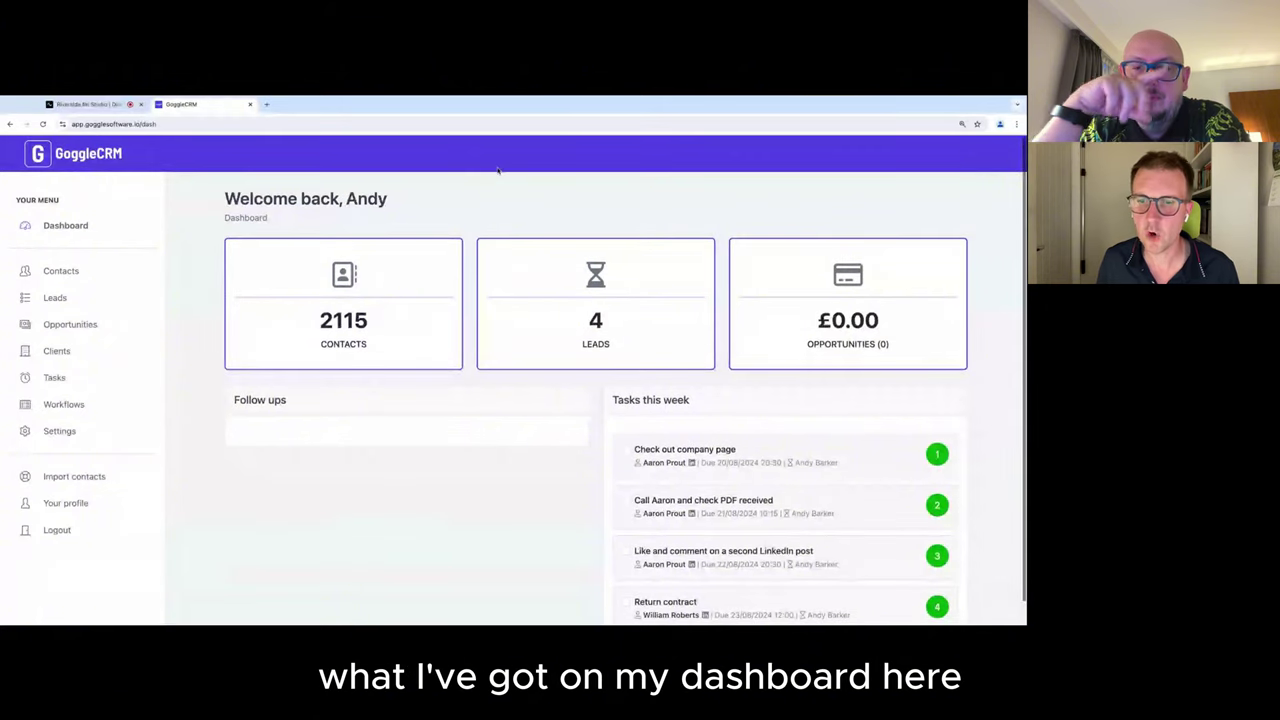
scroll(517, 426, "down", 1)
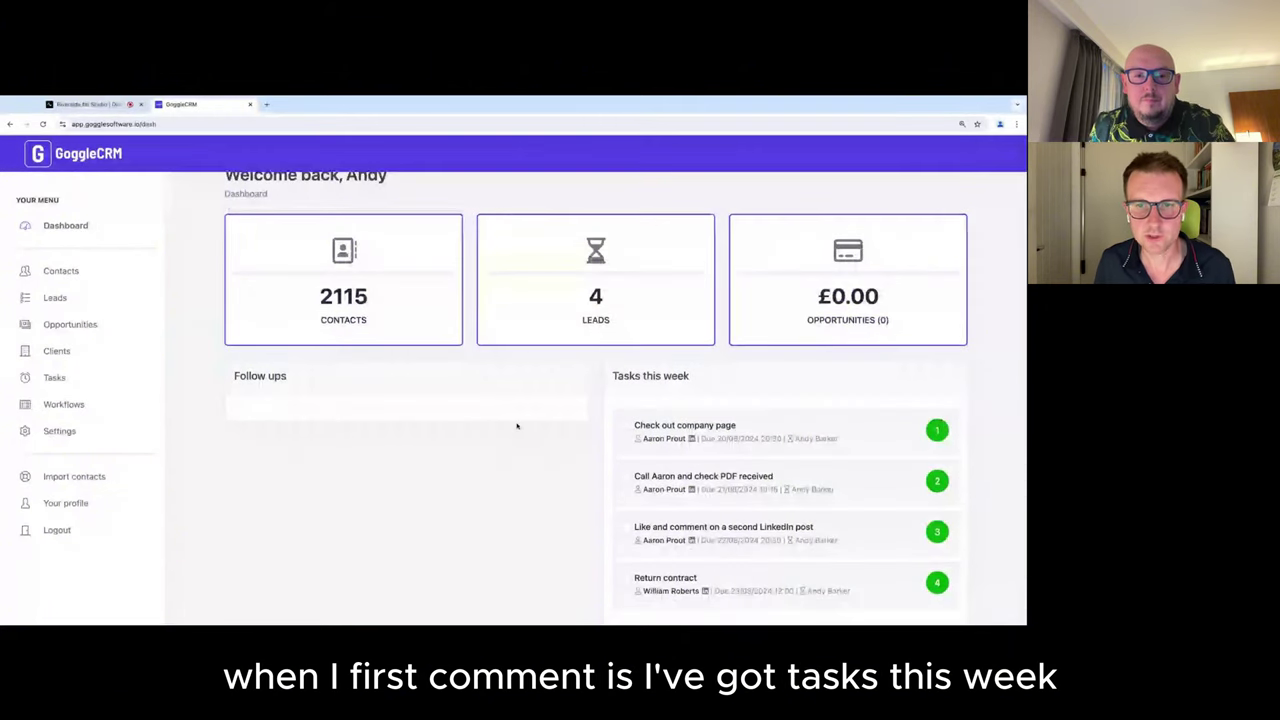
scroll(517, 426, "up", 1)
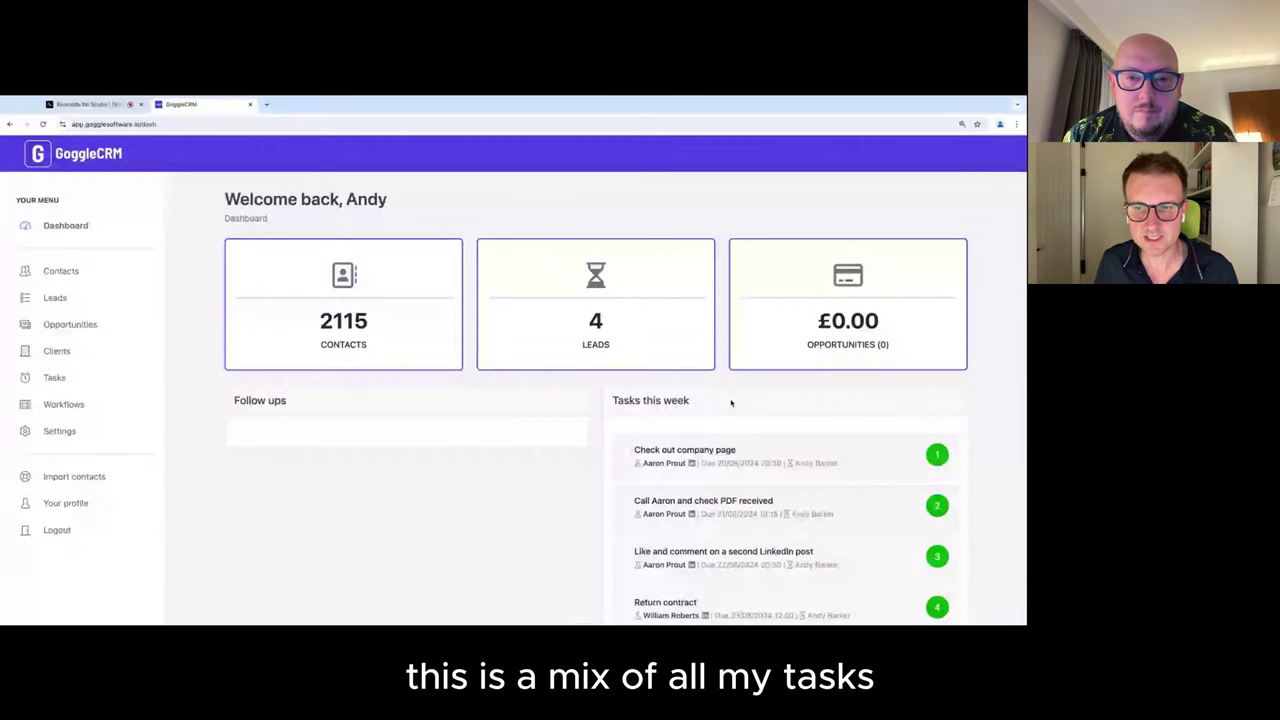
scroll(806, 450, "down", 1)
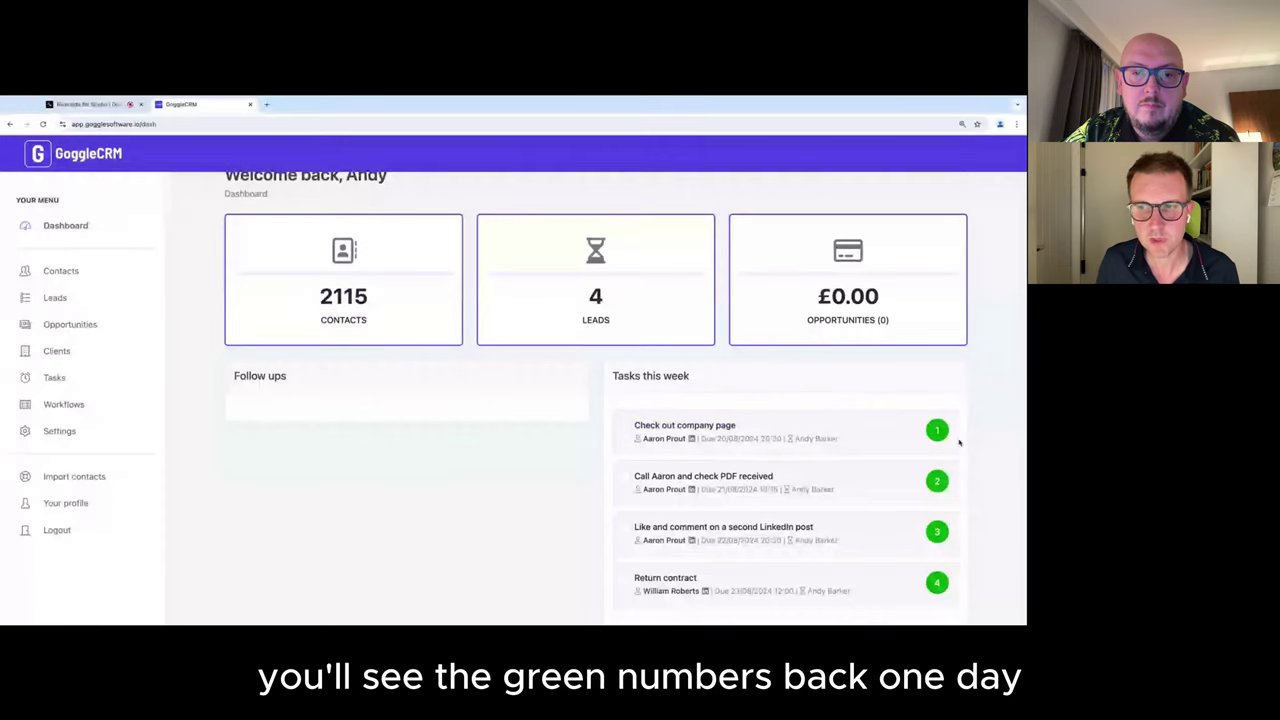
triple_click(937, 482)
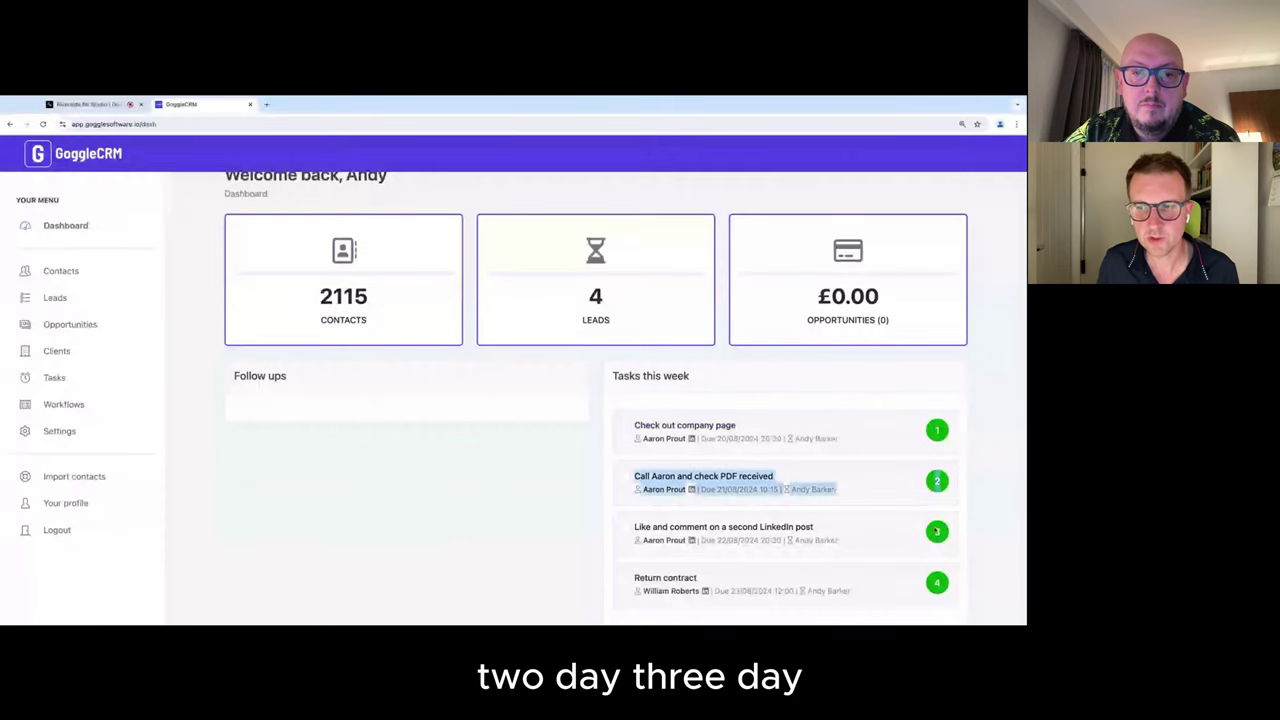
left_click(909, 434)
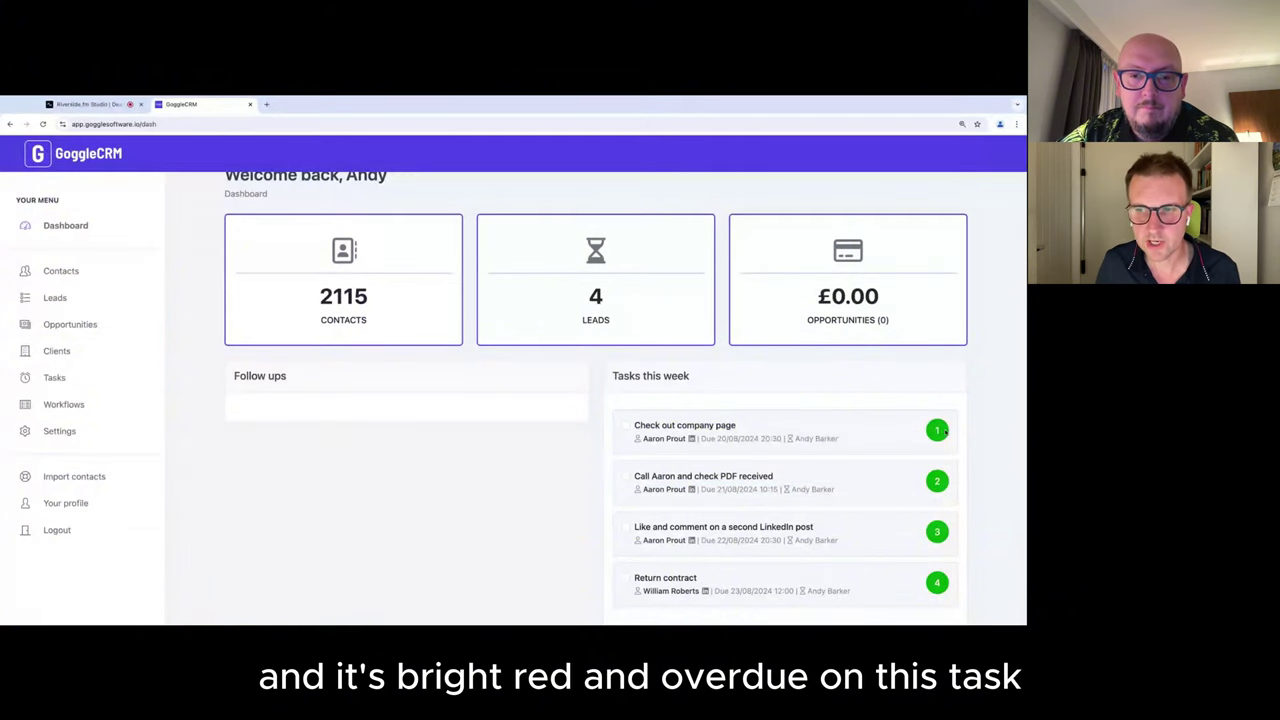
triple_click(920, 431)
left_click(664, 446)
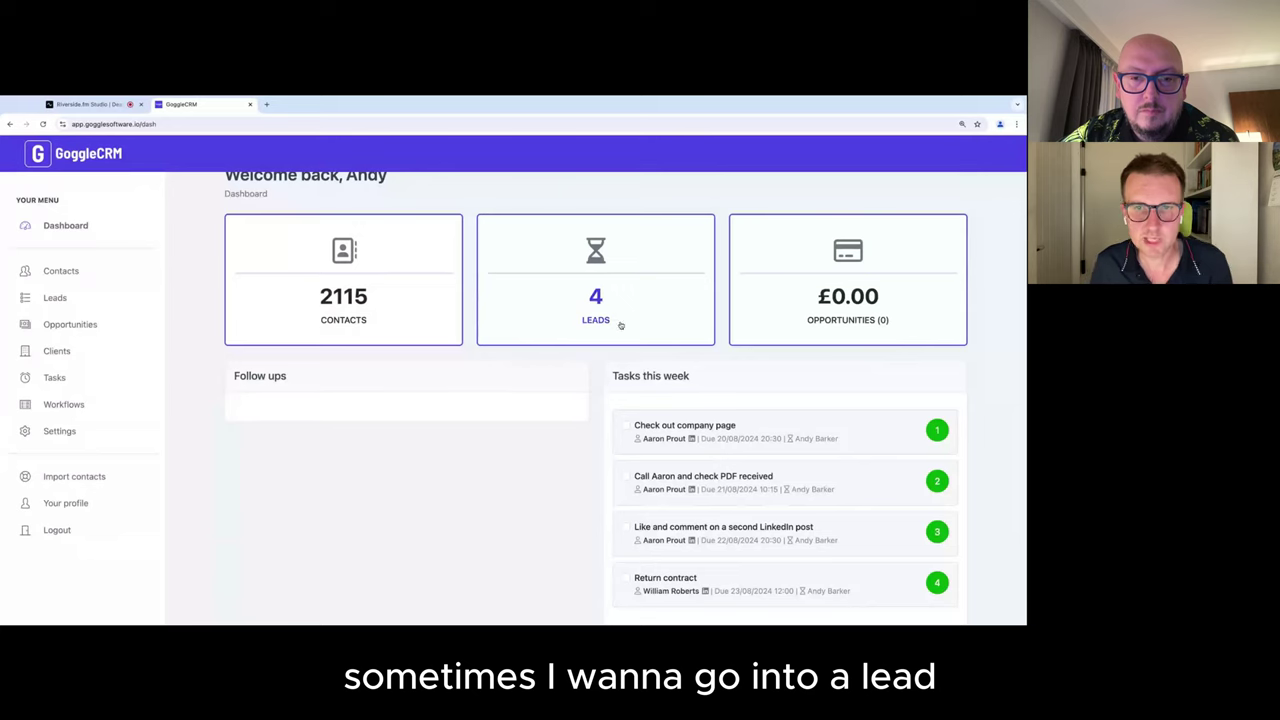
Step: Set a follow-up in 3 days with the note "Call" for the Out of the Box Gifts lead and check it on the dashboard
left_click(603, 307)
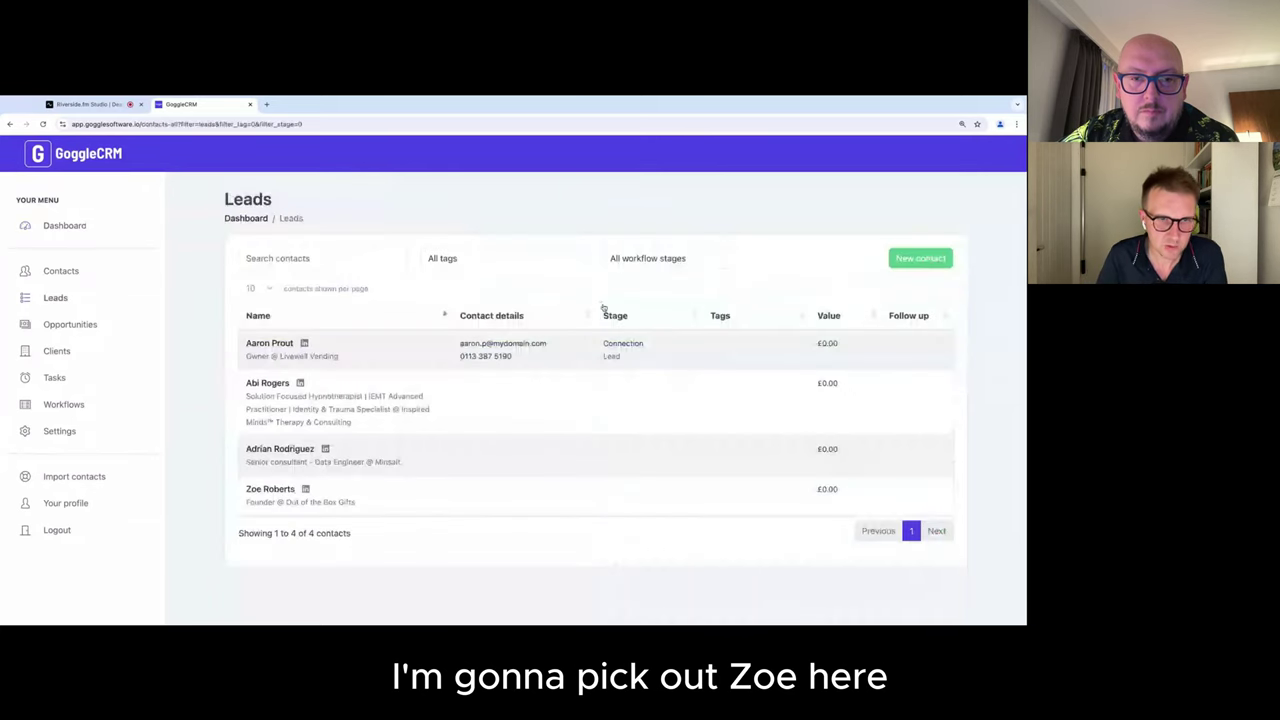
left_click(280, 490)
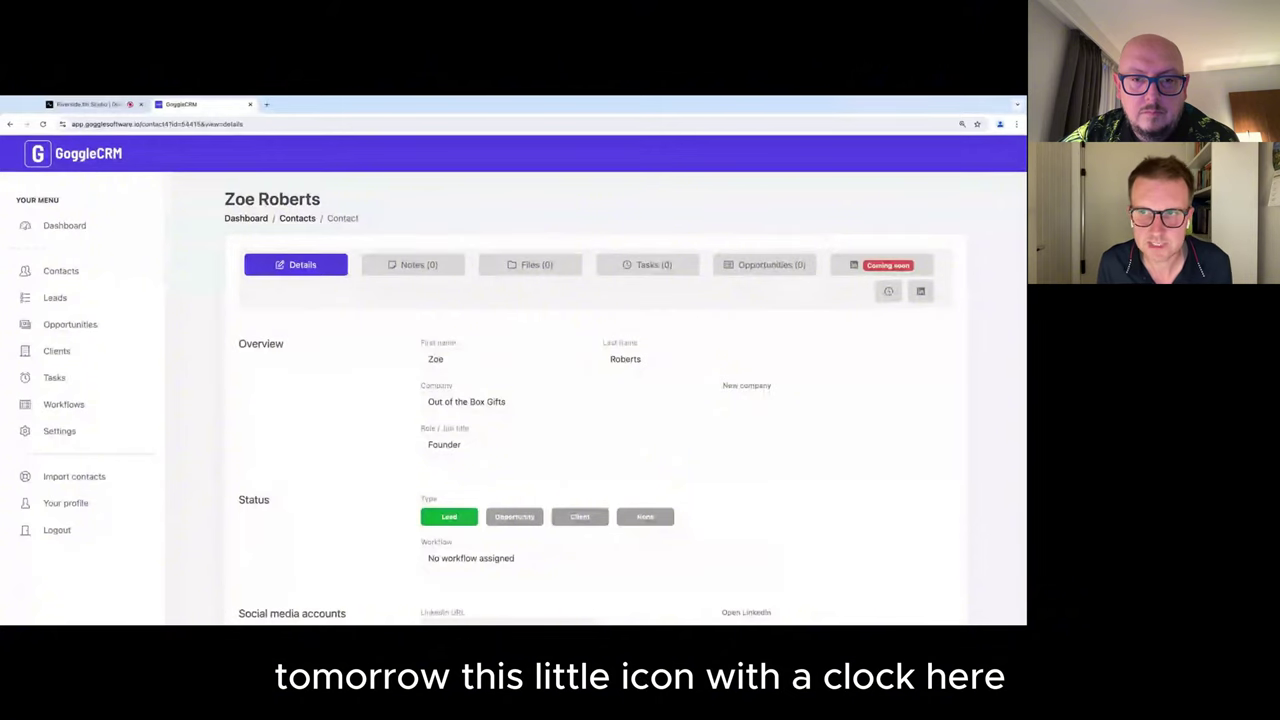
left_click(888, 293)
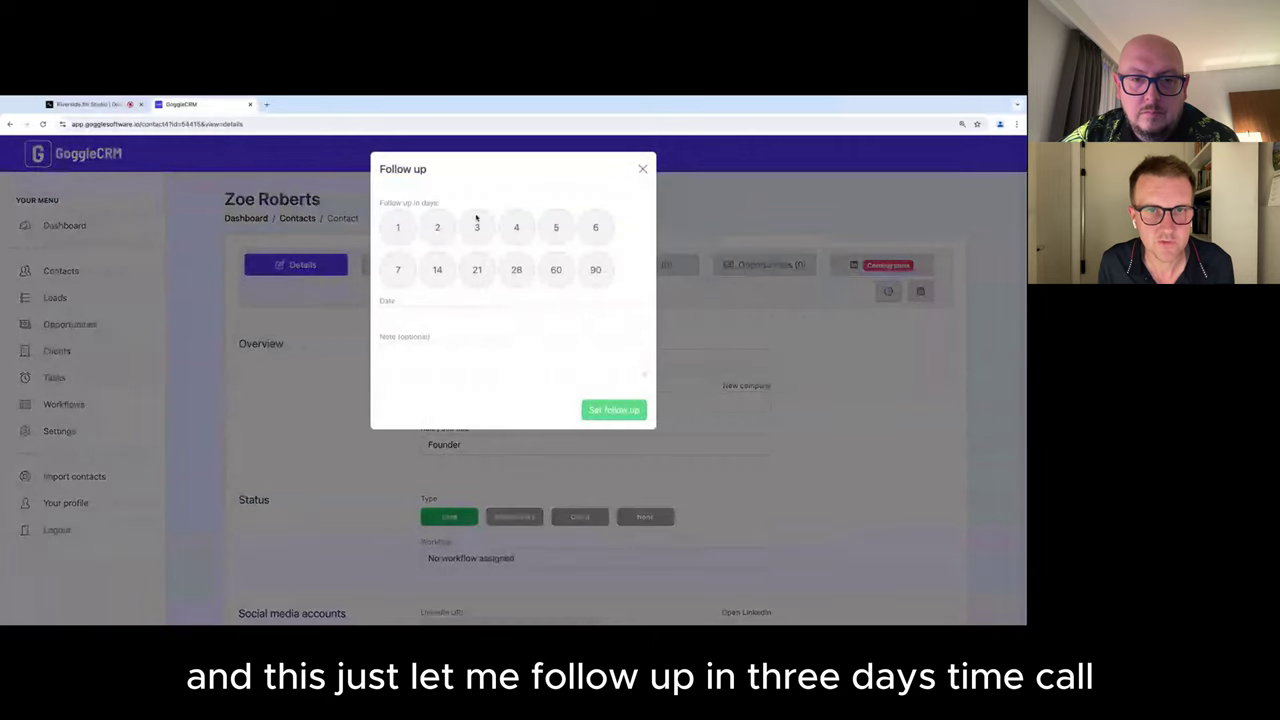
left_click(476, 228)
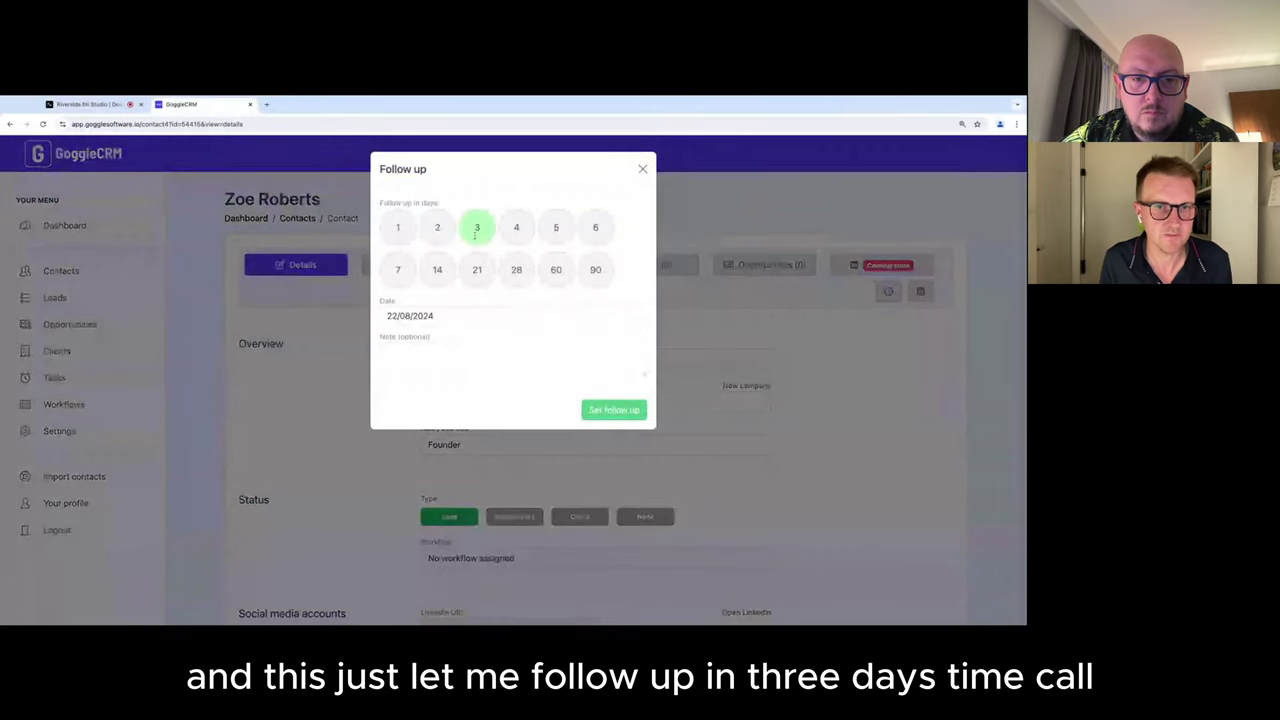
left_click(423, 358)
type("Call")
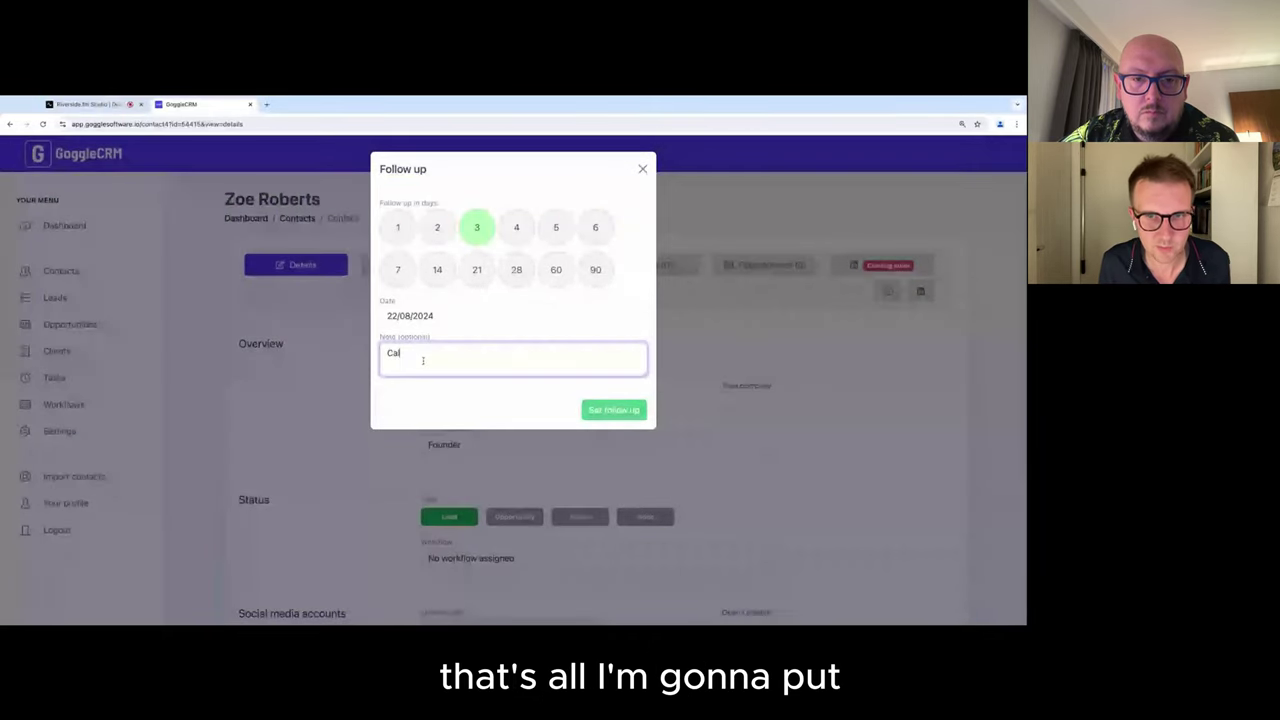
left_click(613, 411)
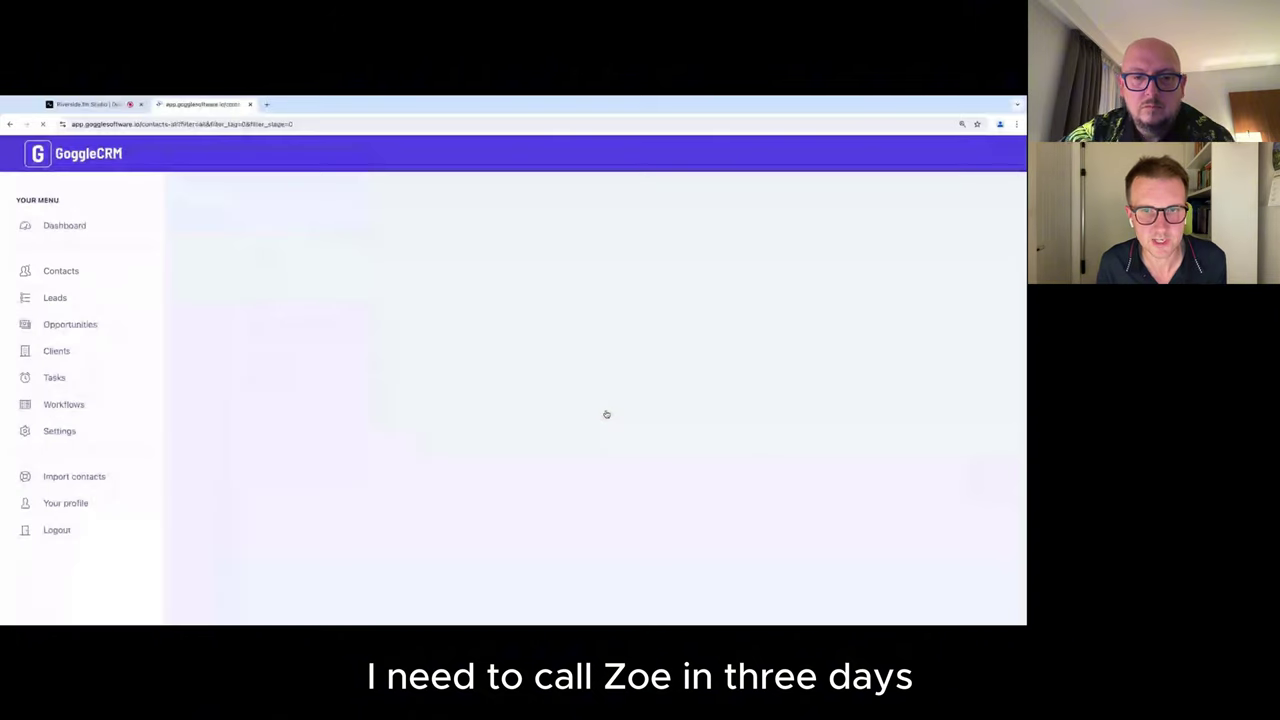
left_click(79, 223)
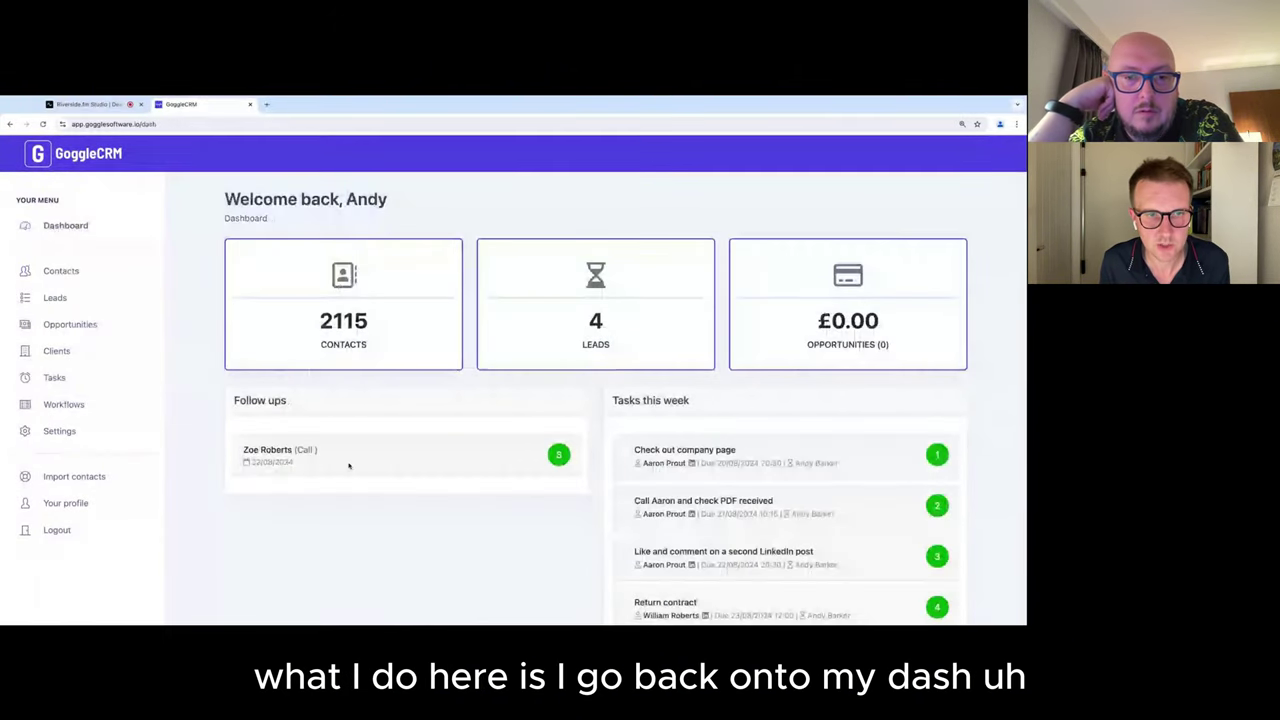
left_click_drag(232, 400, 289, 402)
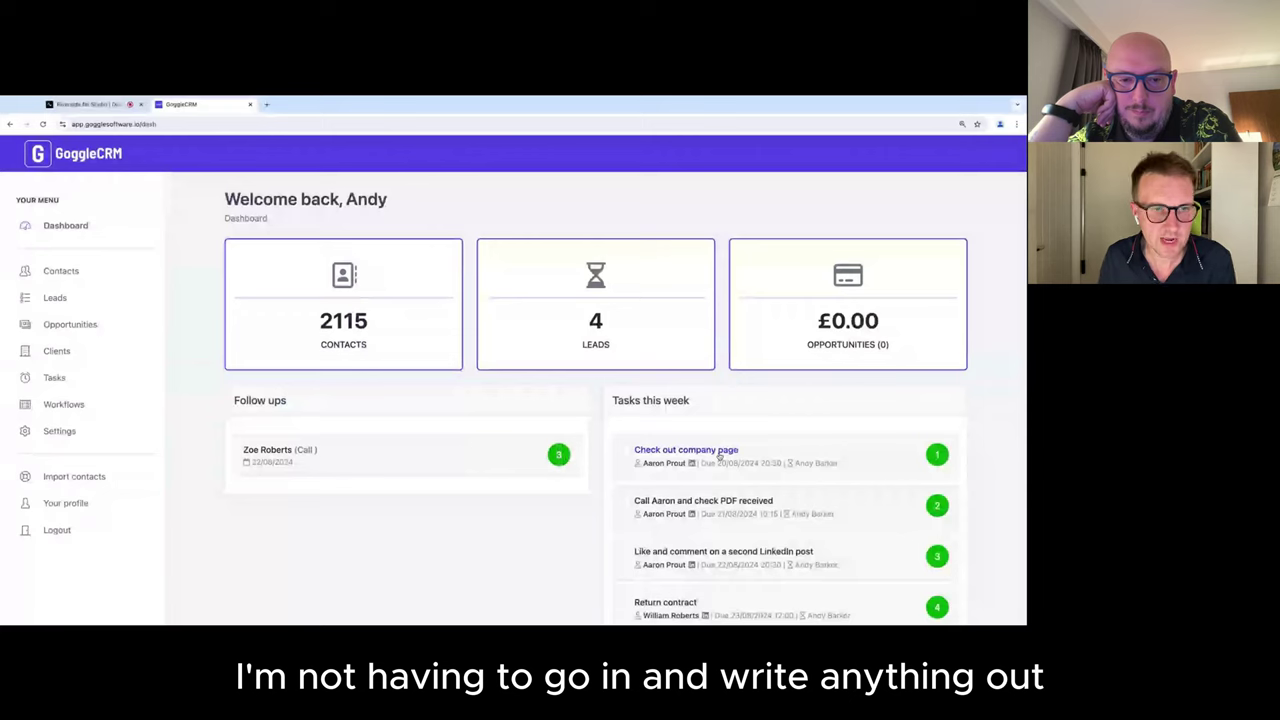
Step: Set a follow-up in 1 day without a note for the Minsait lead and return to the dashboard
left_click(258, 452)
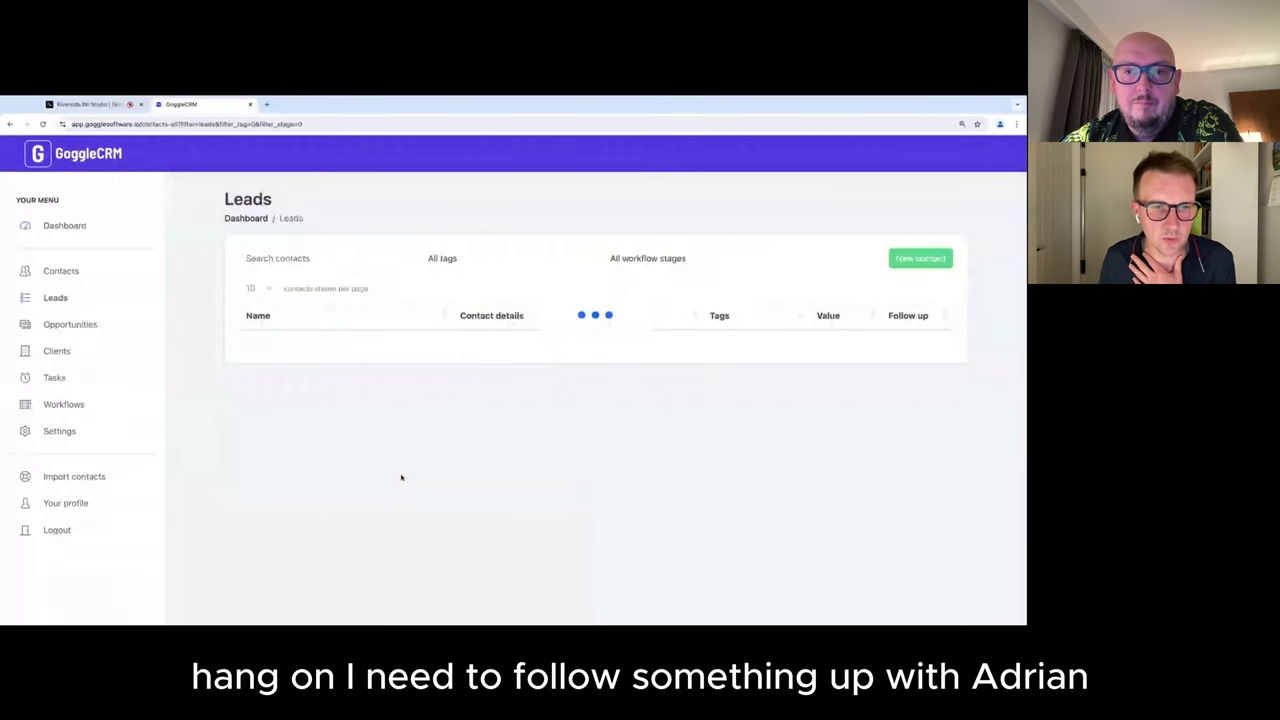
left_click(281, 449)
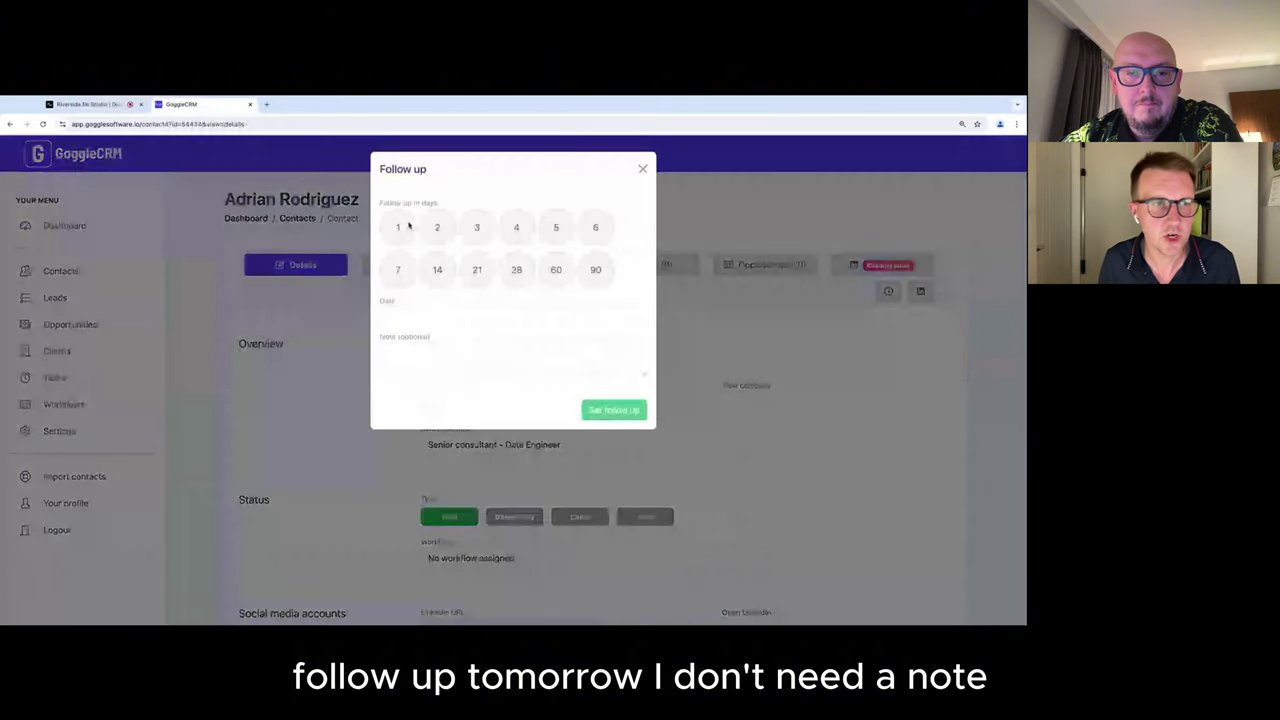
left_click(398, 227)
left_click(614, 410)
left_click(65, 225)
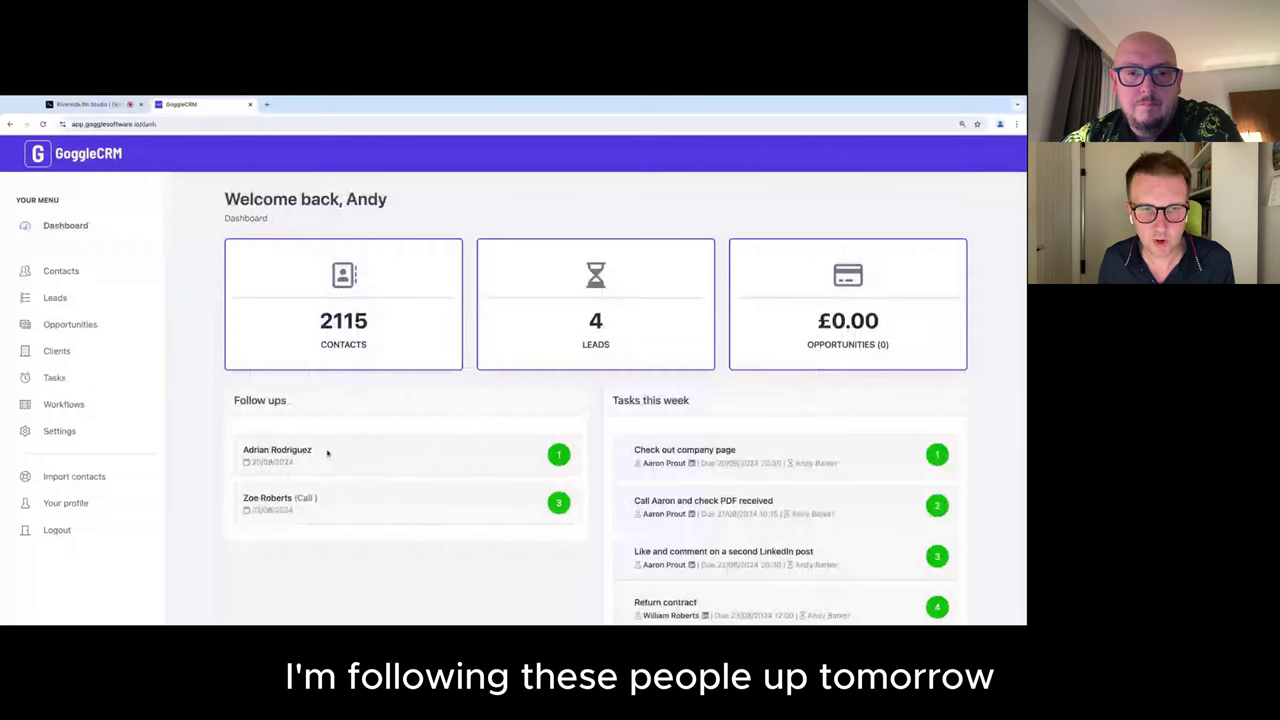
Step: Open the Minsait lead from the dashboard's follow-ups, cancel its follow-up and return to the dashboard
left_click(270, 453)
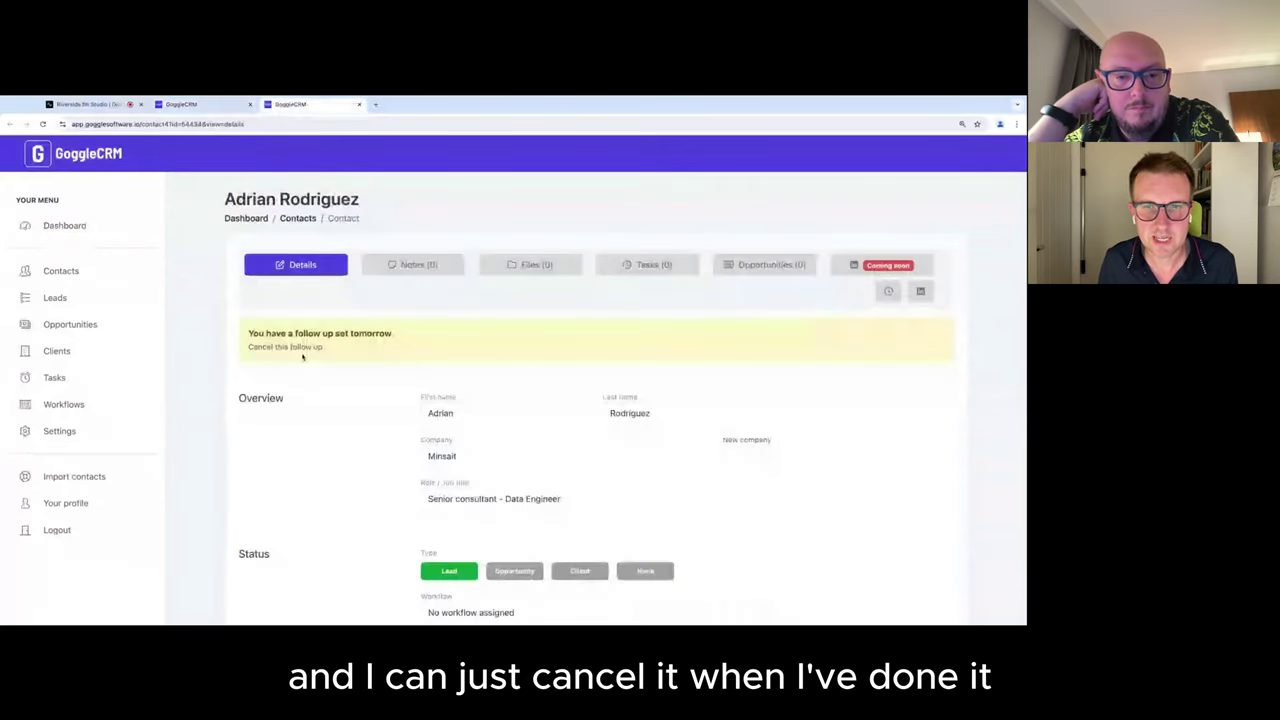
left_click(306, 347)
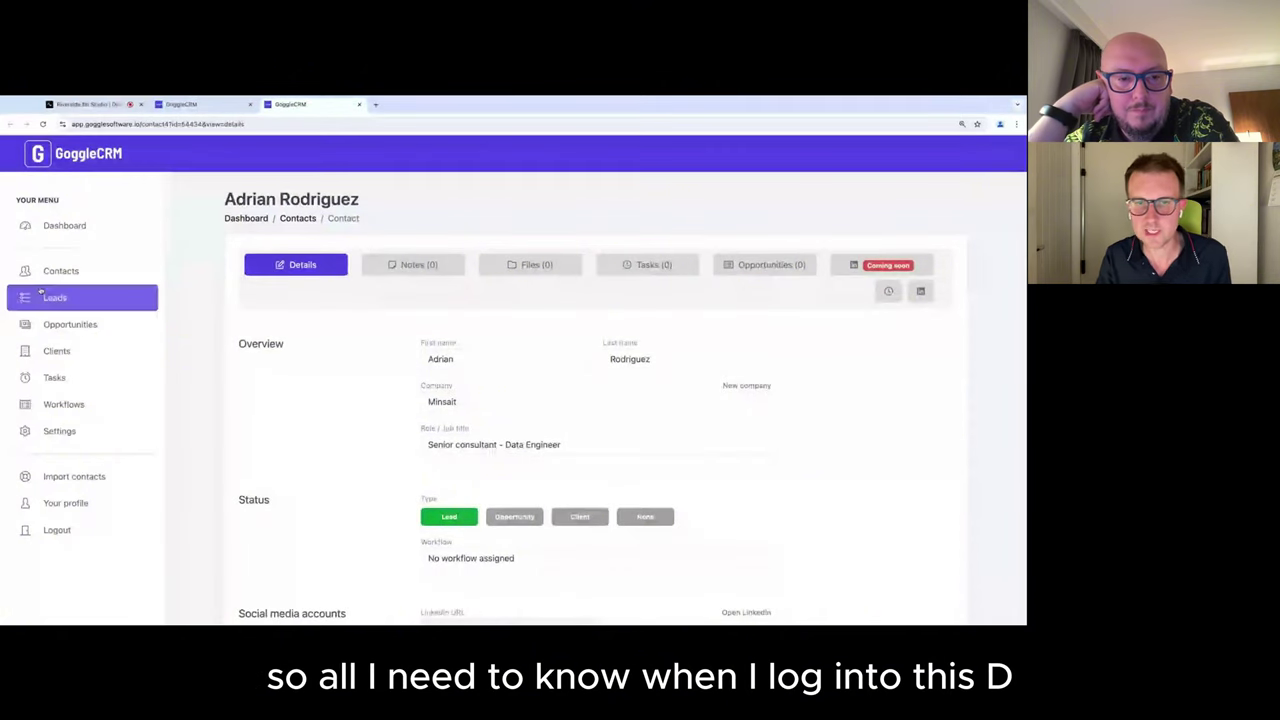
left_click(66, 228)
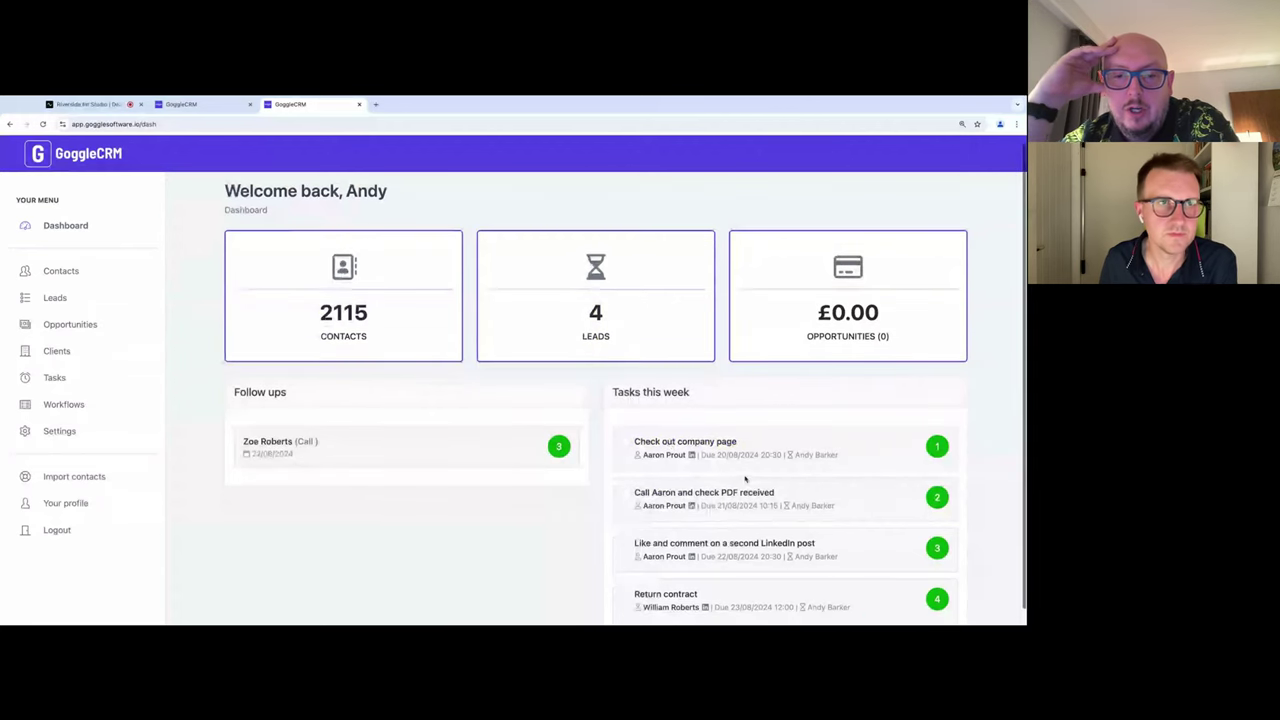
Step: Review the contact's LinkedIn posts from the "Like and comment on a second LinkedIn post" task and mark that task complete
scroll(744, 479, "down", 1)
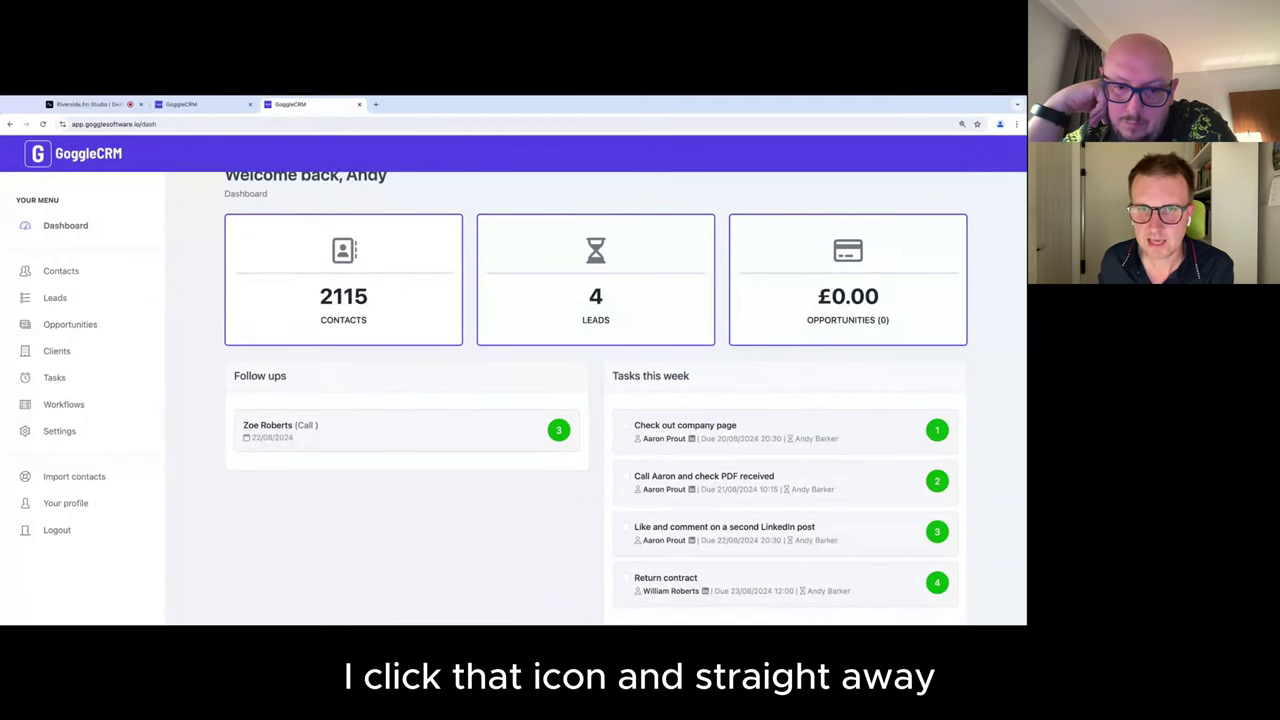
left_click(691, 541)
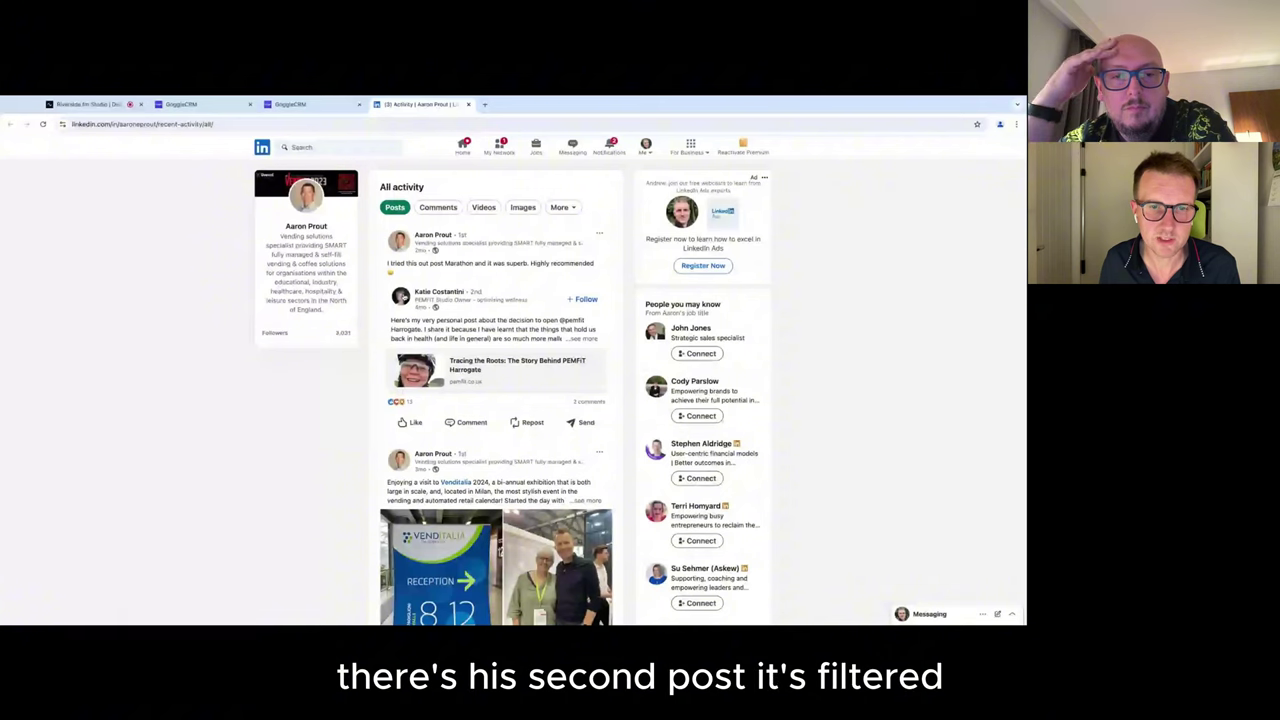
scroll(424, 357, "down", 3)
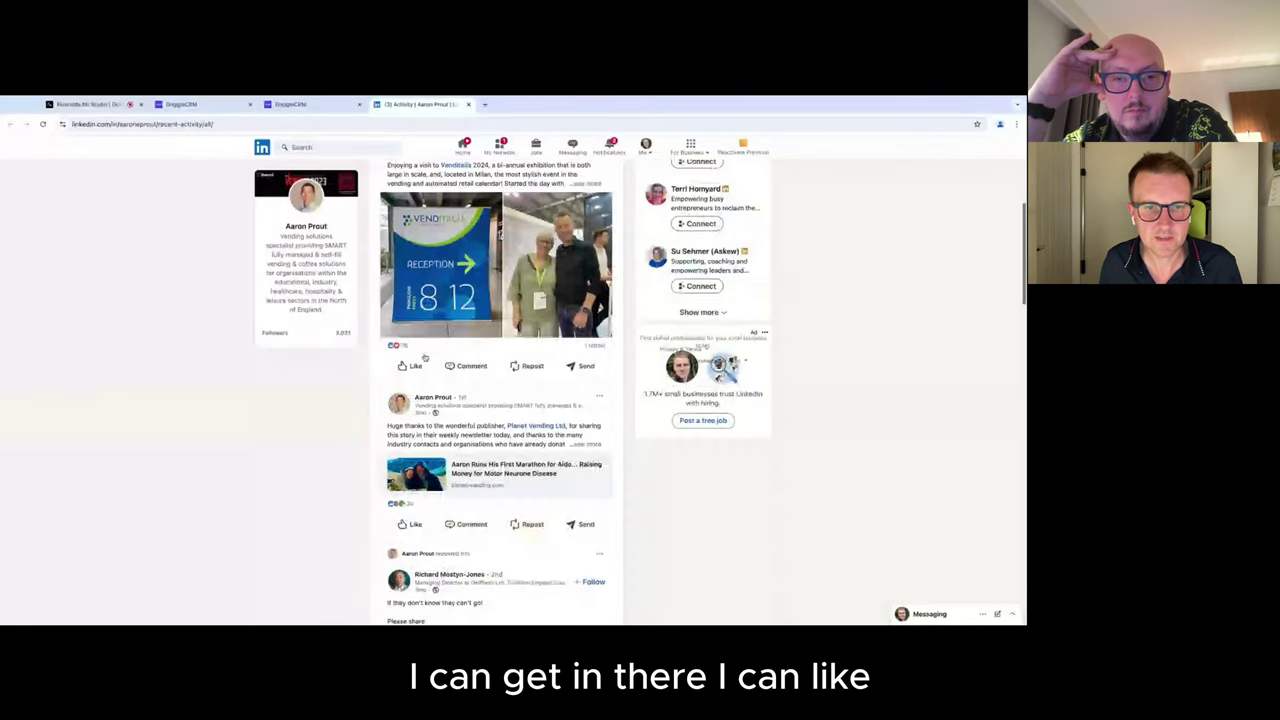
scroll(424, 357, "up", 3)
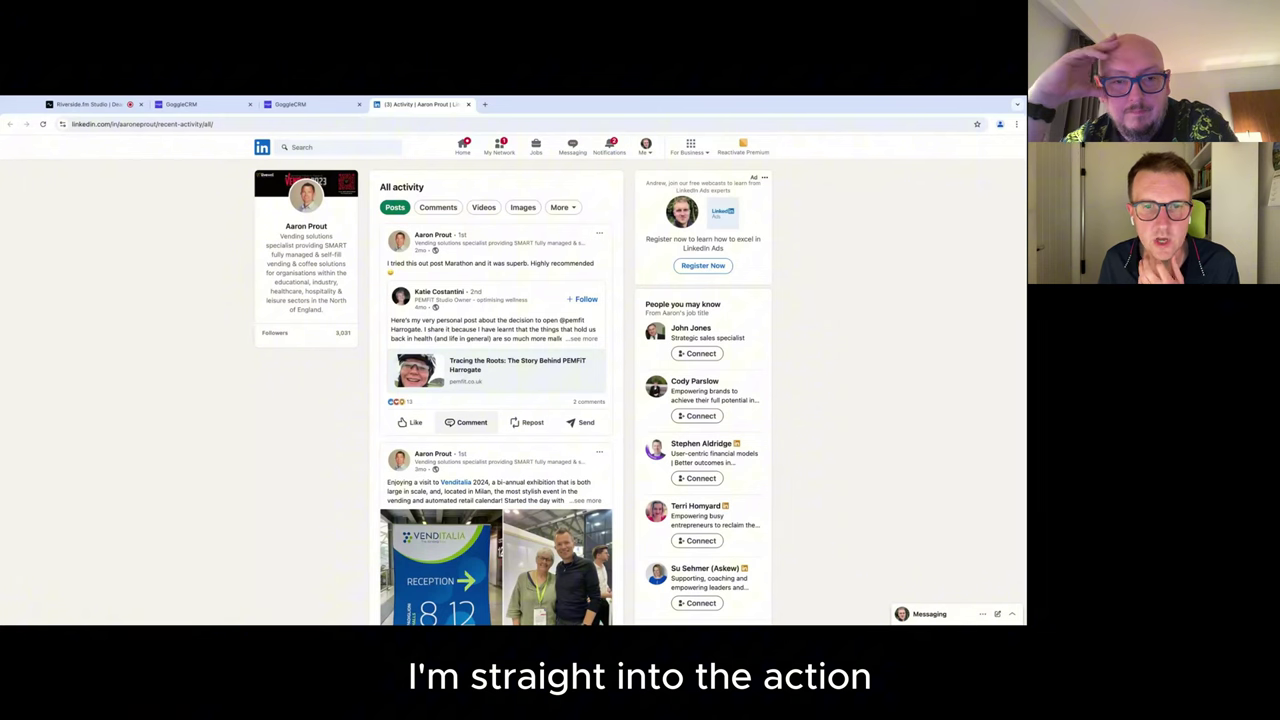
scroll(460, 143, "down", 1)
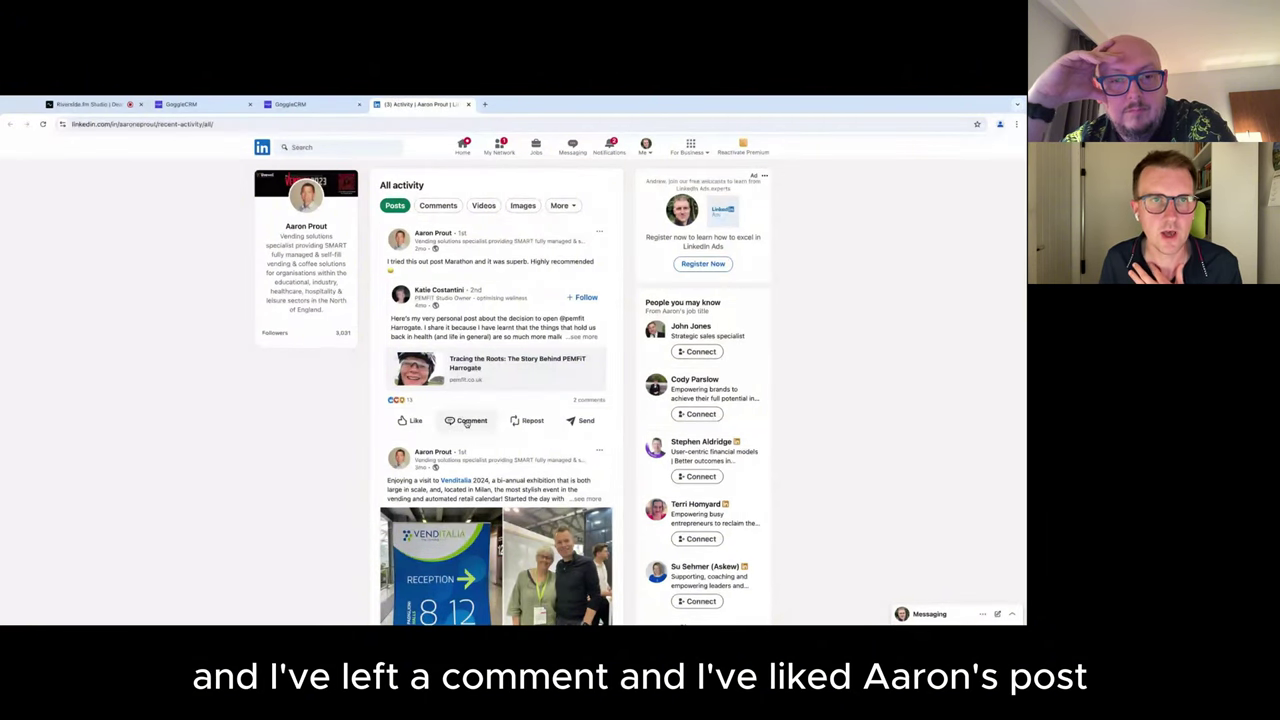
left_click(468, 104)
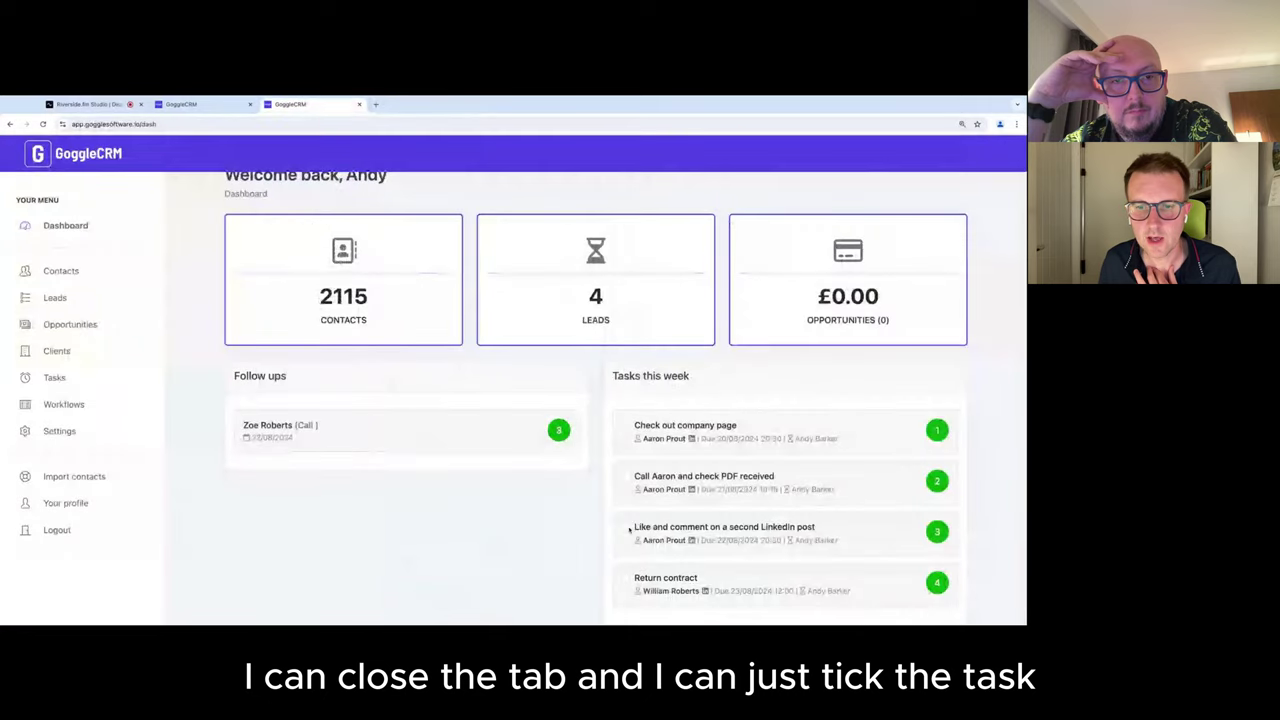
left_click(626, 527)
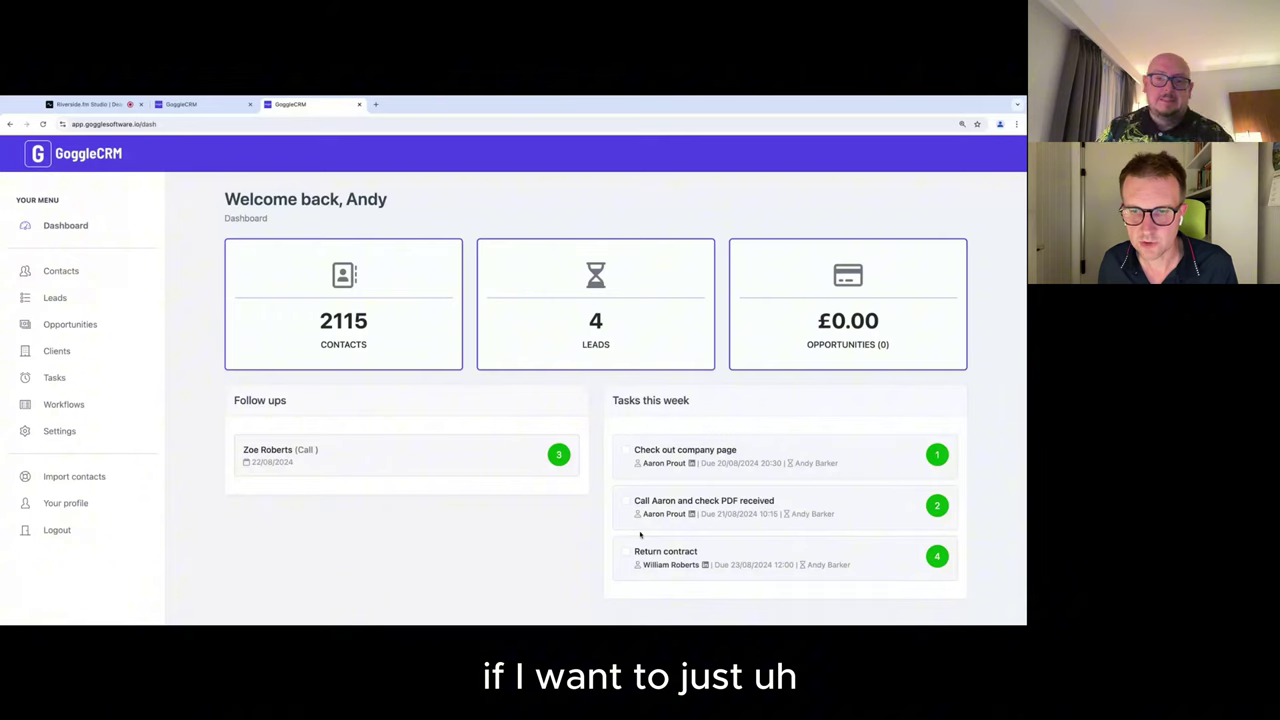
Step: Check the LinkedIn activity linked to the "Return contract" and PDF check call tasks, and mark both tasks complete
left_click(705, 566)
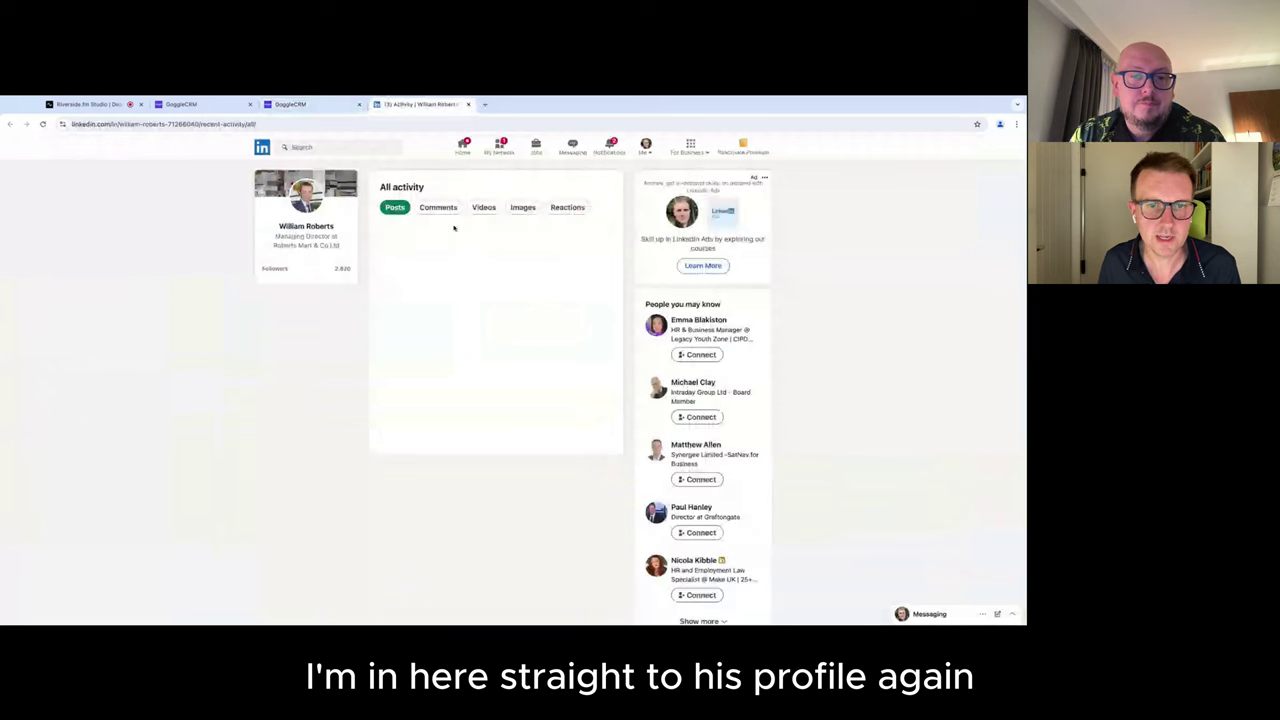
scroll(445, 285, "down", 3)
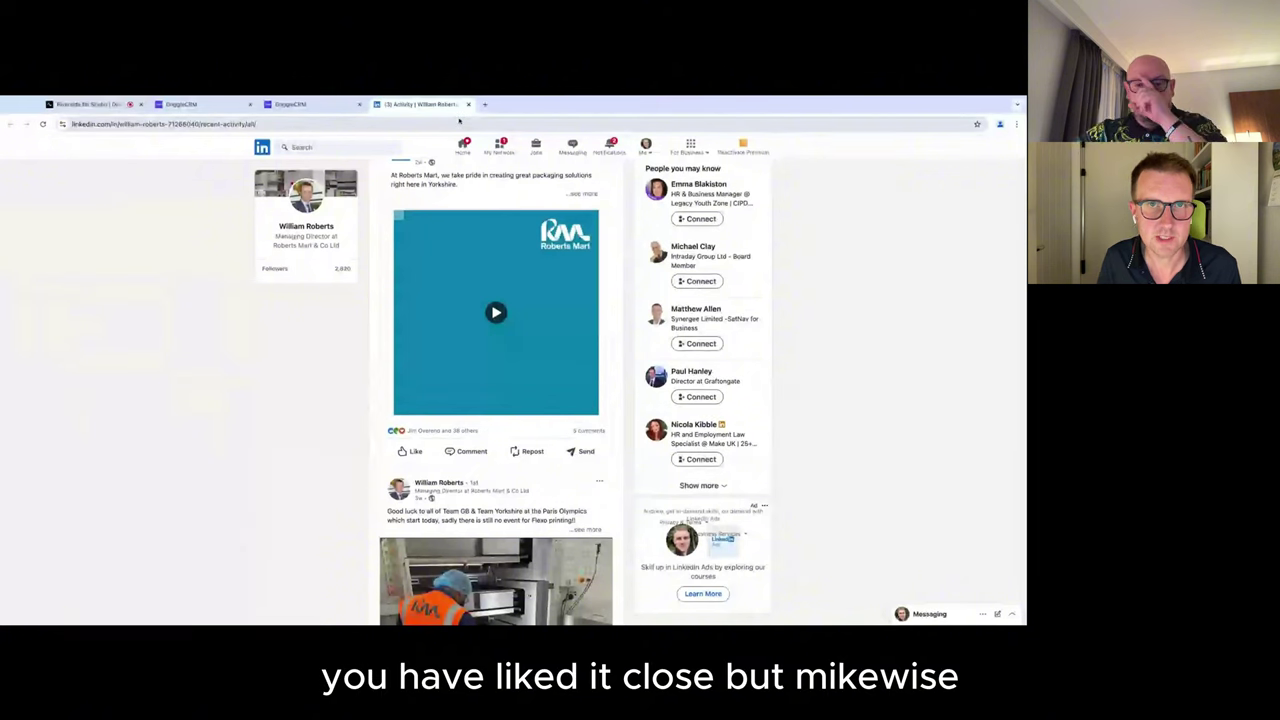
left_click(471, 105)
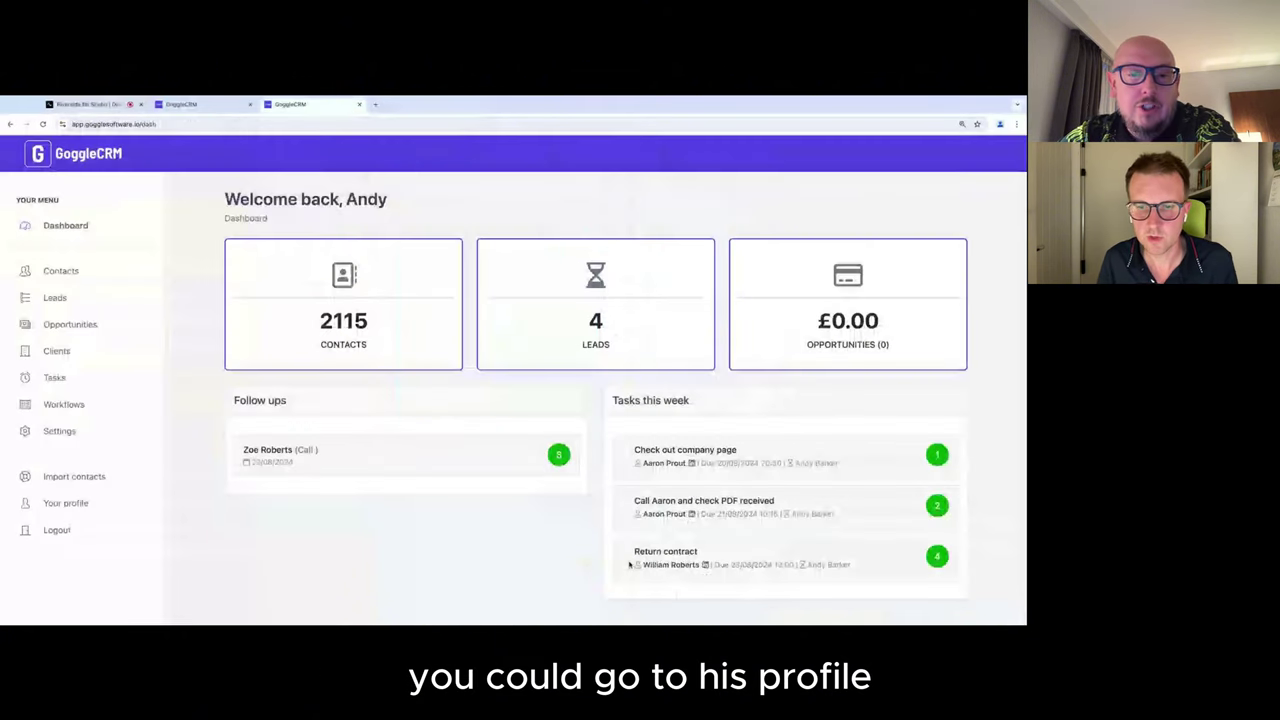
left_click(674, 503)
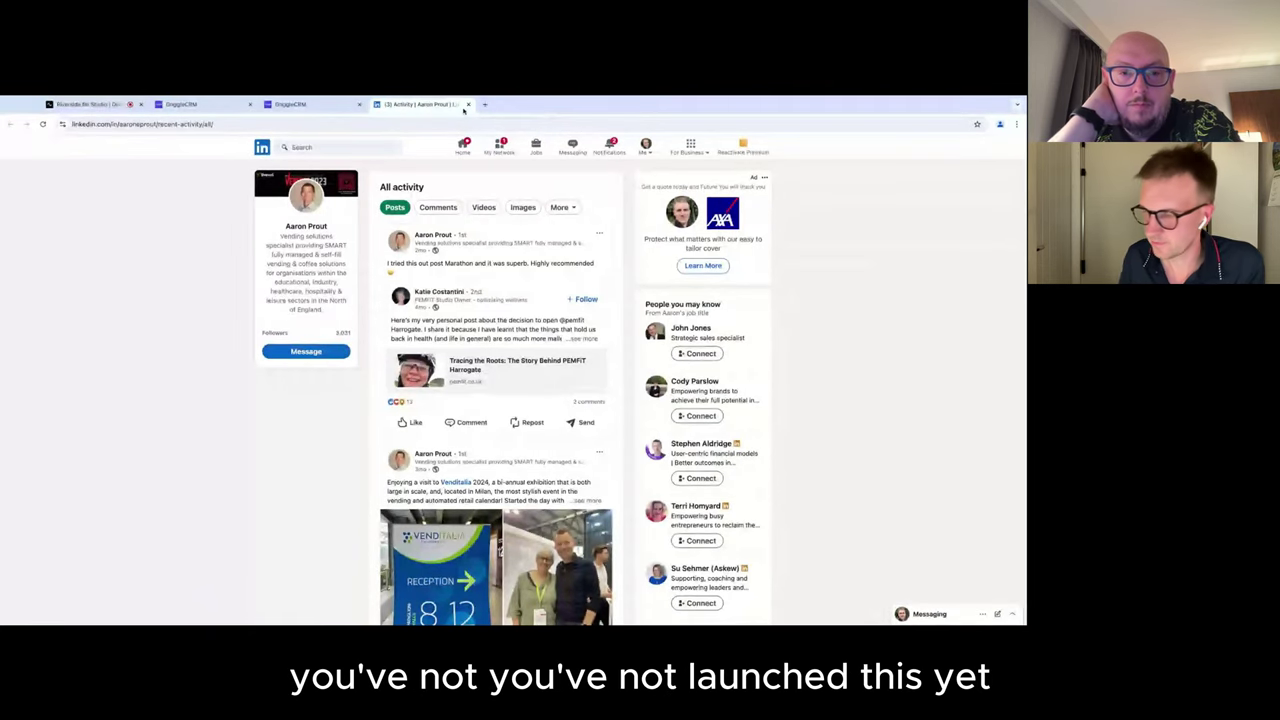
left_click(467, 104)
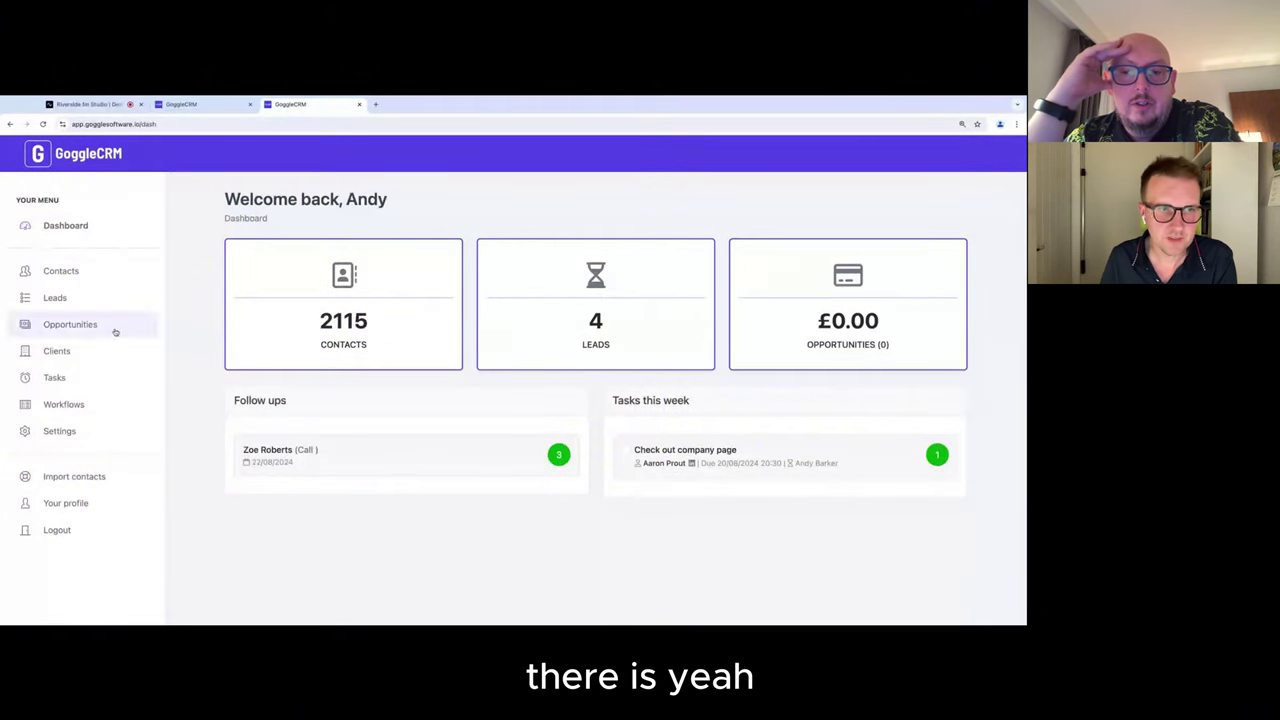
Step: Look over the Livewell Vending lead's details and its open and completed tasks, returning to the dashboard in between and ending on the leads list
left_click(68, 300)
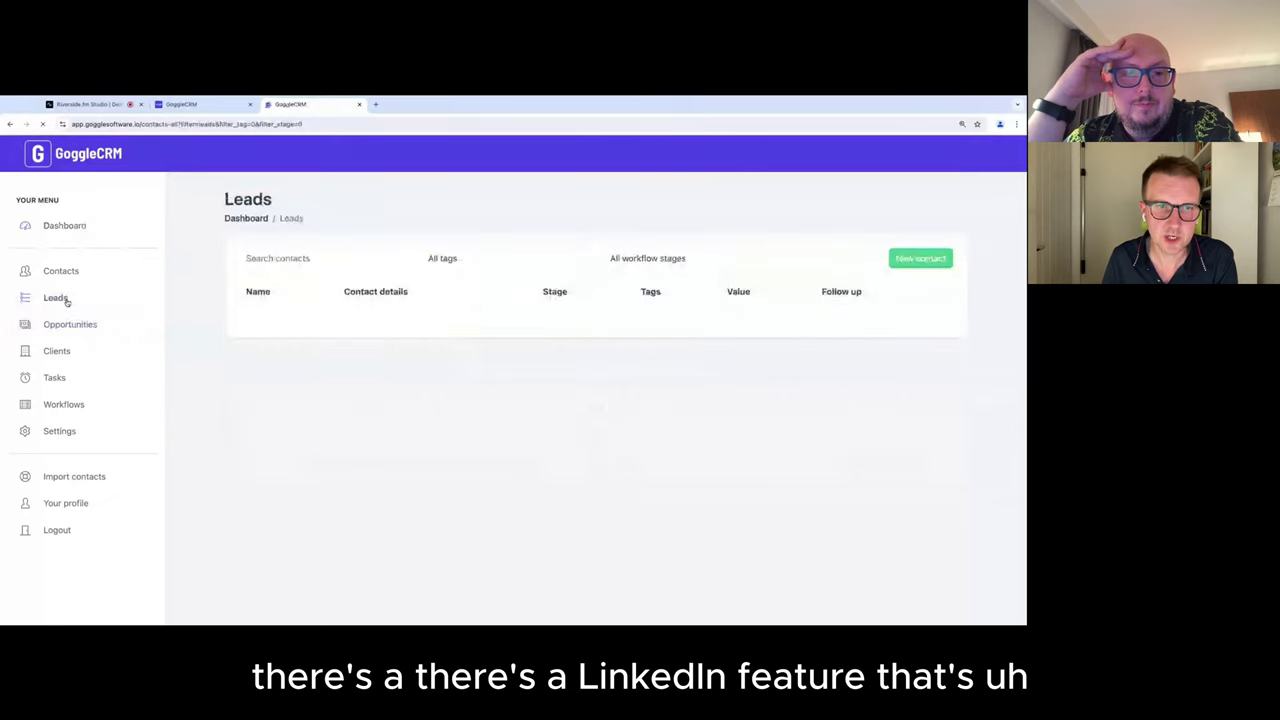
left_click(265, 339)
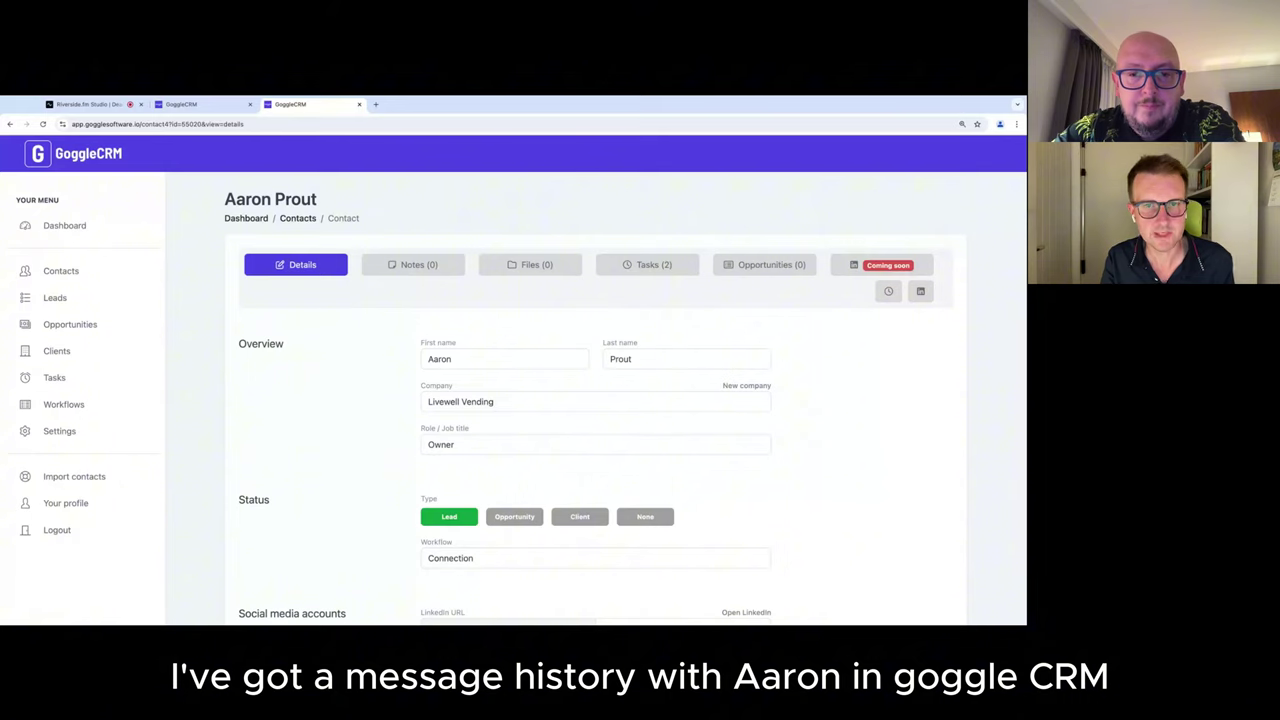
left_click(84, 228)
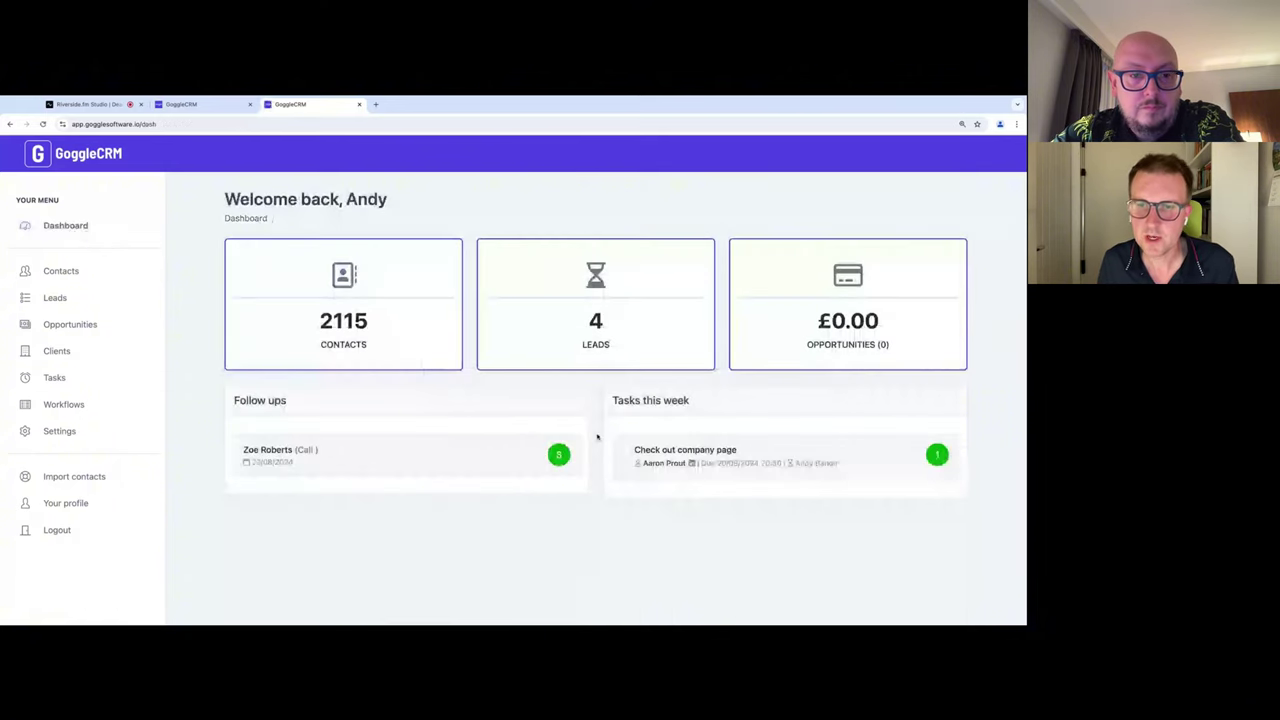
left_click(677, 466)
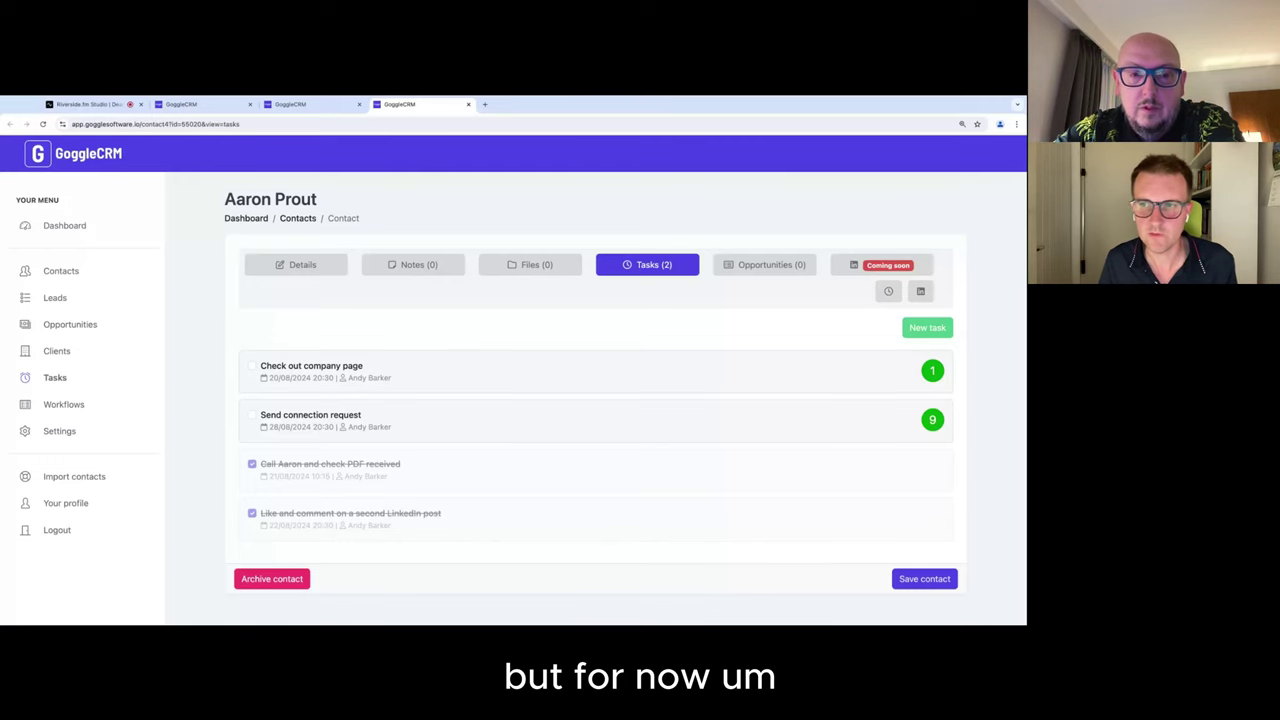
left_click(255, 220)
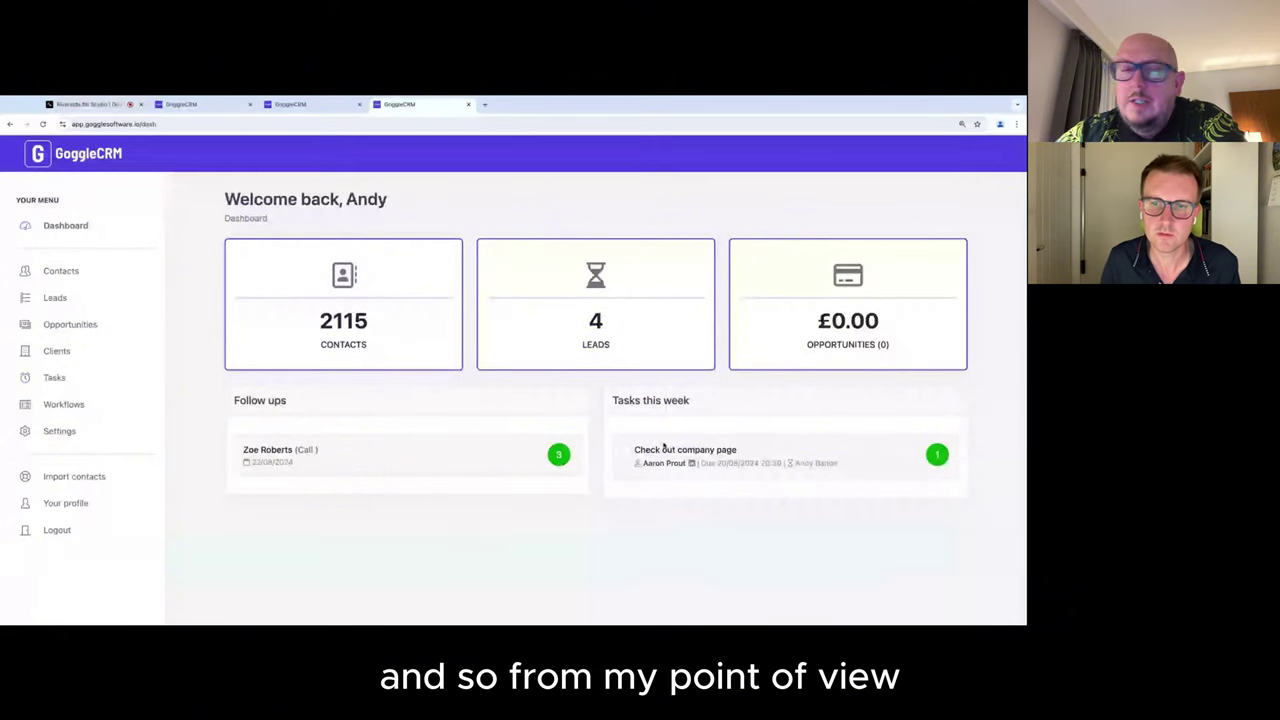
left_click(664, 450)
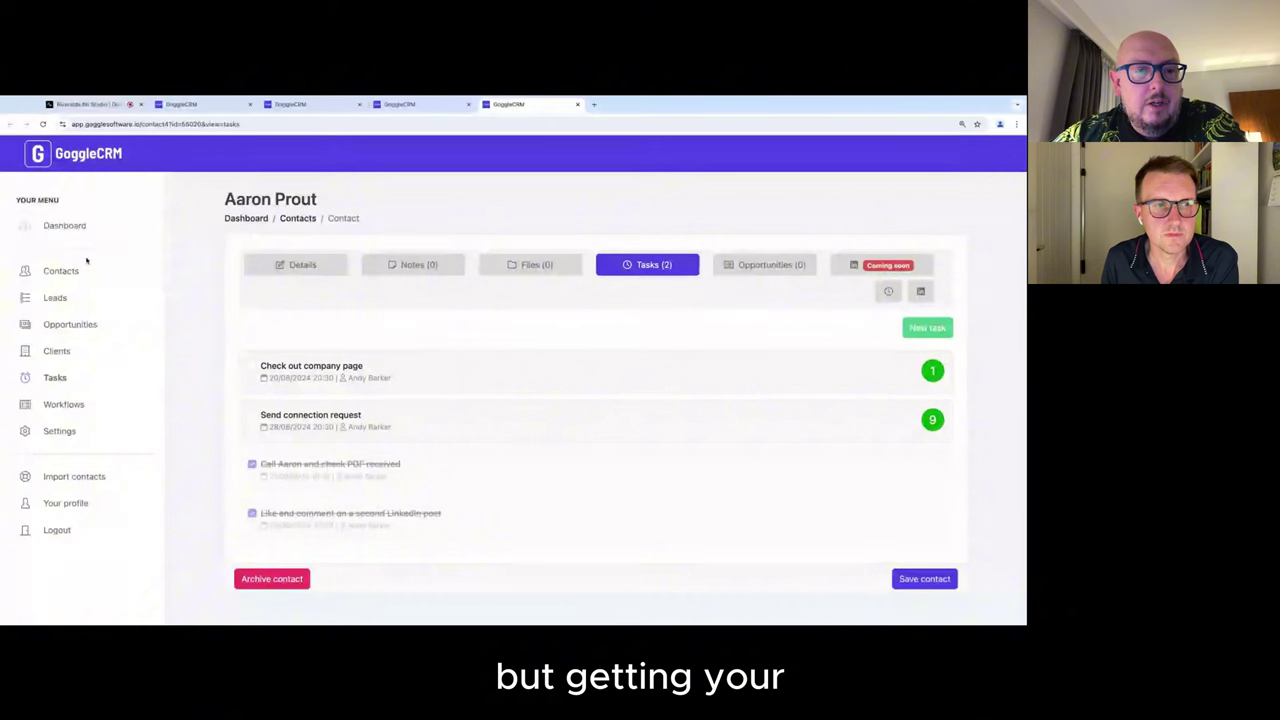
left_click(71, 298)
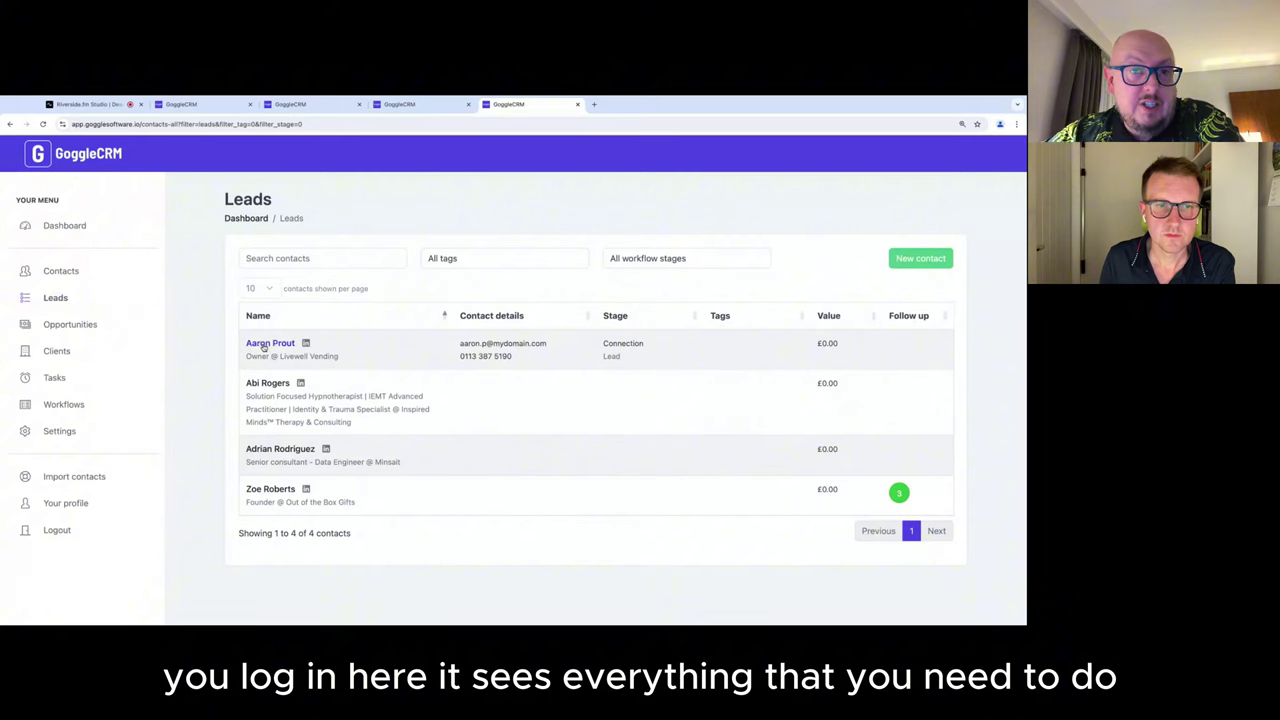
Step: Return to the dashboard, then open the Lead workflow and look over its preset tasks for each stage
left_click(64, 225)
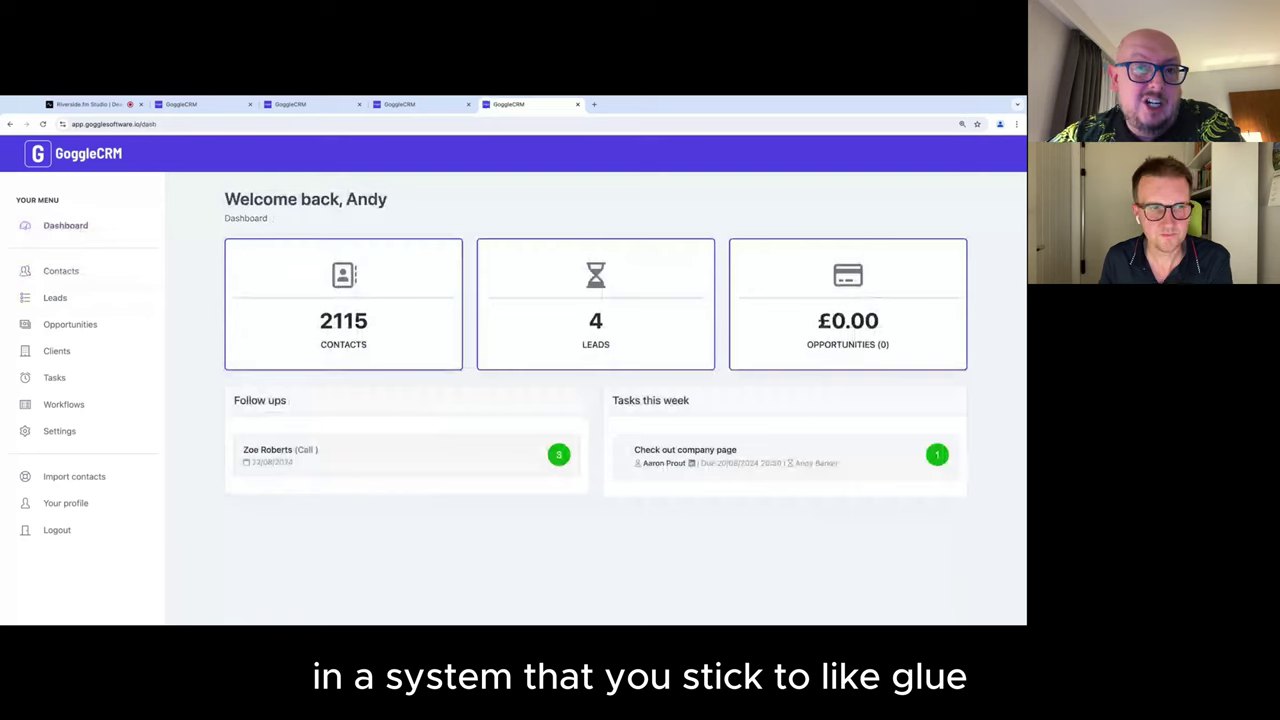
left_click(110, 404)
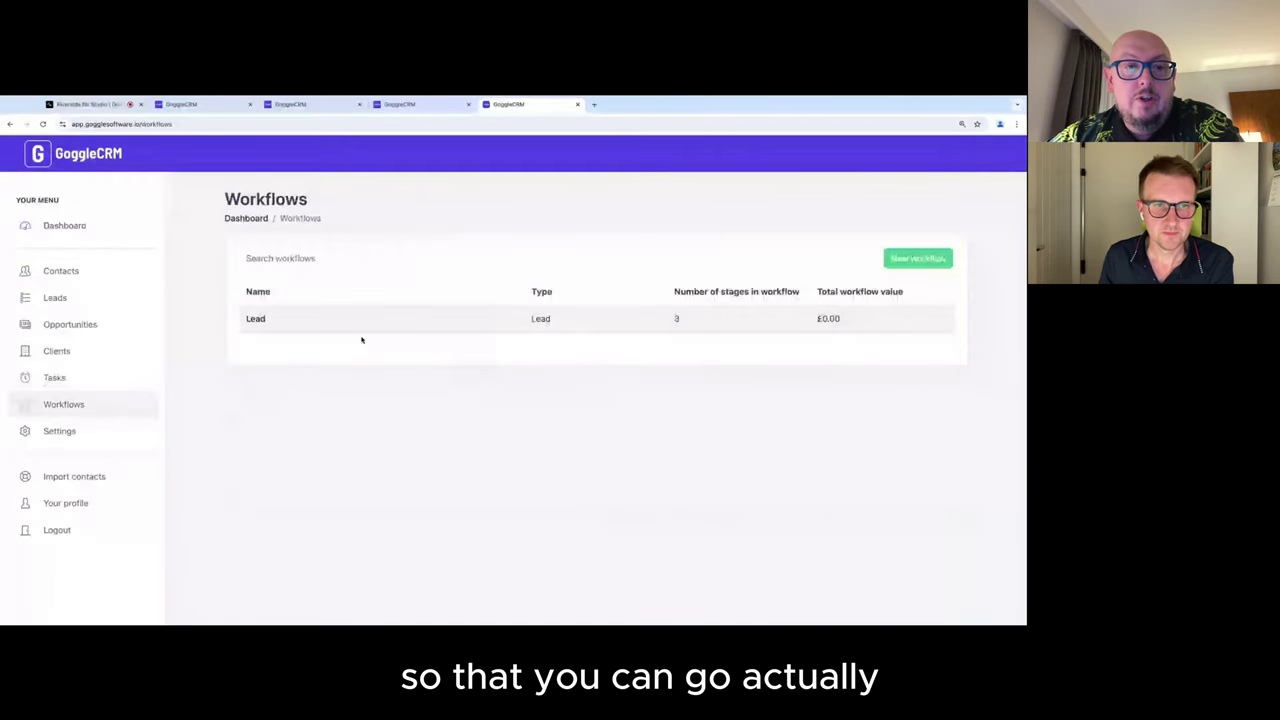
left_click(255, 318)
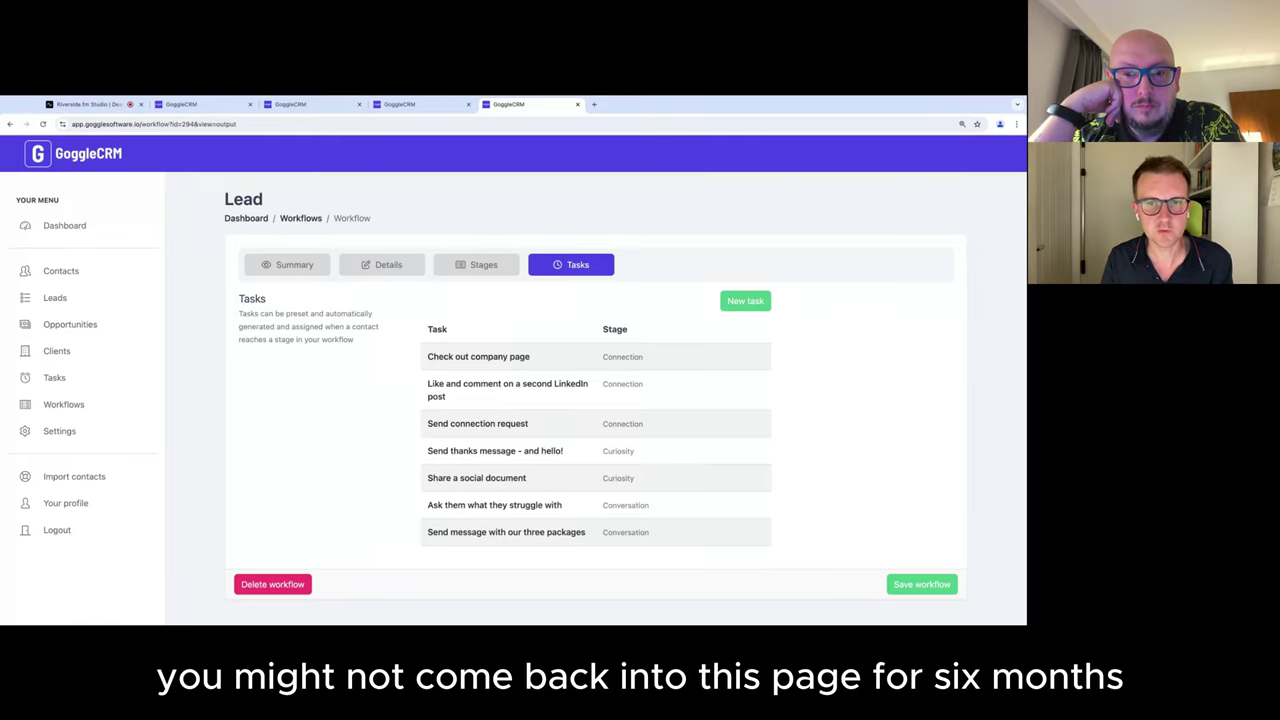
Step: Open the Livewell Vending lead, move its workflow stage to Curiosity and accept the workflow change
left_click(105, 302)
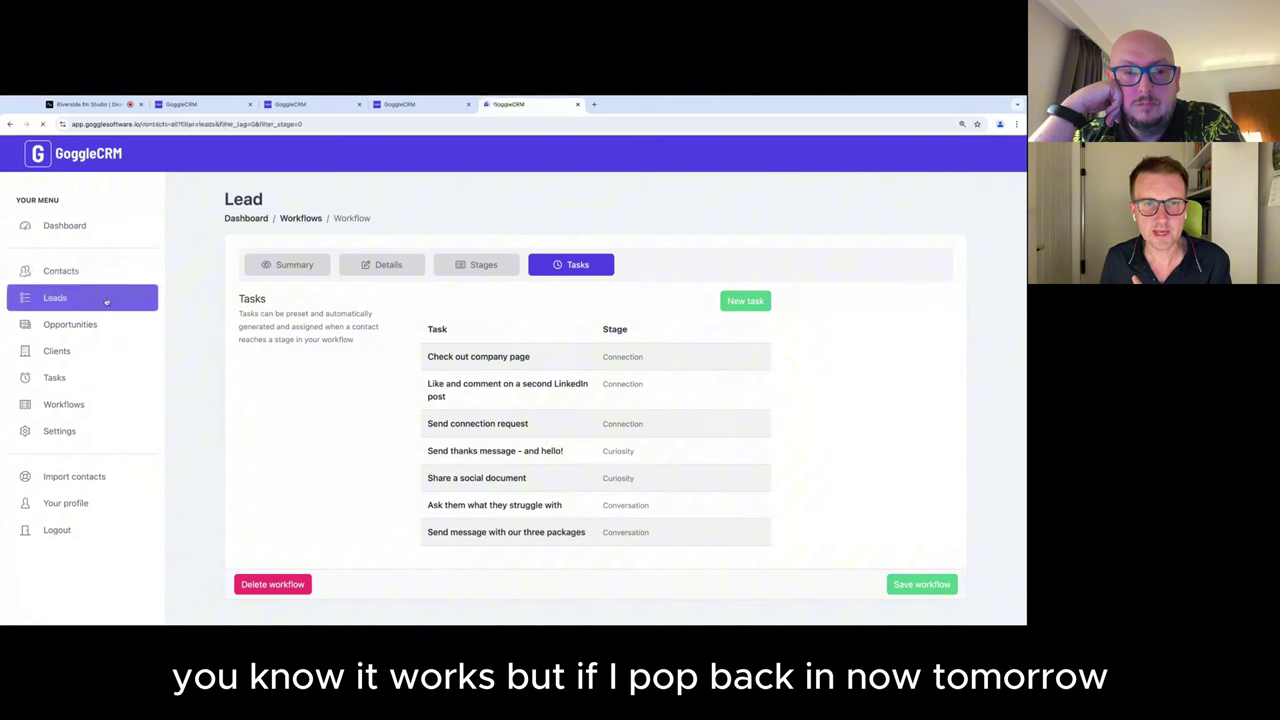
left_click(355, 368)
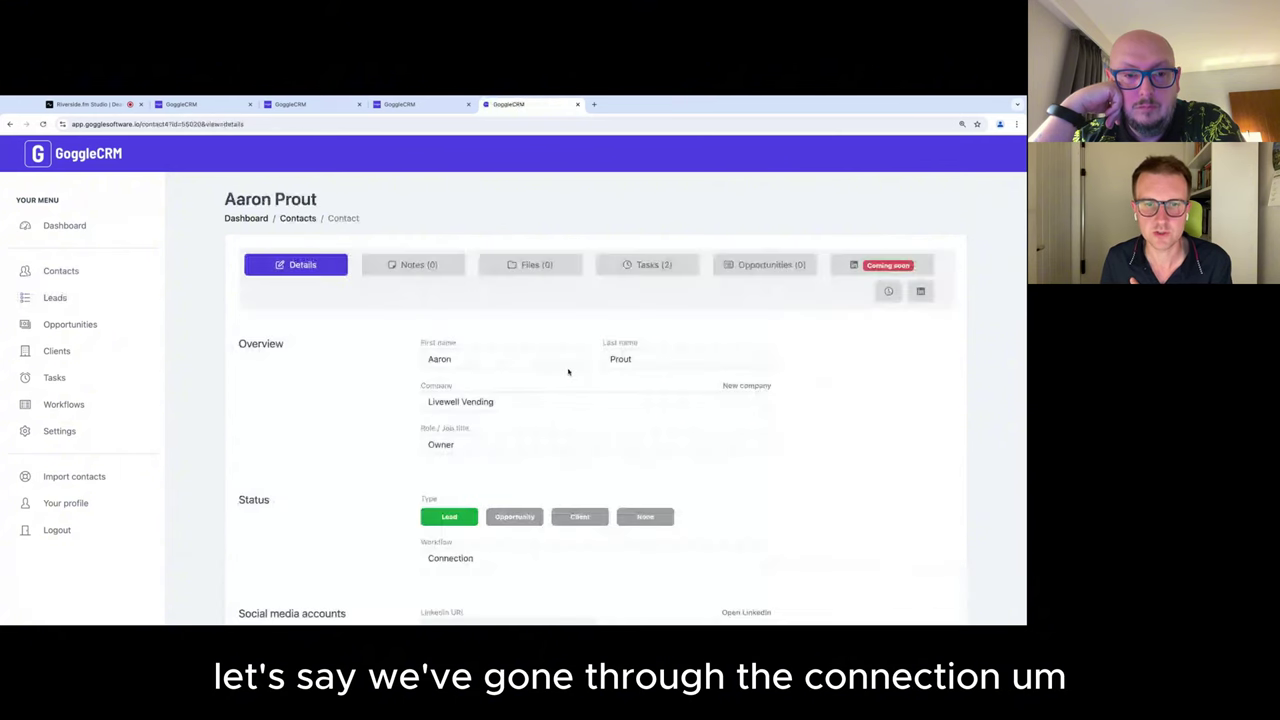
scroll(474, 460, "down", 2)
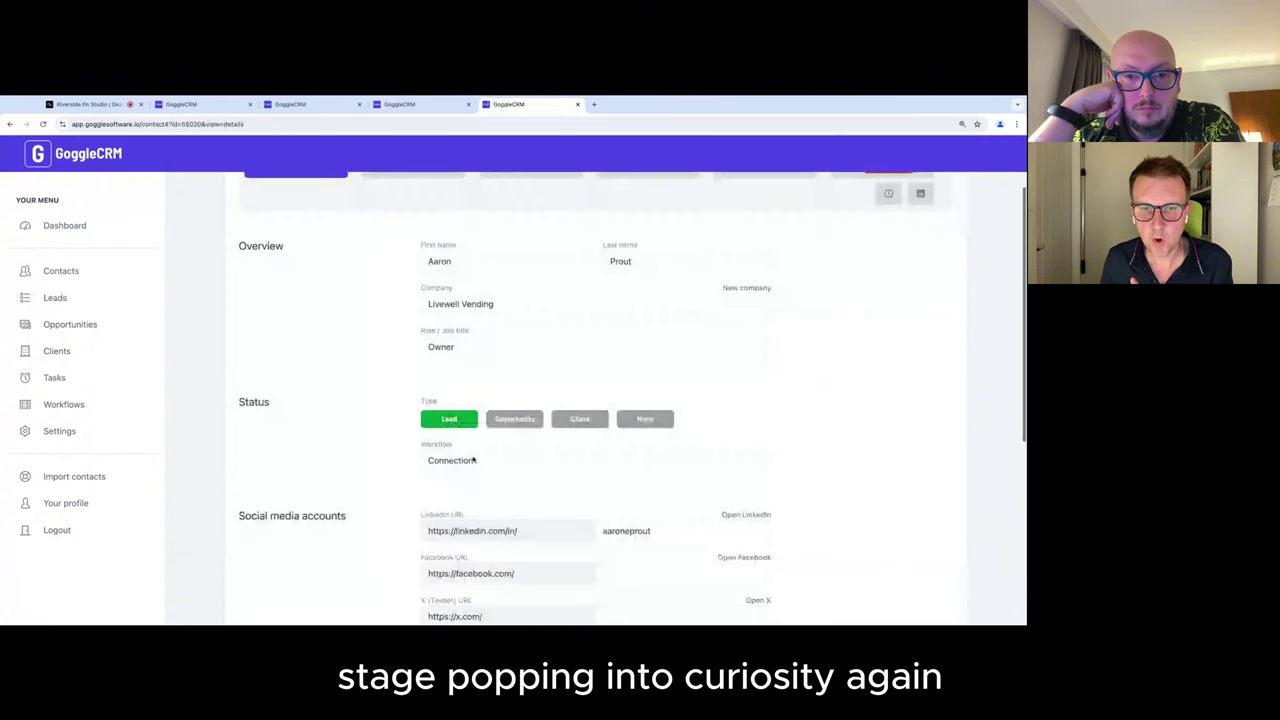
left_click(474, 460)
left_click(474, 440)
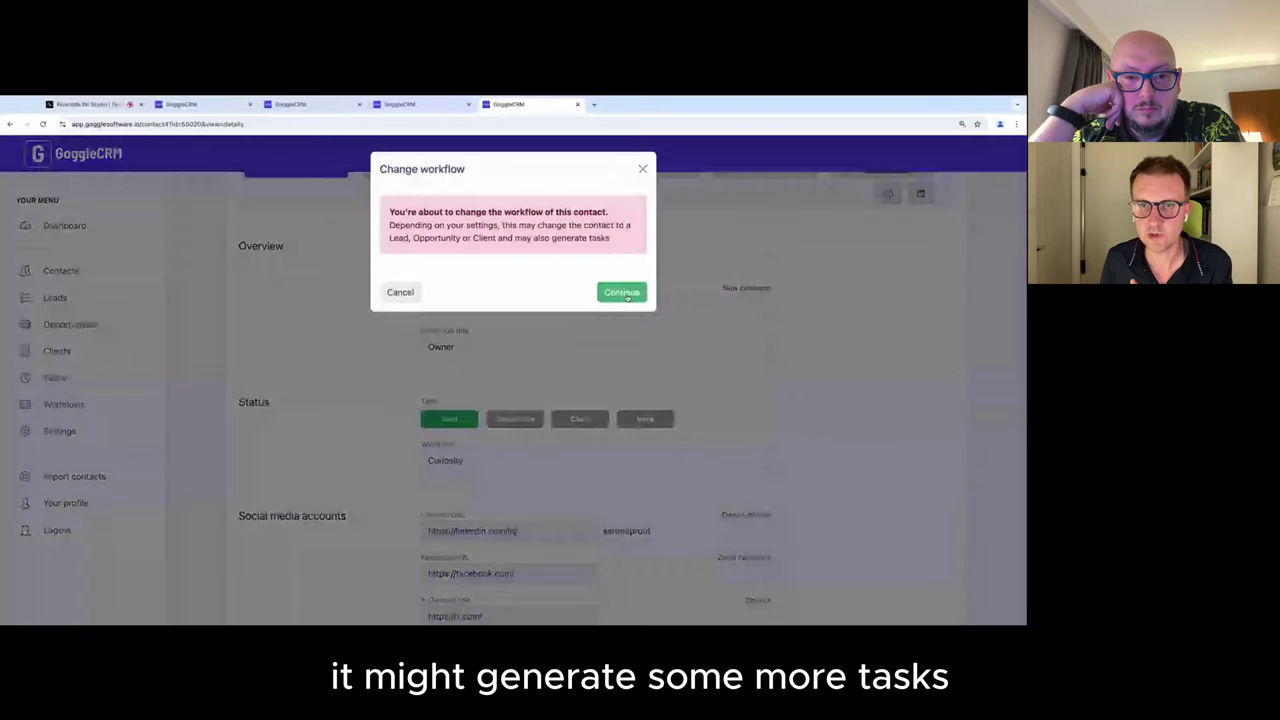
left_click(640, 290)
scroll(644, 289, "up", 1)
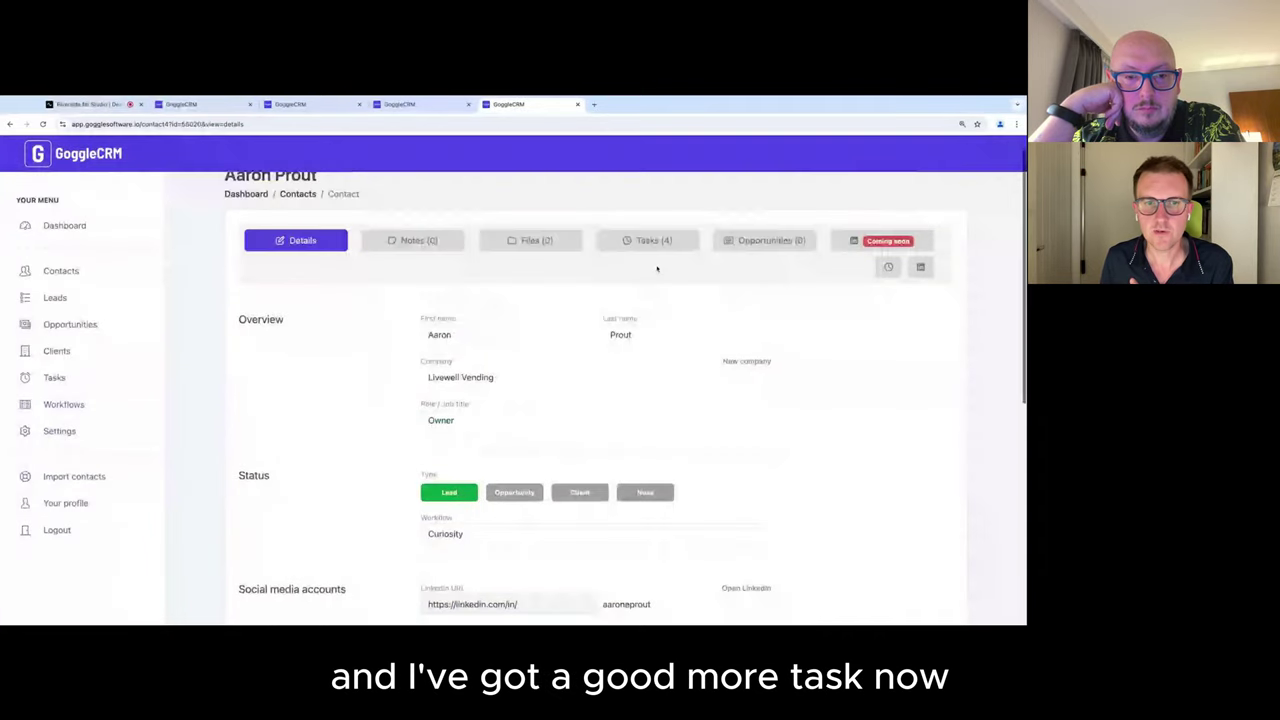
Step: Review the Livewell Vending lead's task list and details, then check this week's tasks on the dashboard
left_click(652, 242)
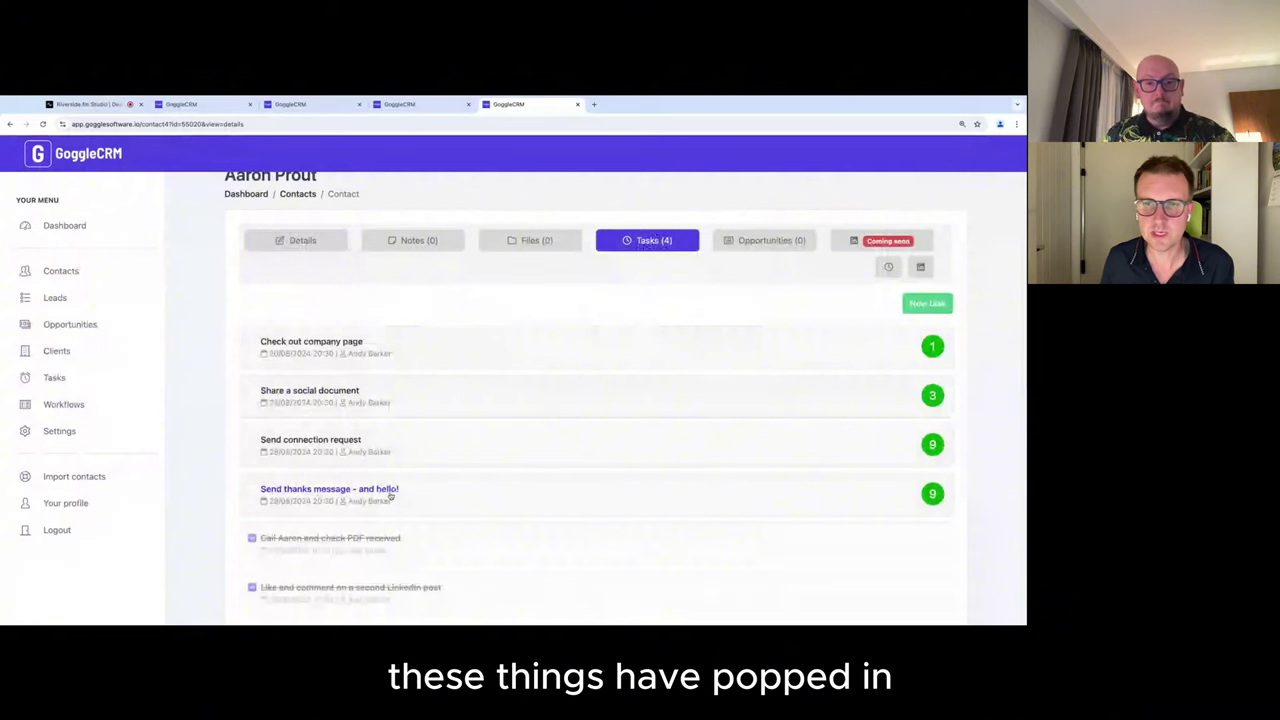
scroll(529, 310, "up", 1)
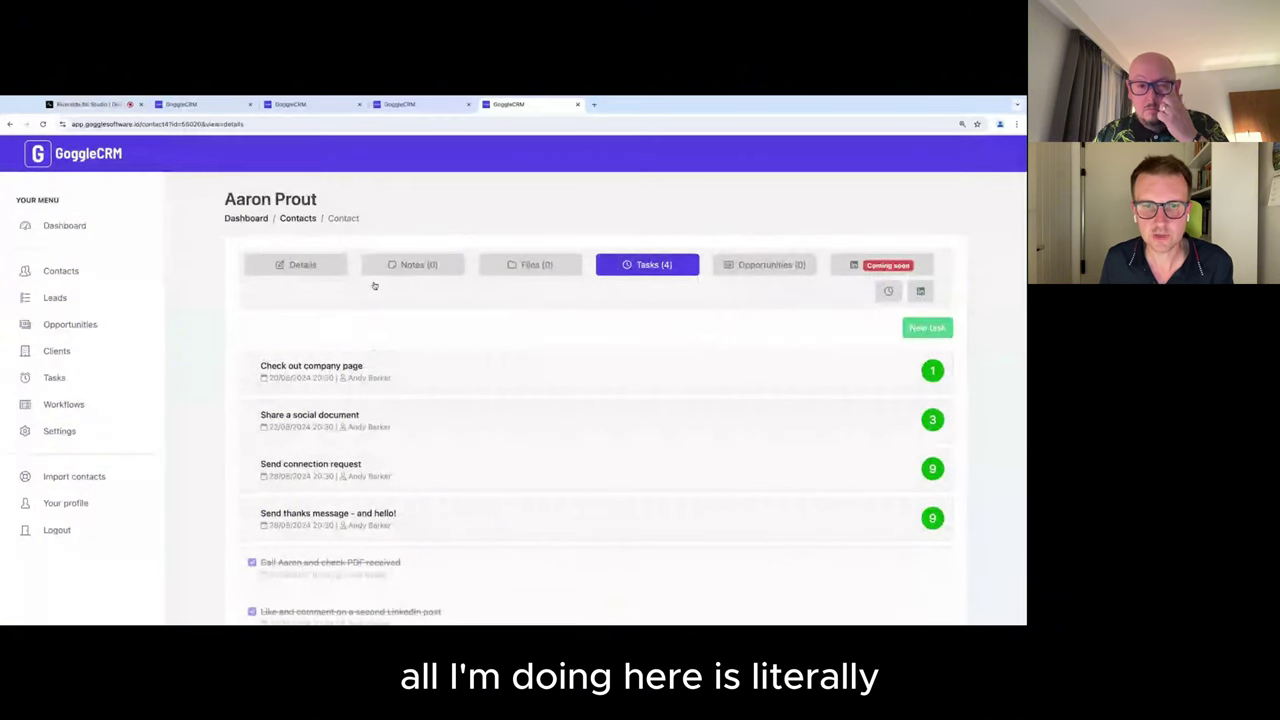
left_click(296, 265)
scroll(489, 448, "down", 2)
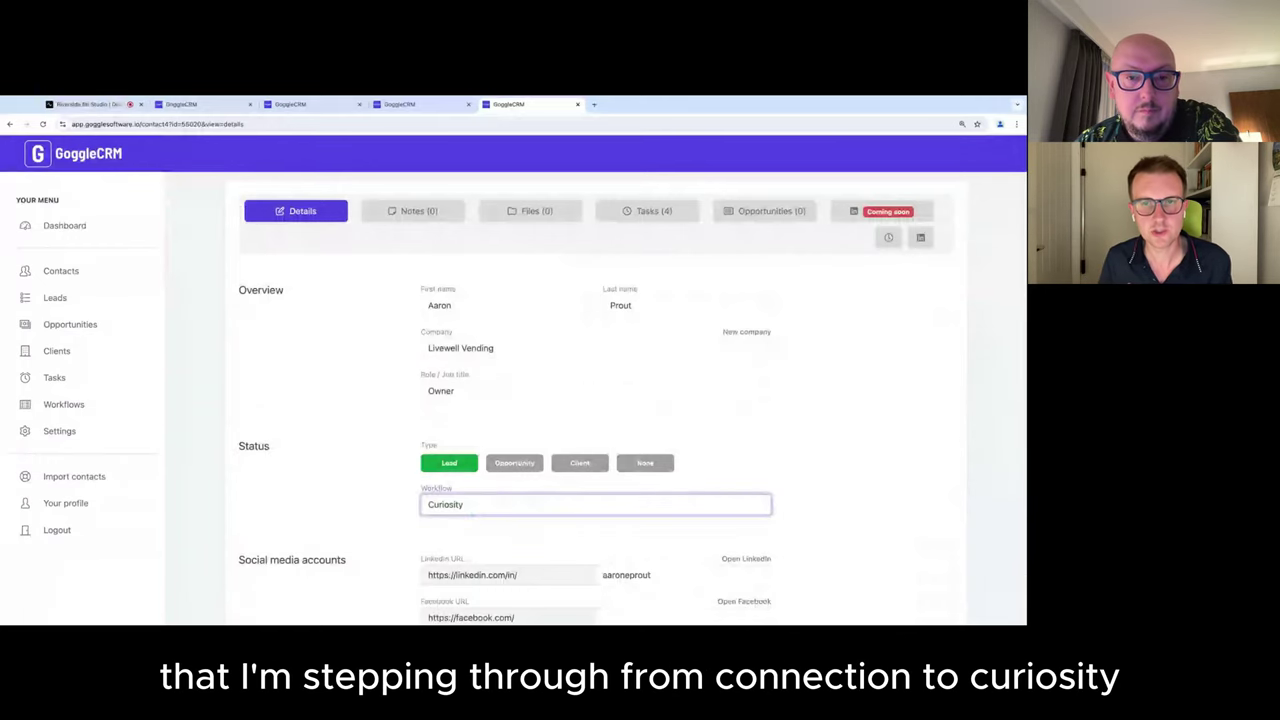
left_click(647, 211)
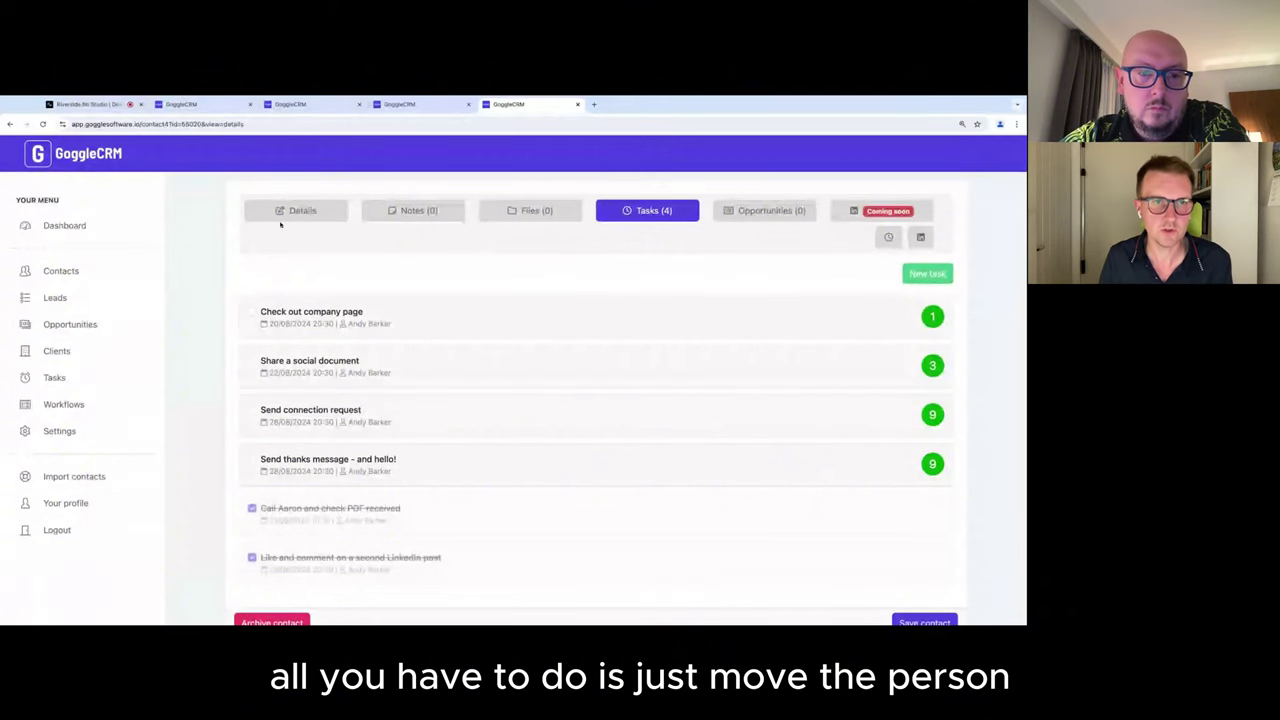
left_click(295, 213)
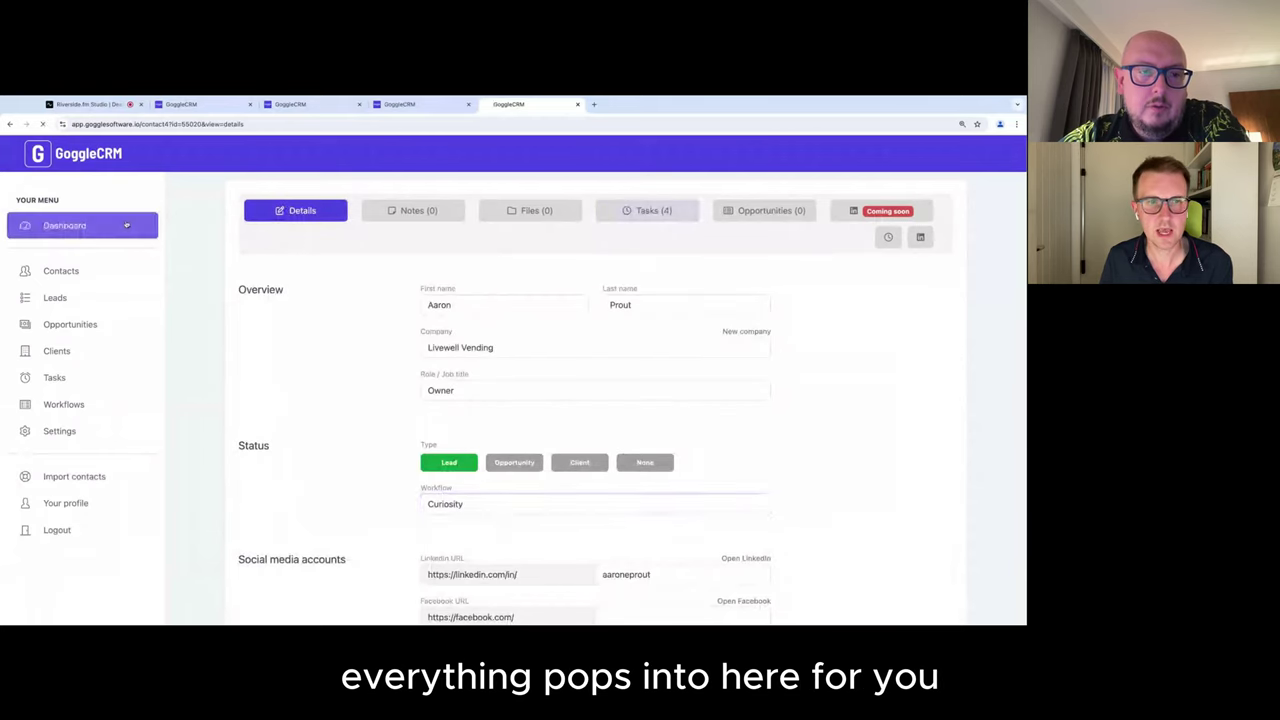
left_click(64, 225)
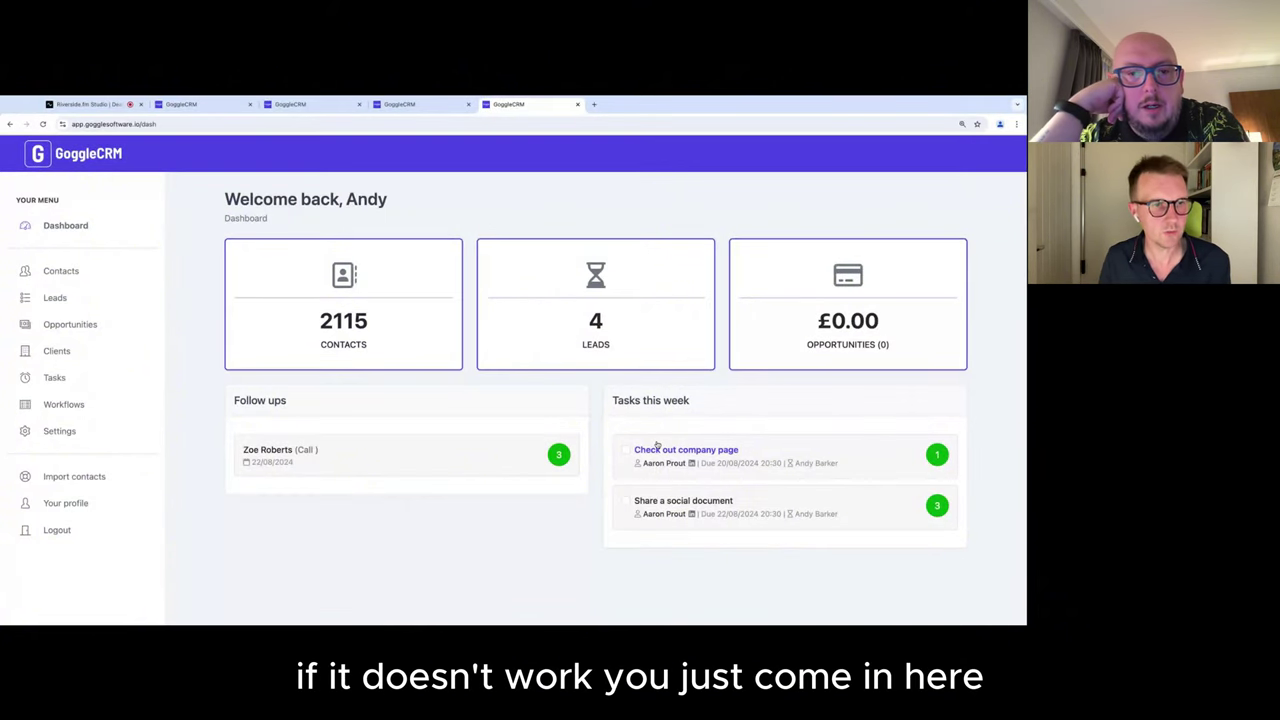
Step: Reopen the Lead workflow to inspect its task list, and go back to the dashboard
left_click(140, 404)
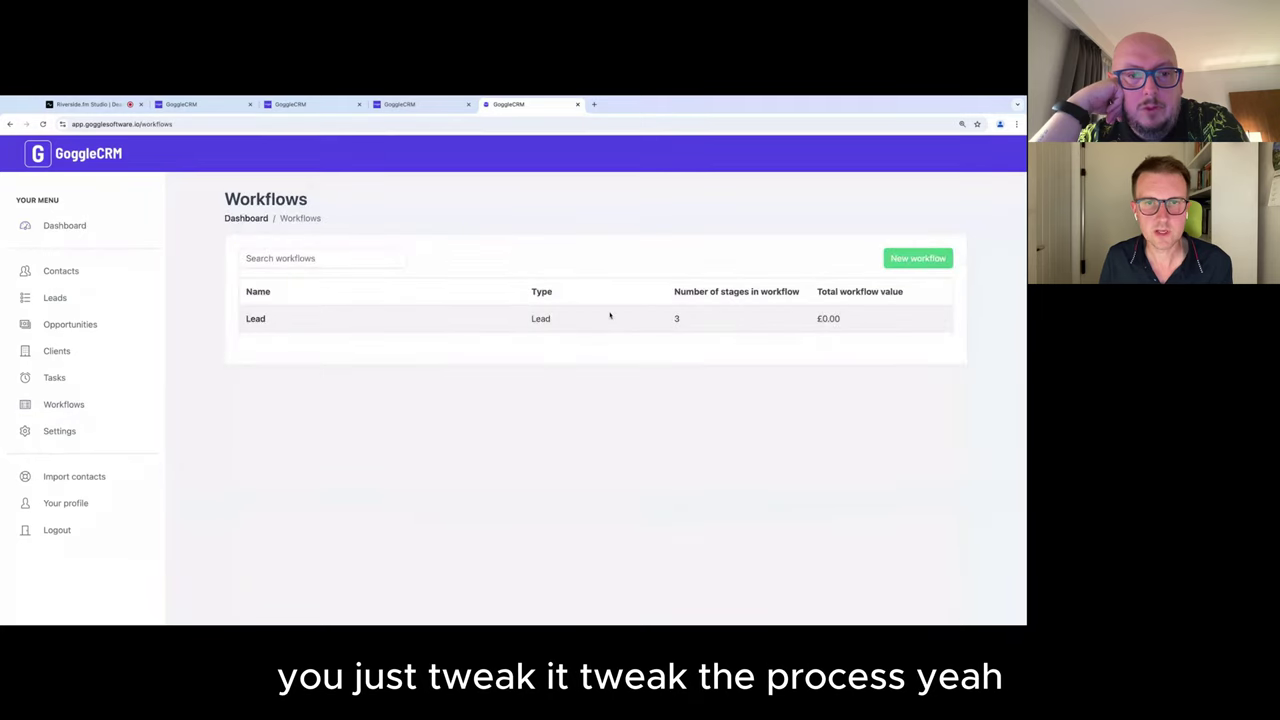
left_click(245, 319)
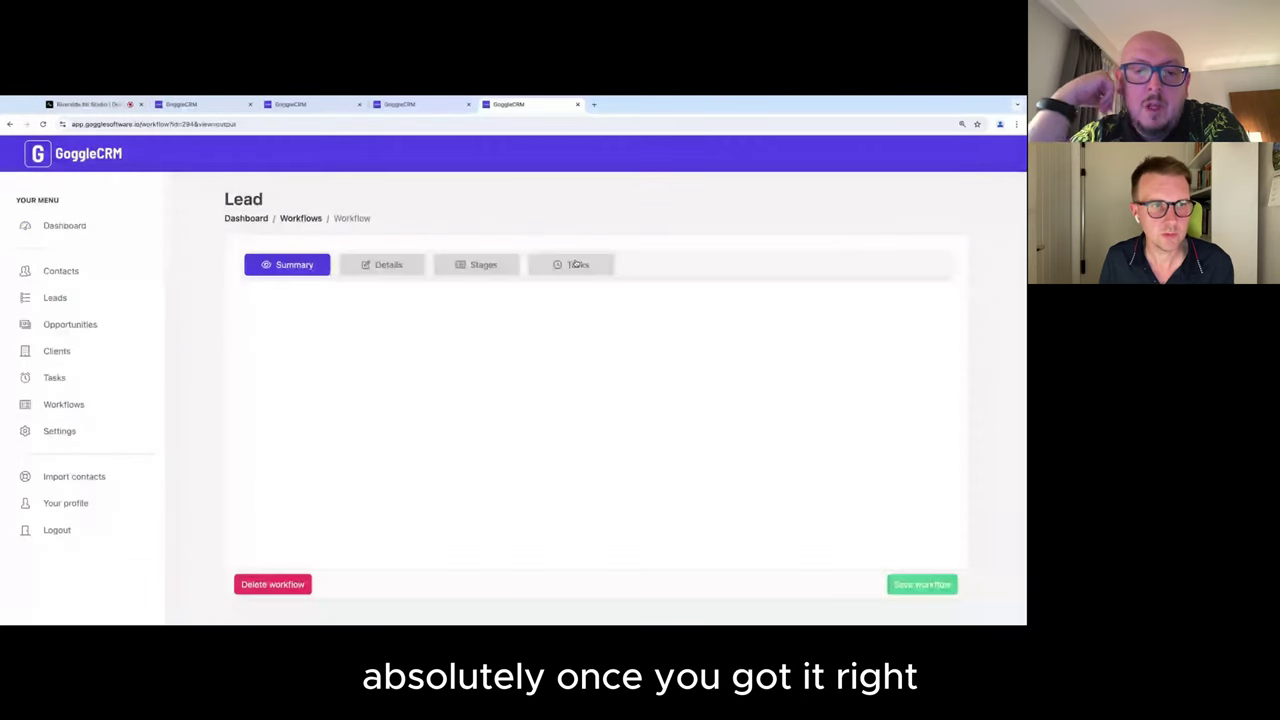
left_click(576, 263)
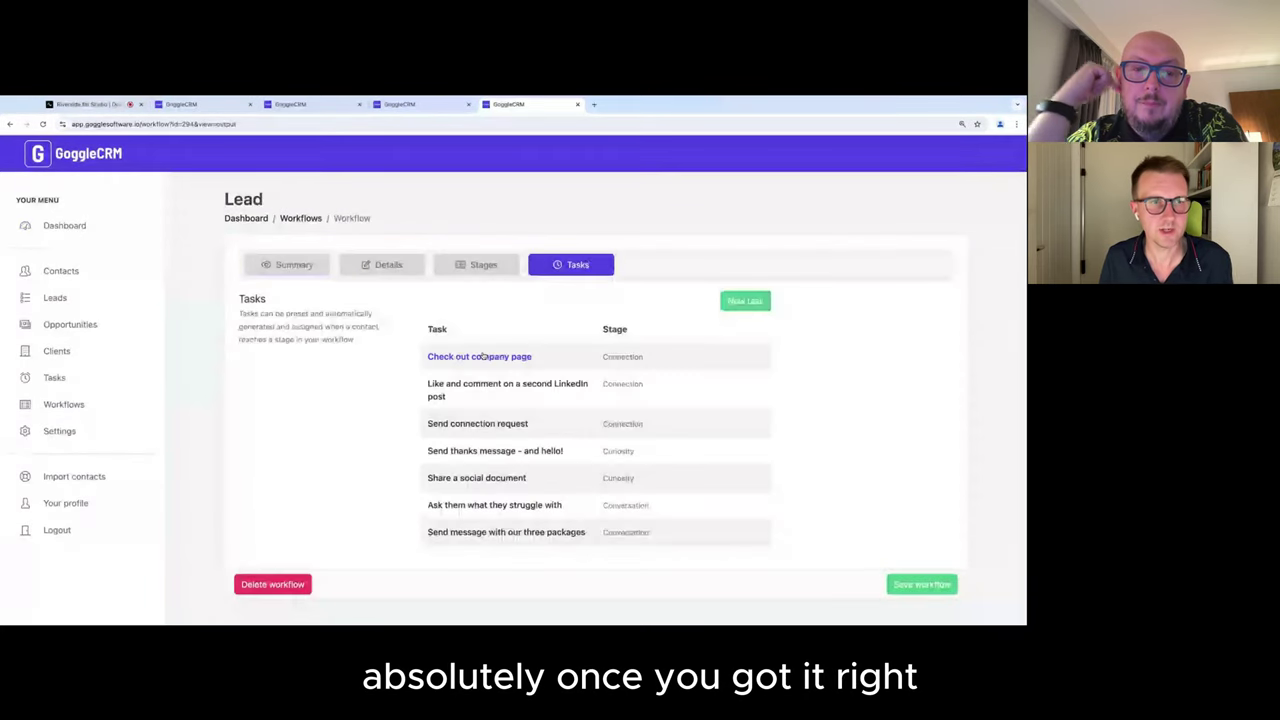
left_click(87, 224)
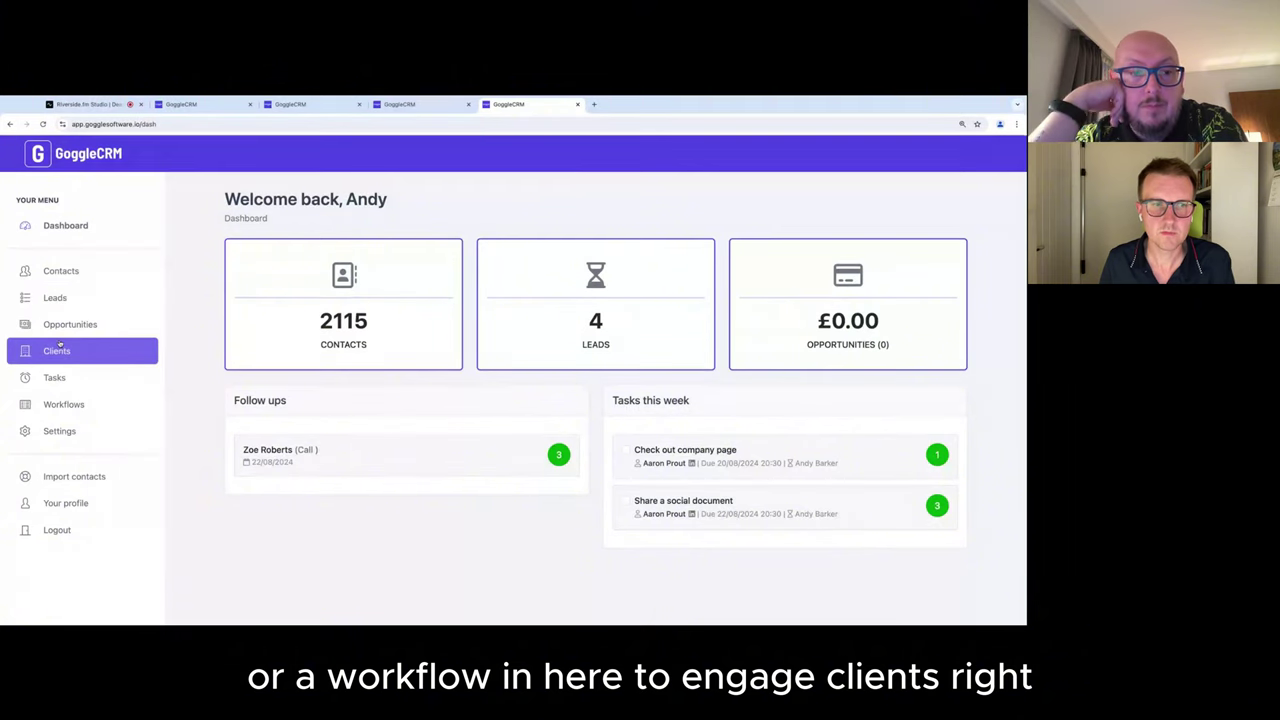
Step: Create a new workflow named "Client" with the type Client
left_click(68, 406)
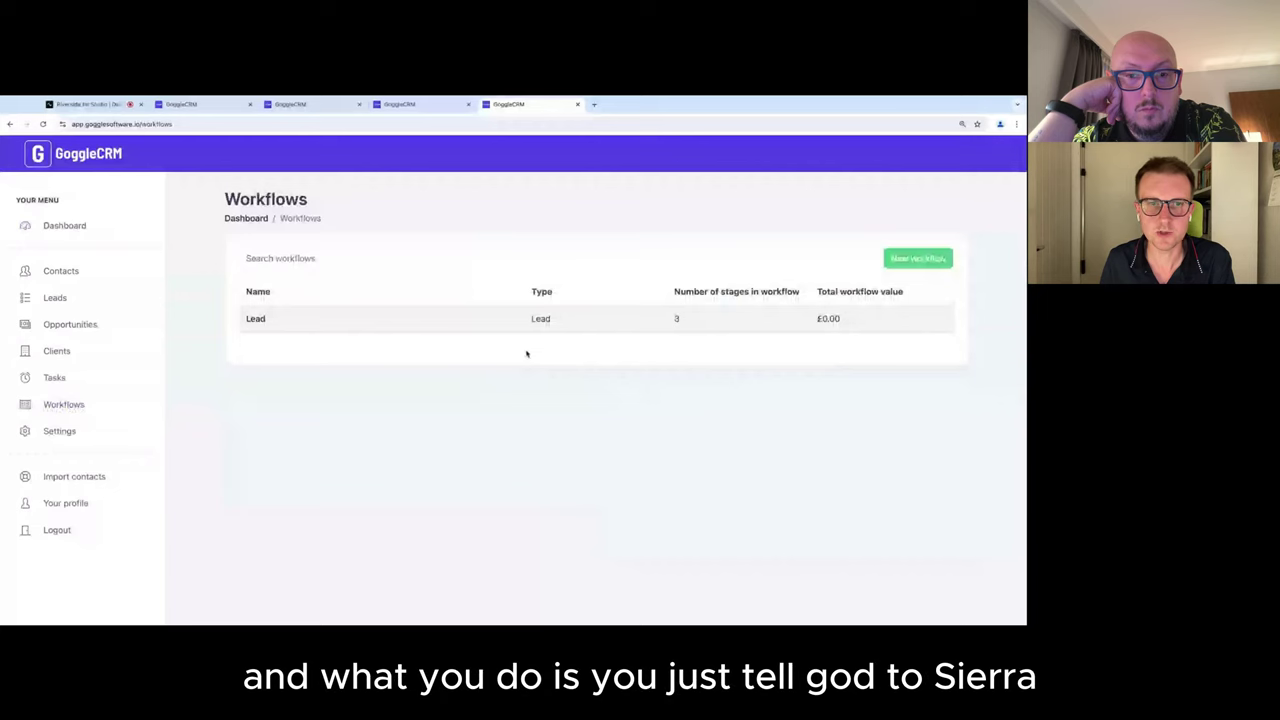
left_click(918, 258)
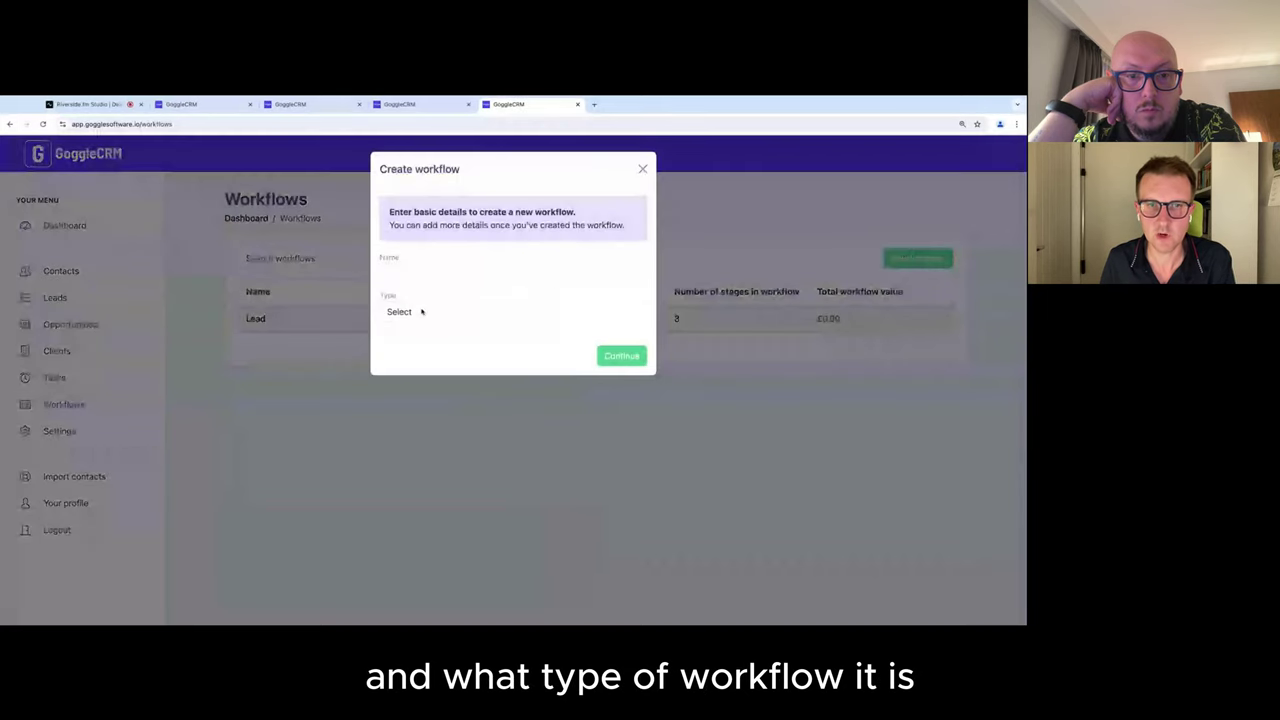
left_click(429, 275)
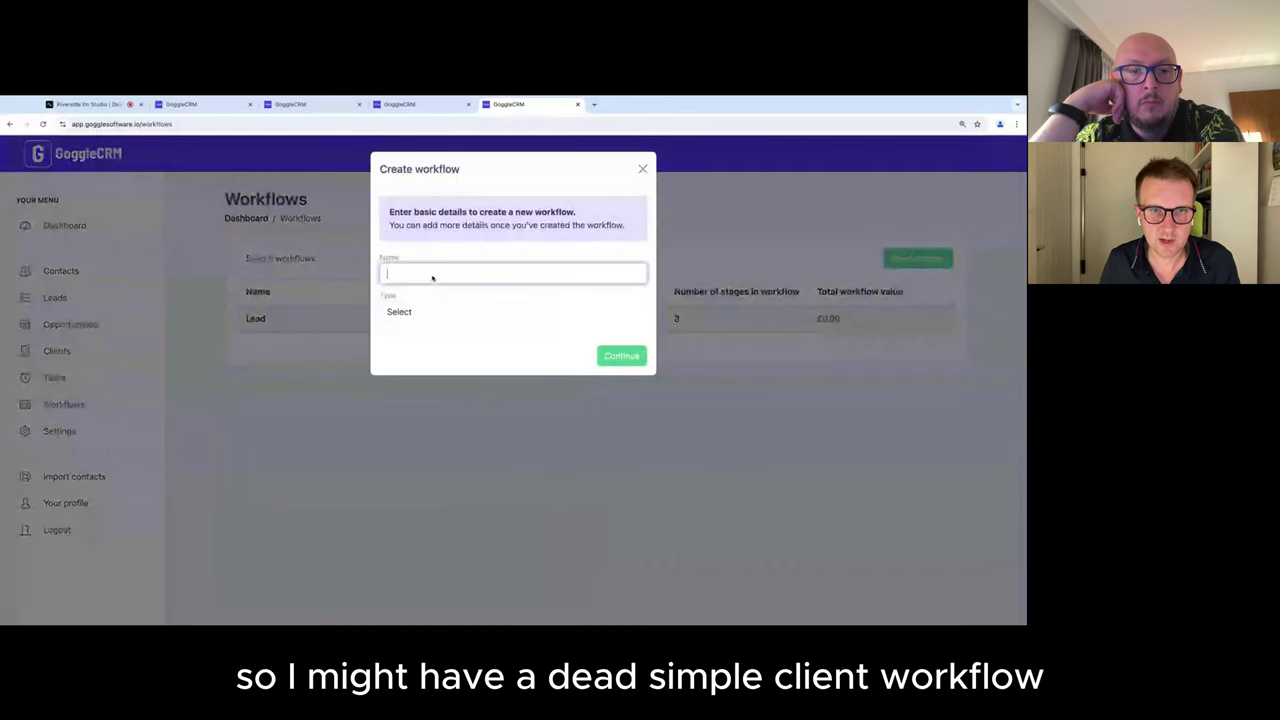
type("Client")
left_click(400, 311)
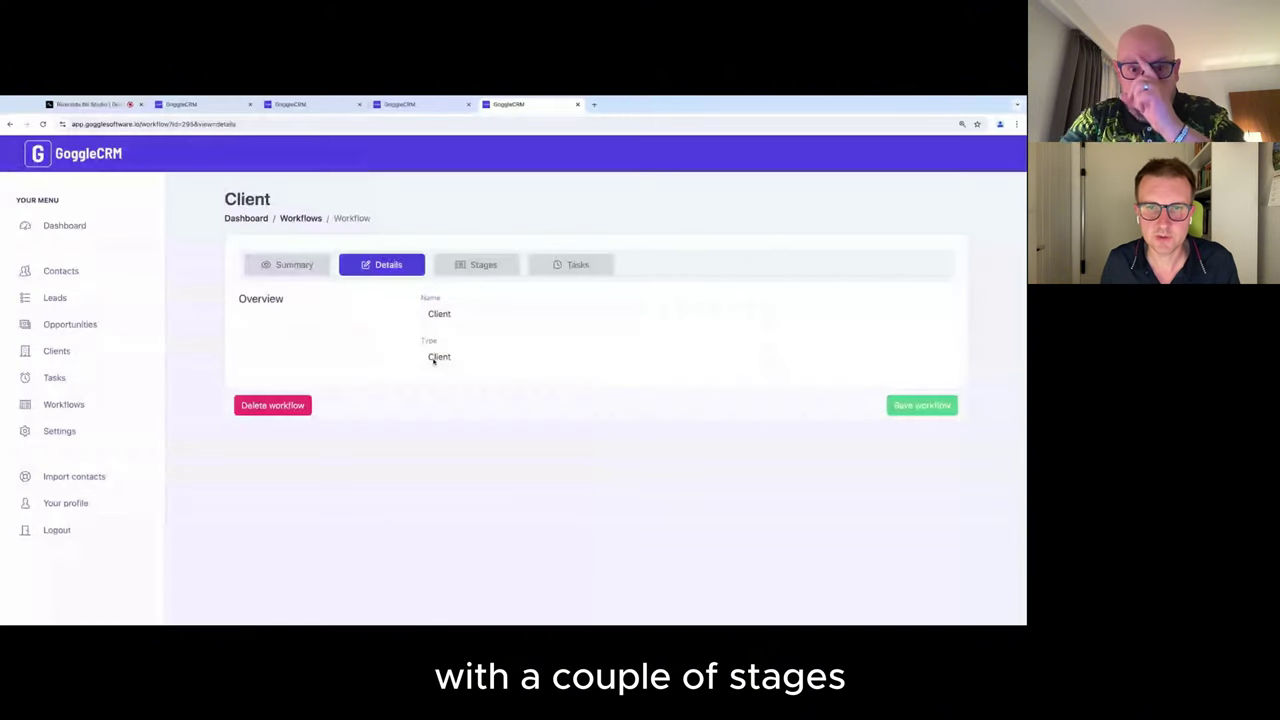
Step: Add two stages named "Stage A" and "Stage B" to the Client workflow
left_click(476, 264)
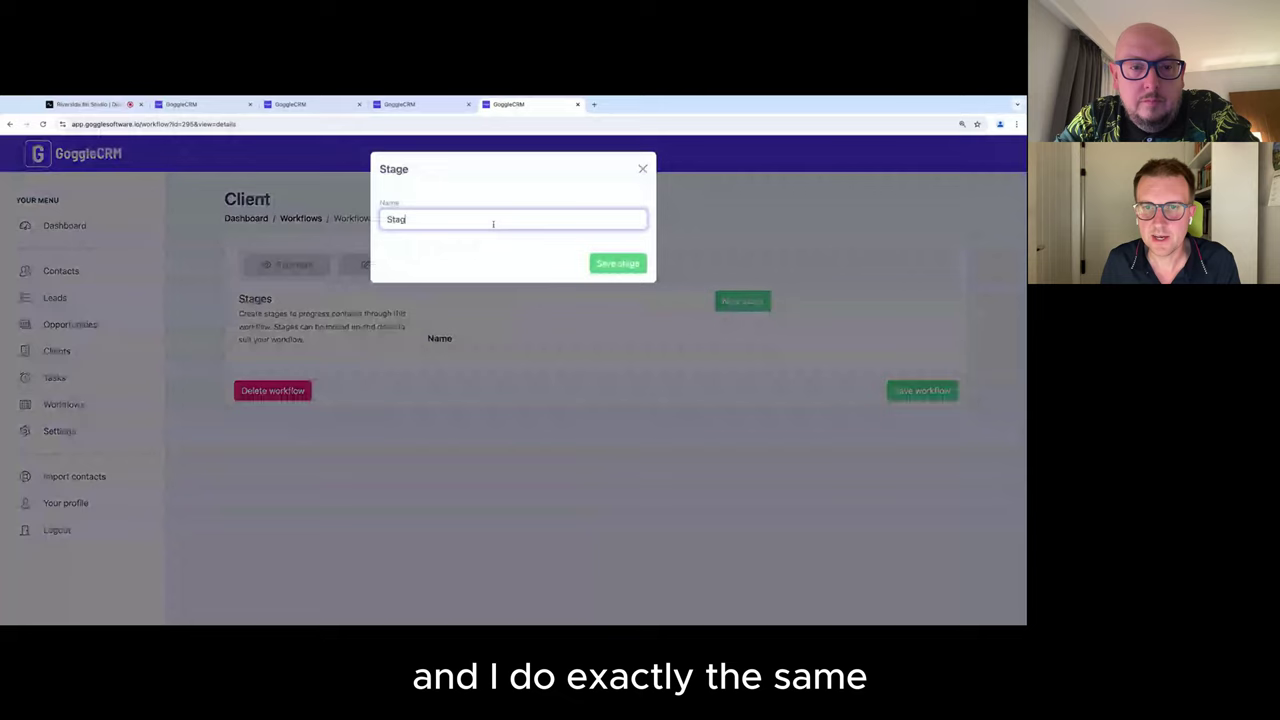
left_click(617, 263)
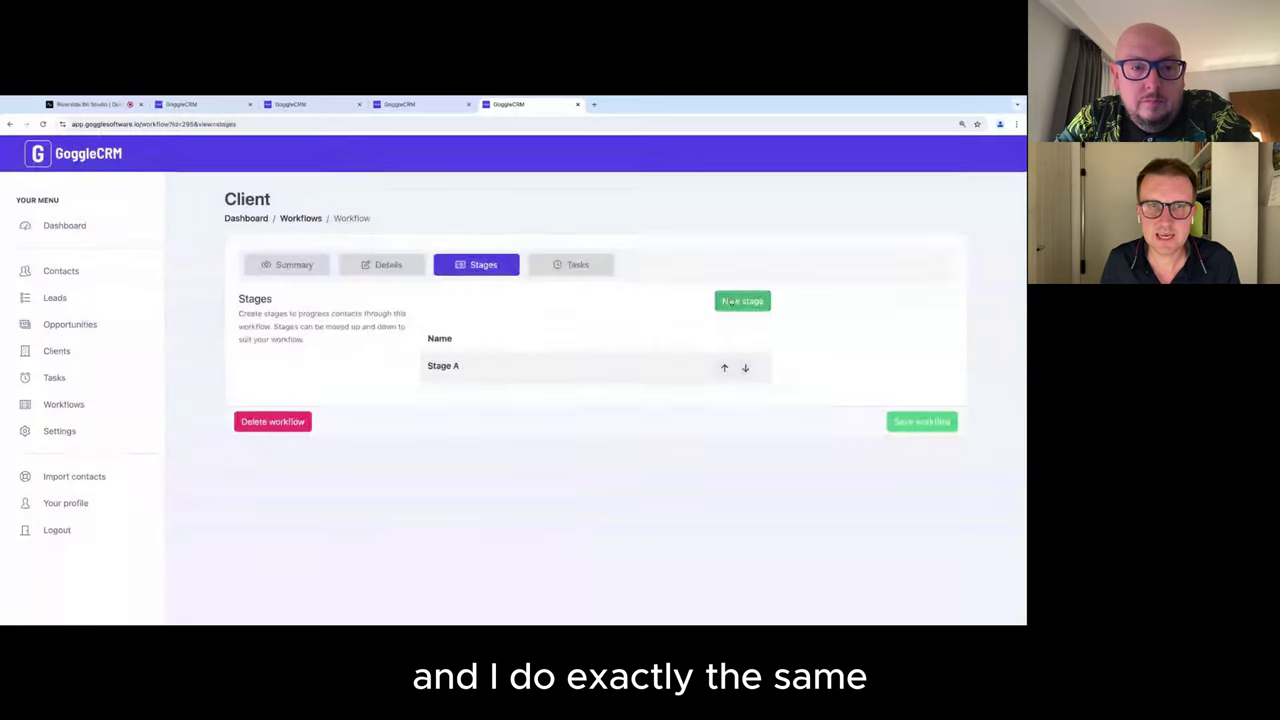
left_click(741, 302)
type("Stage ")
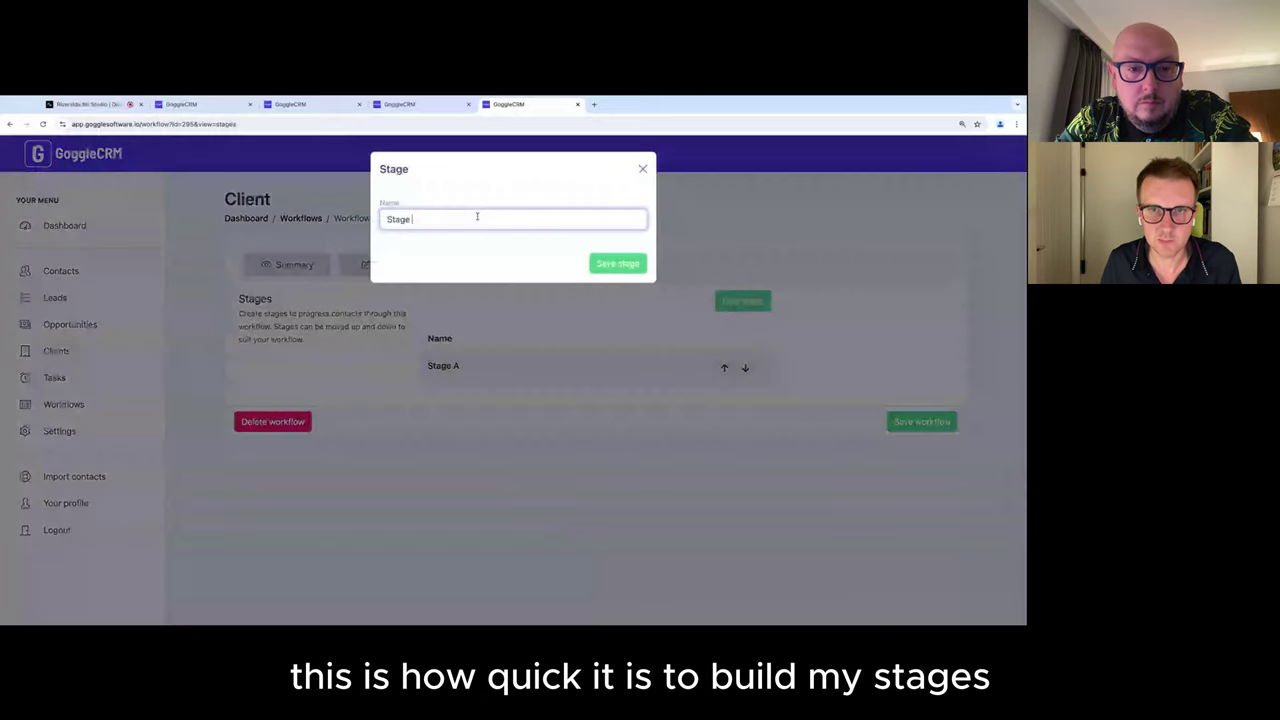
type("B")
left_click(615, 266)
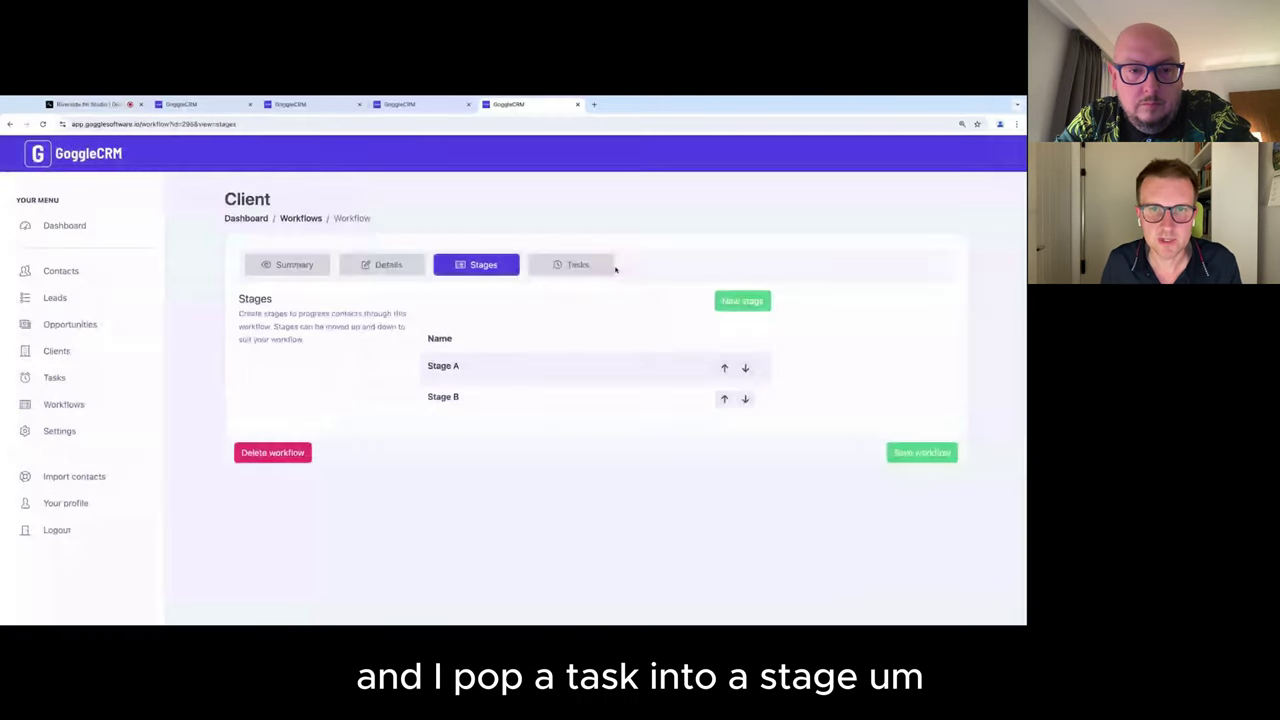
Step: Start a new task in the Client workflow with the description "Check all is ok with new system"
left_click(613, 267)
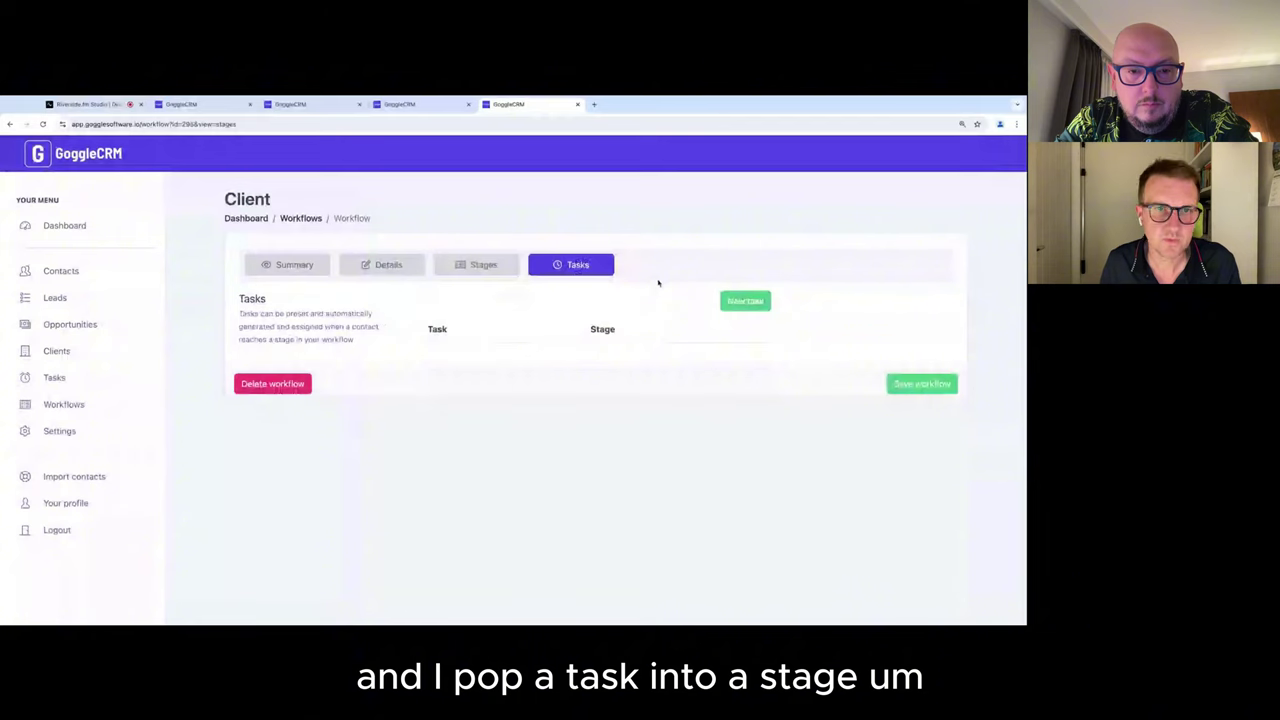
left_click(745, 300)
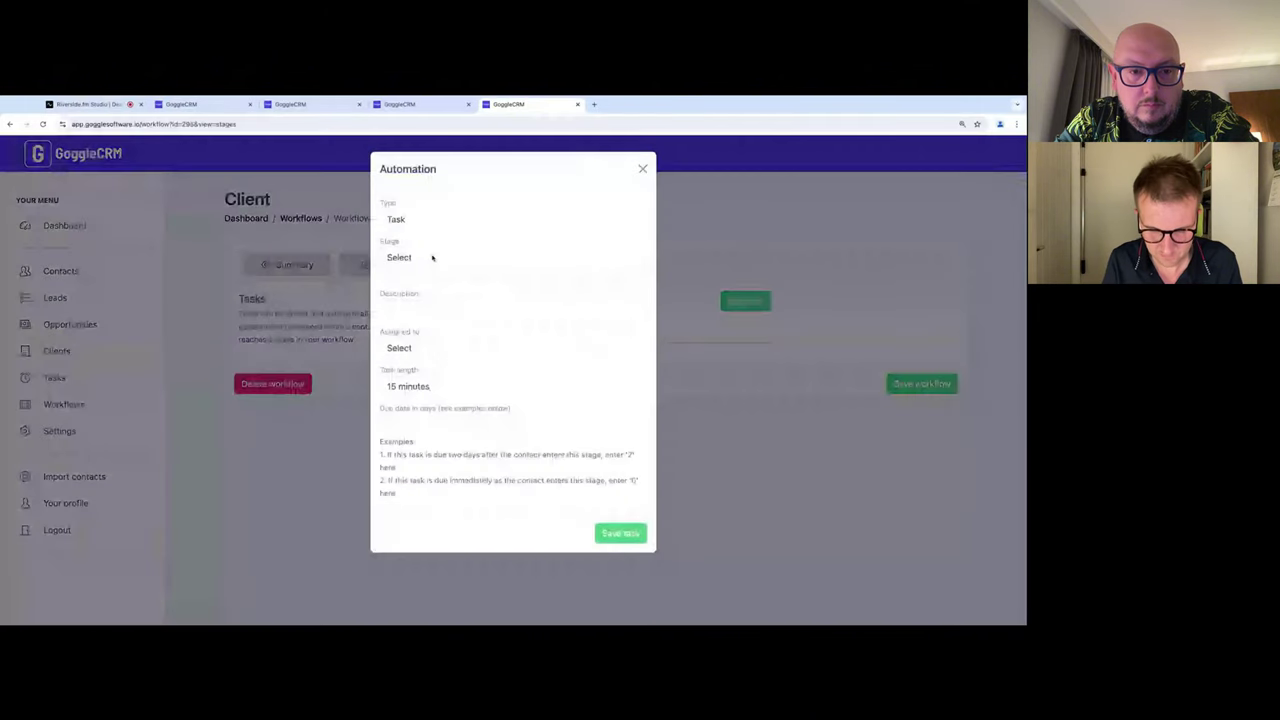
left_click(432, 316)
type("Check")
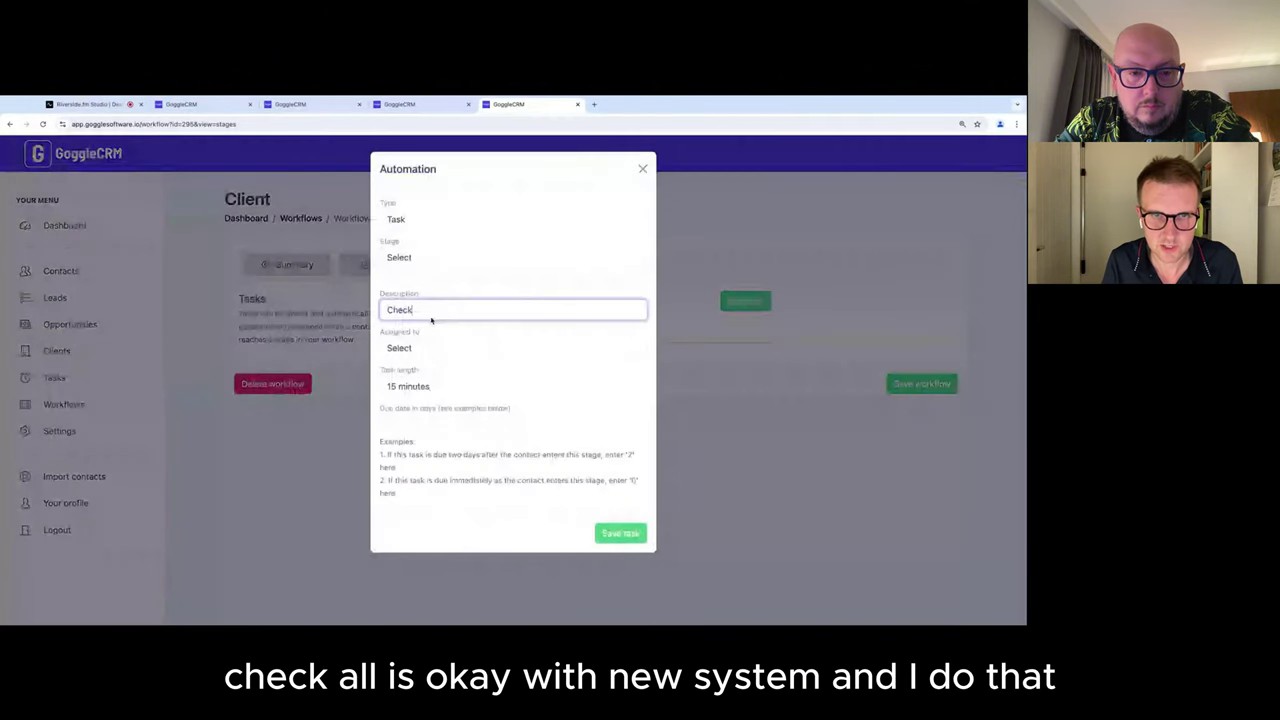
type(" all is ok")
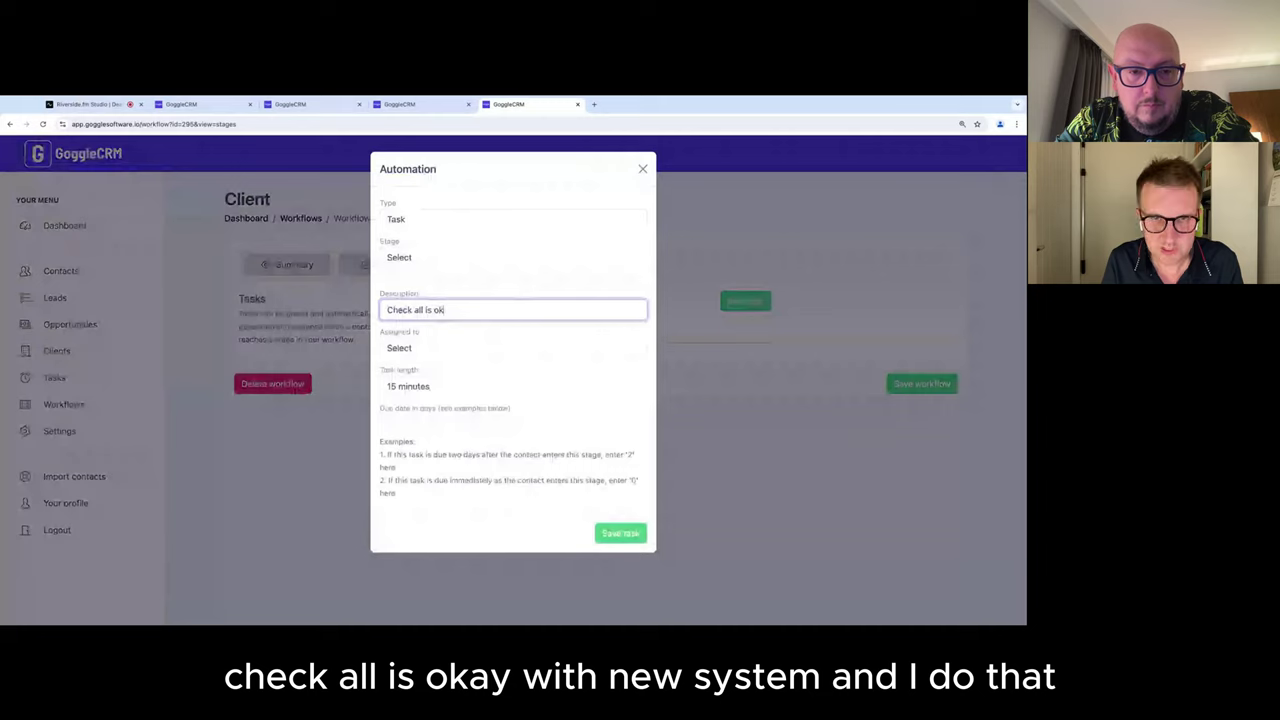
type(" with new system")
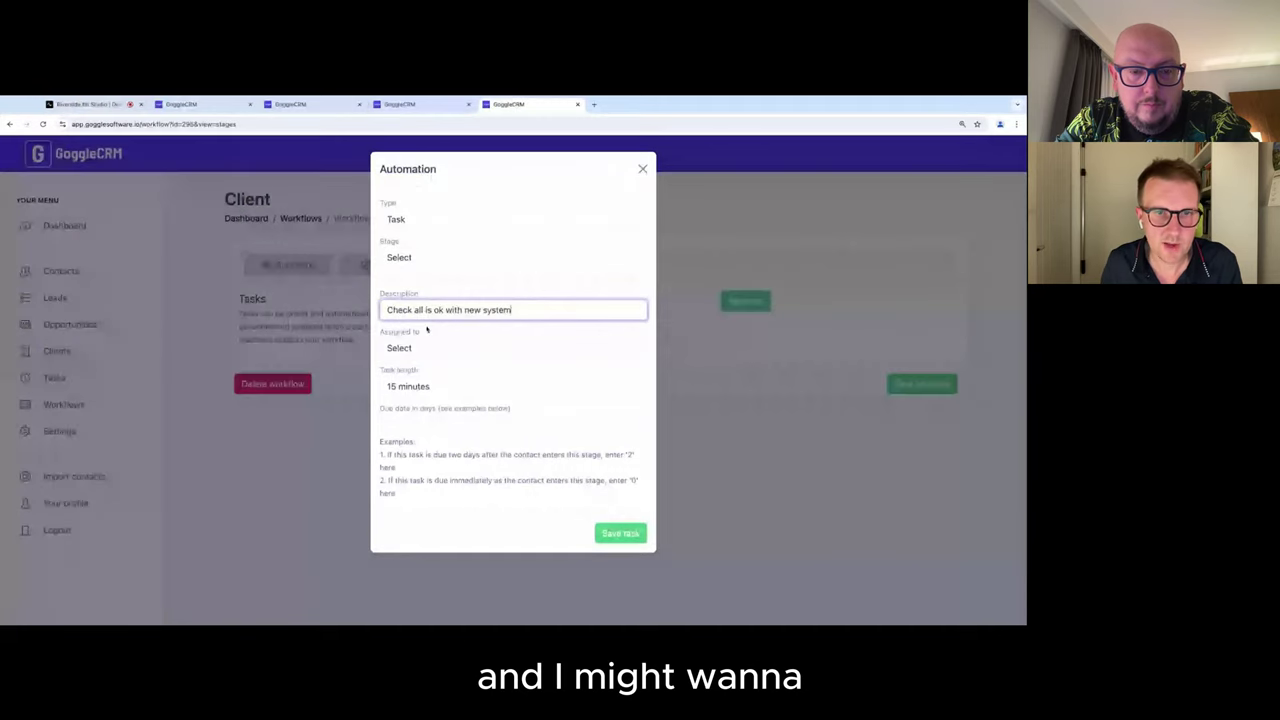
Step: Assign the new task to the account user, make it due in 90 days, and link it to Stage A
left_click(428, 347)
left_click(433, 388)
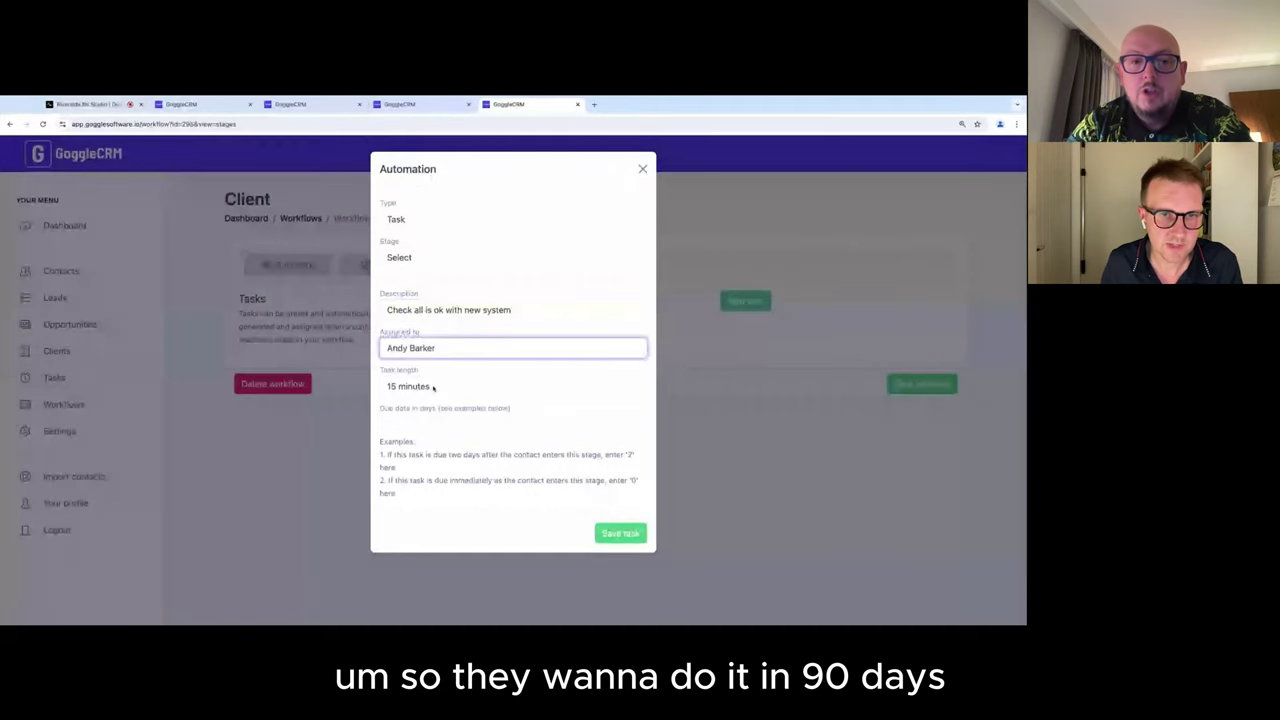
key("Tab")
left_click(429, 425)
type("90")
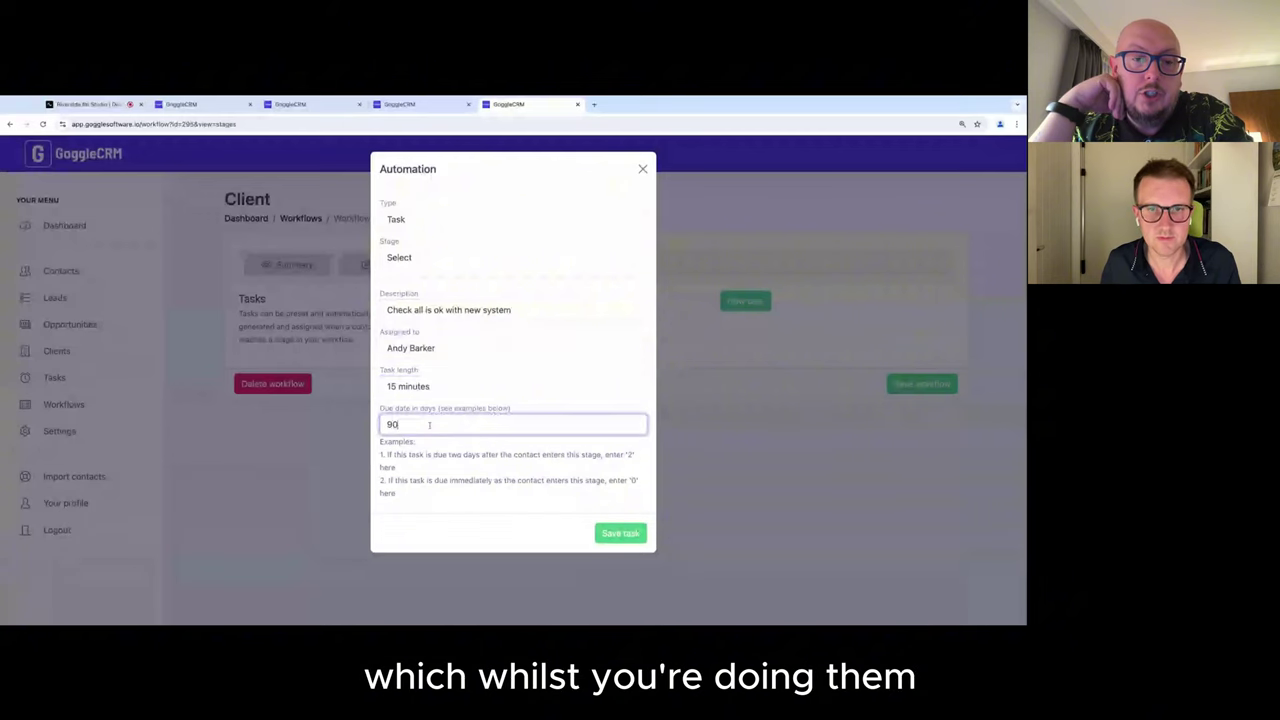
key("Return")
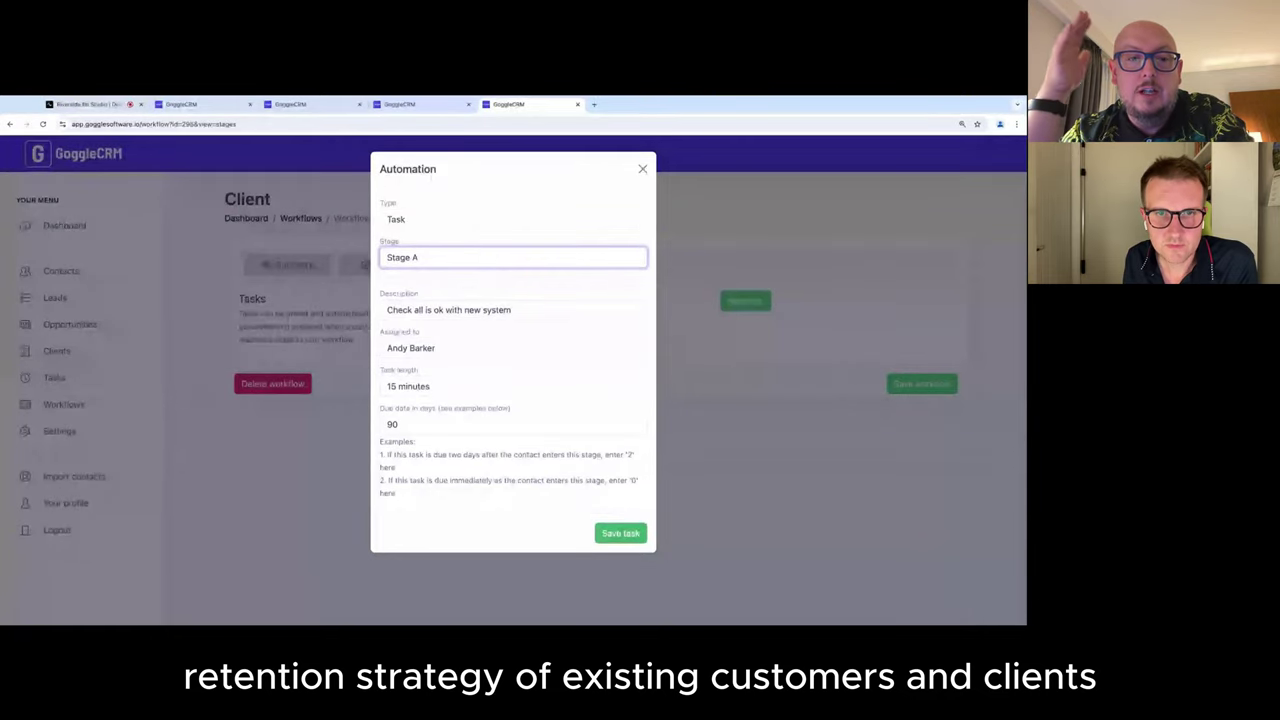
Step: Replace the task's description with "Send check in email" and save the task
left_click(552, 309)
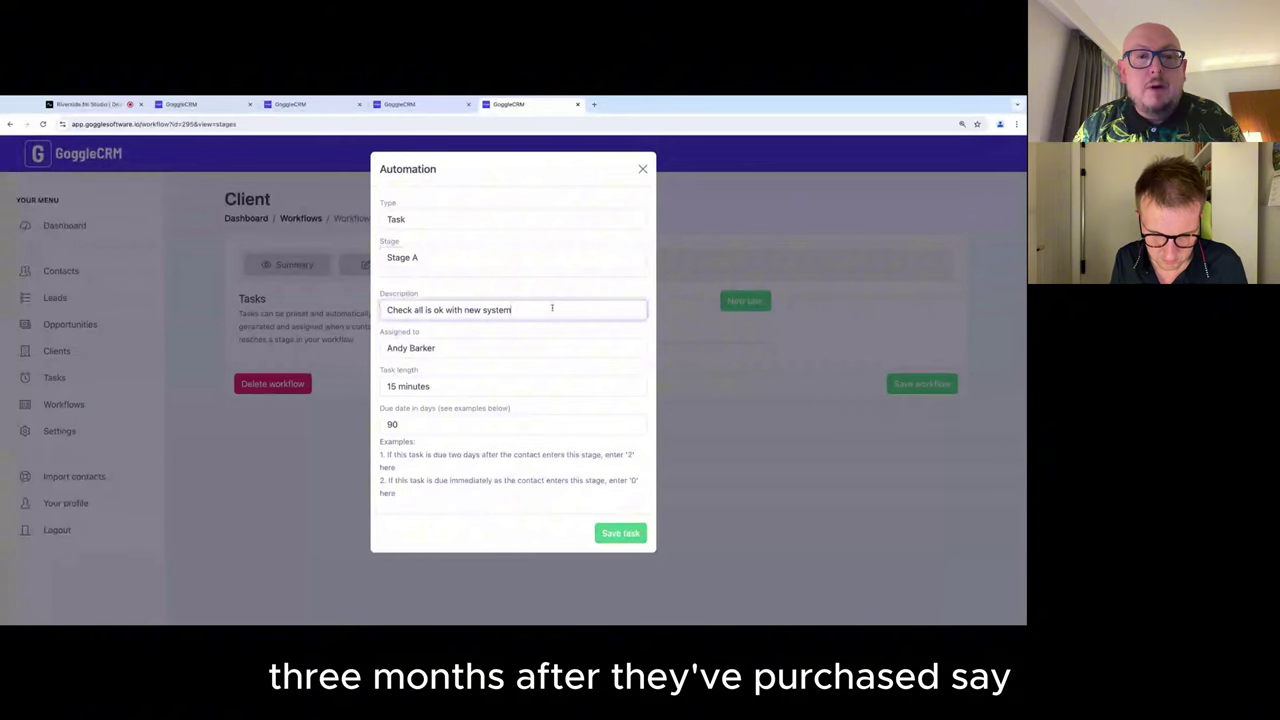
key("ctrl+a")
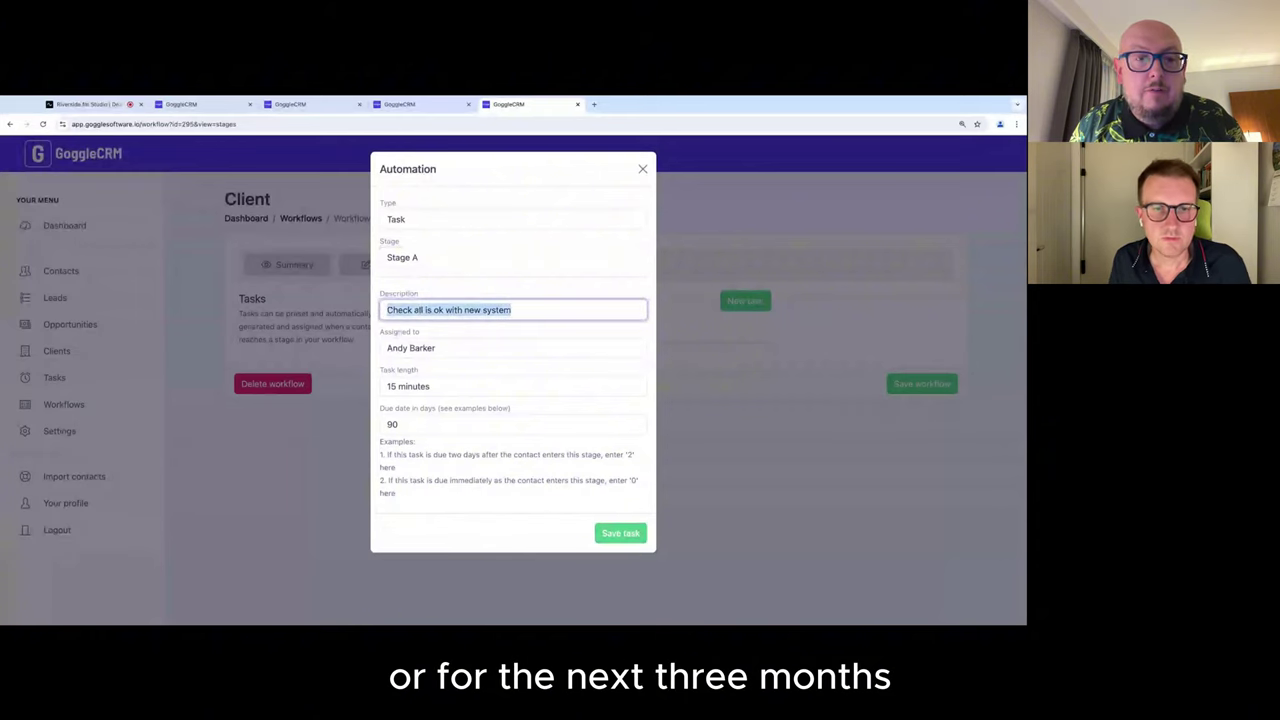
left_click(422, 424)
key("ctrl+a")
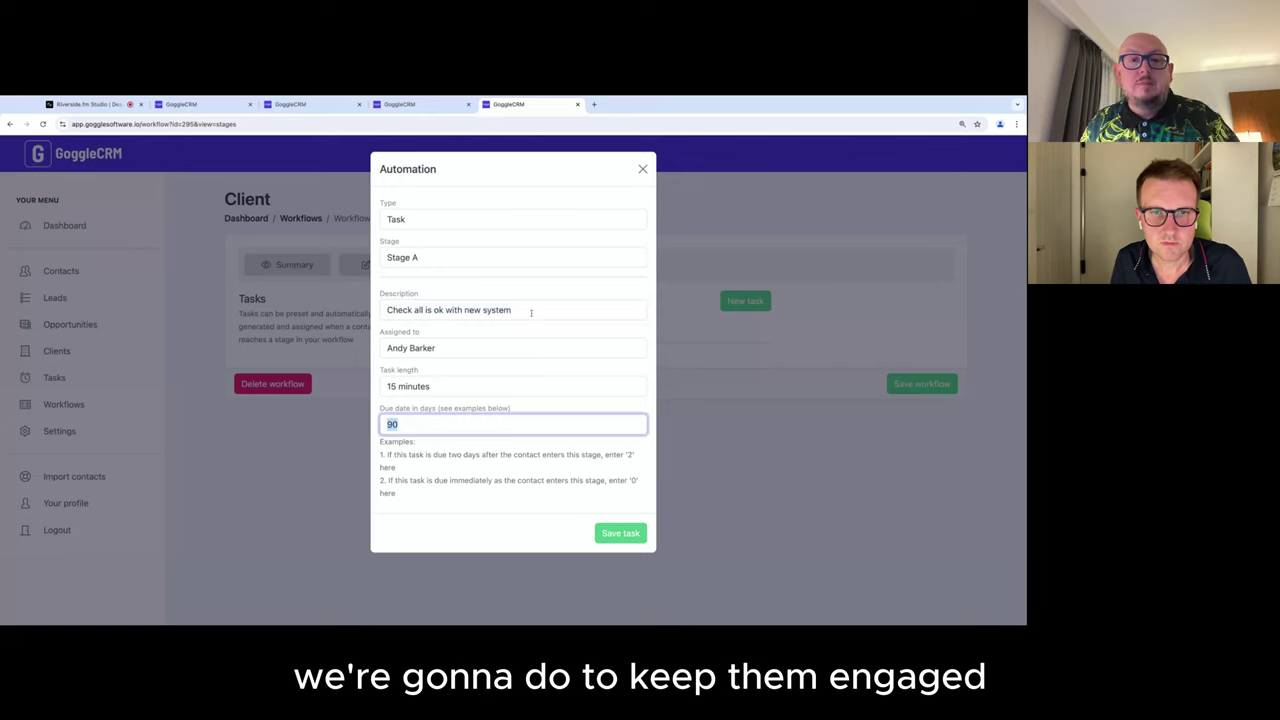
left_click(531, 312)
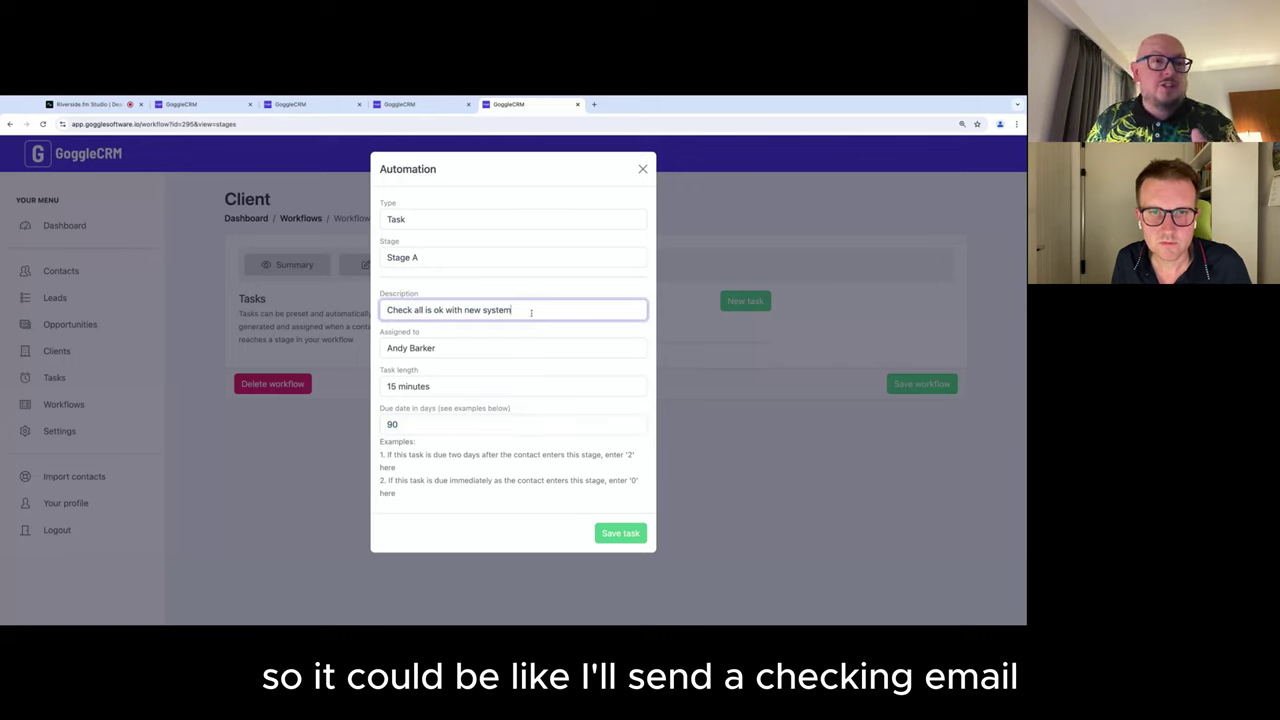
key("ctrl+a")
type("Senc heck")
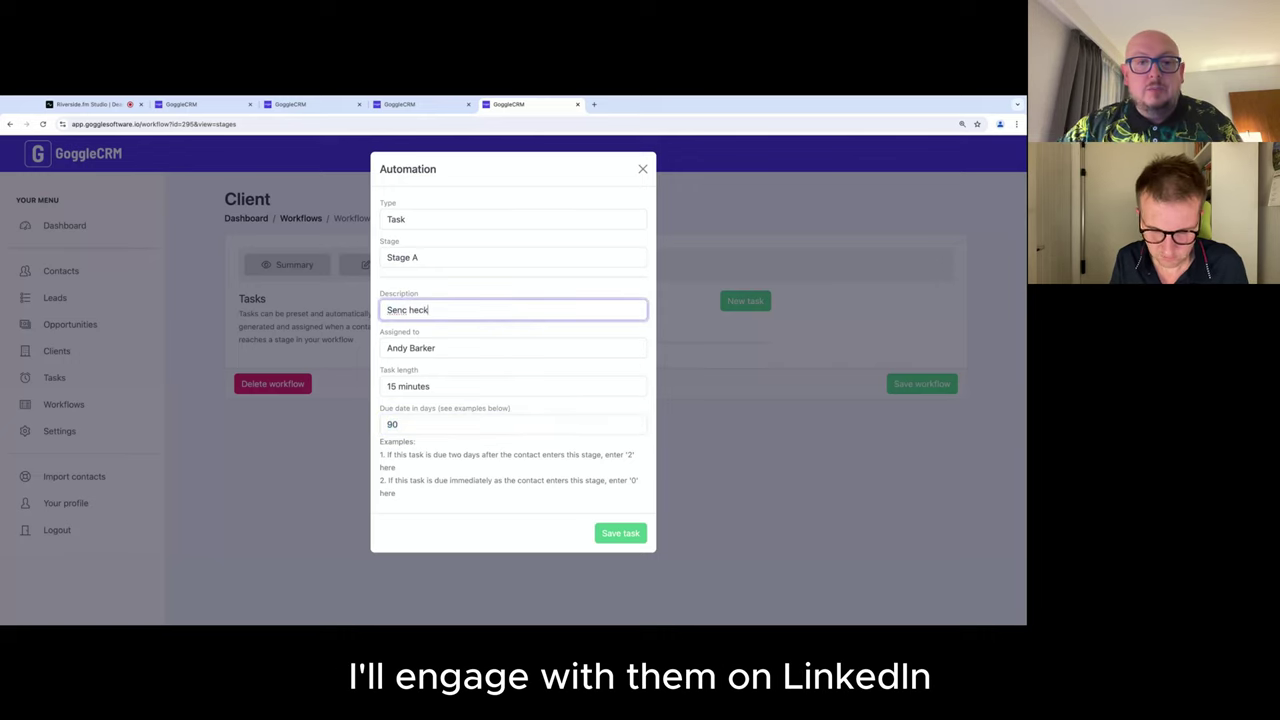
key("ctrl+a")
key("BackSpace")
type("S")
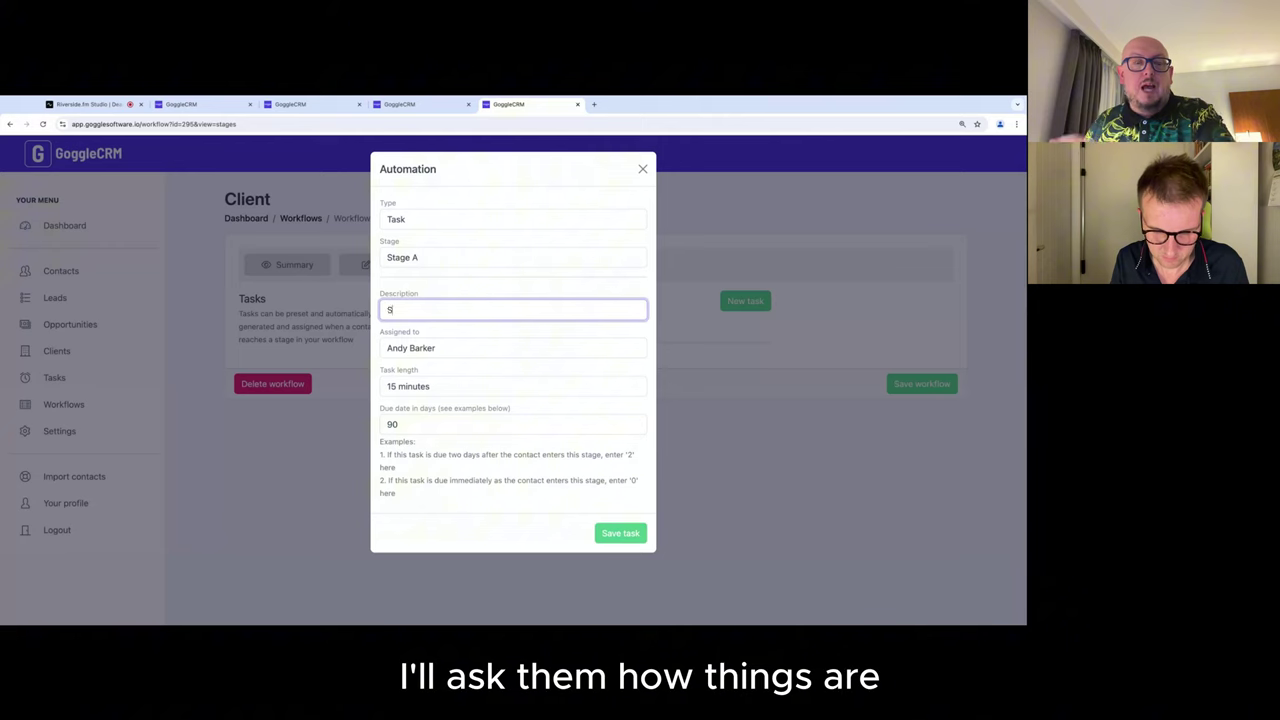
type("end check in")
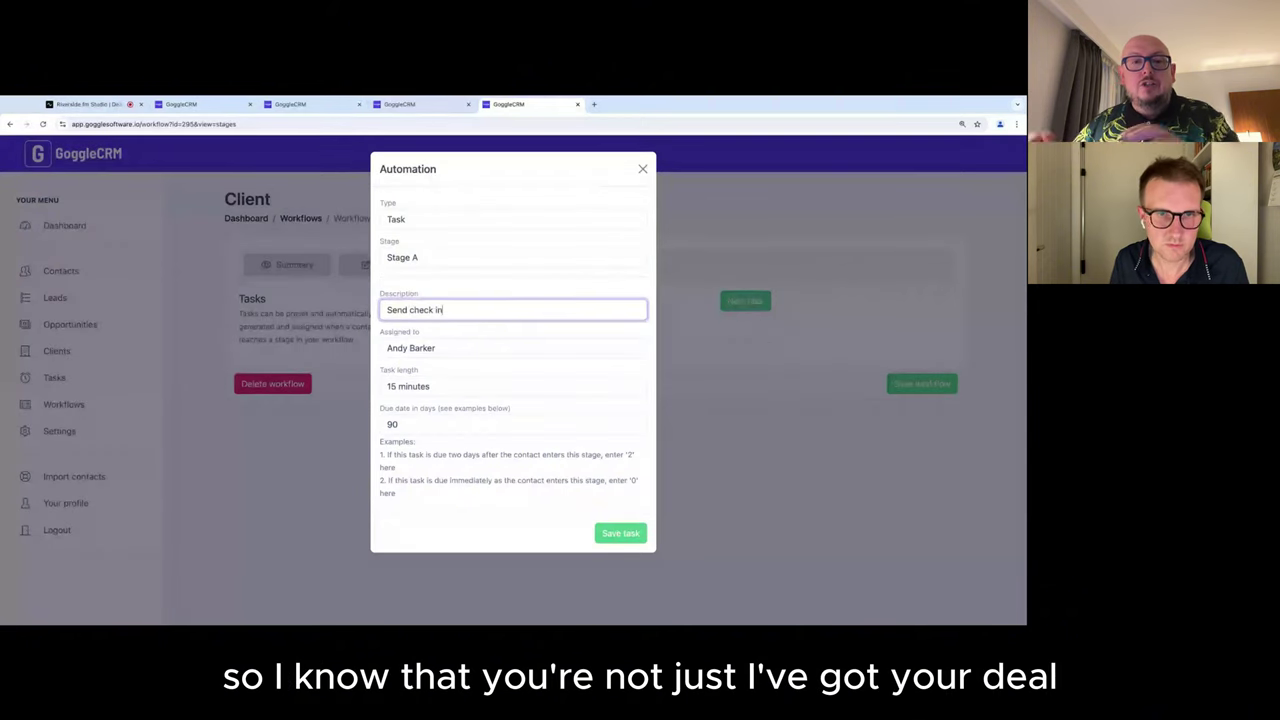
type(" email")
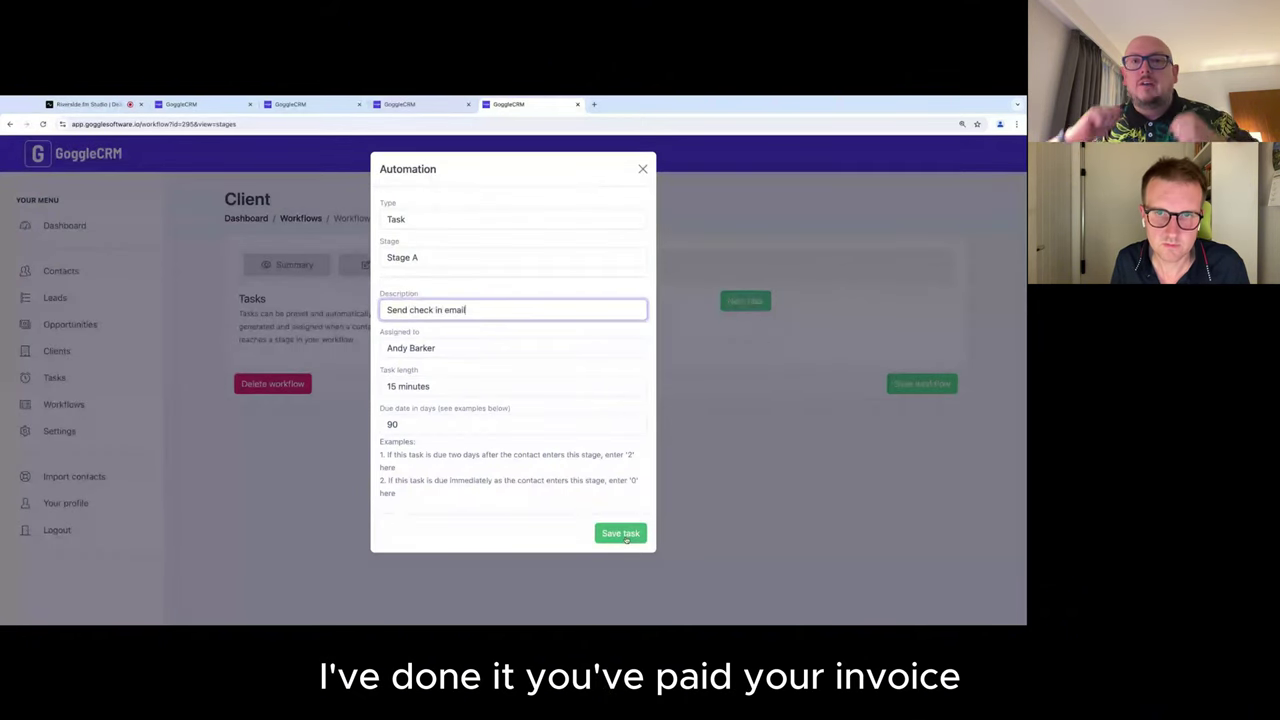
left_click(620, 533)
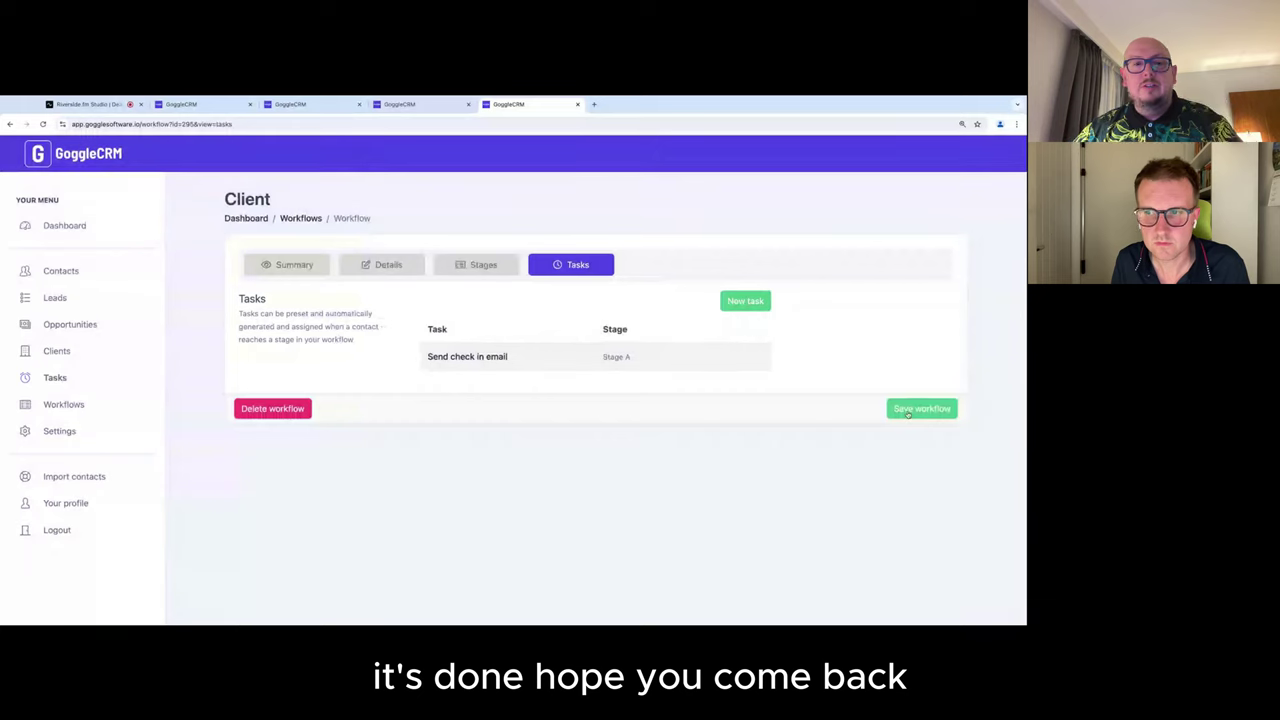
Step: Add a Stage A task "Engage on LinkedIn" assigned to the account user, due in 120 days, and save it
left_click(745, 300)
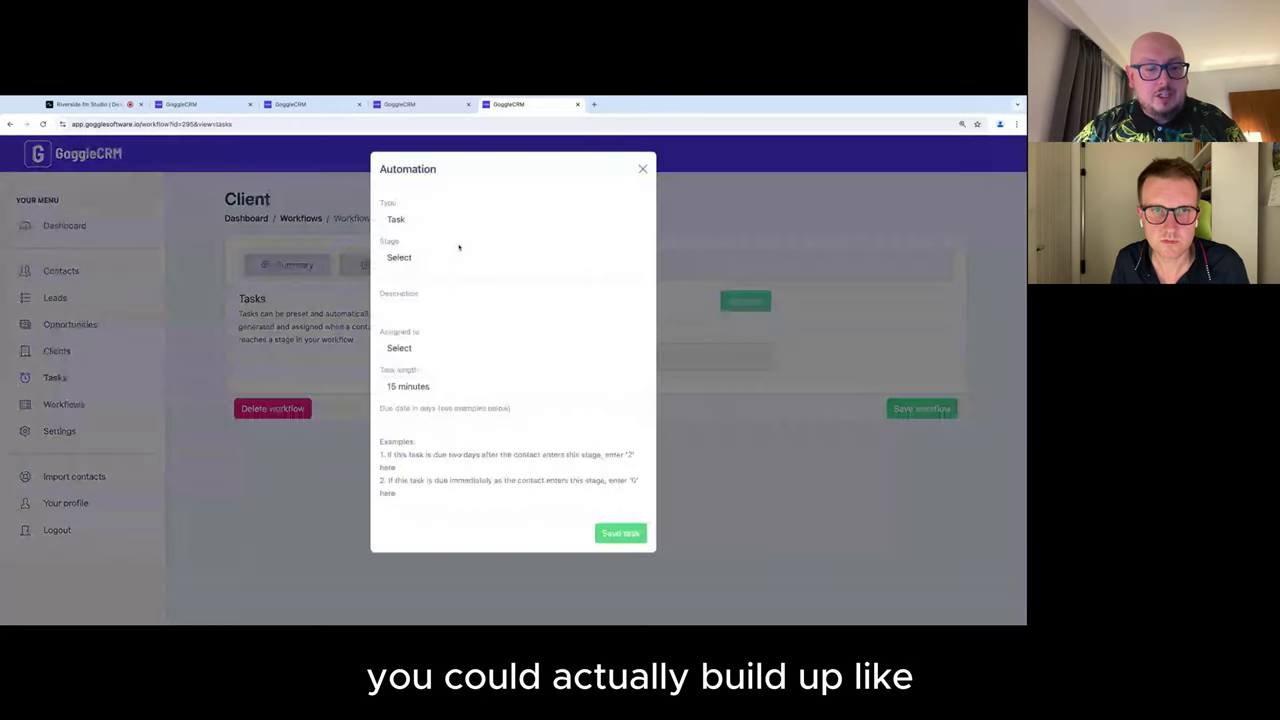
left_click(399, 257)
left_click(425, 310)
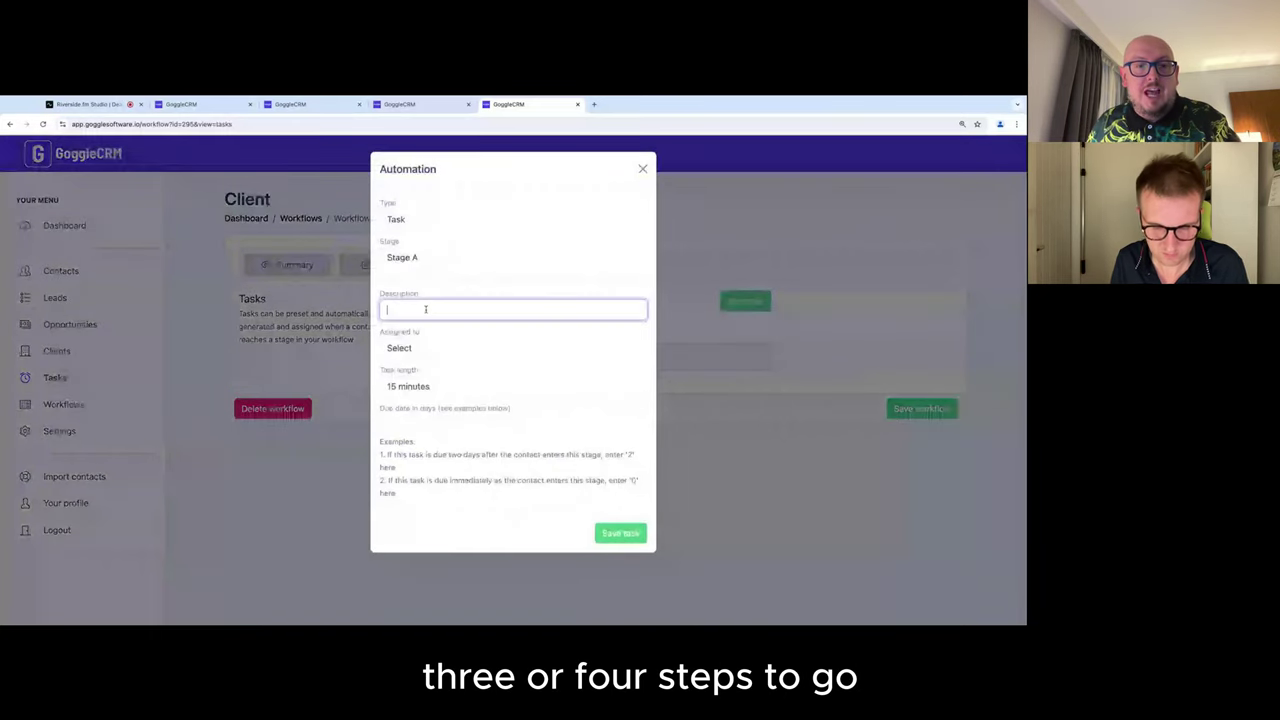
type("Engage")
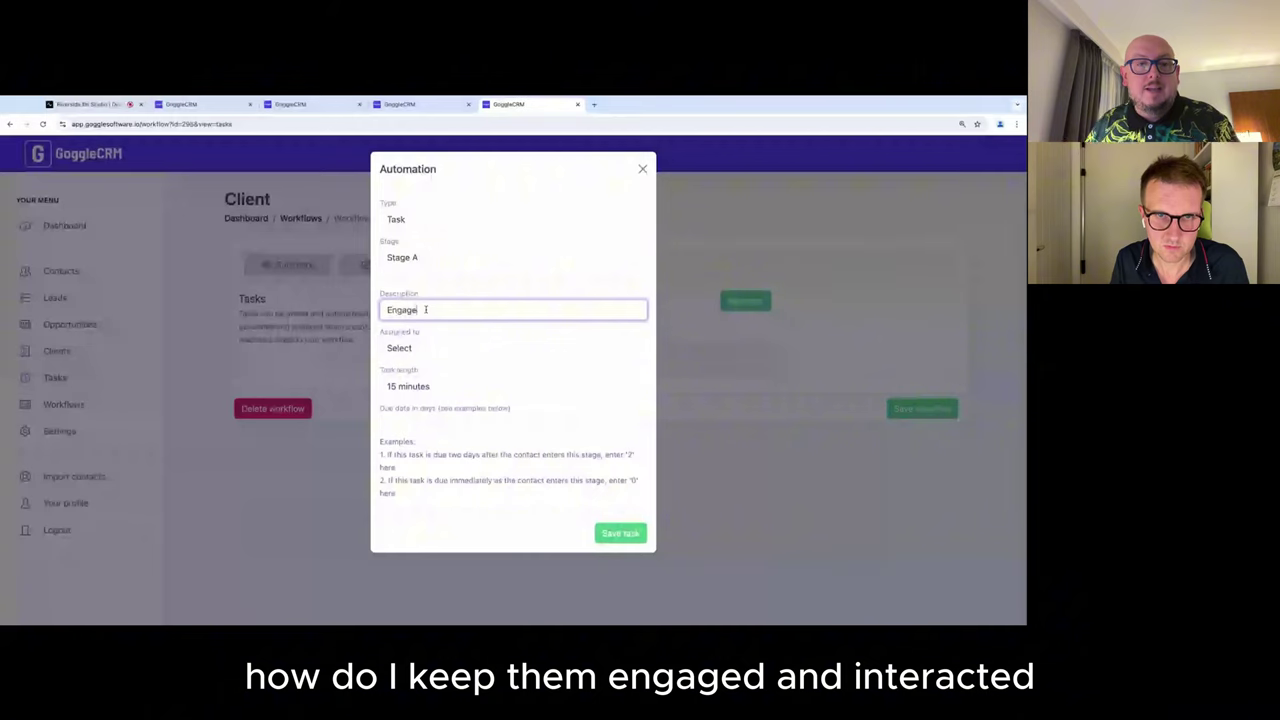
type(" on LinkedIn")
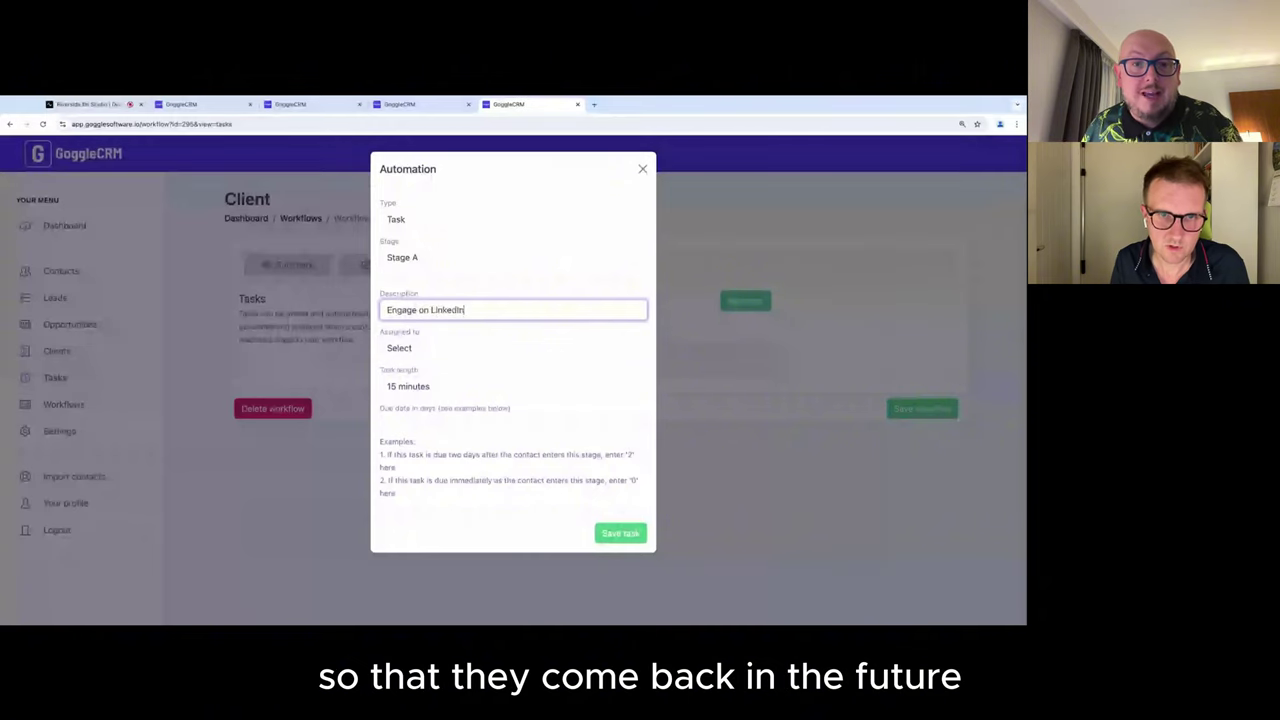
left_click(420, 348)
left_click(430, 368)
left_click(437, 422)
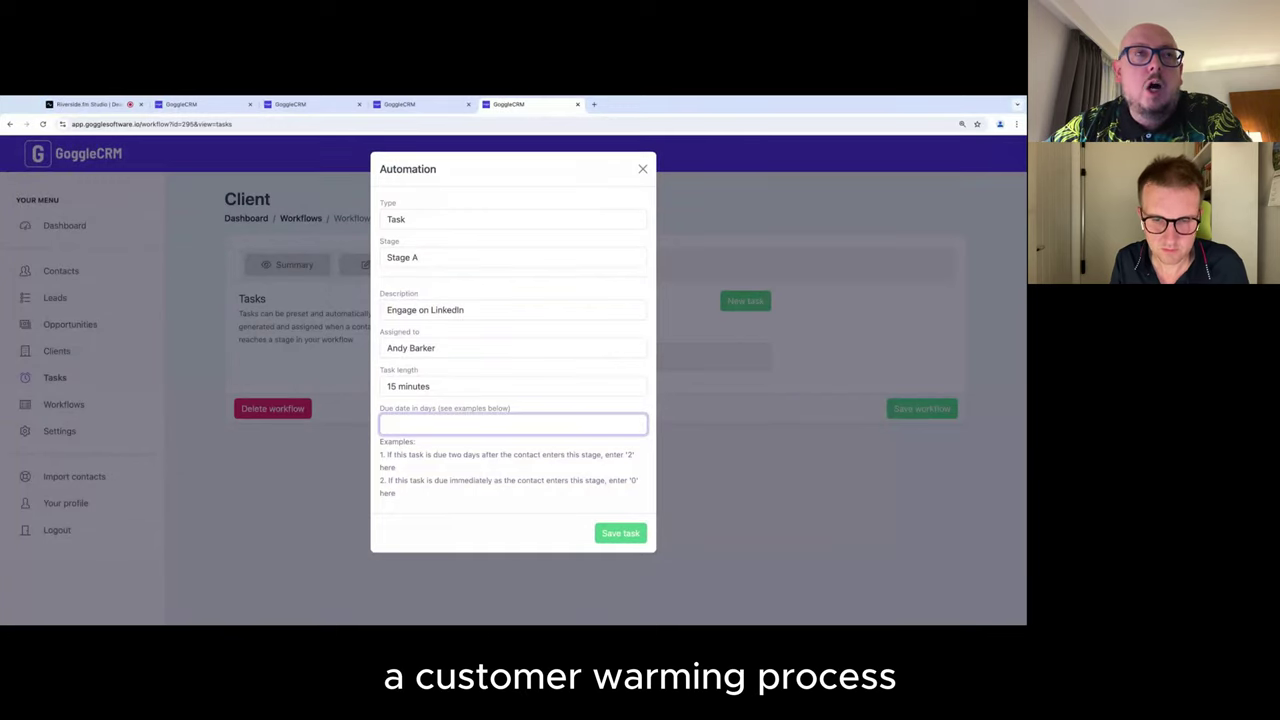
type("120")
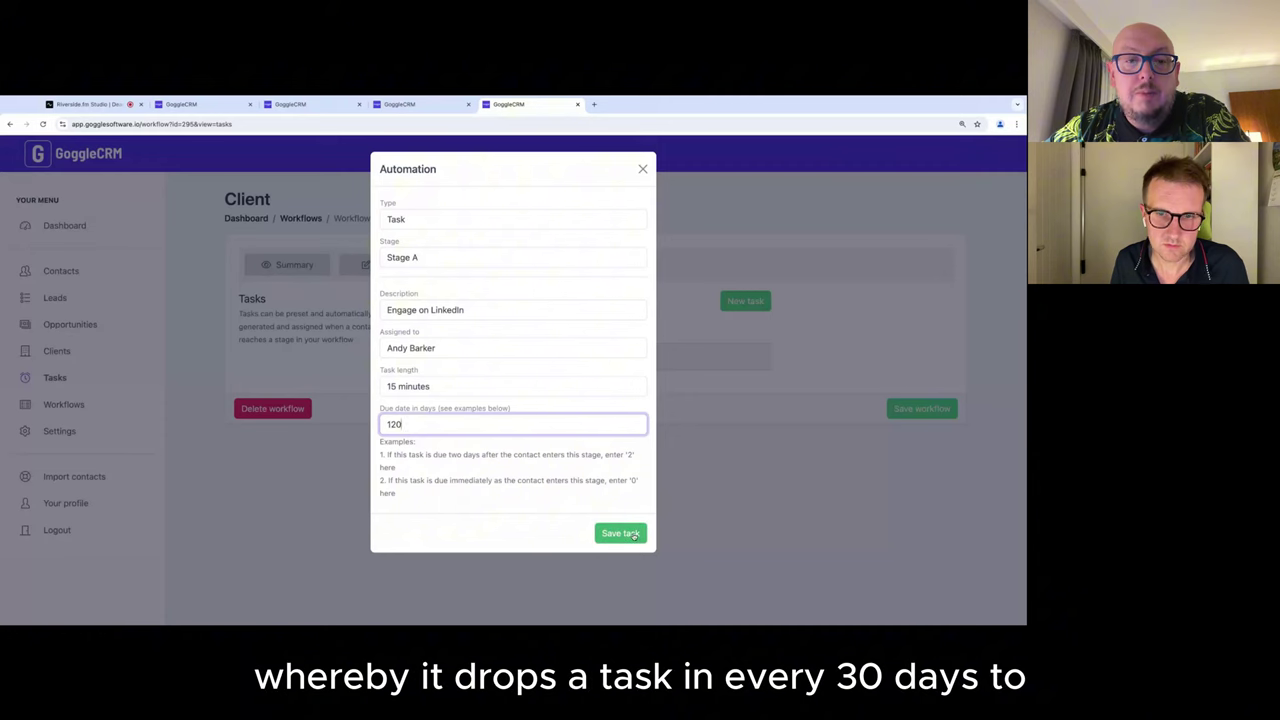
left_click(620, 533)
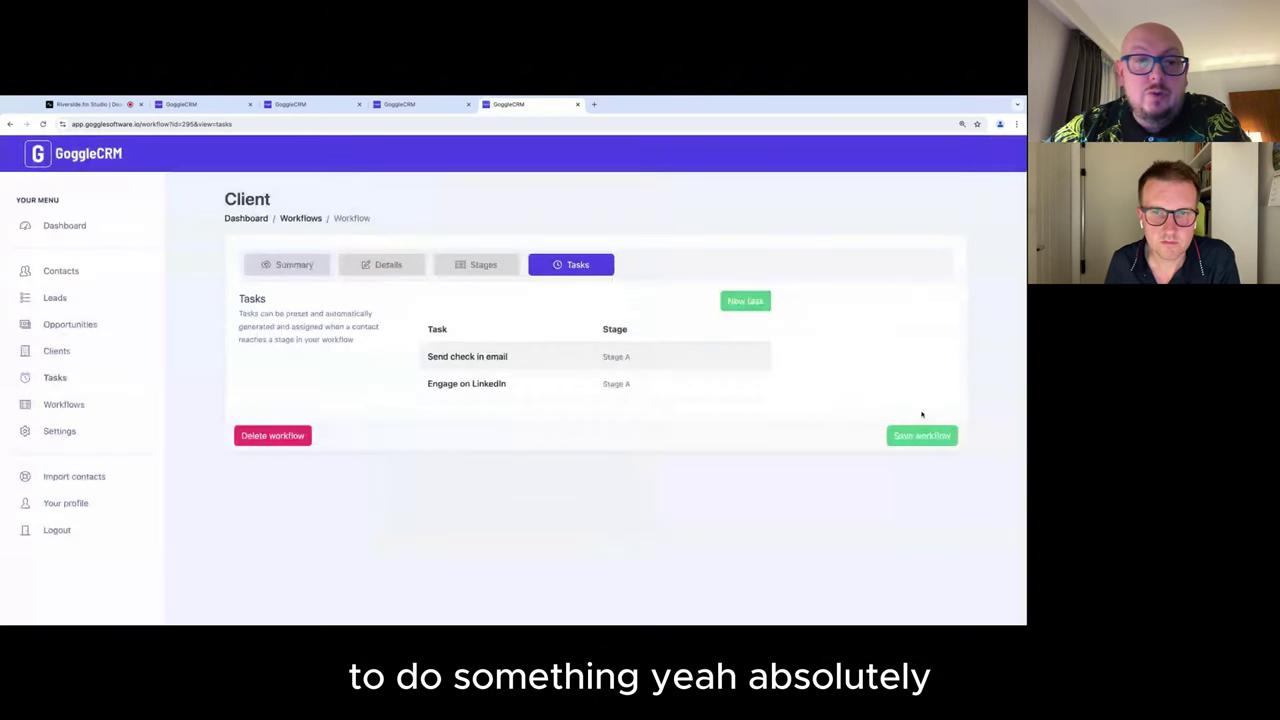
Step: Change the "Send check in email" task to be due in 30 days and save it
left_click(475, 386)
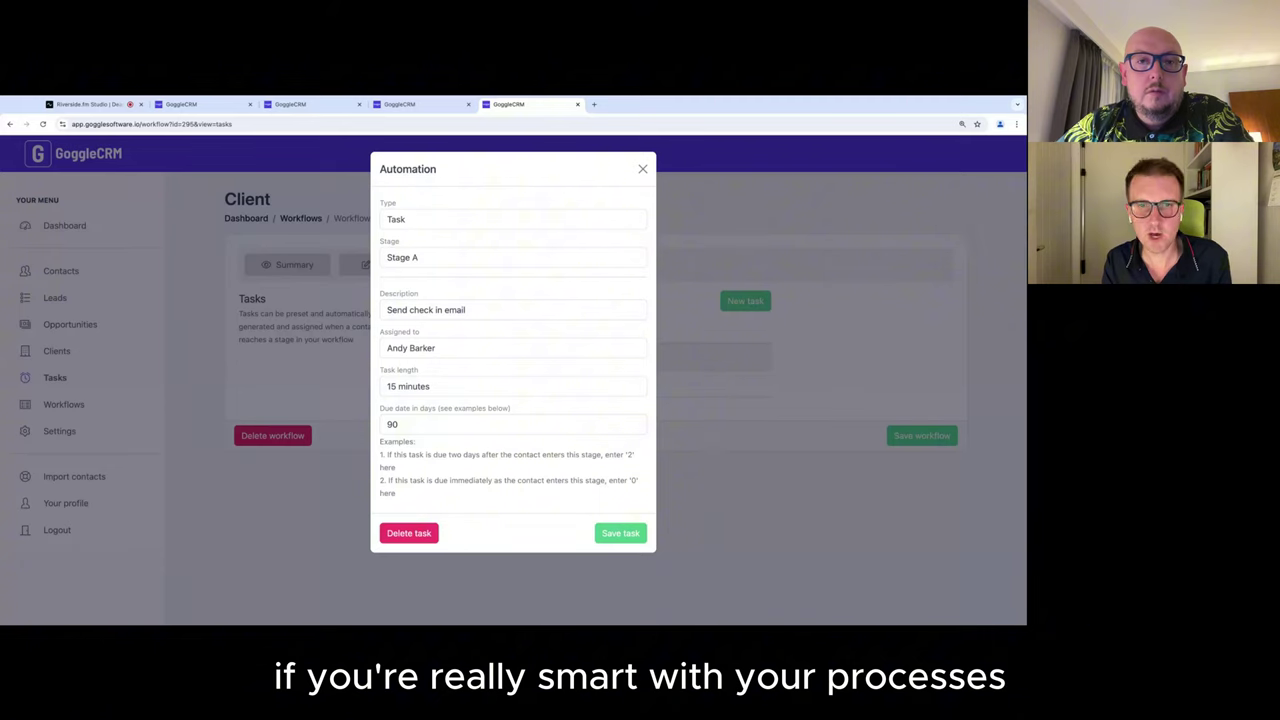
left_click(478, 312)
double_click(392, 424)
type("30")
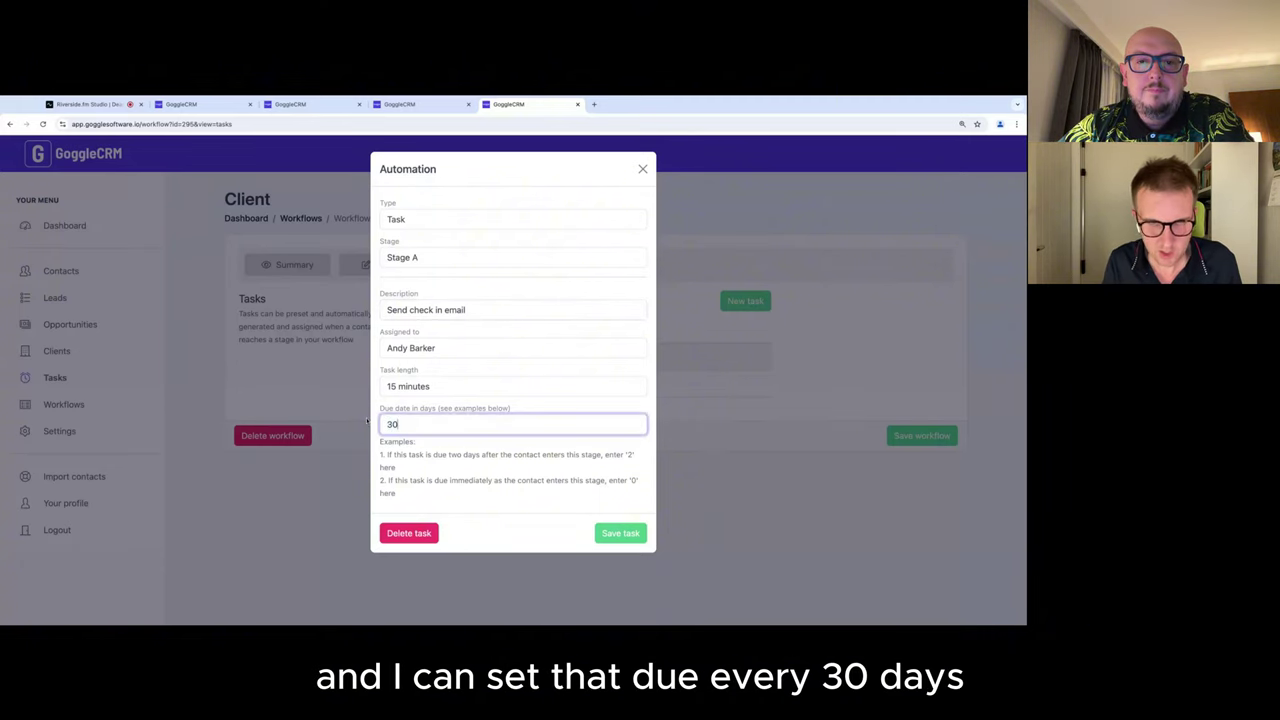
left_click(620, 535)
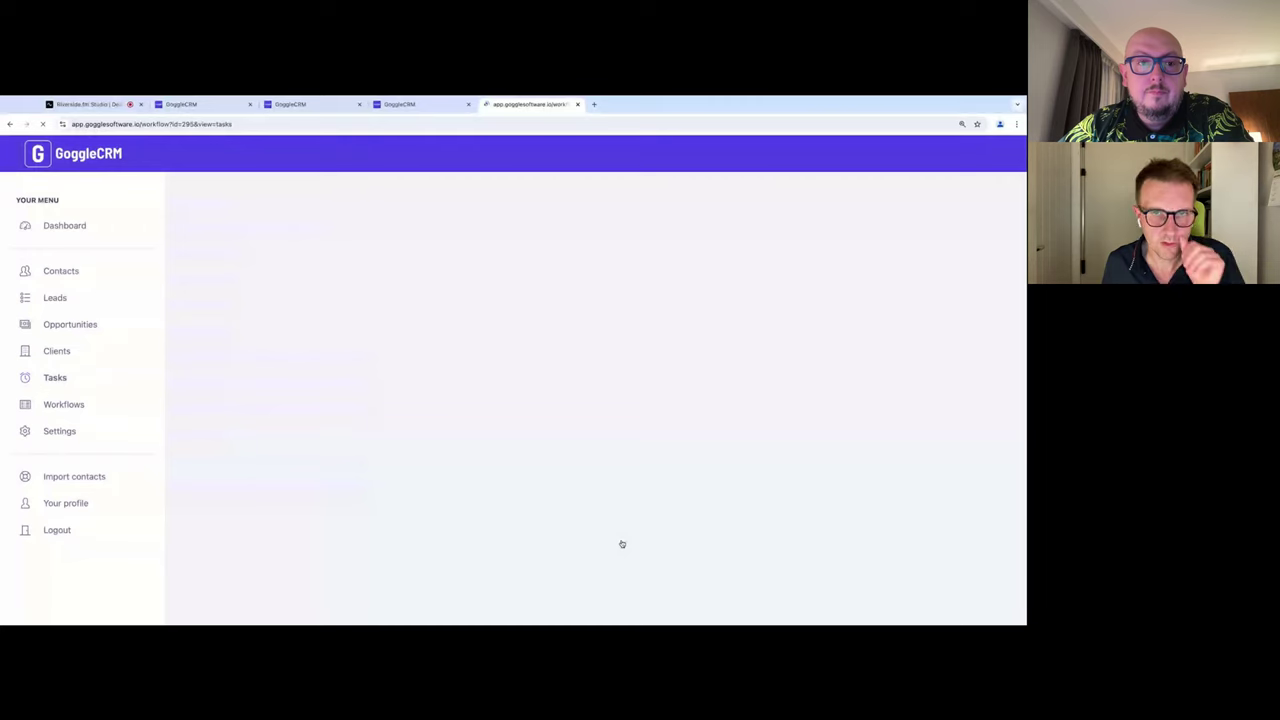
Step: Mark the lead from Inspired Minds Therapy & Consulting as a Client and assign the contact to workflow Stage A
left_click(70, 300)
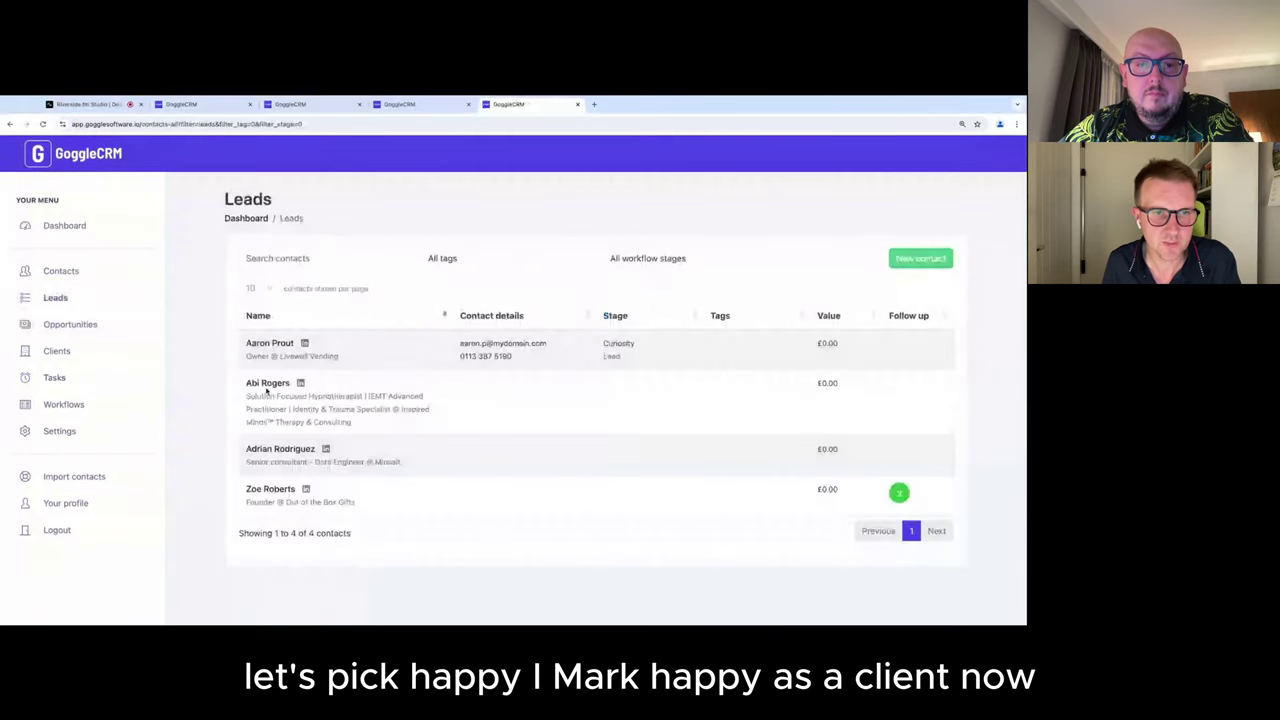
left_click(267, 392)
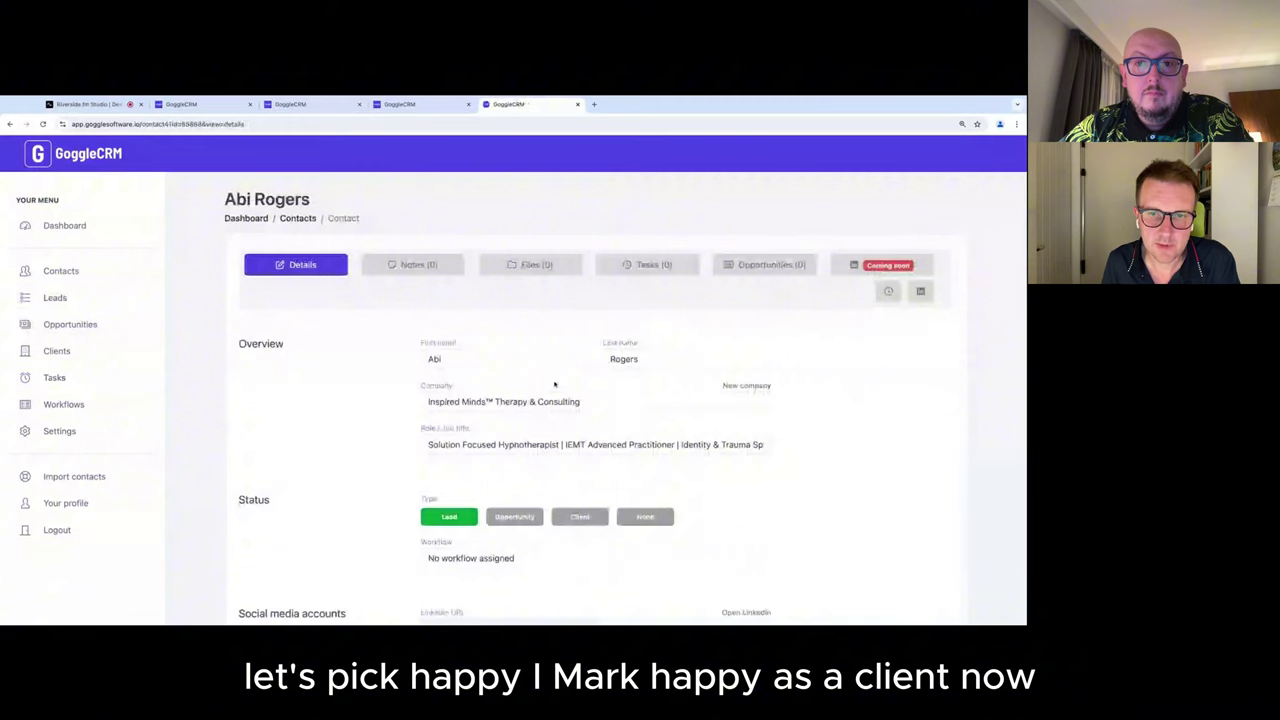
left_click(584, 516)
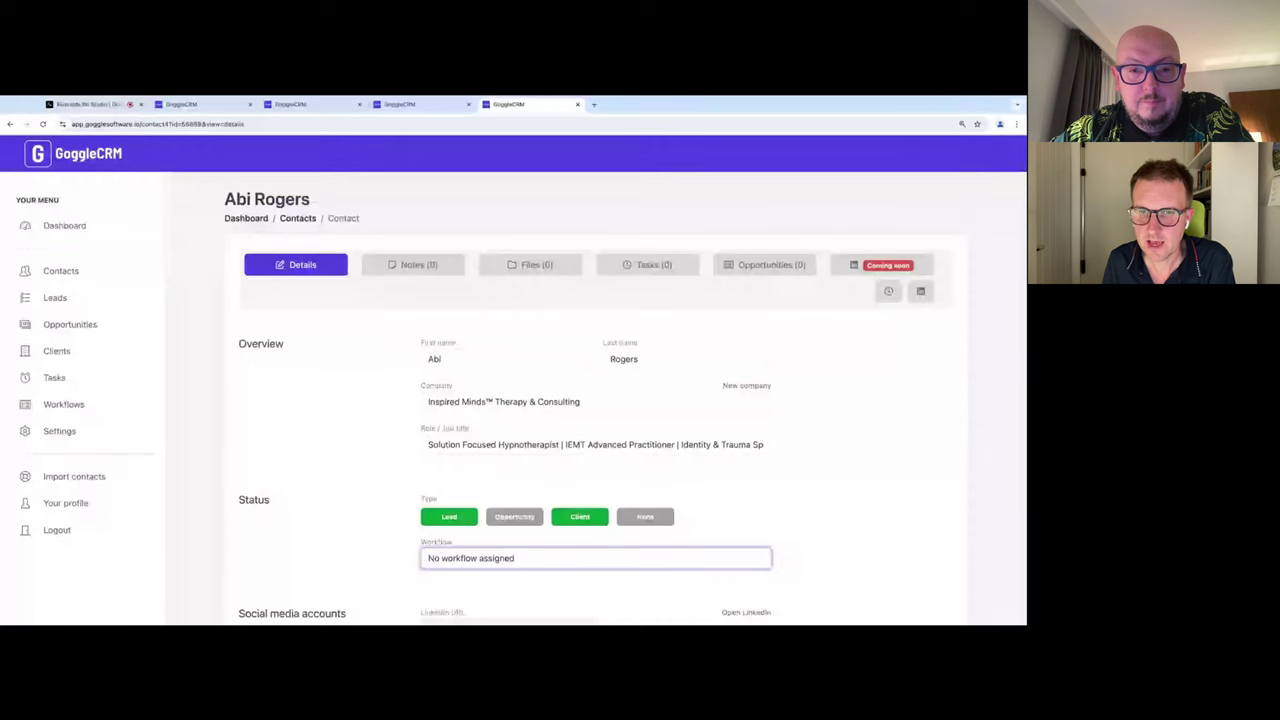
key("Down")
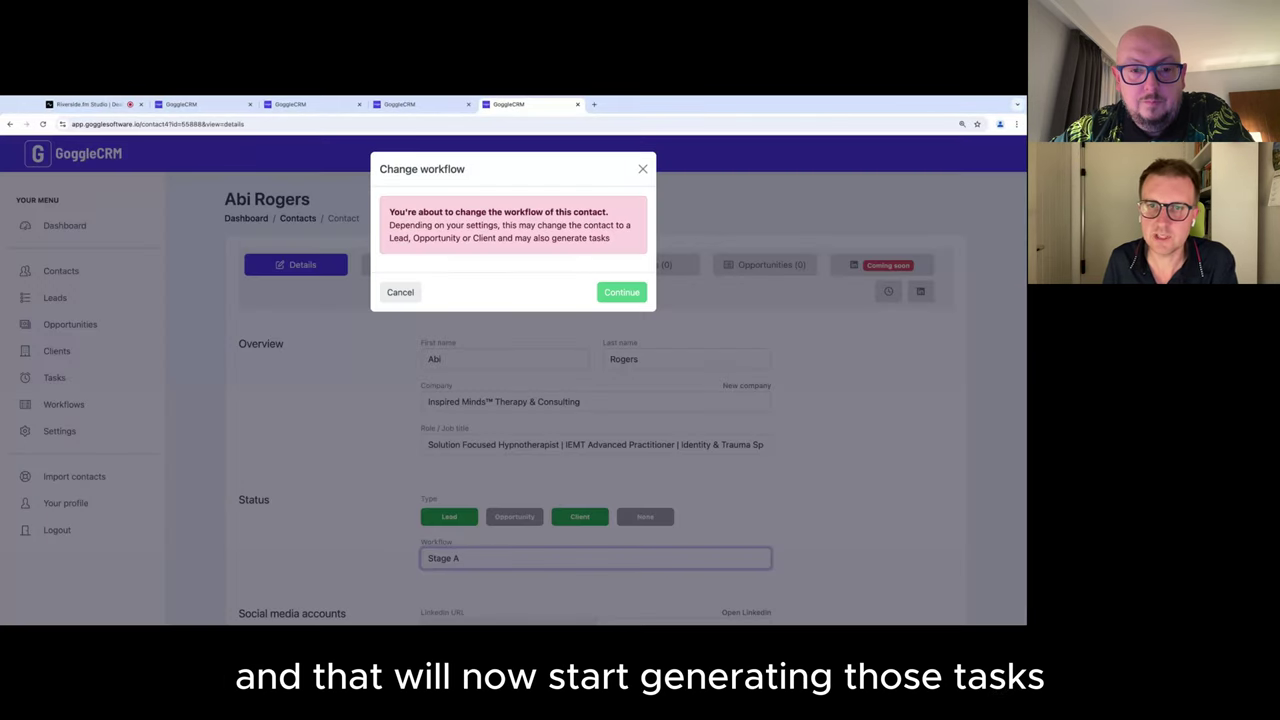
left_click(630, 296)
Step: Examine the due dates of the check-in email and LinkedIn tasks generated for this contact
left_click(650, 265)
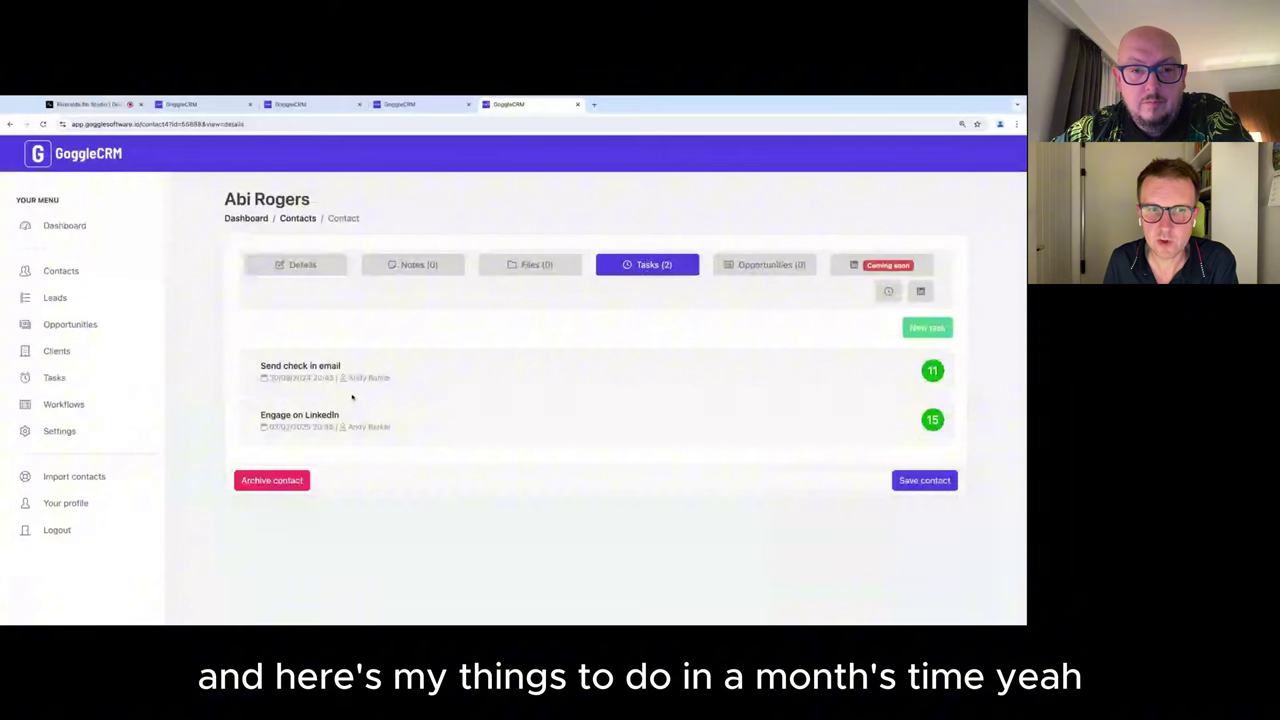
left_click_drag(272, 378, 330, 379)
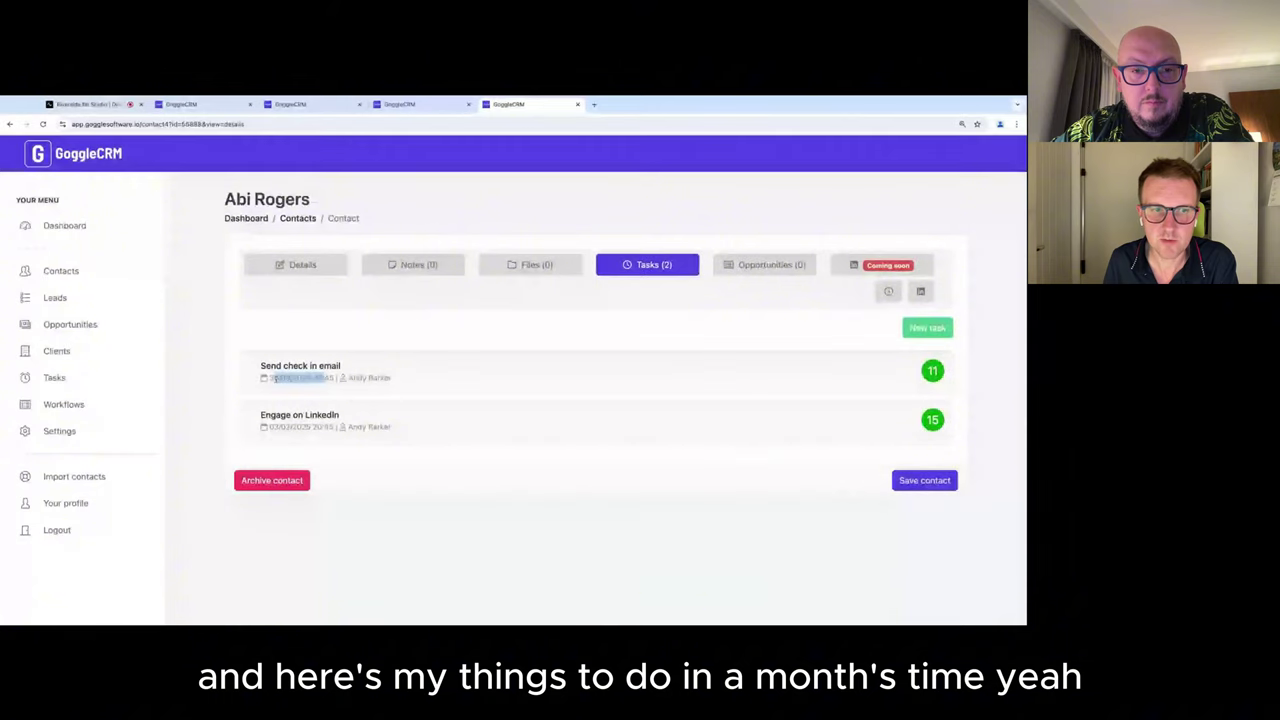
double_click(305, 427)
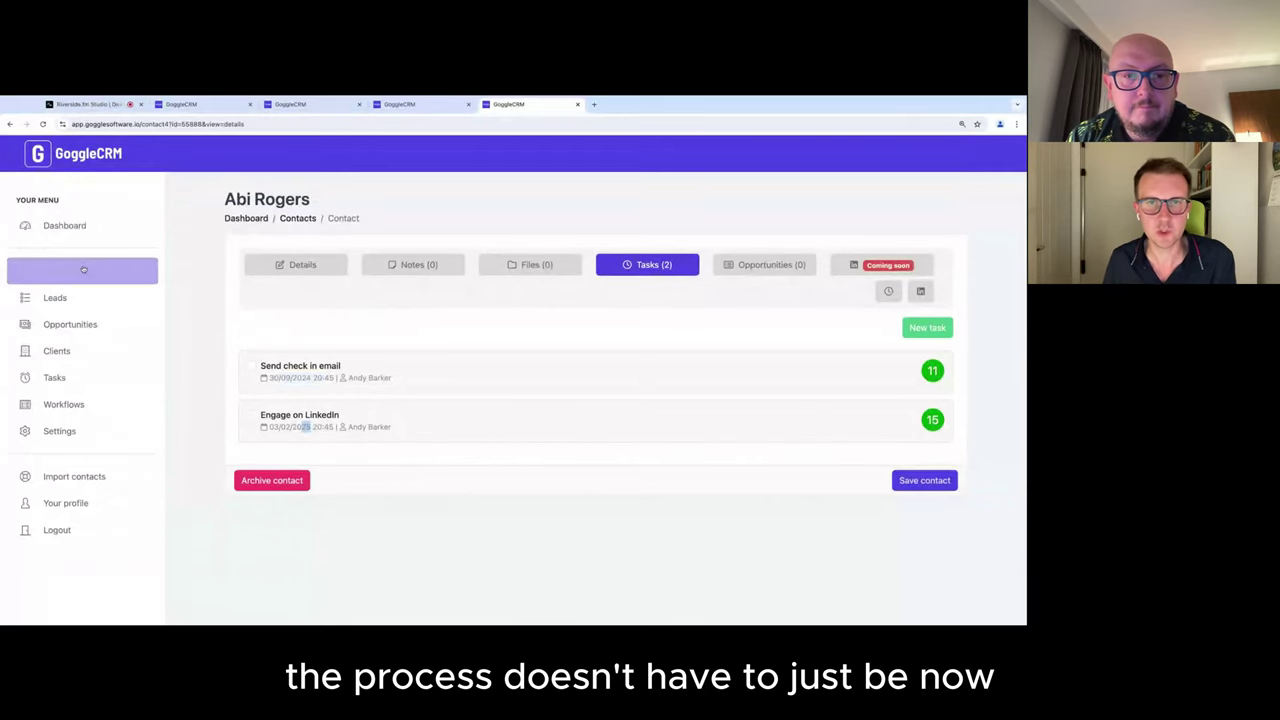
Step: Look over the workflows and leads lists, and return to the dashboard
left_click(82, 405)
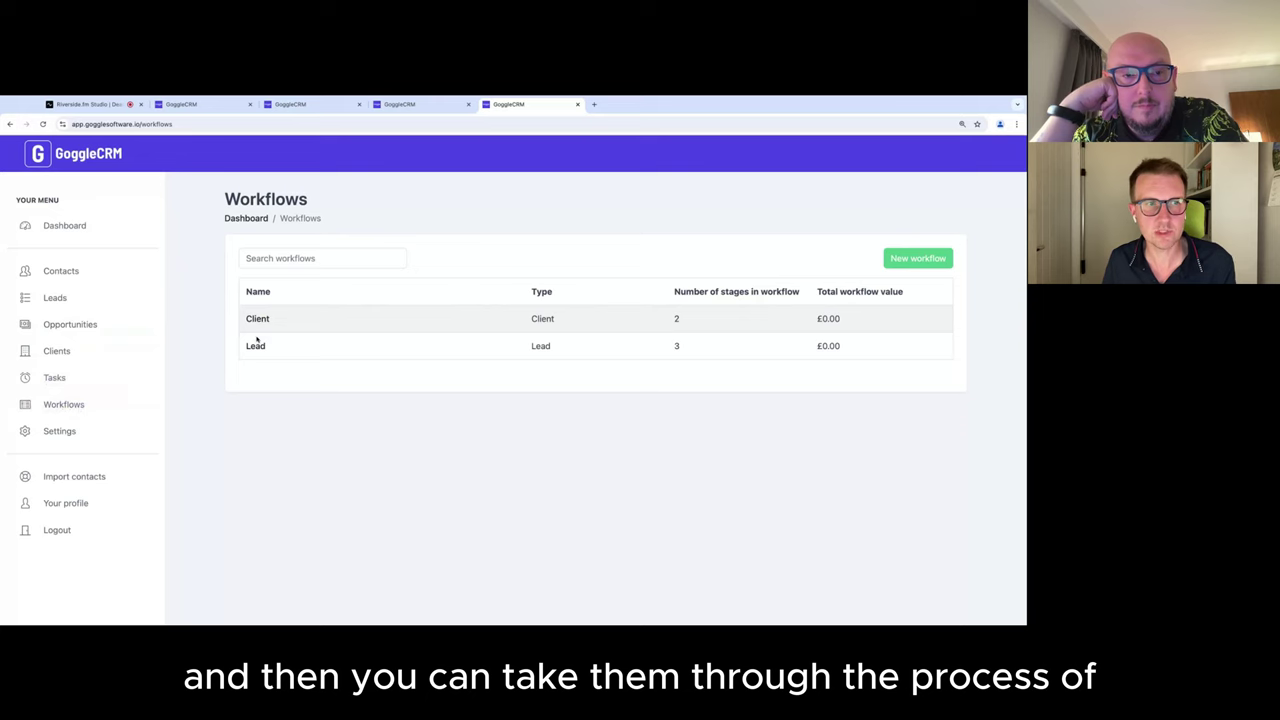
left_click(89, 299)
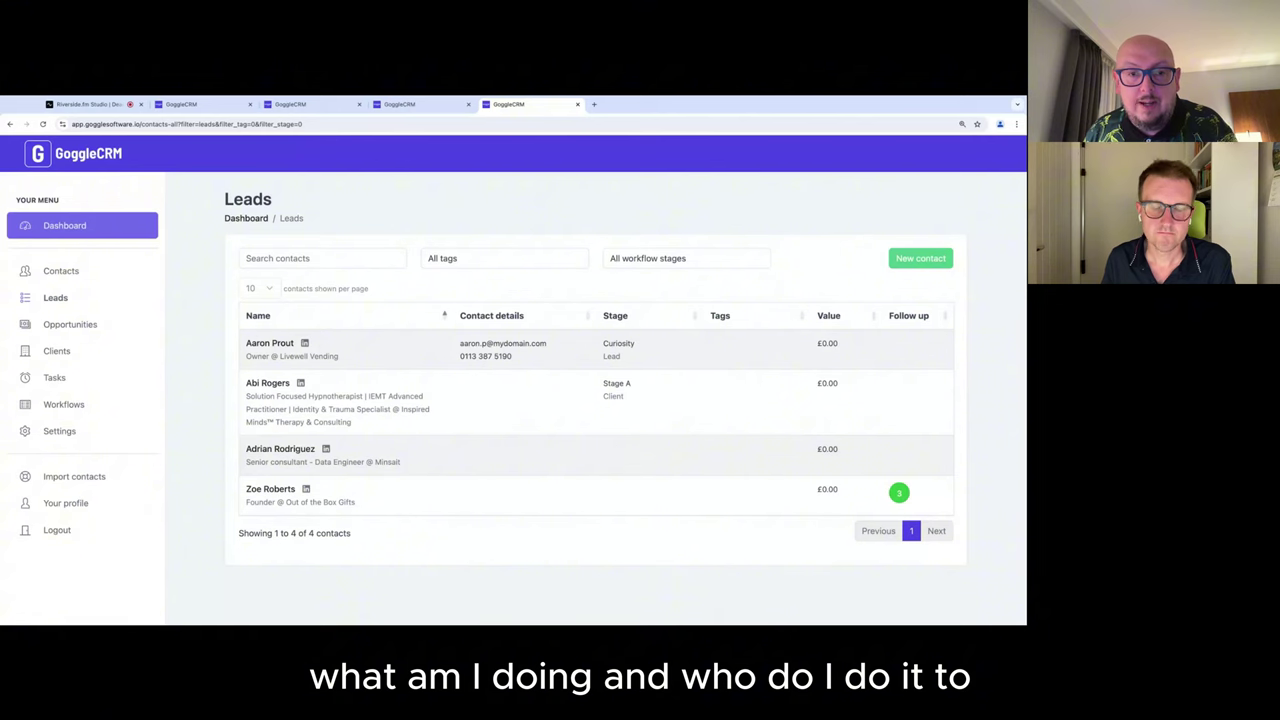
left_click(64, 225)
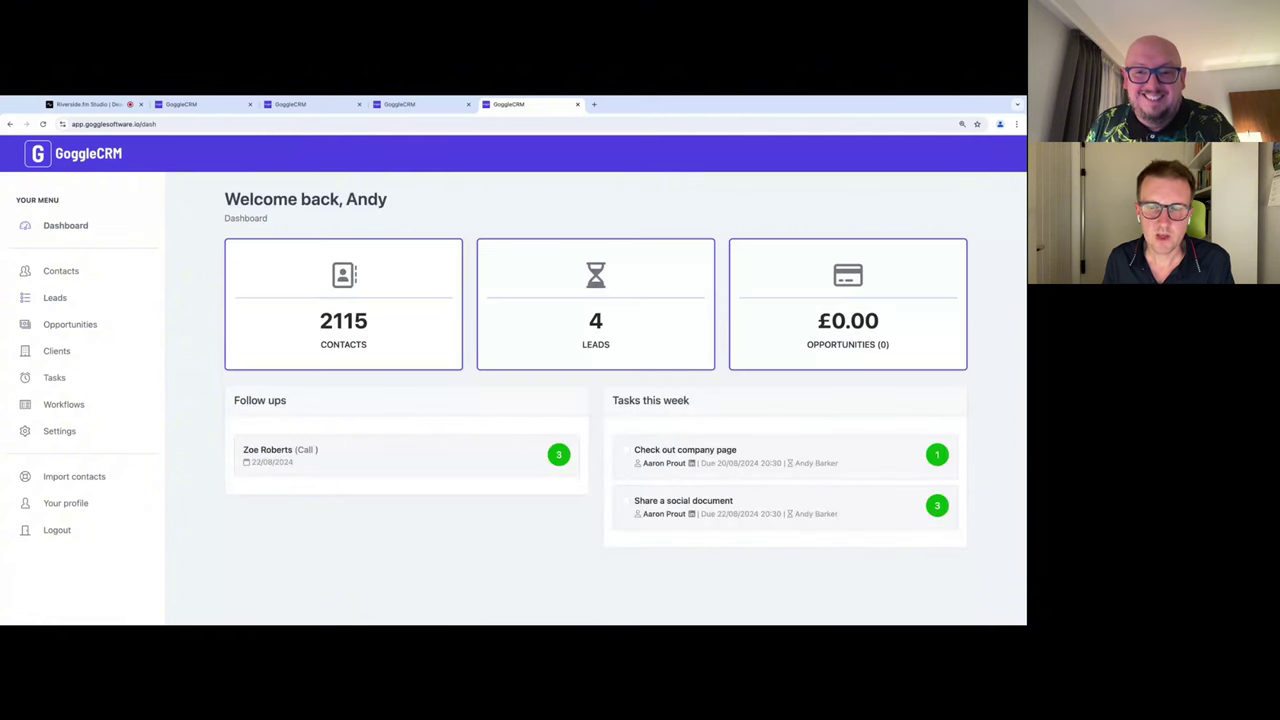
Step: Mark the Inspired Minds Therapy & Consulting contact as an Opportunity and remove its Lead status
left_click(55, 297)
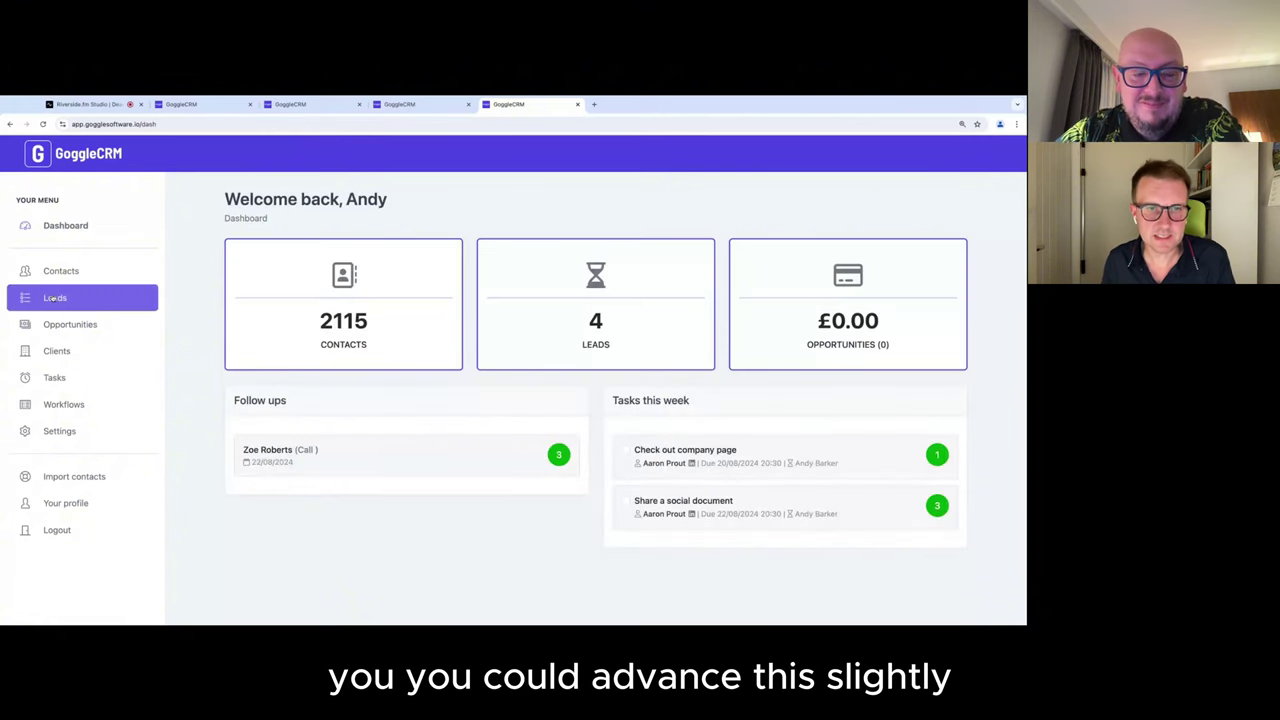
left_click(275, 387)
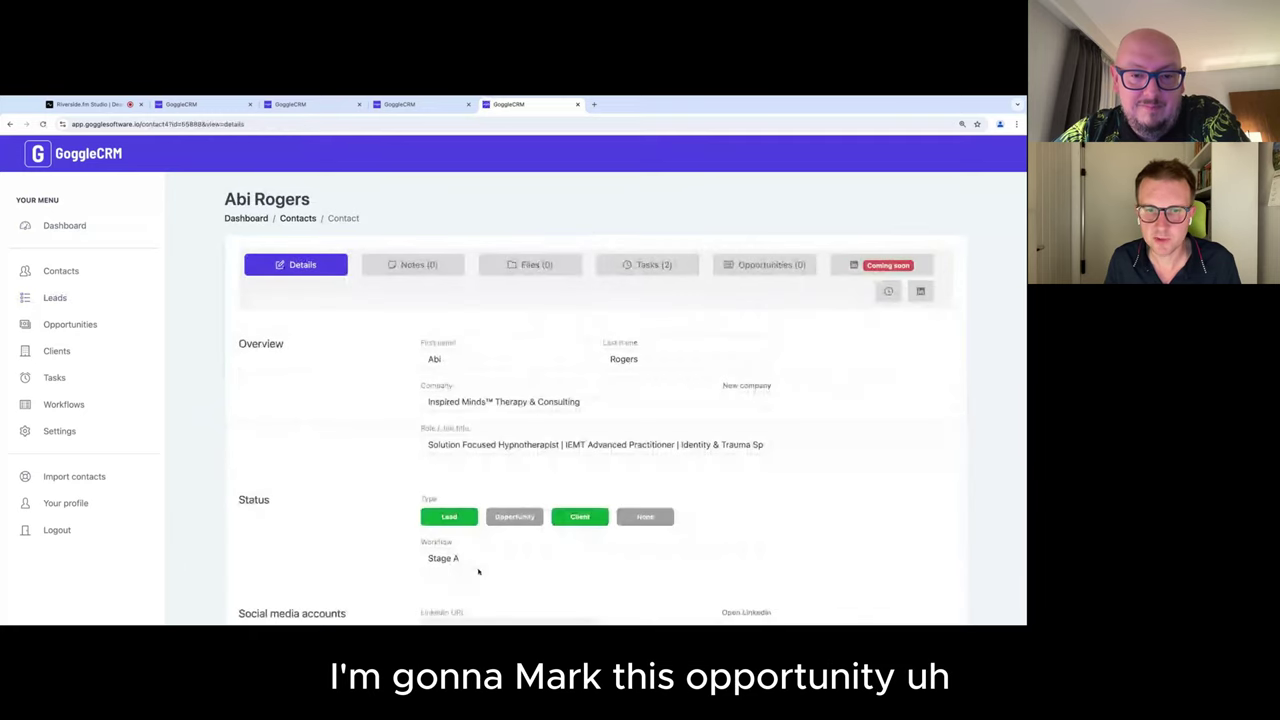
left_click(514, 516)
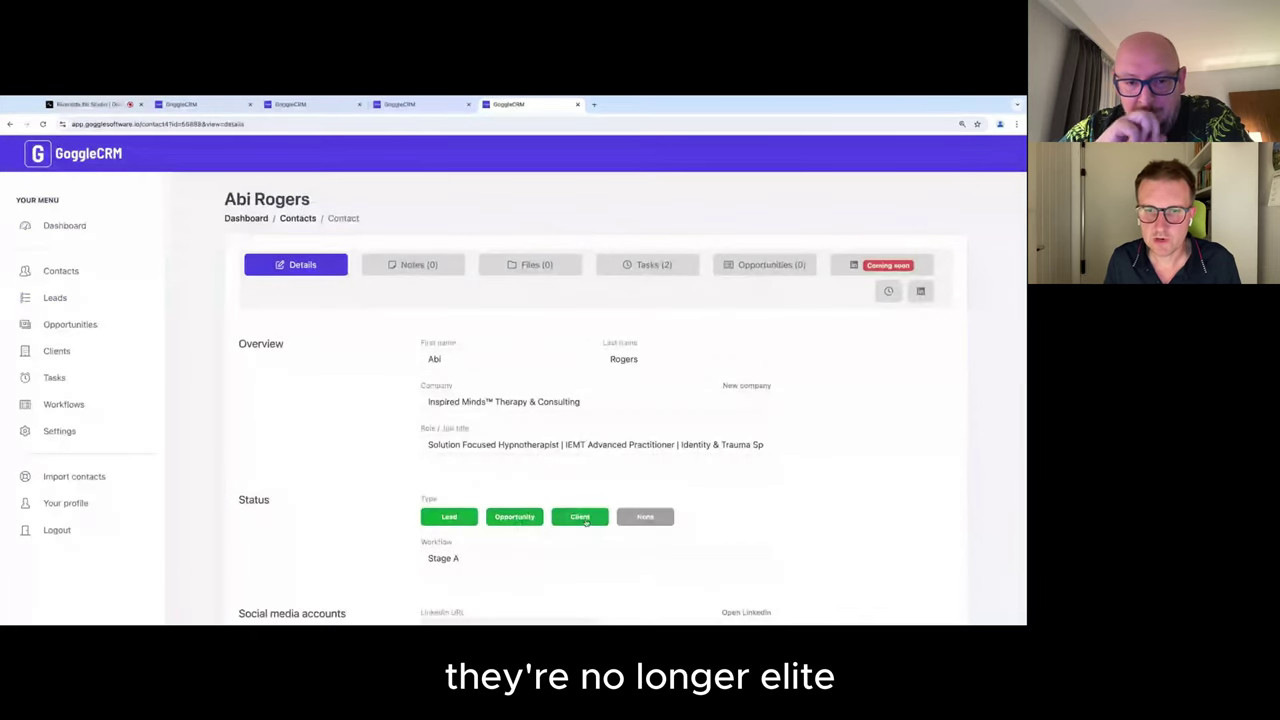
Step: Add an opportunity to this contact described as "Selling package", with value 495 and status Active, and save it
left_click(765, 264)
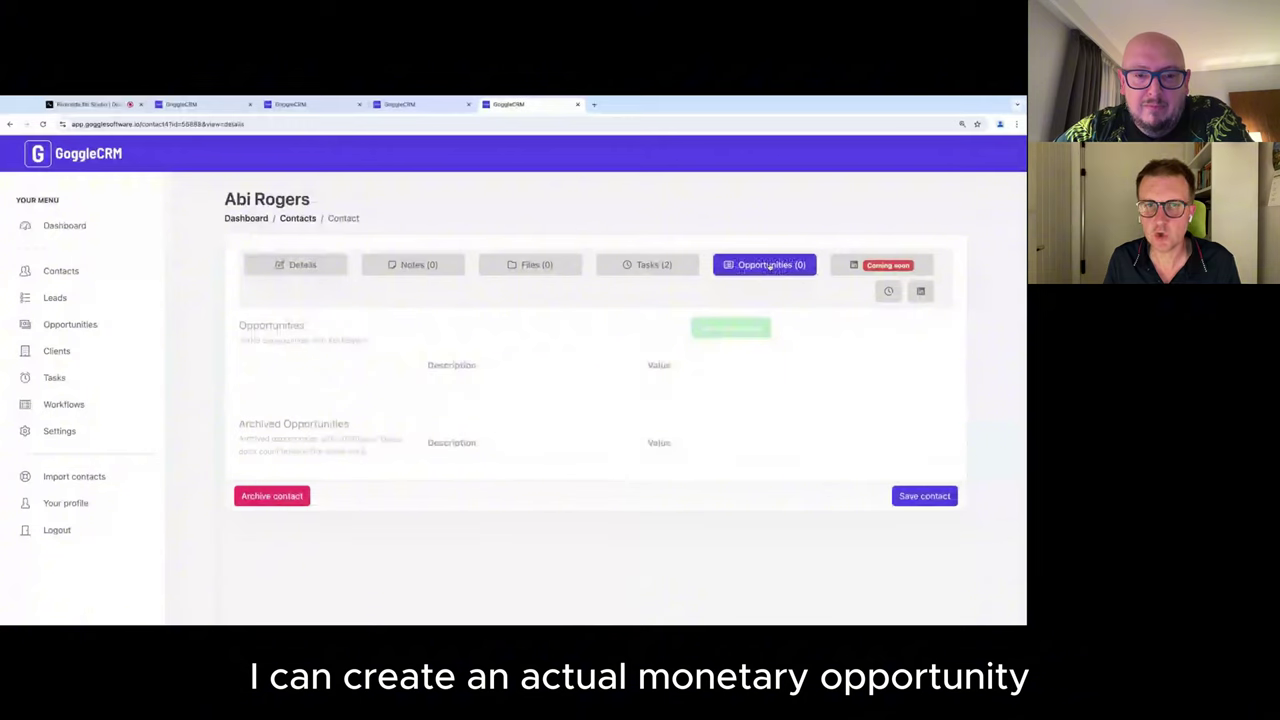
left_click(731, 328)
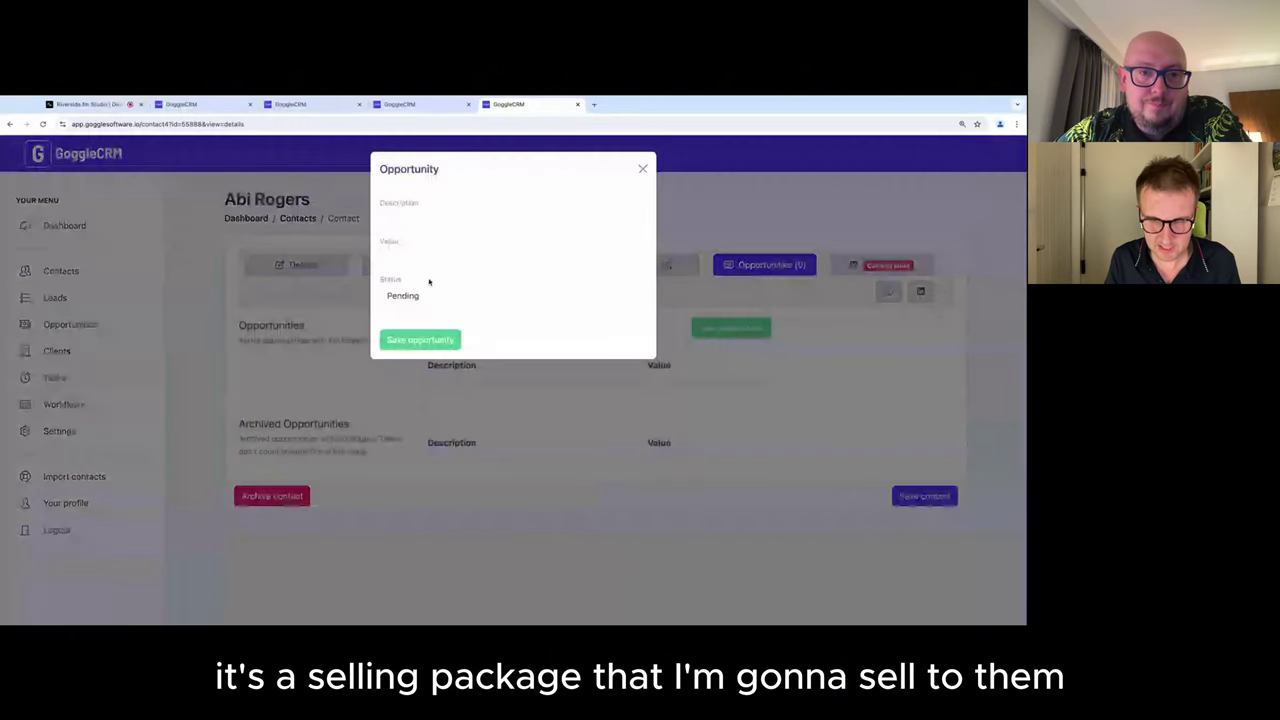
left_click(420, 220)
type("Selli")
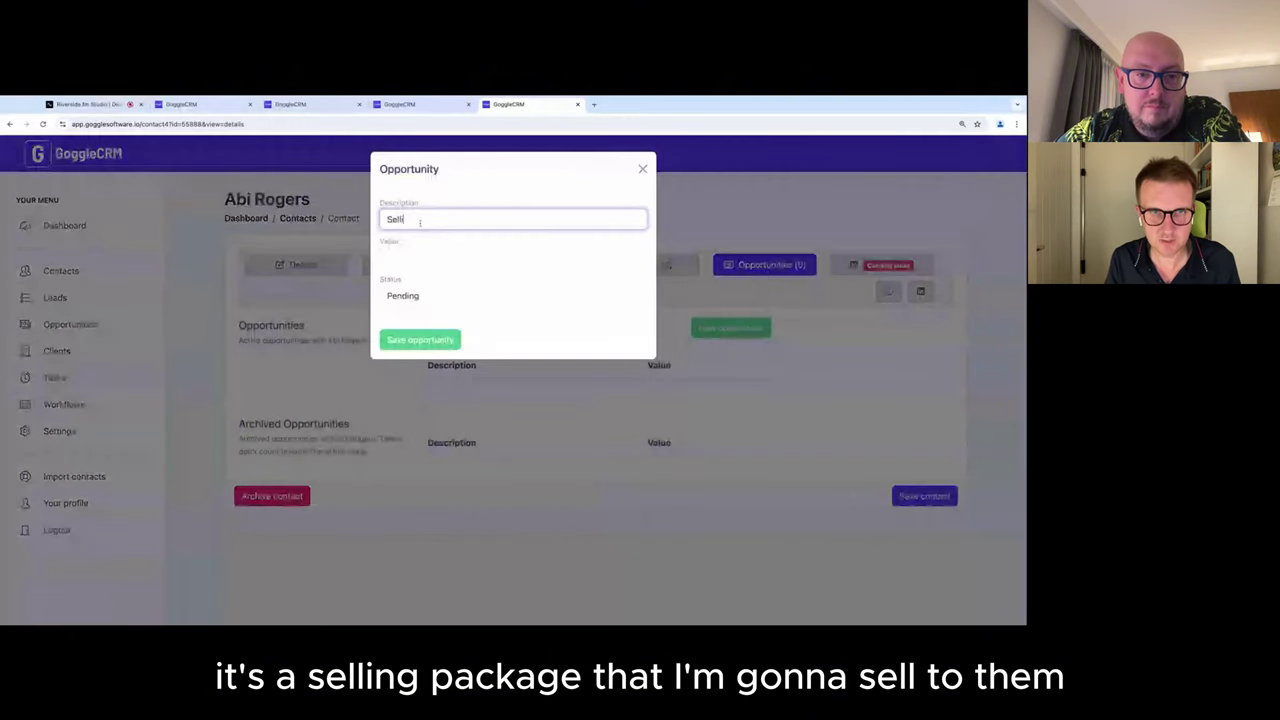
type("ng package")
key("Tab")
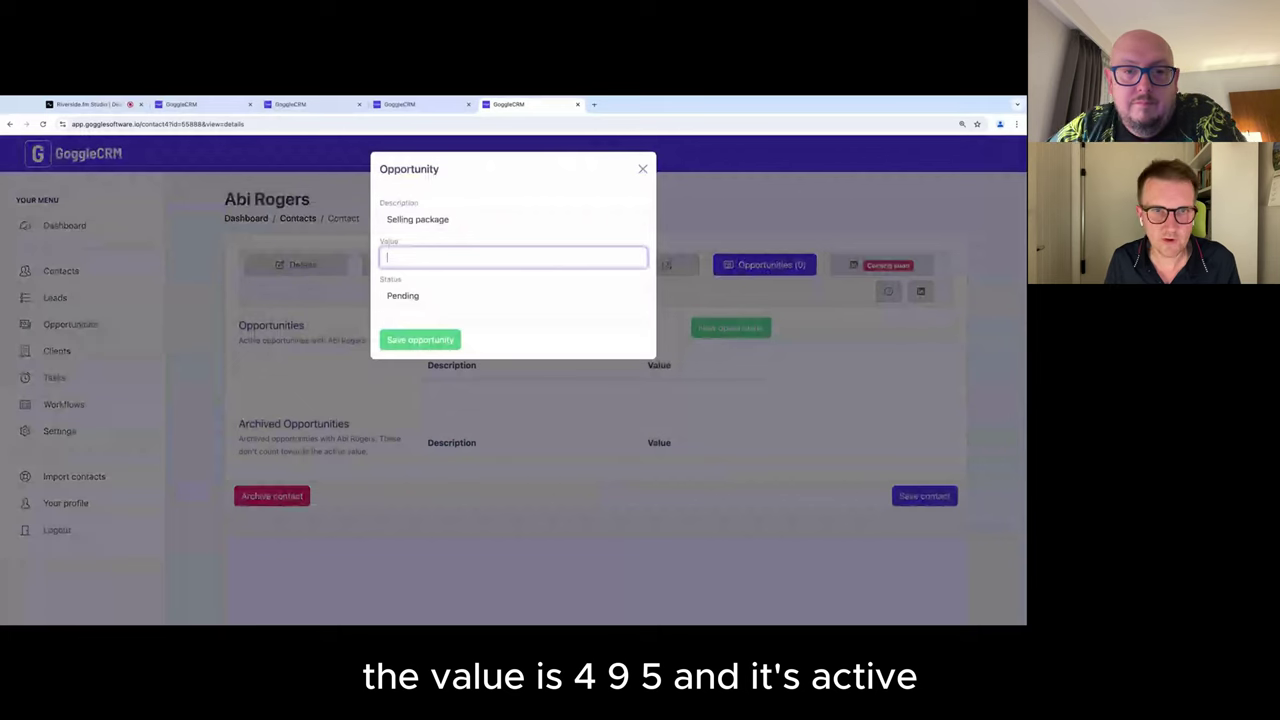
type("495")
key("Tab")
type("Active")
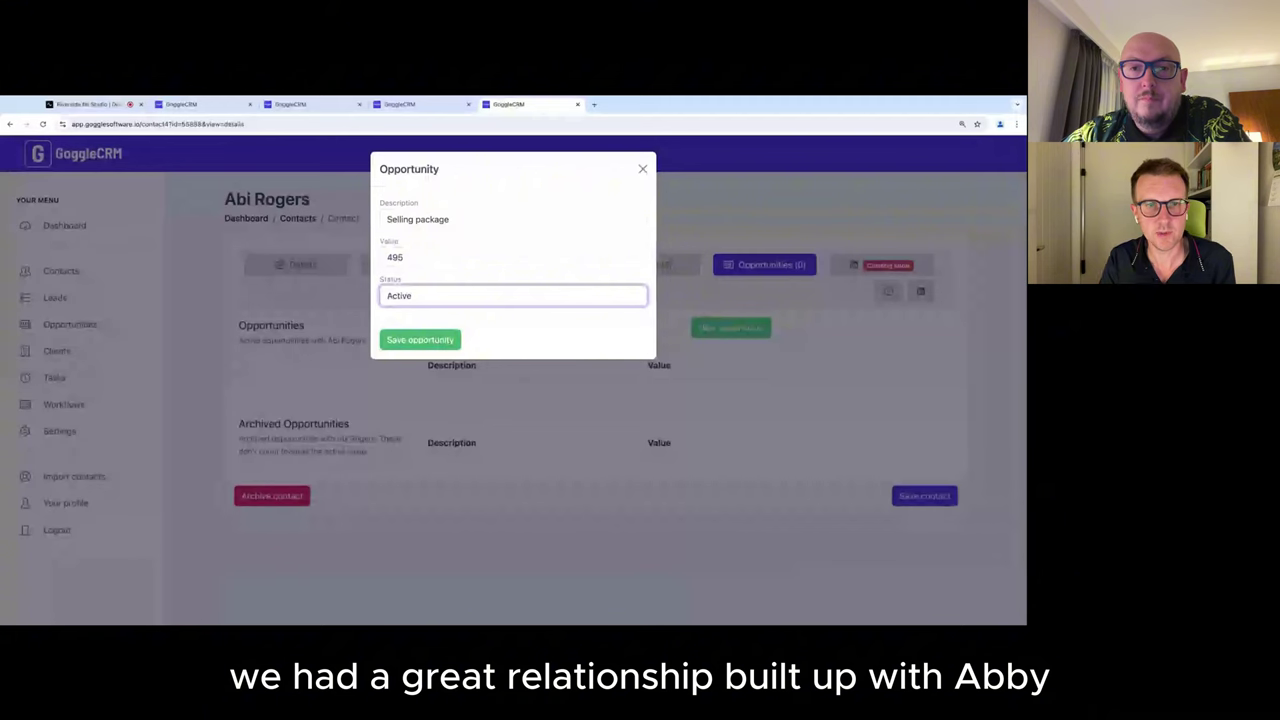
key("Return")
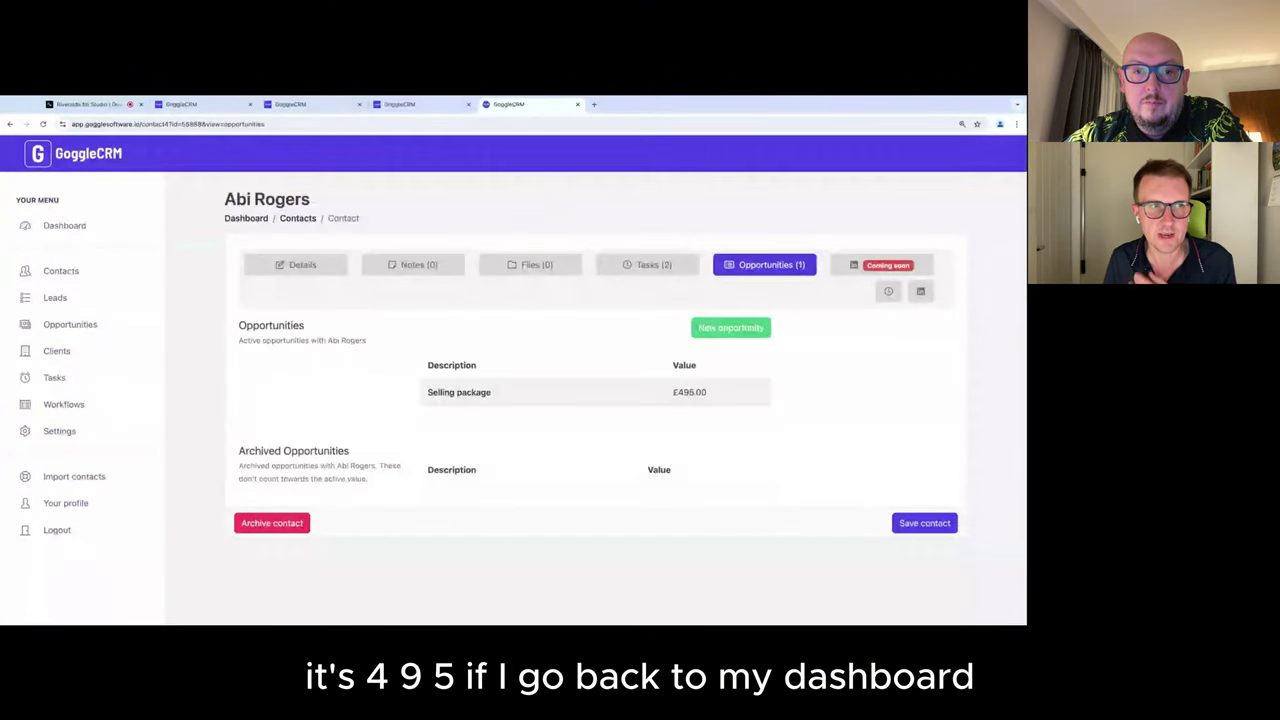
Step: Check the opportunities total on the dashboard and view the list of contacts behind it
left_click(65, 225)
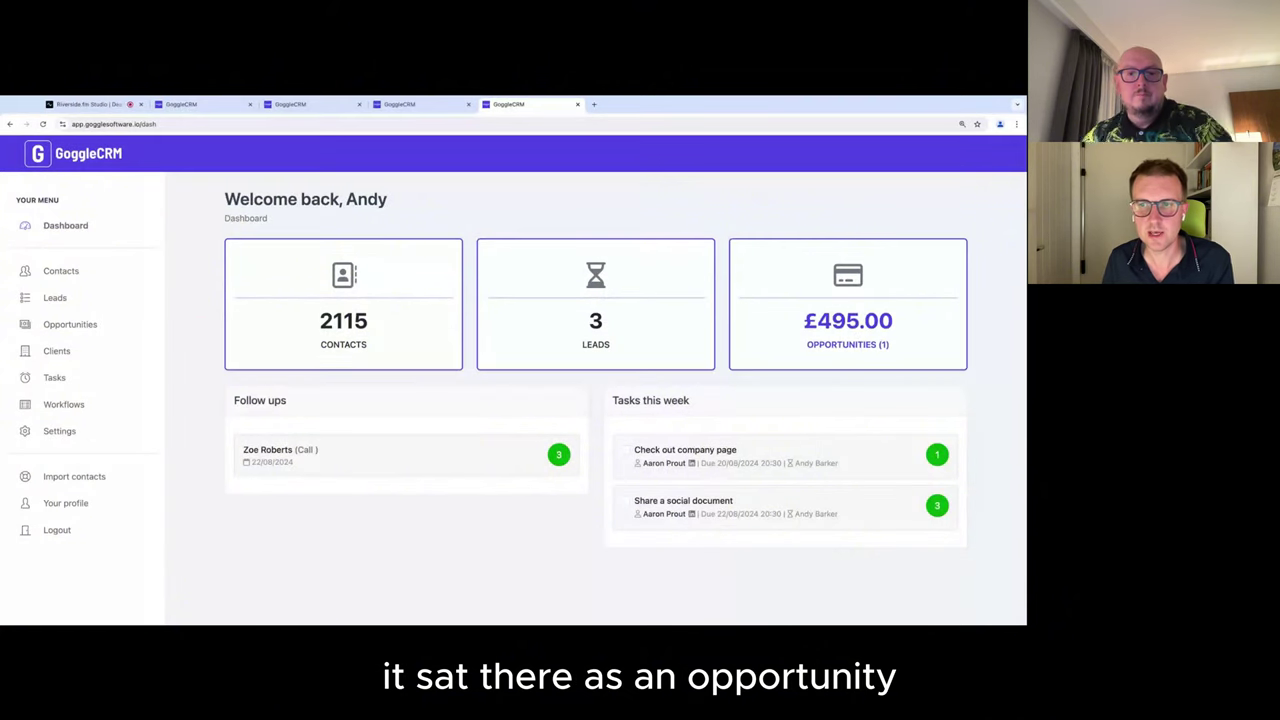
left_click(848, 320)
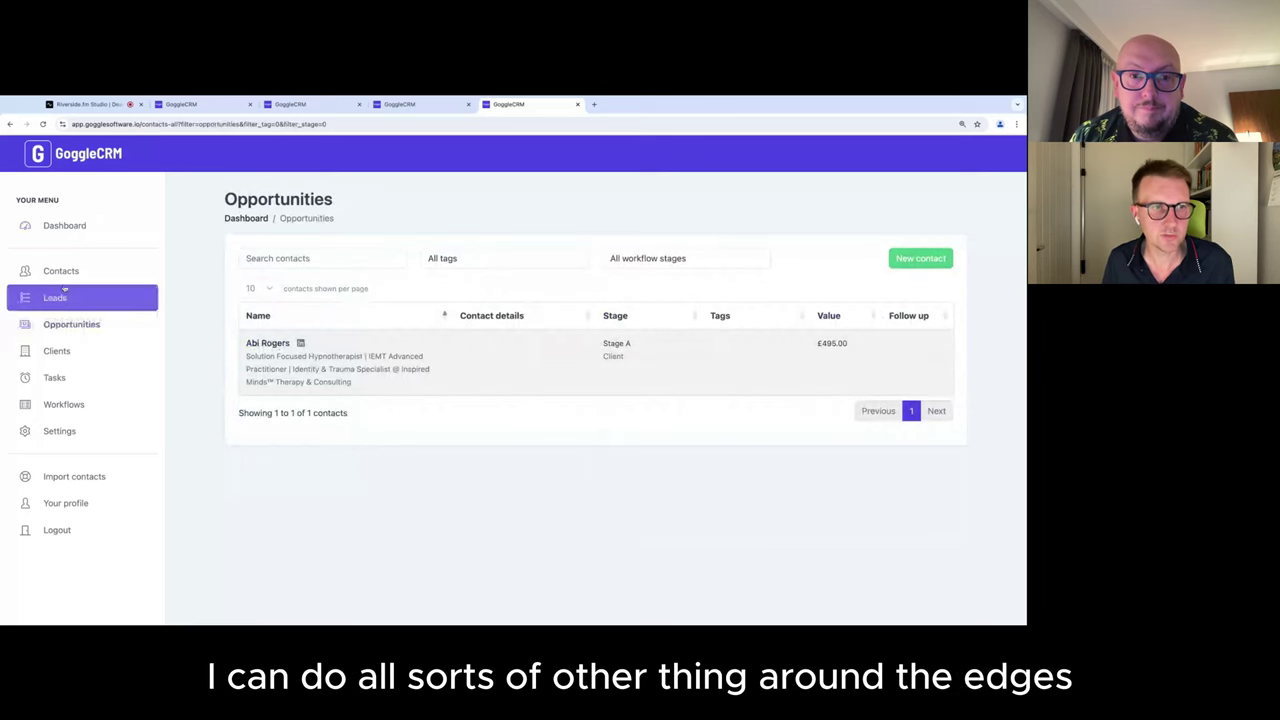
Step: Tag the Livewell Vending contact as "High value lead", save it, and filter the contacts by that tag before resetting to all tags
left_click(76, 276)
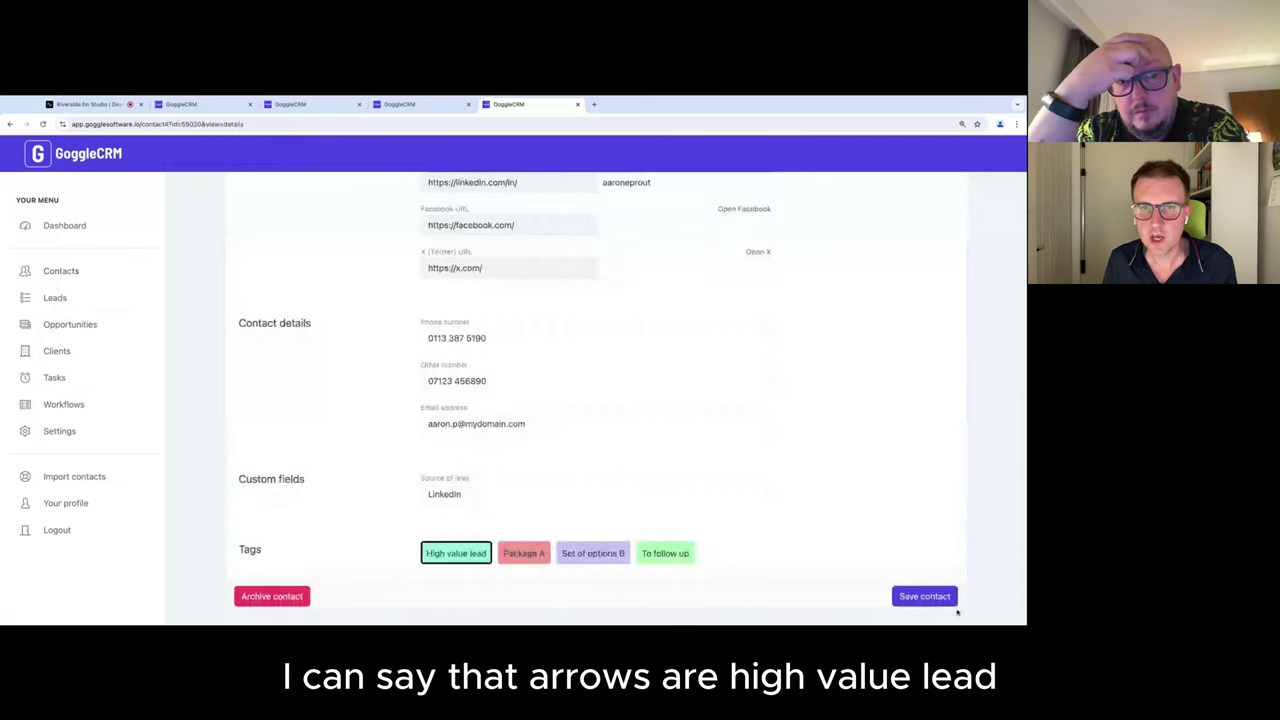
left_click(924, 596)
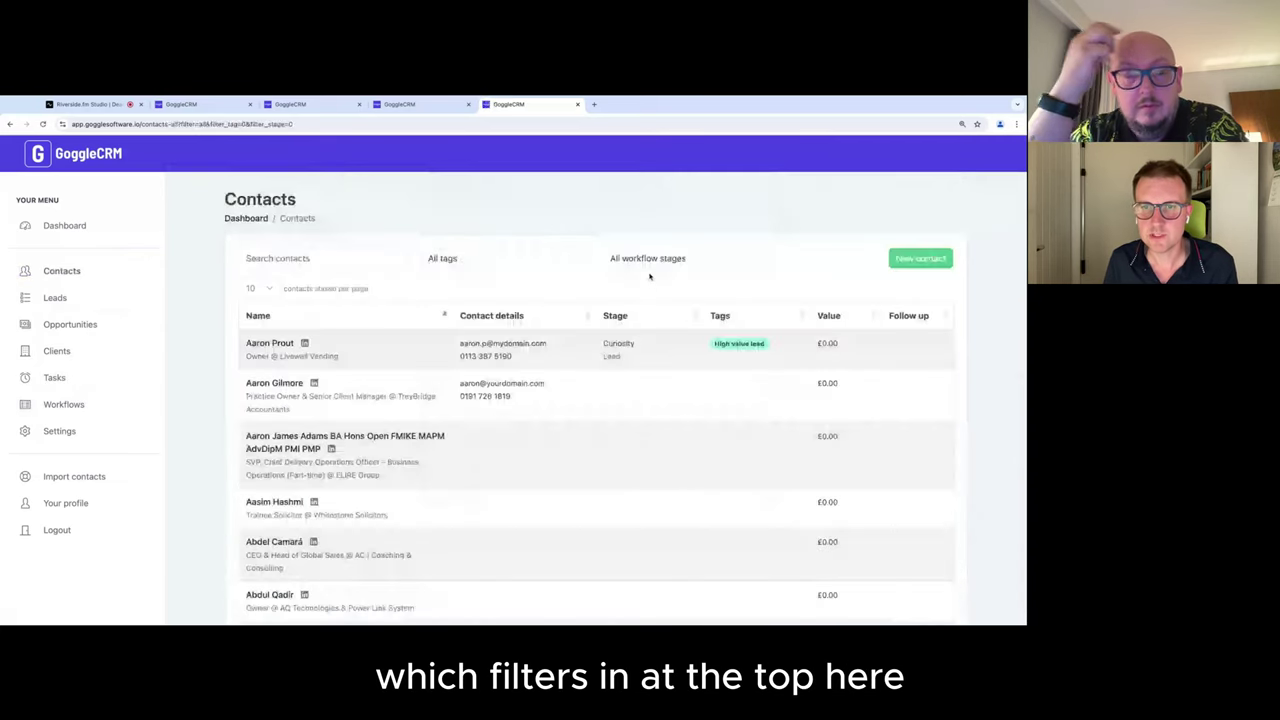
left_click(557, 289)
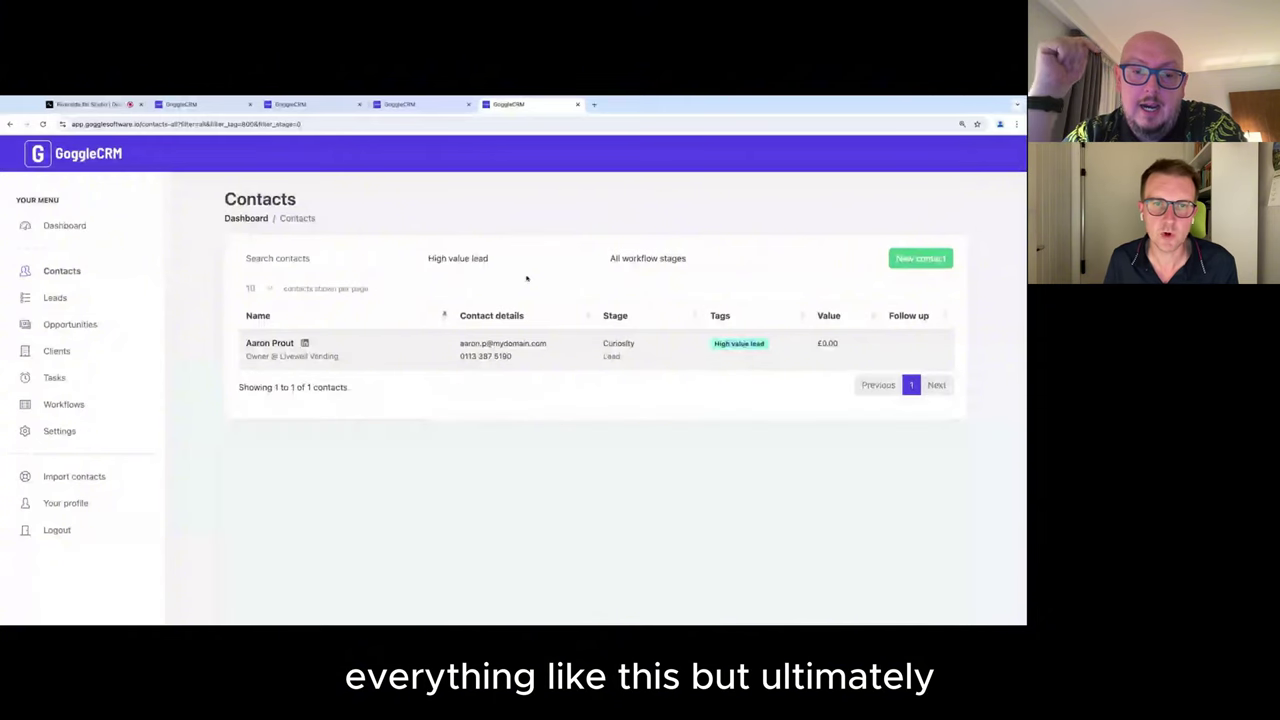
left_click(491, 277)
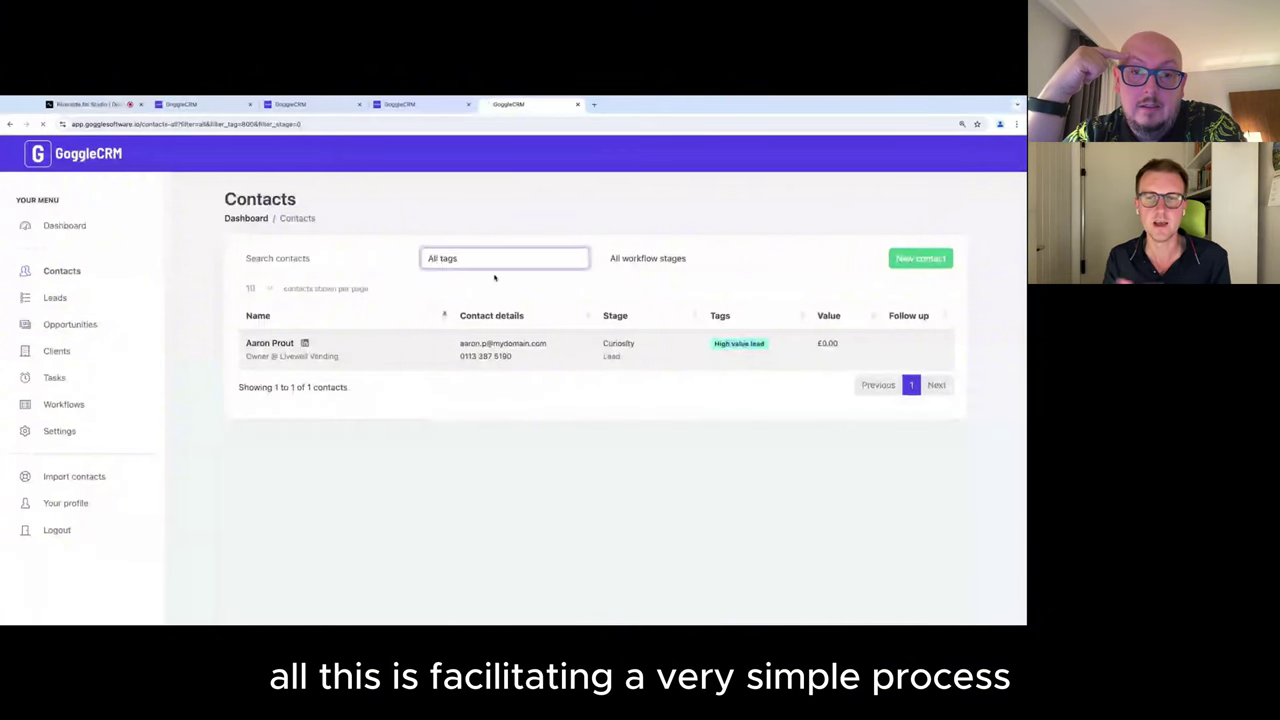
Step: Review the tasks preset for the stages of the Lead workflow
left_click(80, 405)
left_click(254, 343)
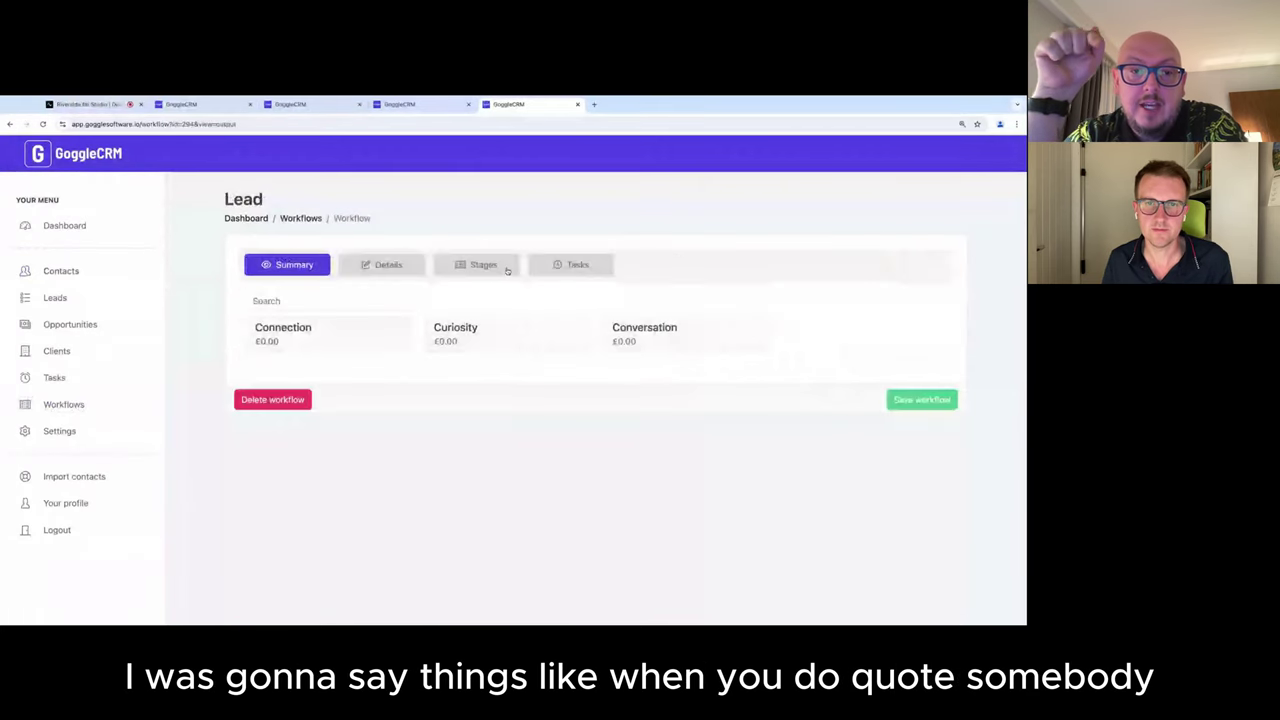
left_click(545, 268)
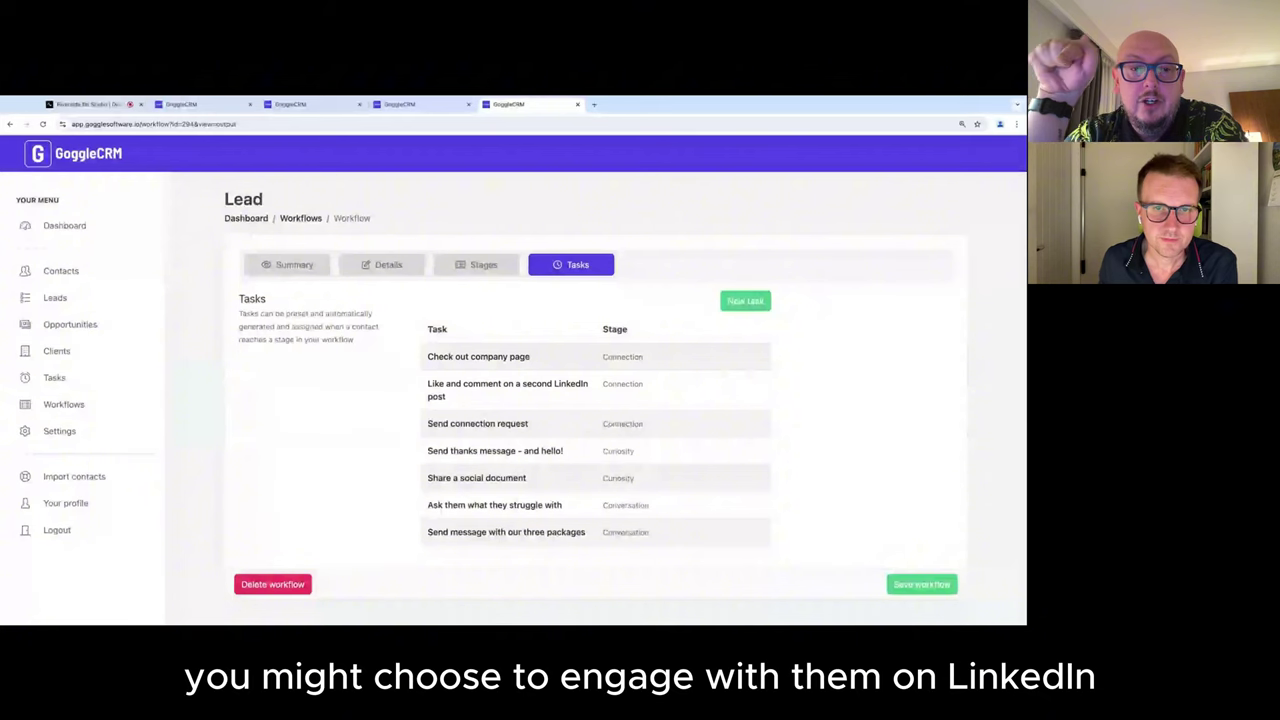
Step: Look over the dashboard, the workflows list and the tasks of the Inspired Minds Therapy & Consulting contact
left_click(72, 230)
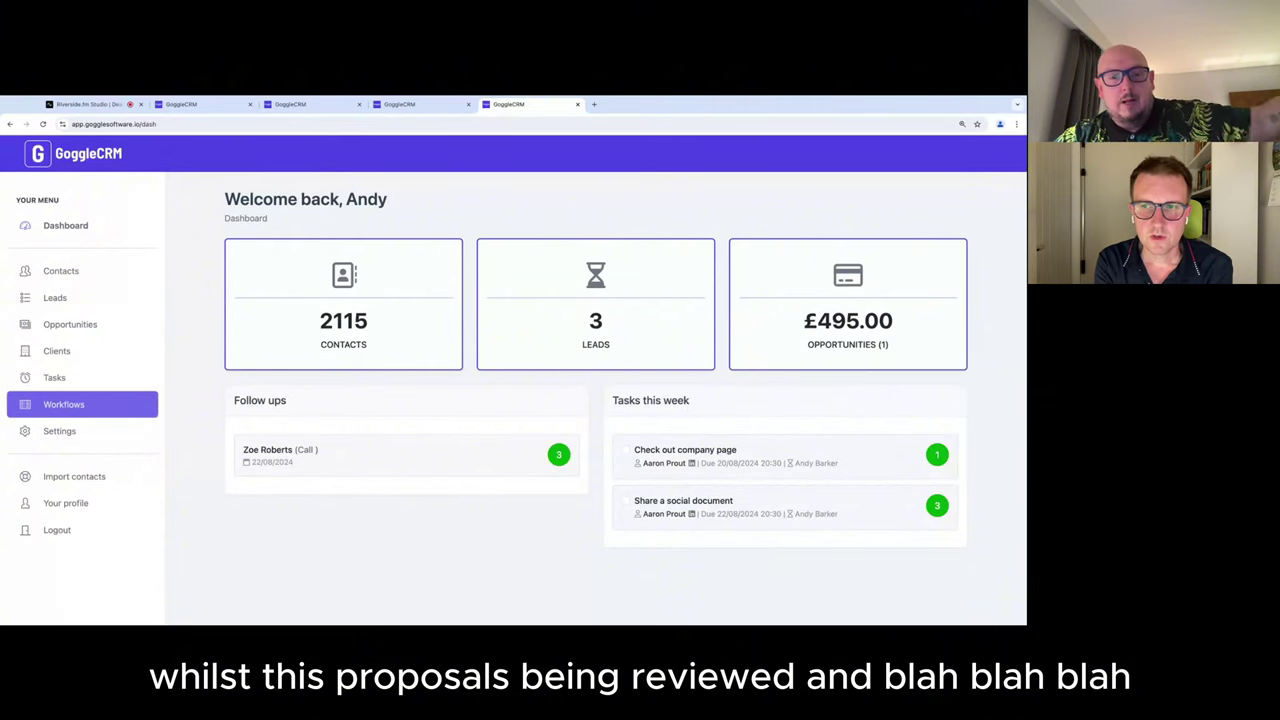
left_click(63, 404)
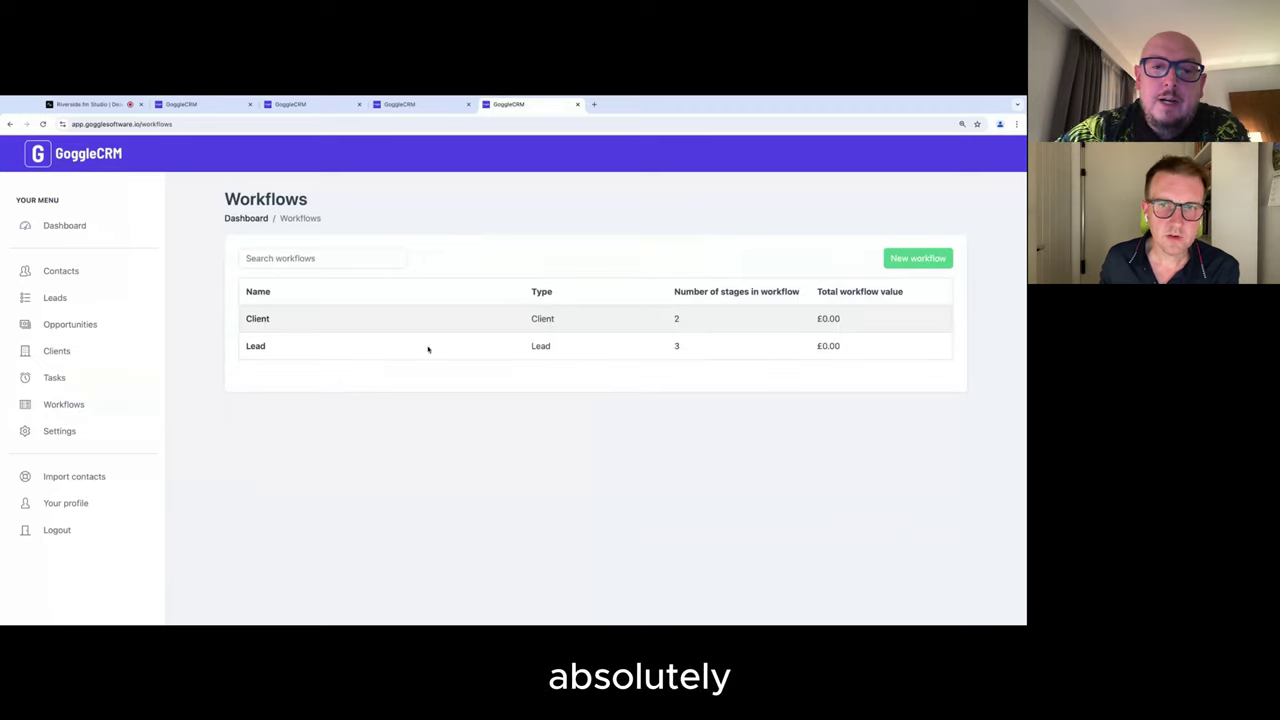
left_click(918, 258)
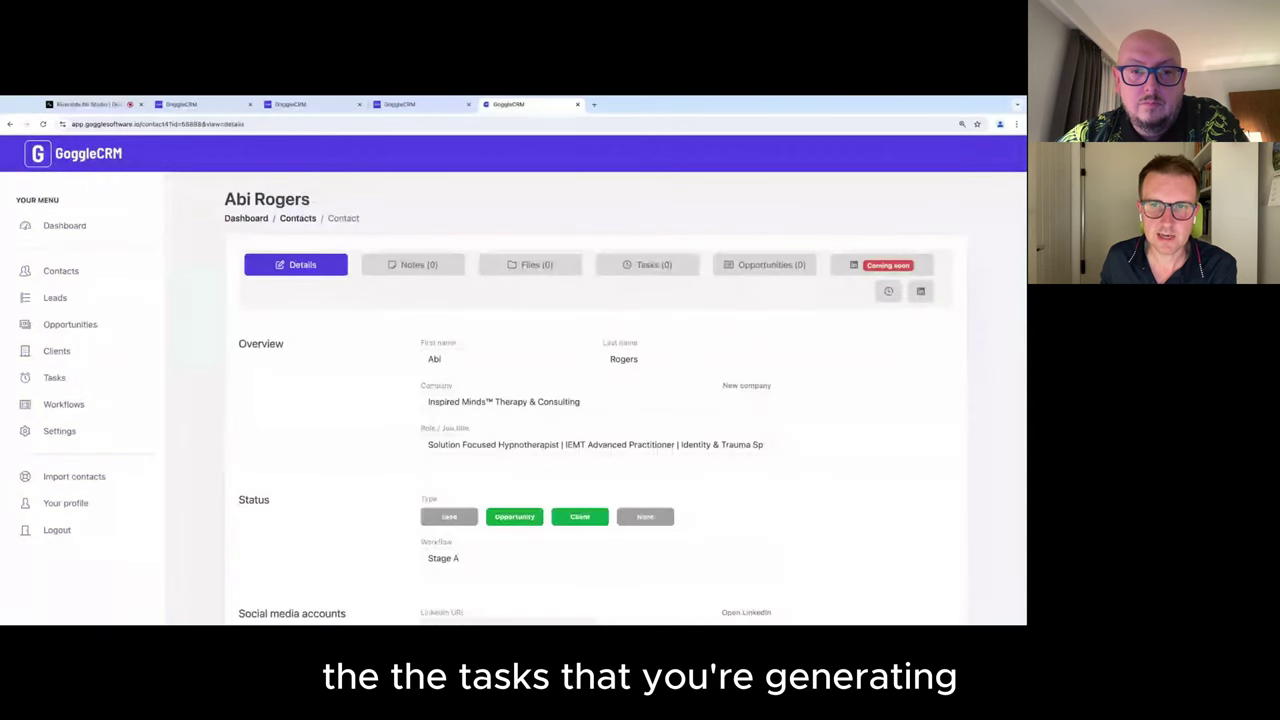
left_click(647, 264)
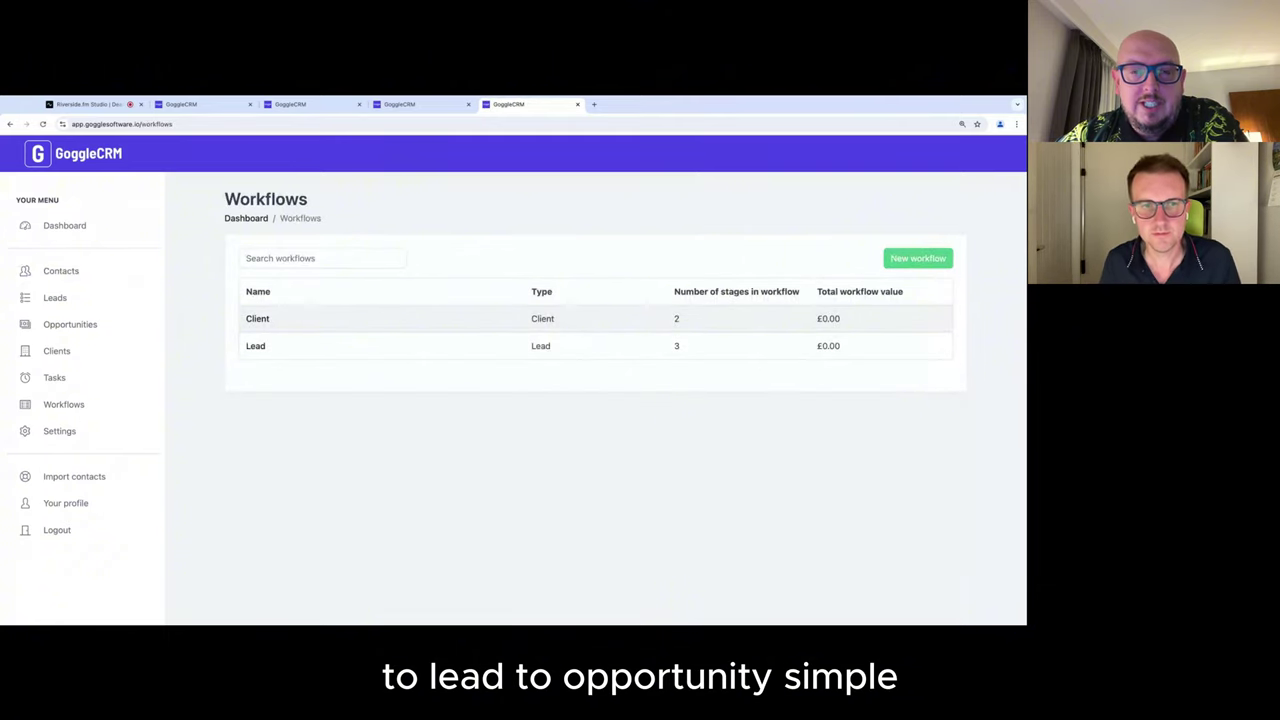
Step: View the basic fields required for creating a new contact, and close the form without creating one
left_click(60, 271)
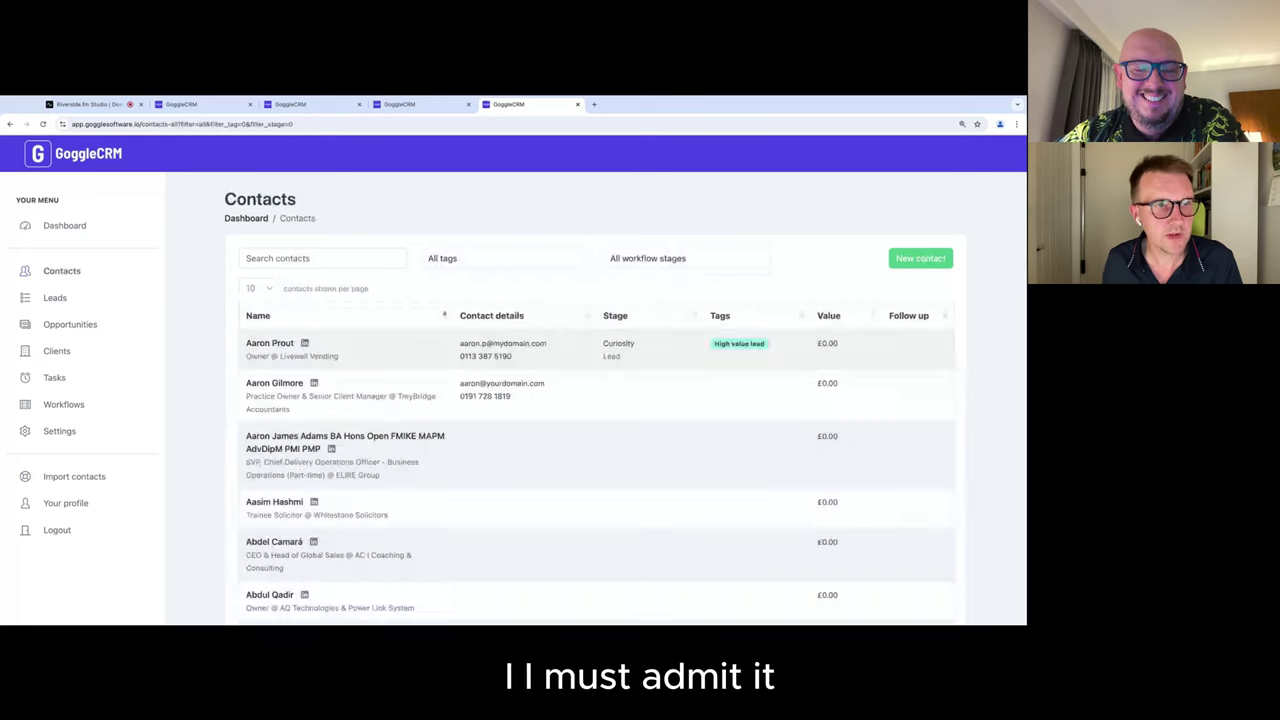
left_click(64, 225)
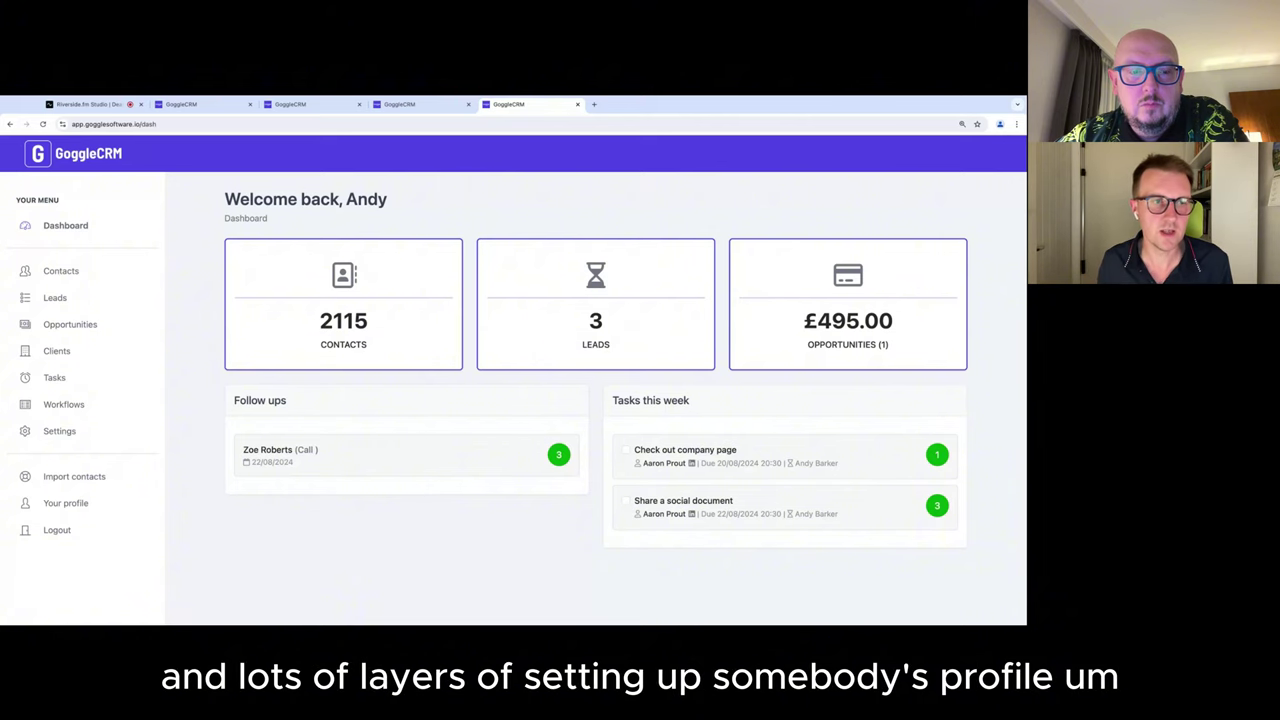
left_click(61, 270)
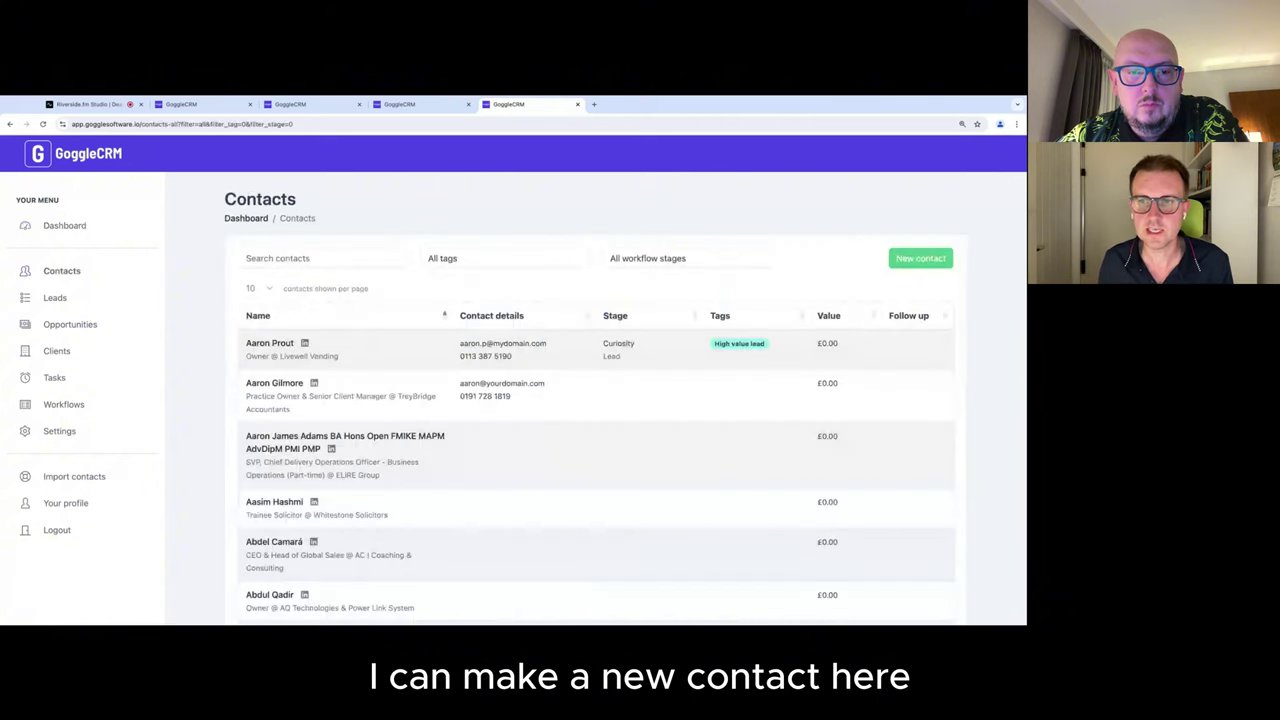
left_click(920, 258)
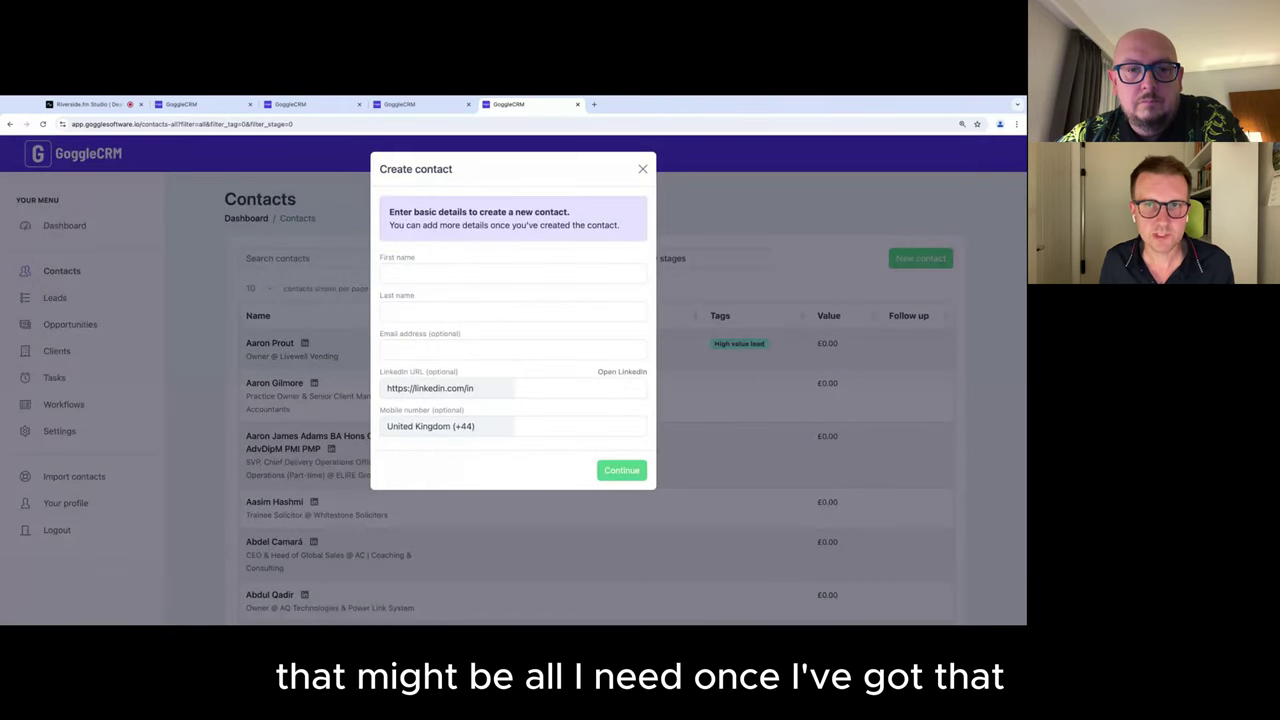
key("Escape")
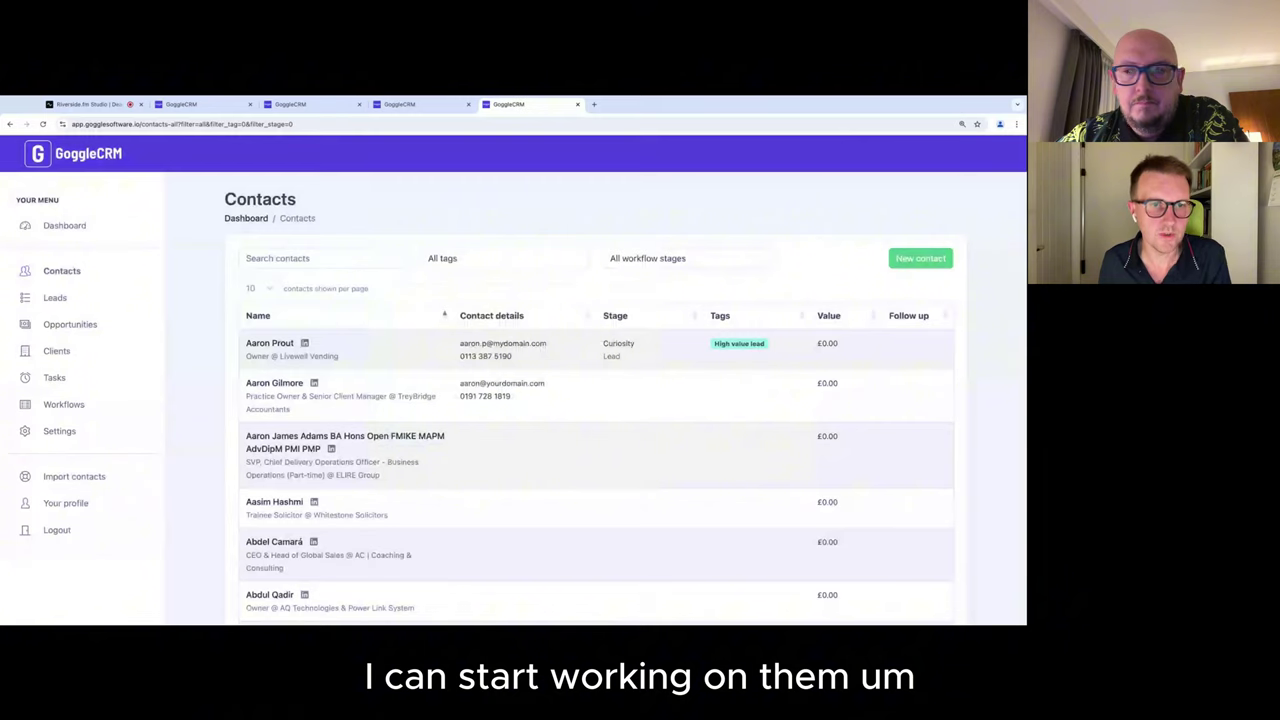